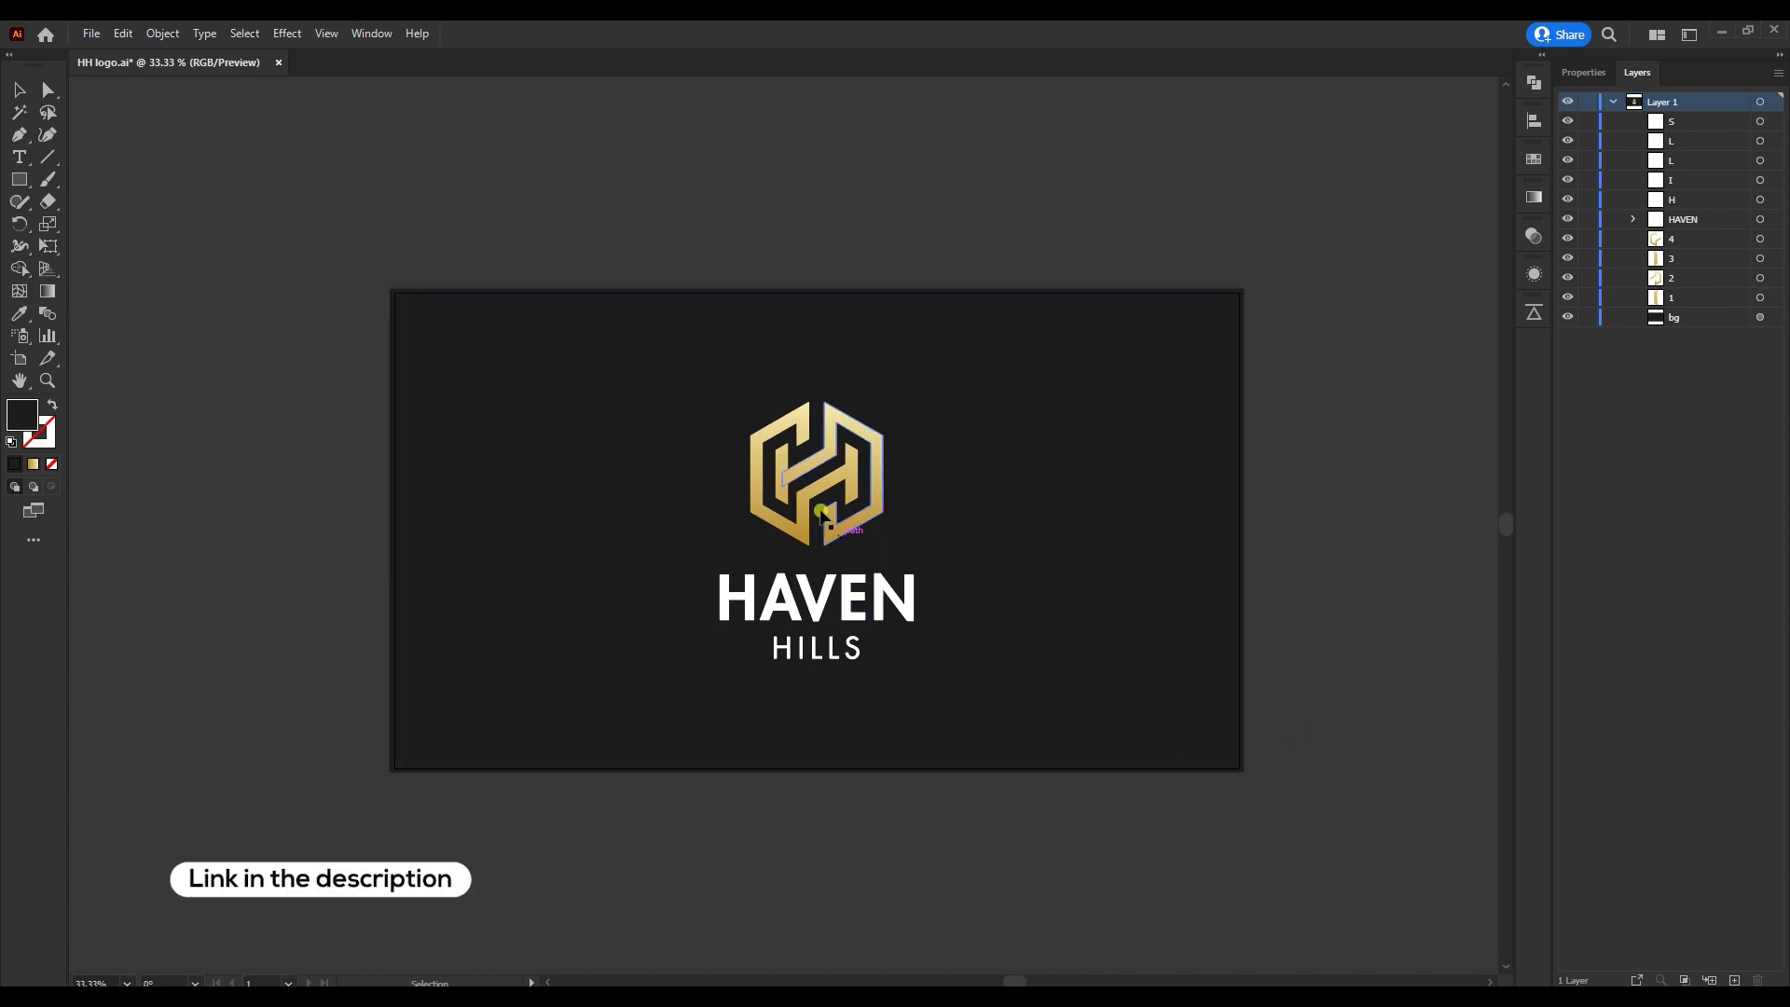
click(826, 466)
click(828, 469)
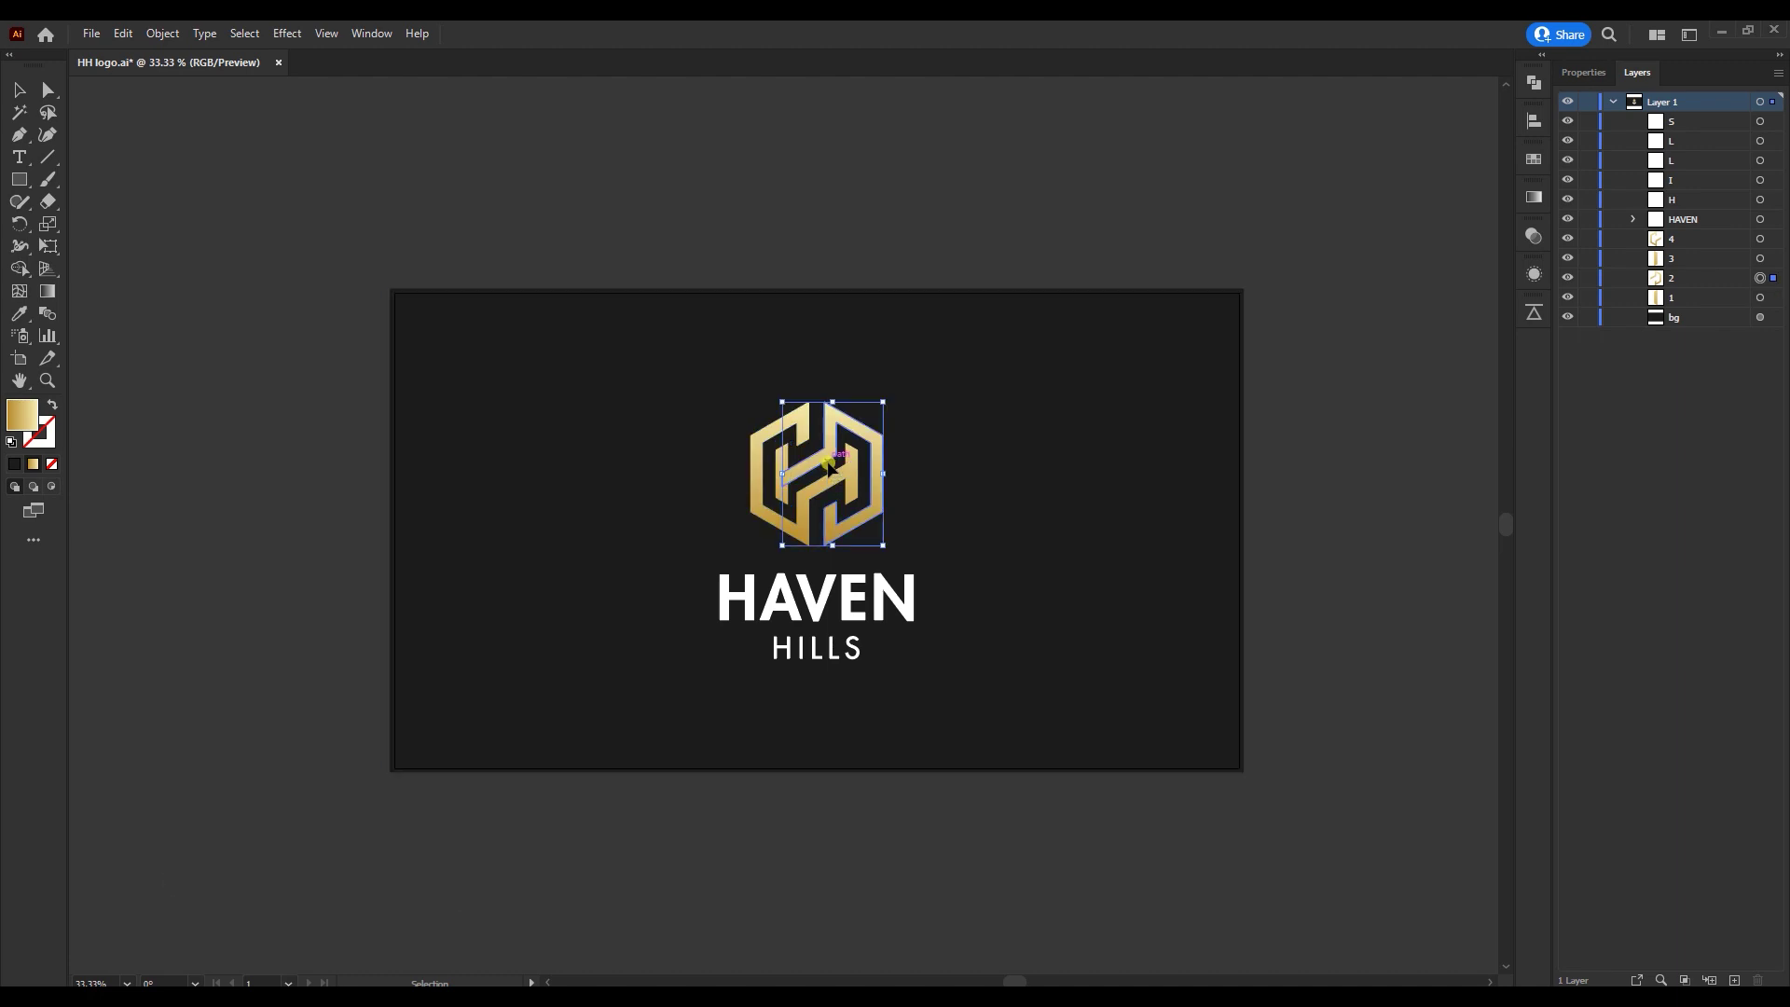
click(848, 466)
click(825, 487)
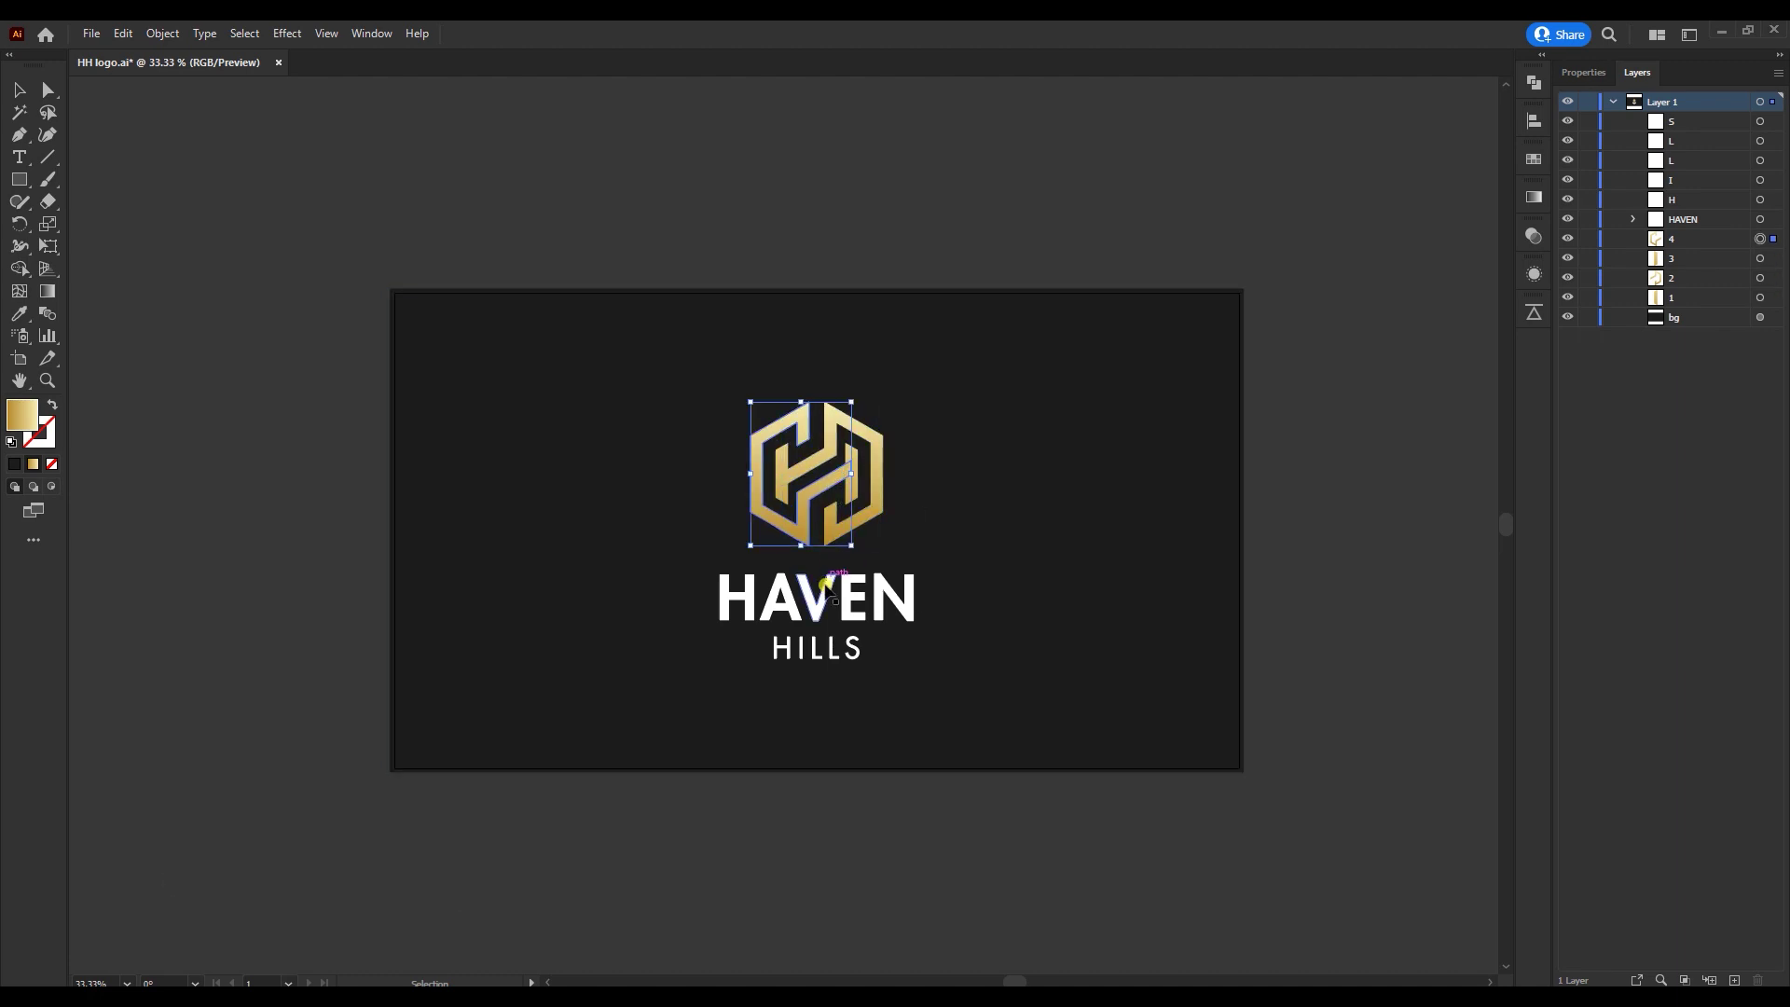
click(1295, 293)
Step: Select the whole logo artwork including its background and send it to After Effects with Overlord
drag(1222, 325, 360, 799)
click(1534, 317)
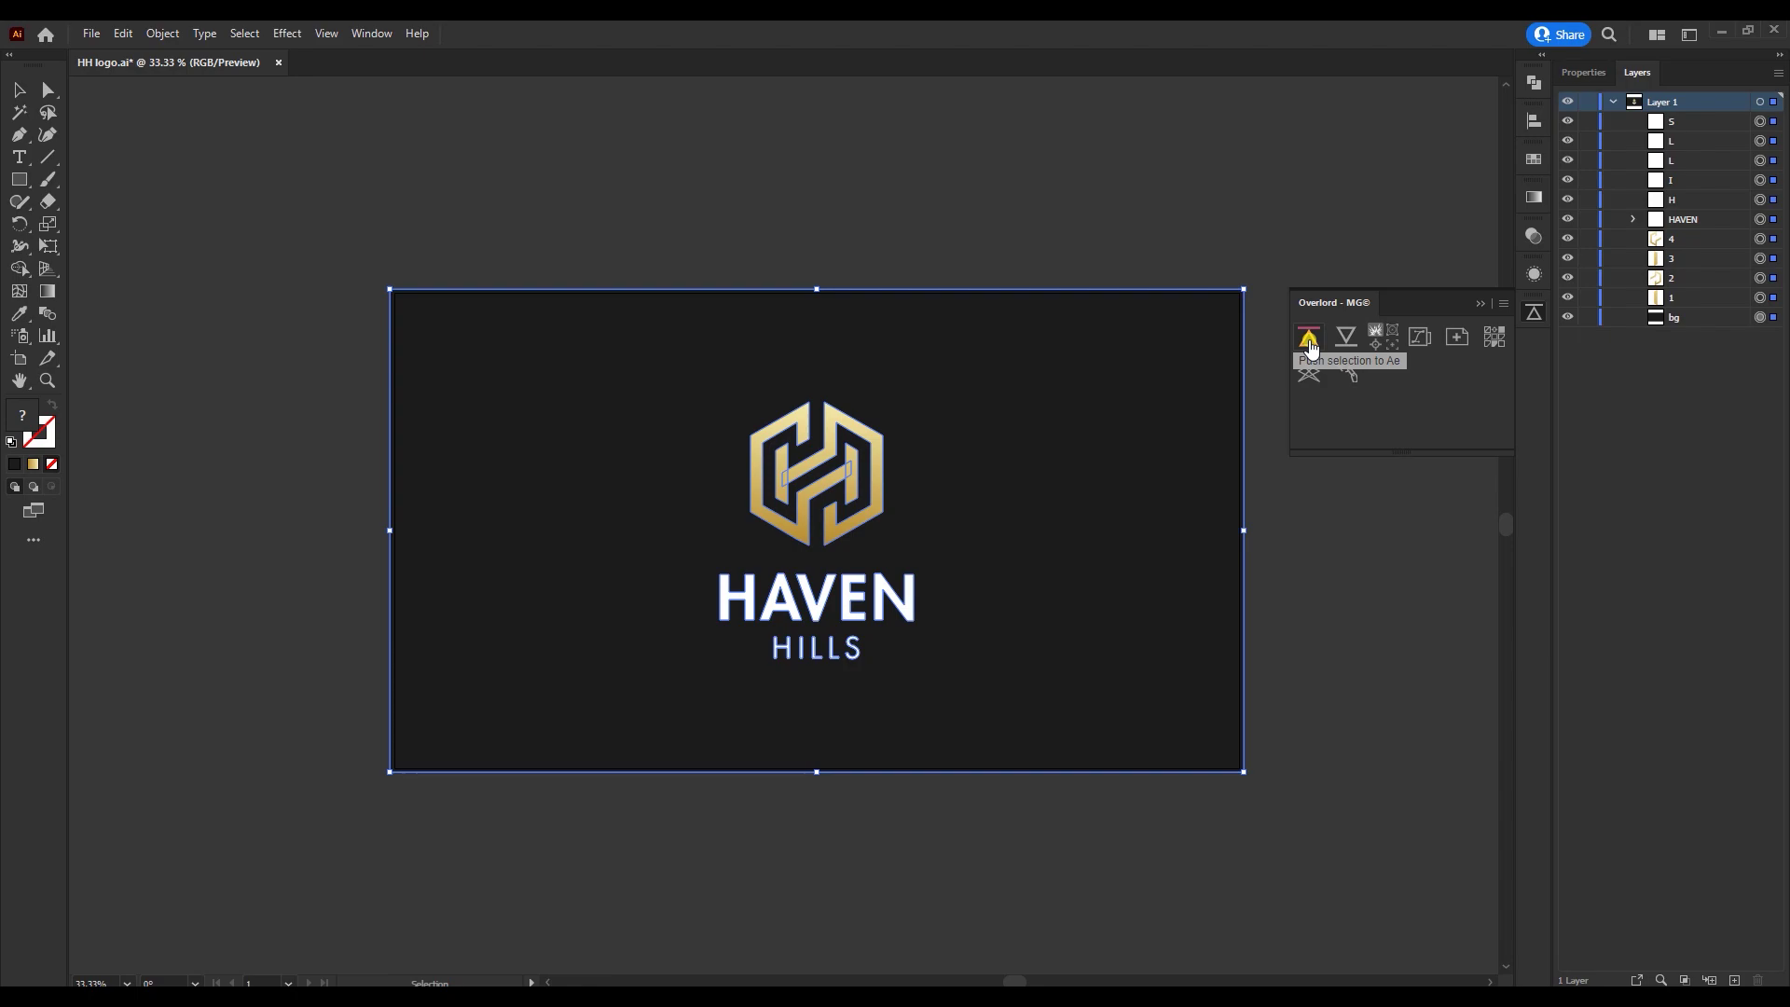
click(1310, 347)
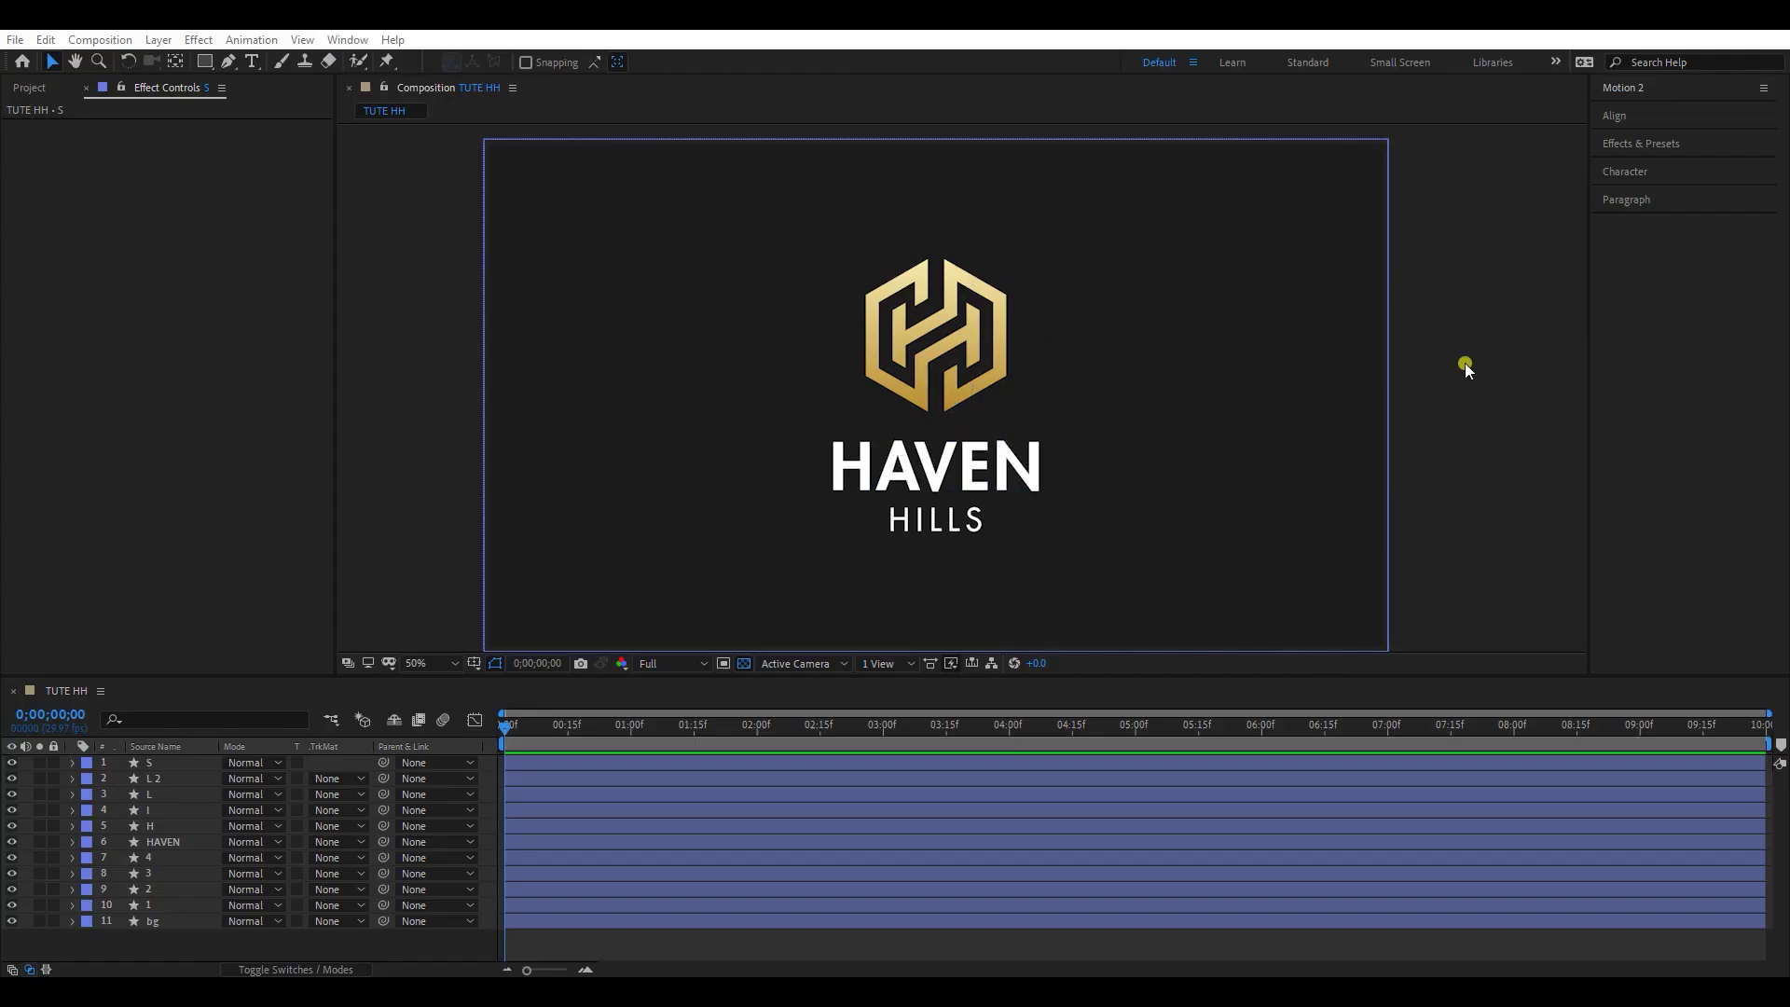
Step: Lock the bg layer and precompose the four icon shape layers under the name Icon
click(53, 921)
click(930, 431)
drag(1076, 216, 774, 440)
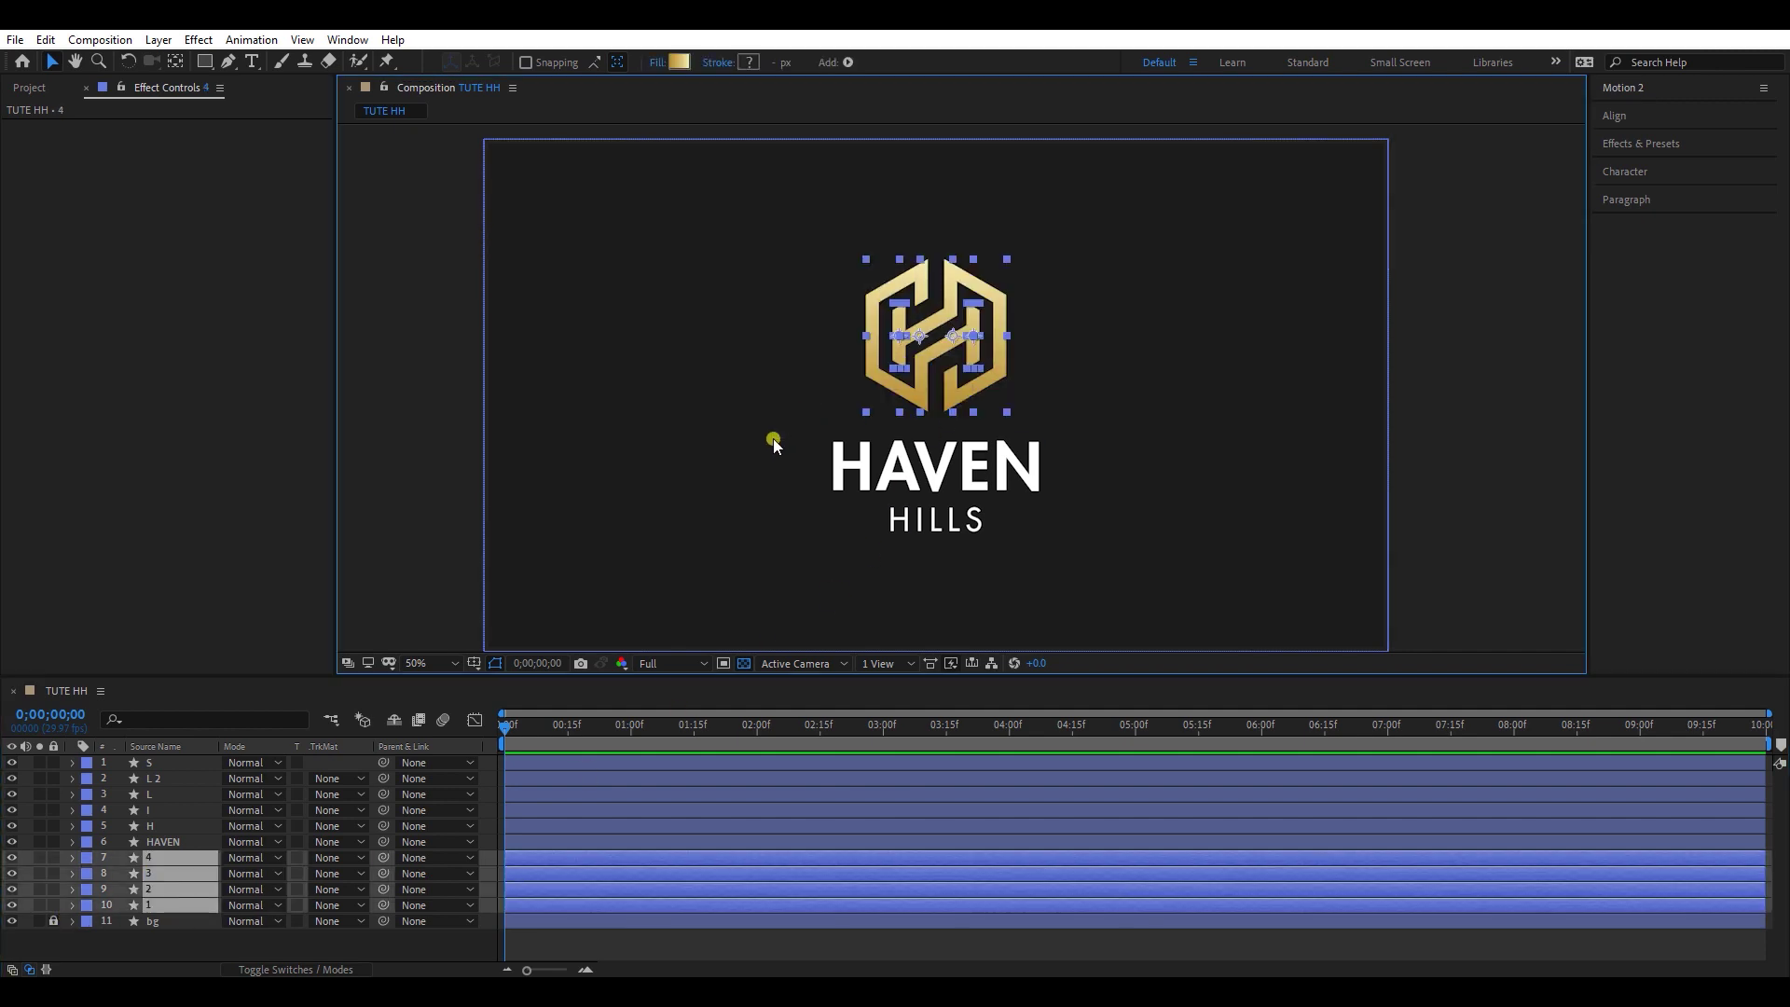
right_click(160, 869)
click(216, 770)
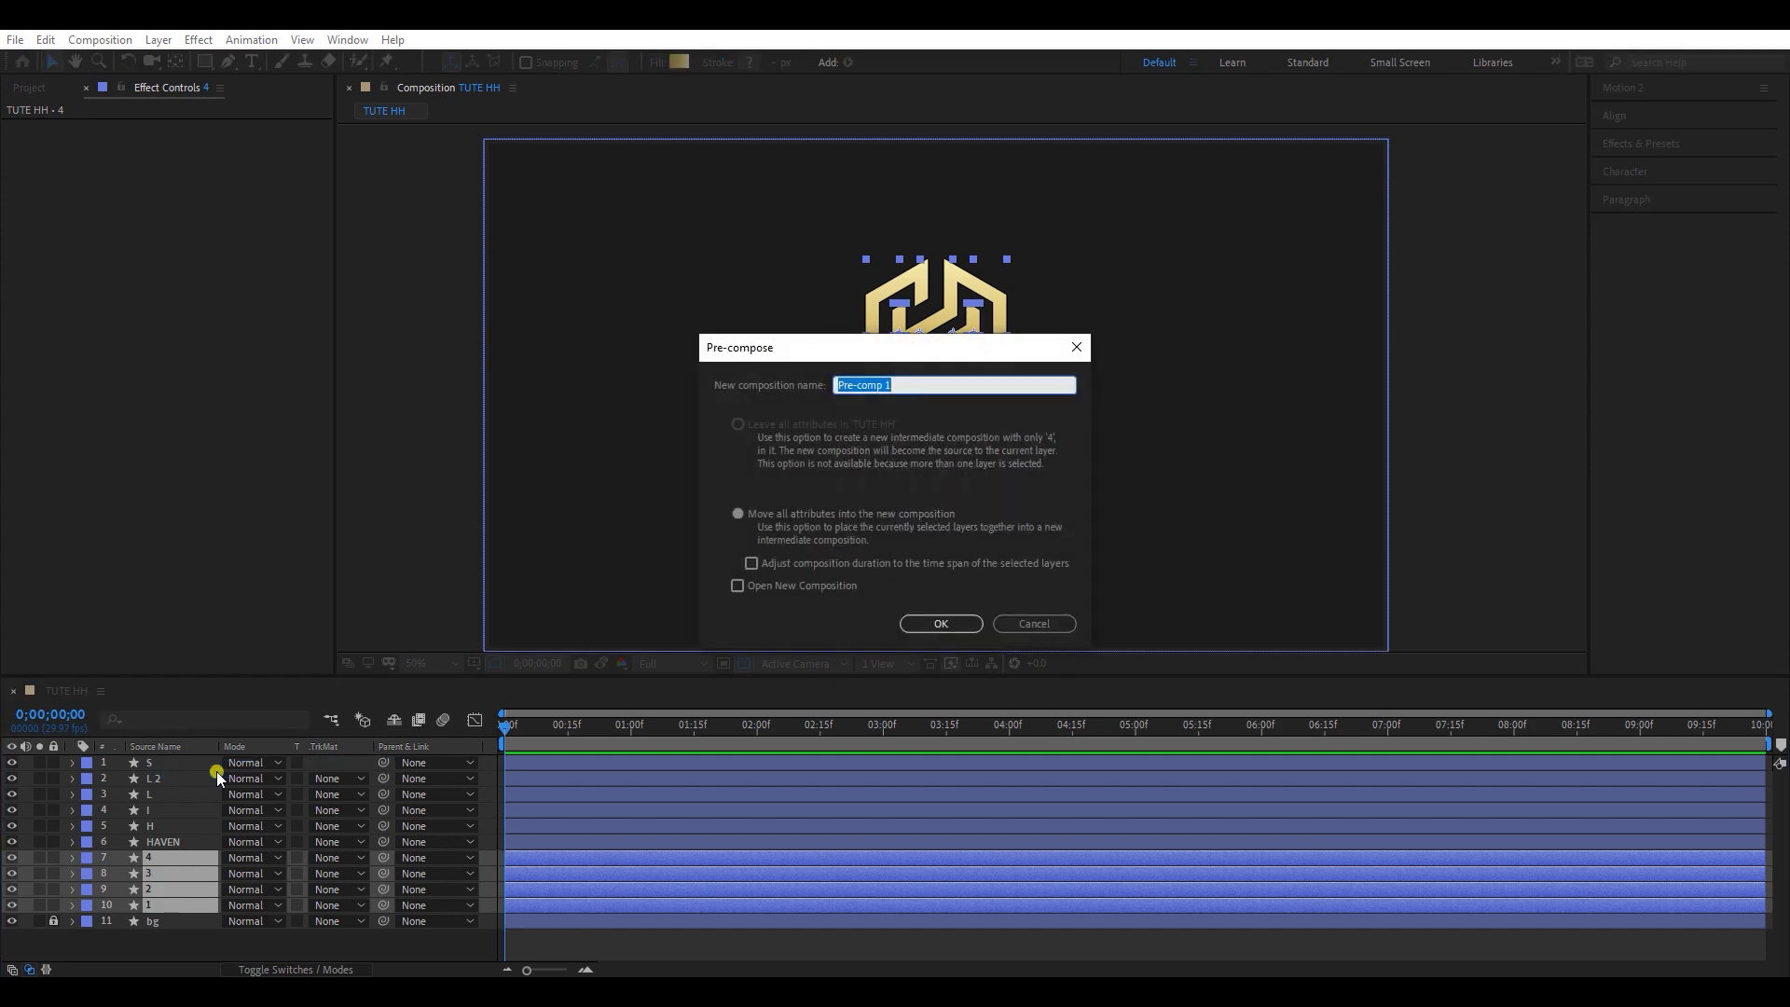
key(Return)
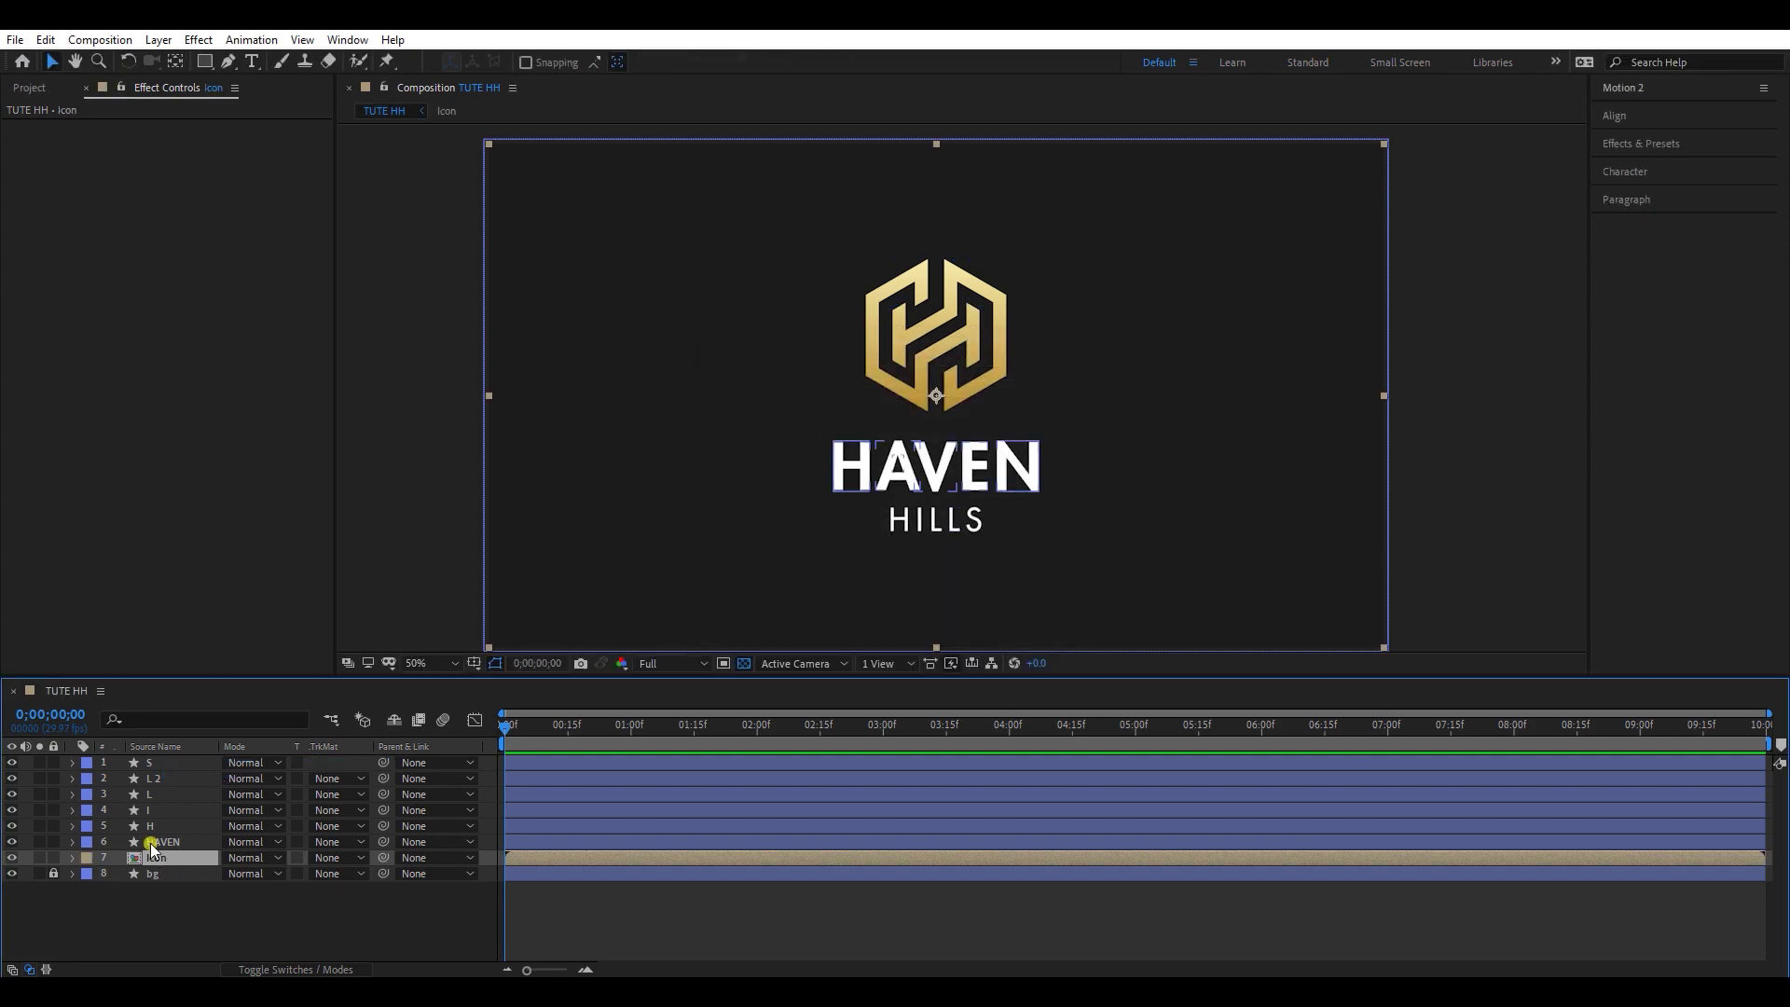
Step: Precompose the HAVEN layer and the five HILLS letter layers as Text, and place Text below the Icon layer
click(157, 842)
shift+click(156, 772)
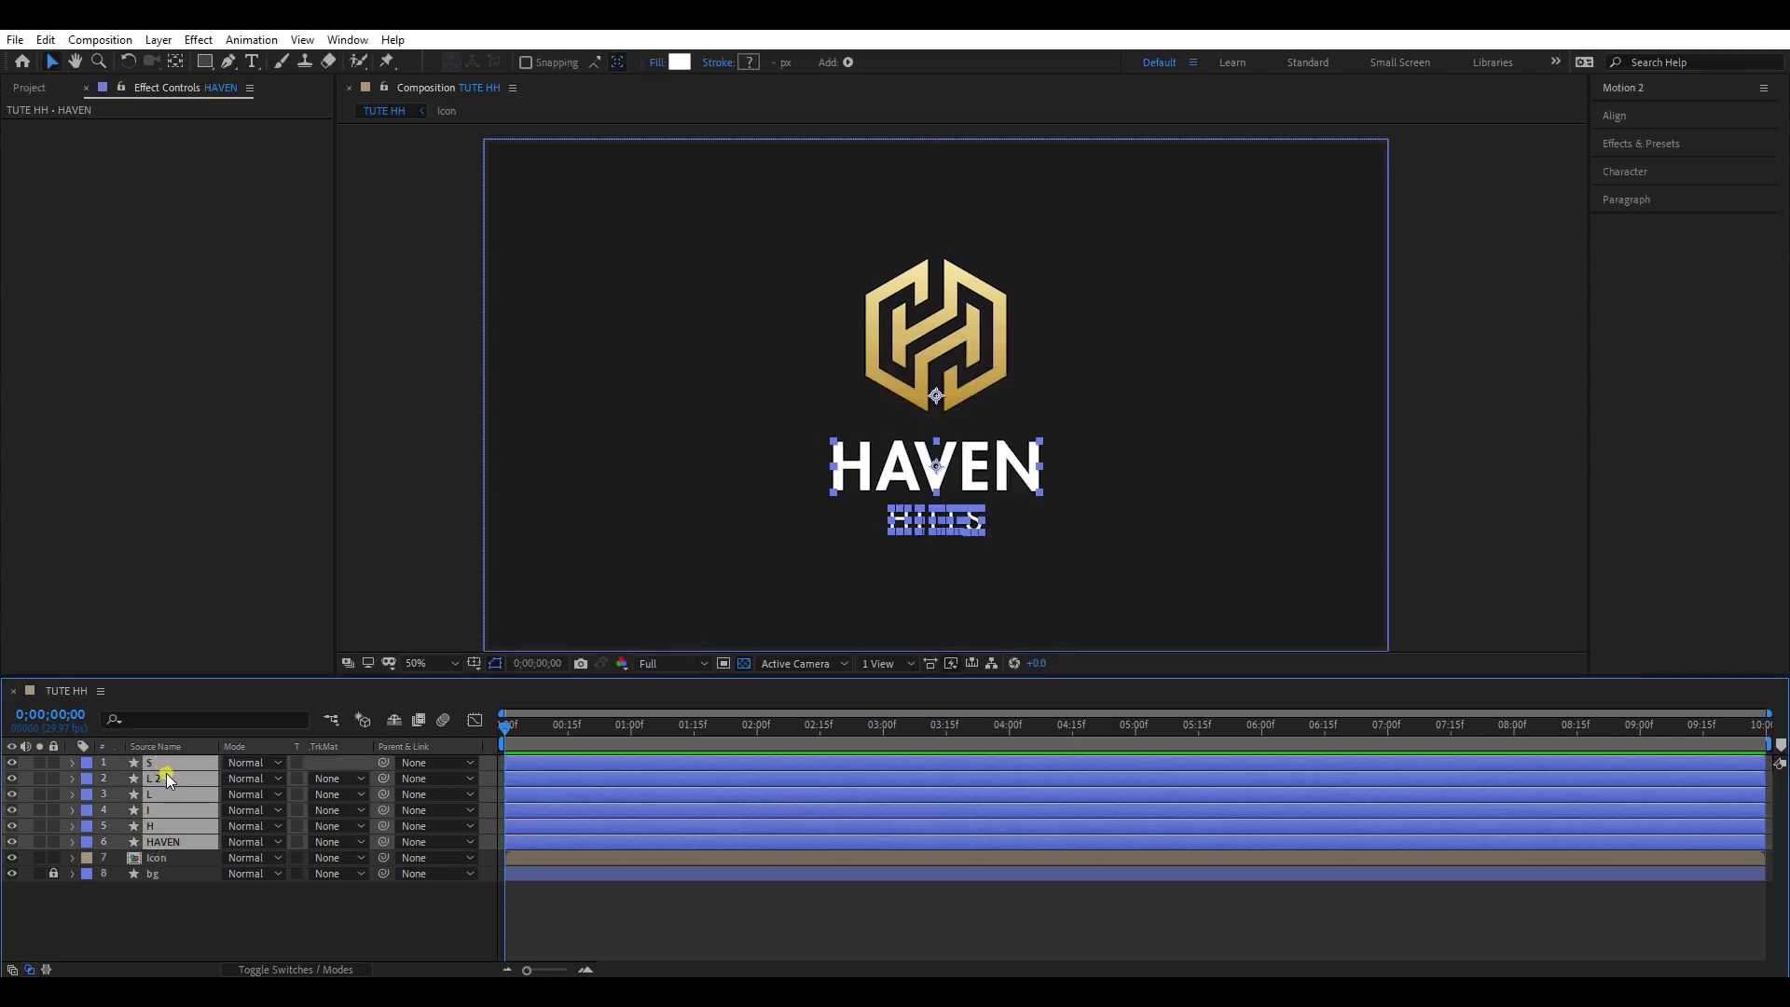
right_click(166, 774)
click(229, 682)
text(Text)
key(Return)
click(232, 830)
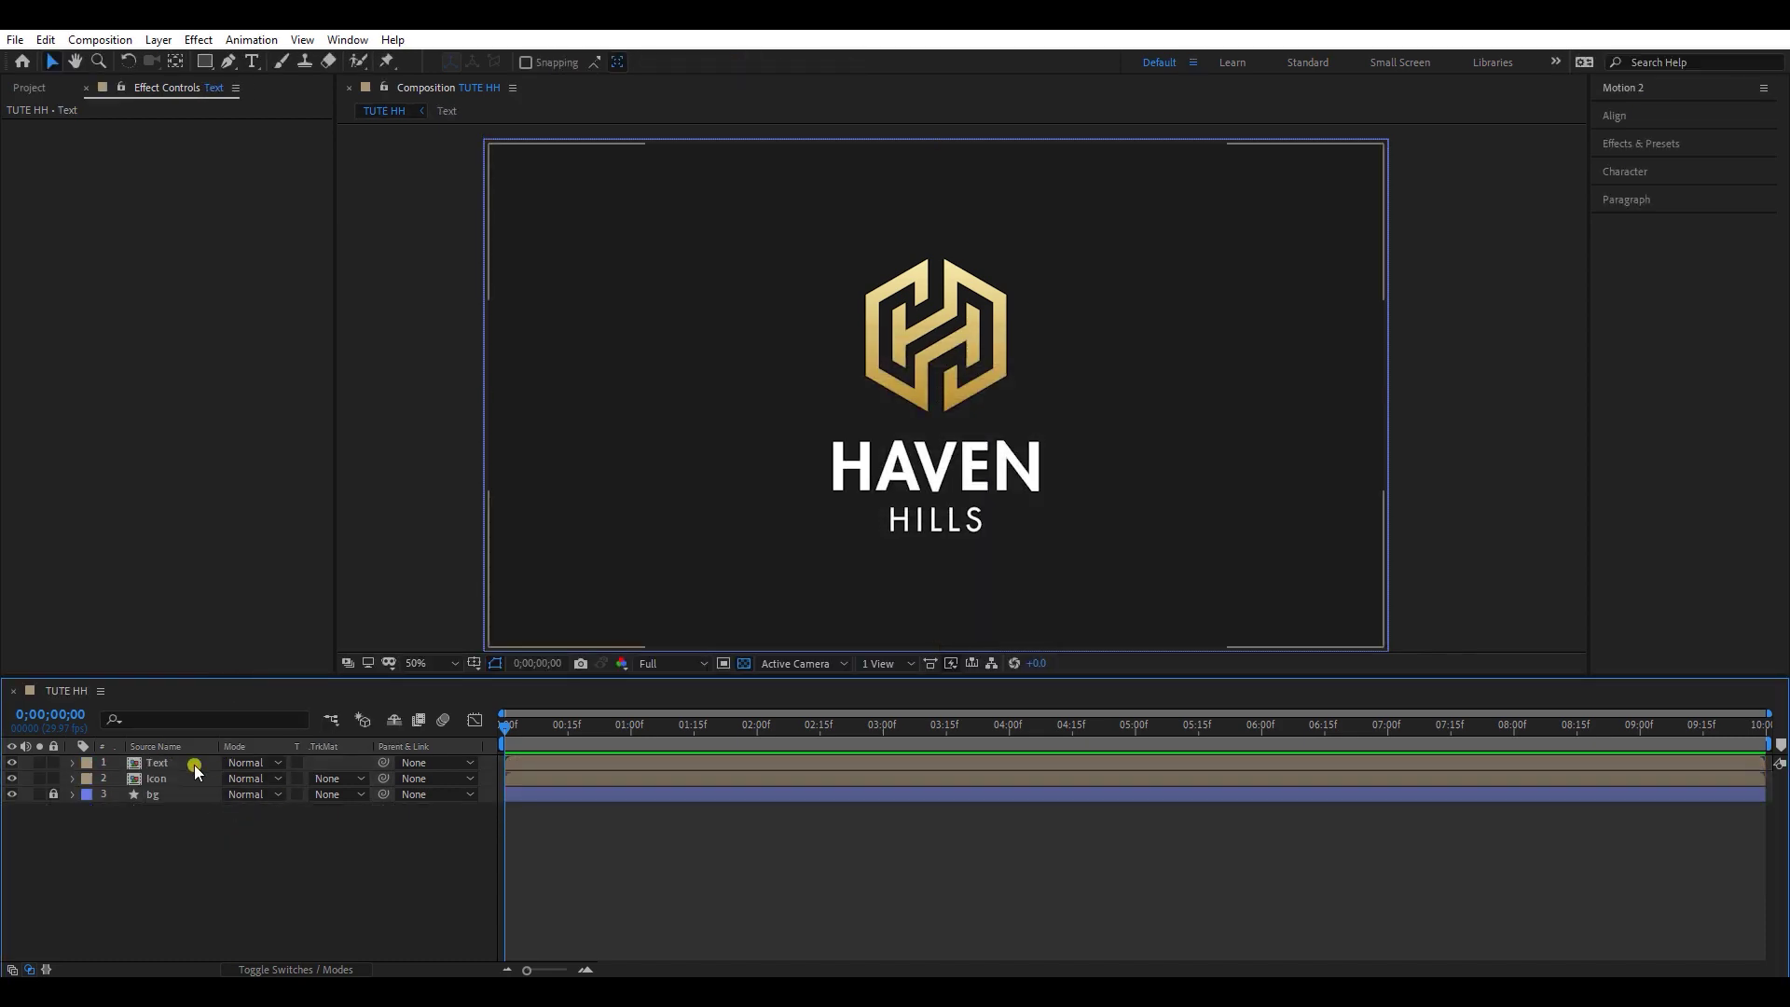
drag(171, 764, 280, 783)
click(603, 839)
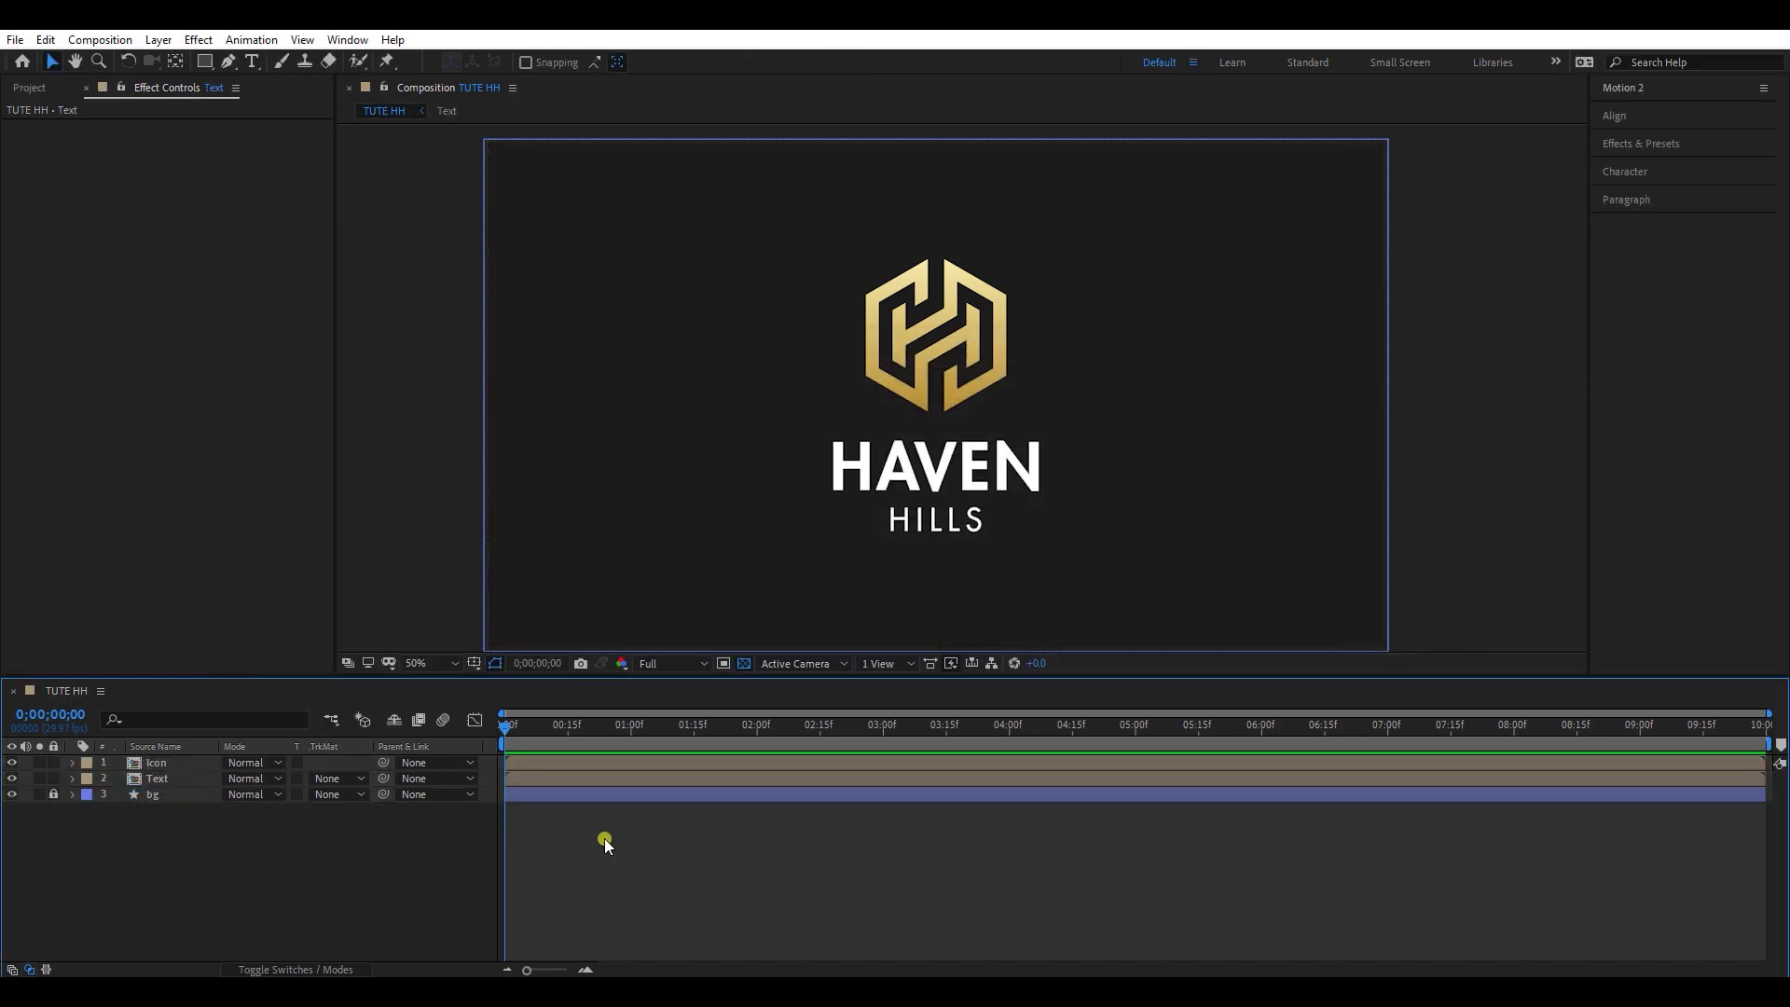
Step: Open the Icon composition and turn off its transparency grid
double_click(172, 766)
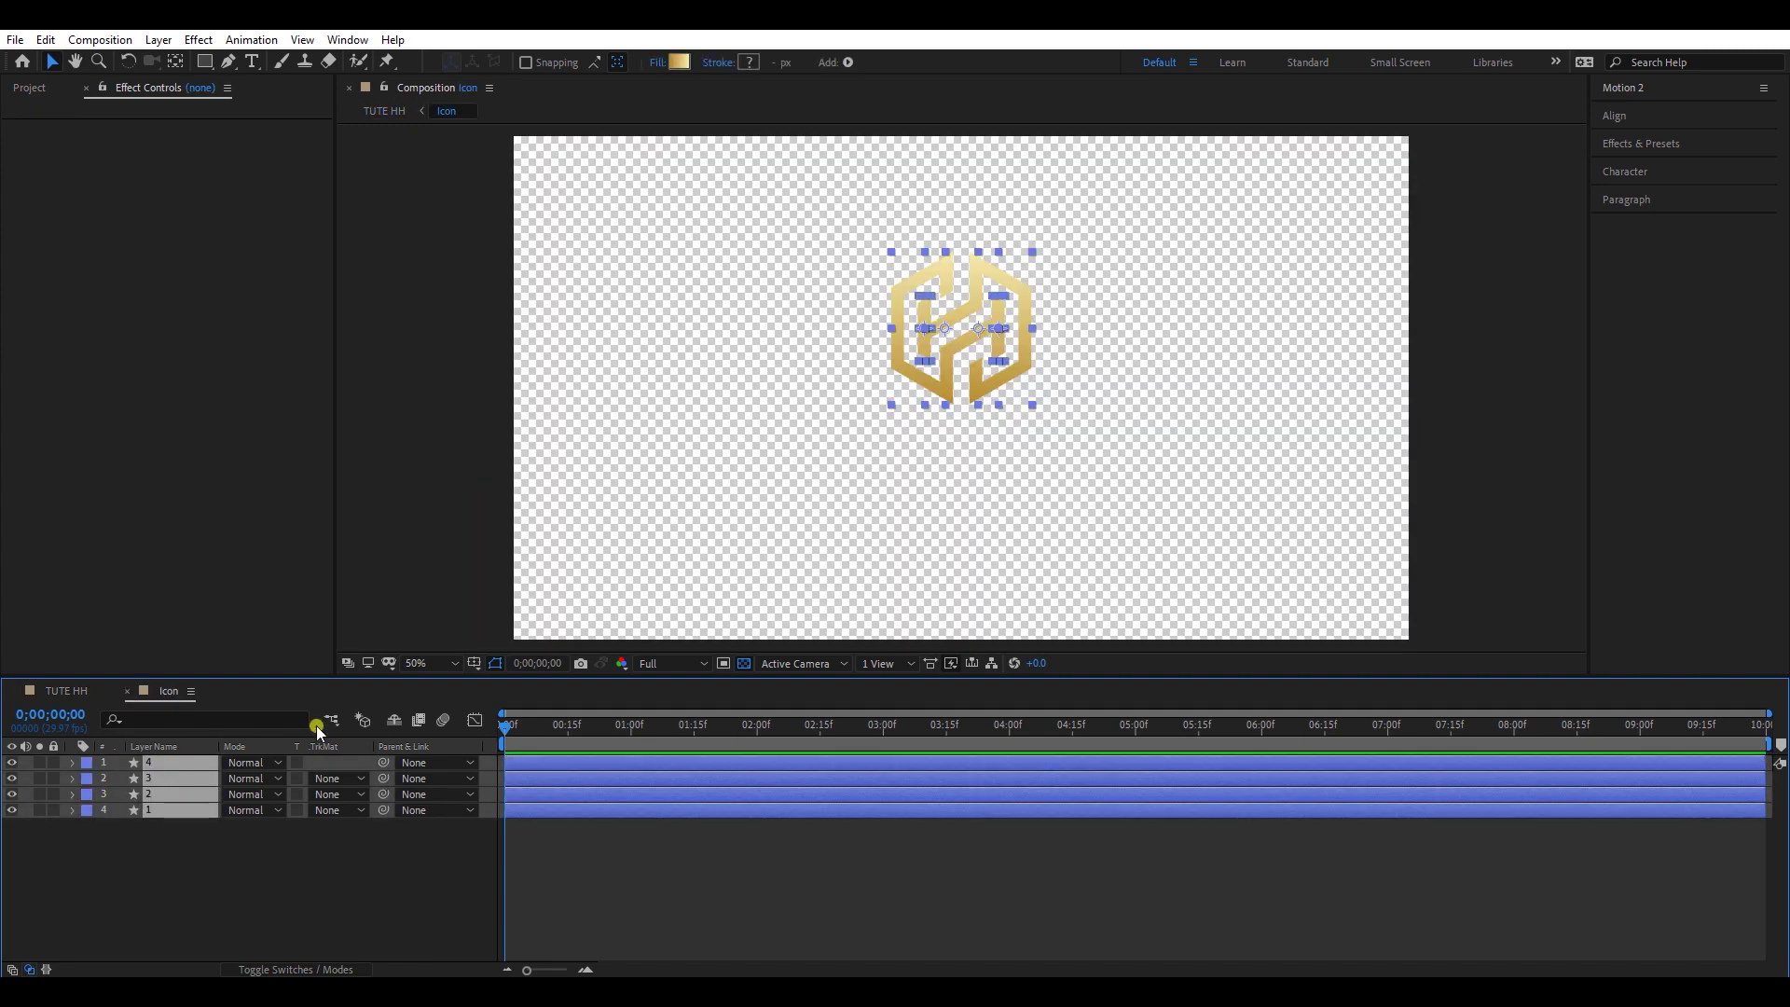
click(738, 664)
click(1090, 511)
scroll(1105, 382, up, 2)
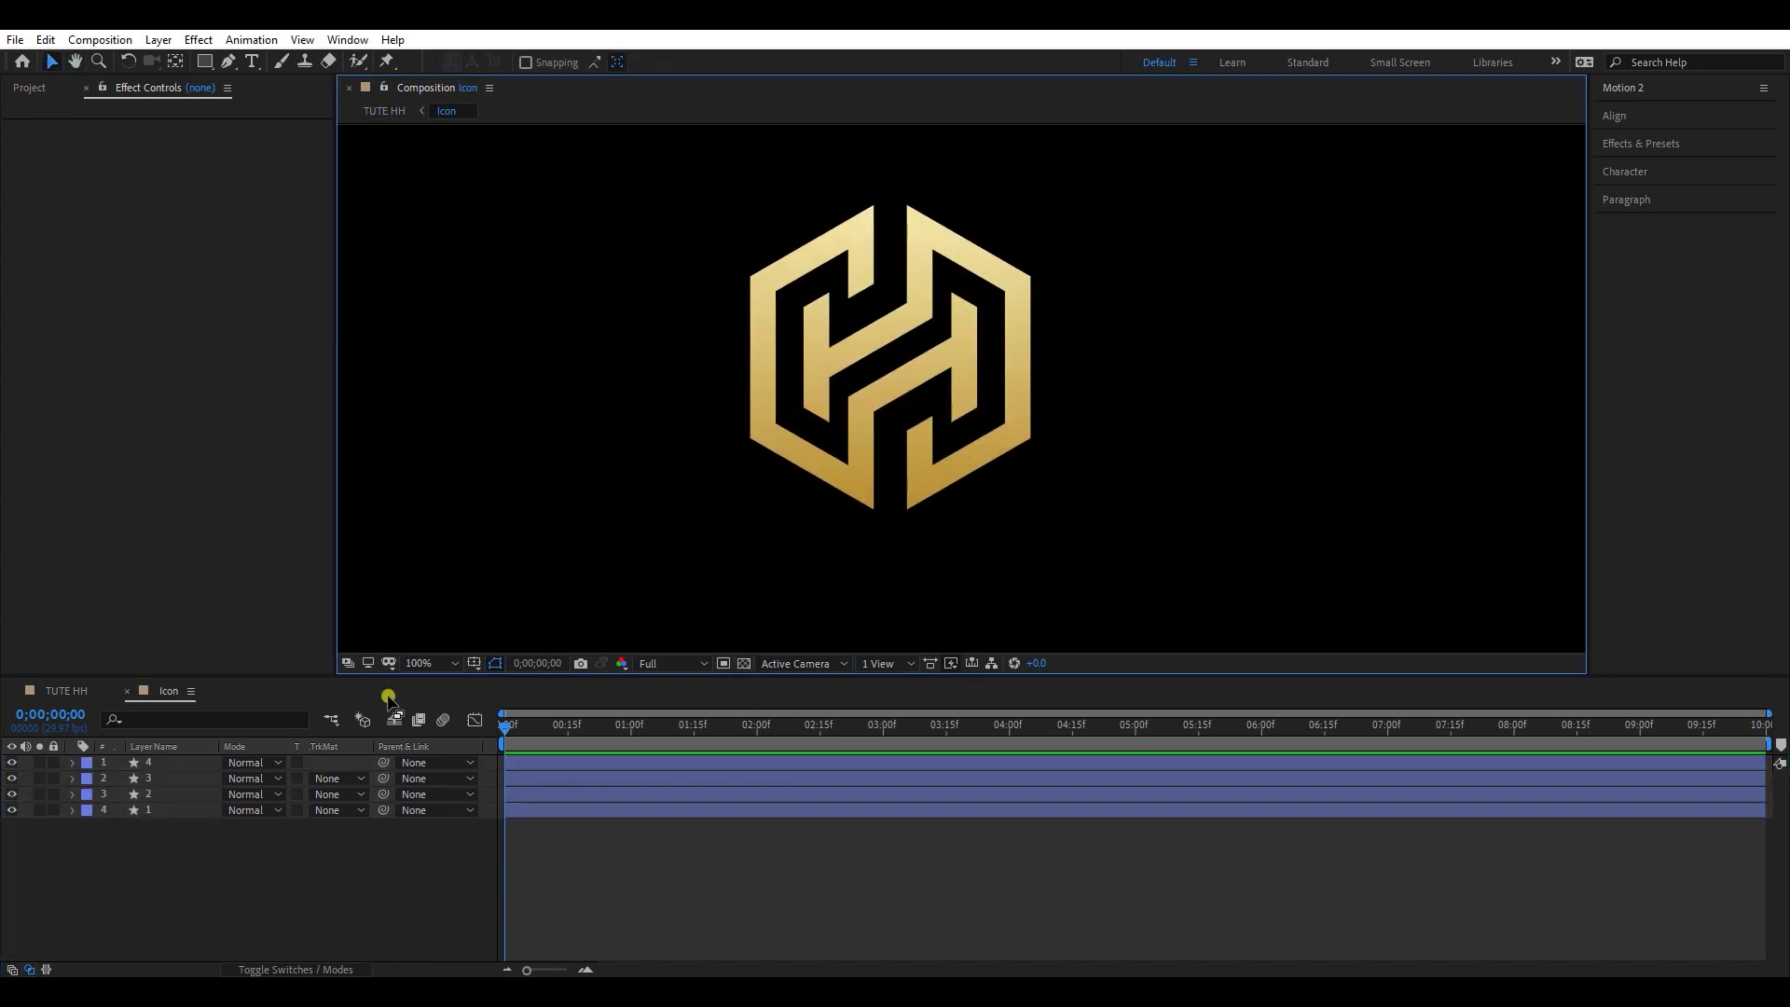
Step: Give the four icon shape layers a green label colour
click(162, 808)
shift+click(175, 763)
click(88, 763)
click(130, 615)
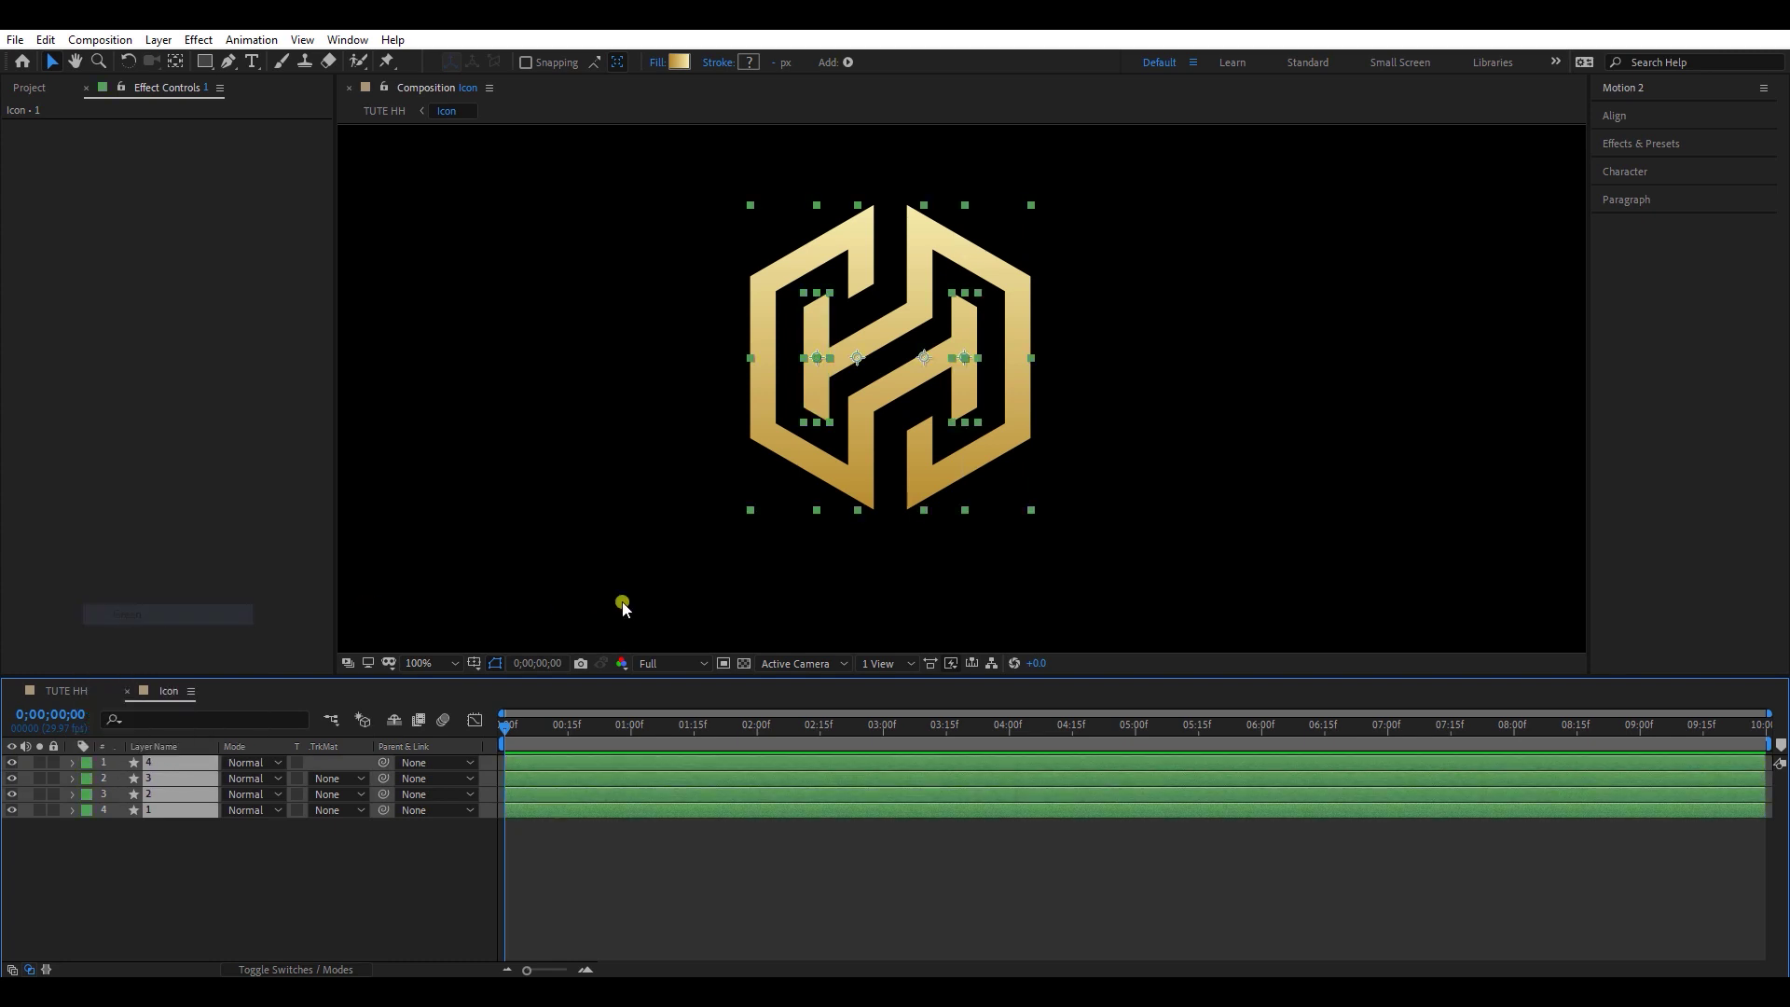
click(1125, 453)
Step: Set up the Pen tool with no fill and a red FF0000 stroke 30 px wide
click(227, 64)
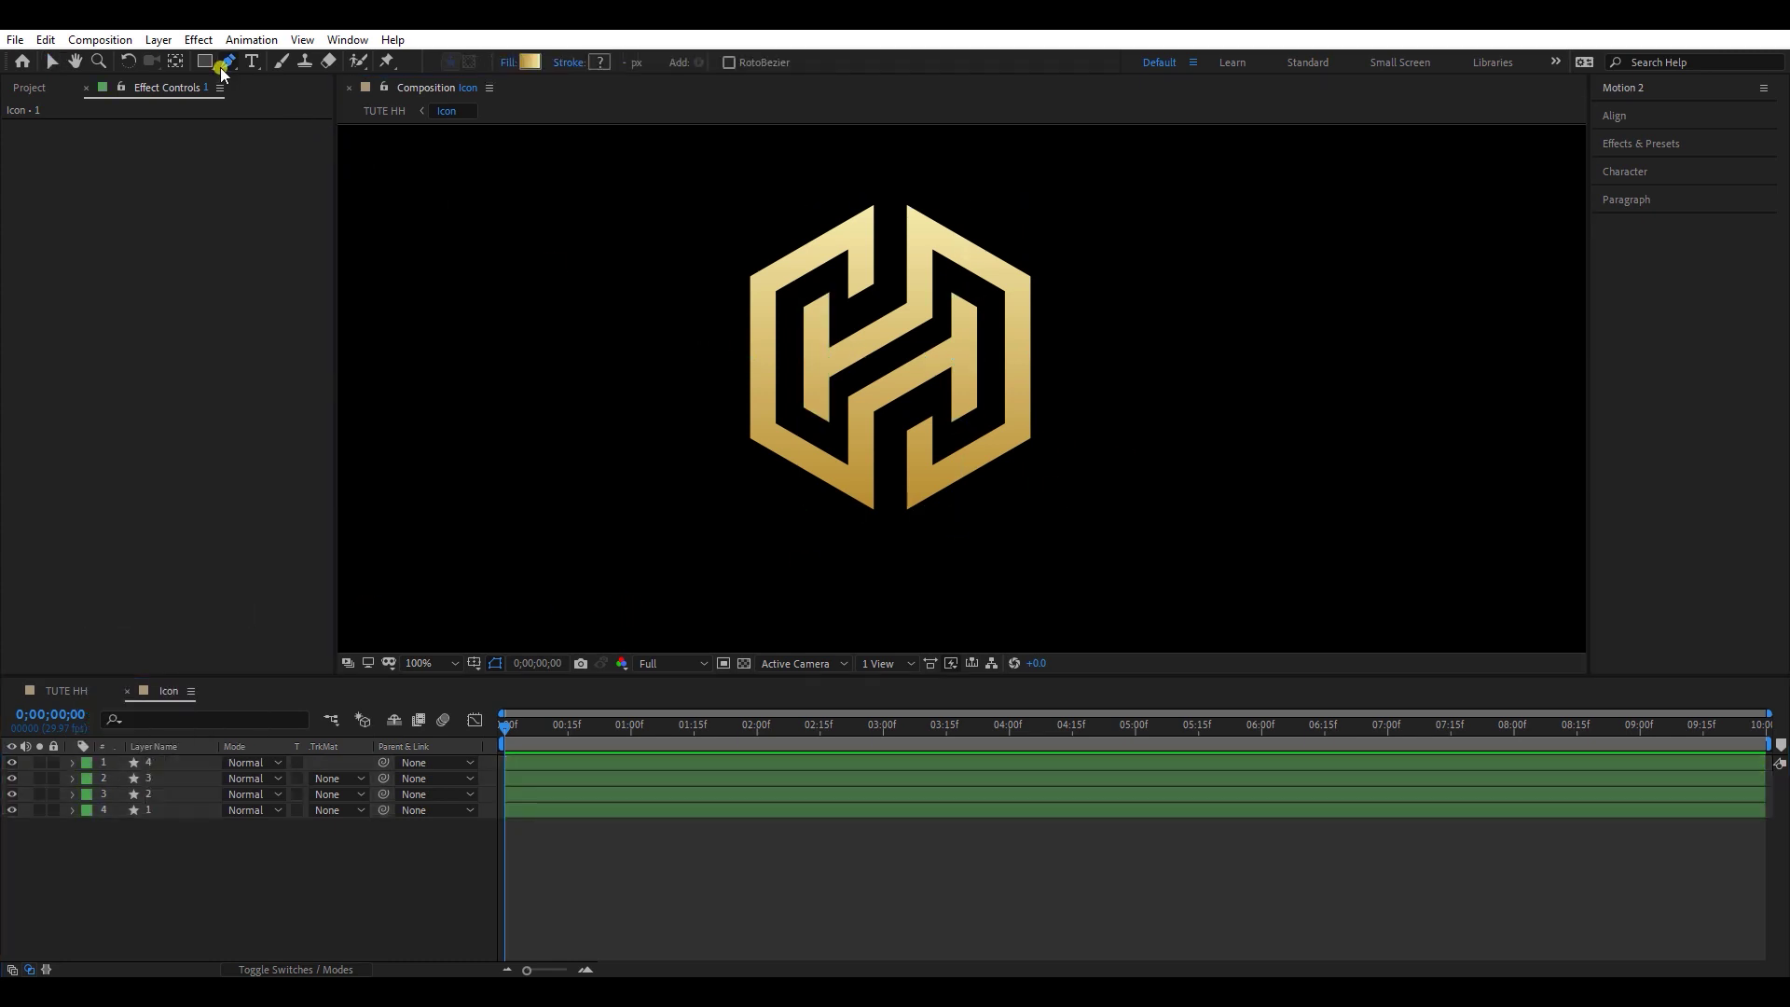
click(508, 63)
click(799, 451)
click(867, 555)
click(599, 62)
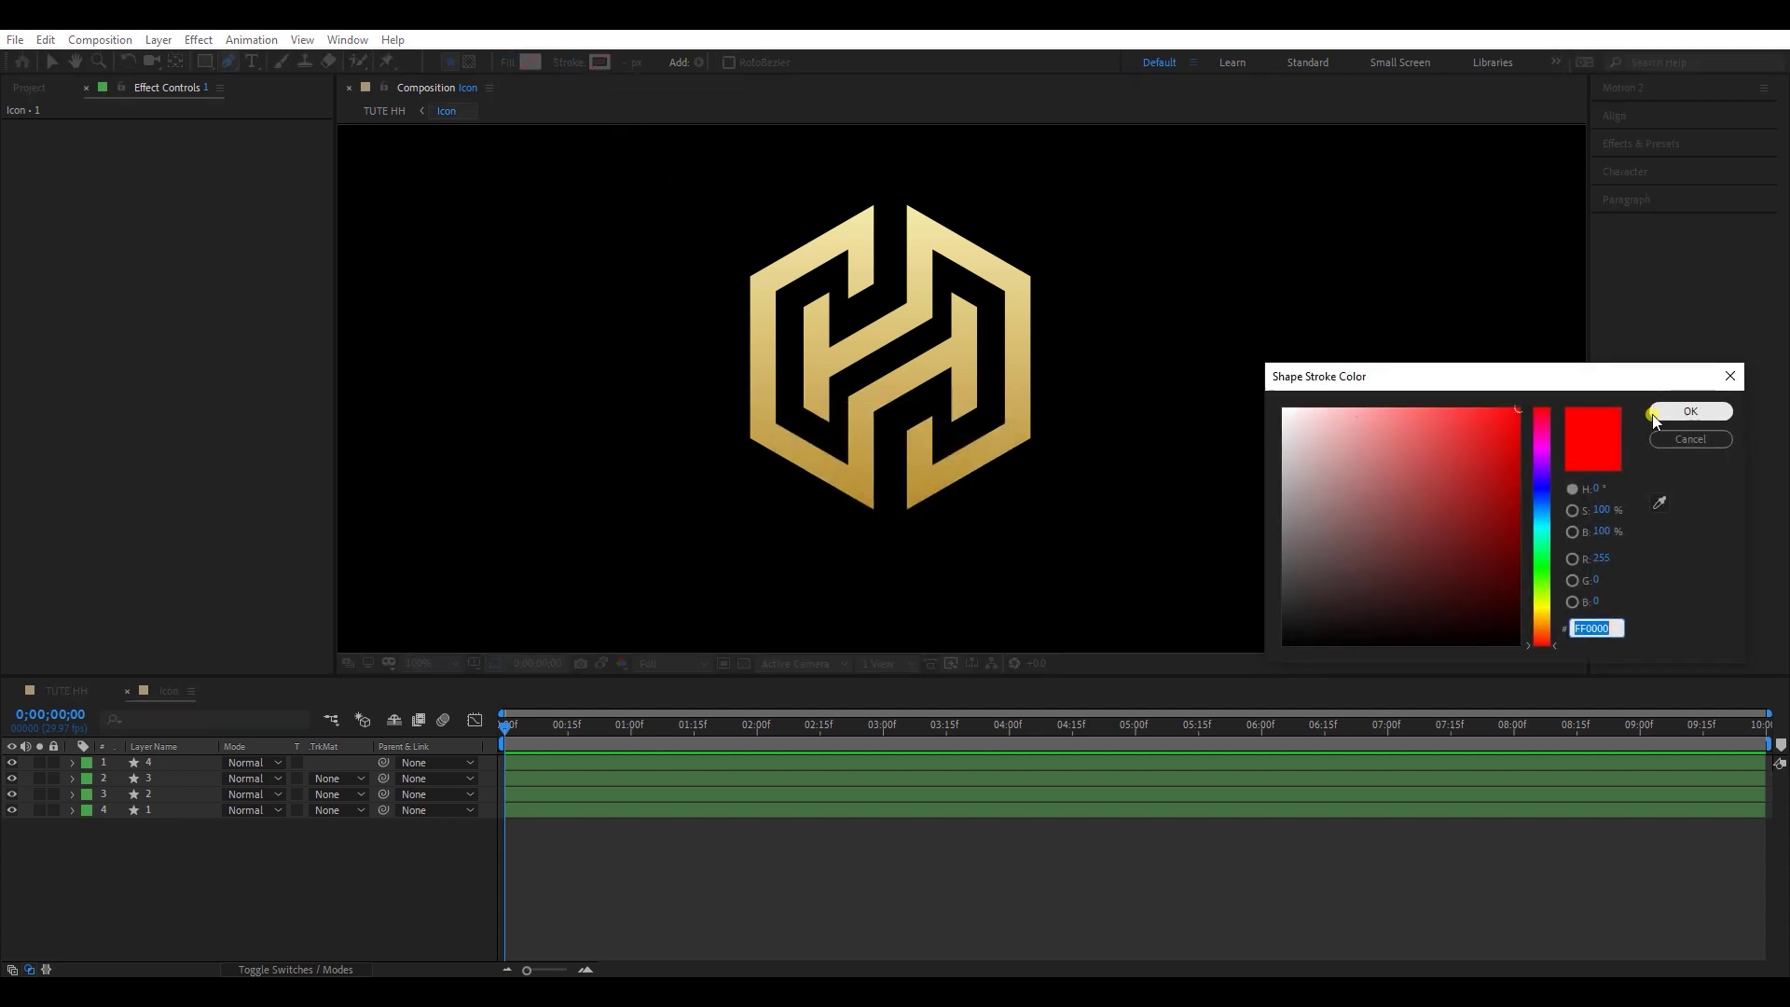
click(1687, 411)
text(50)
key(Return)
Step: Draw a straight vertical stroke that covers the icon's left inner bar
key(grave)
scroll(809, 443, up, 1)
drag(612, 518, 827, 556)
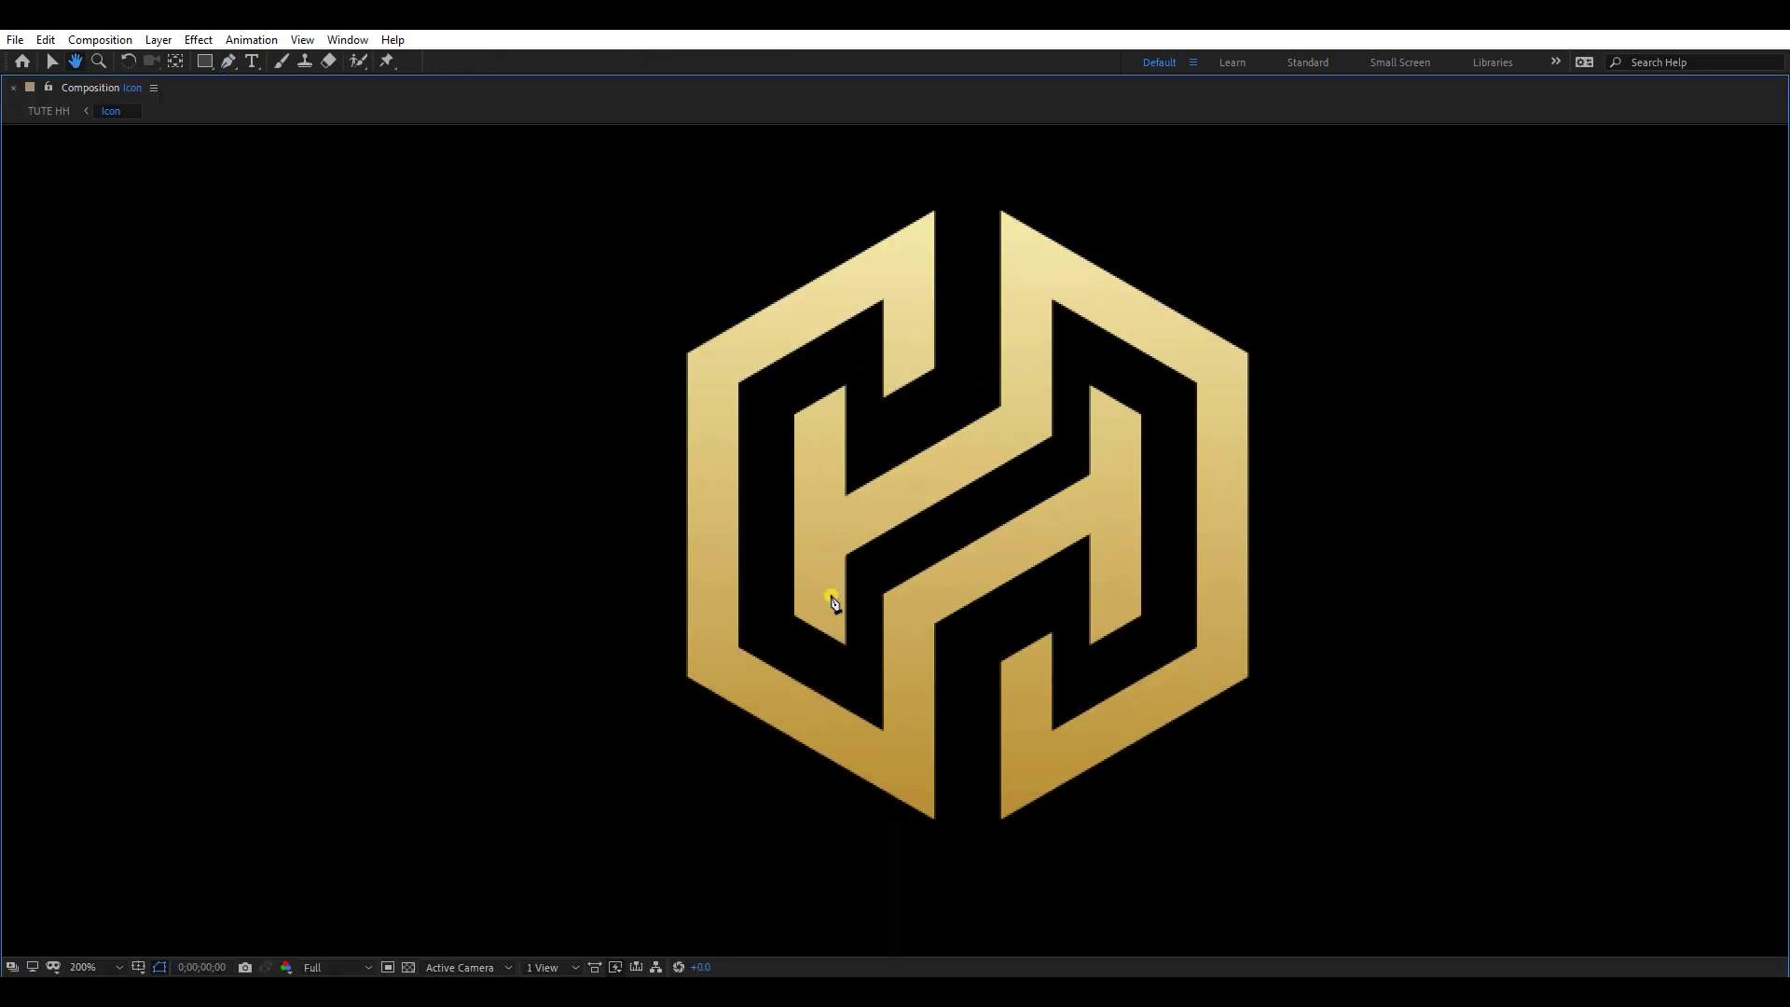
click(818, 661)
click(821, 377)
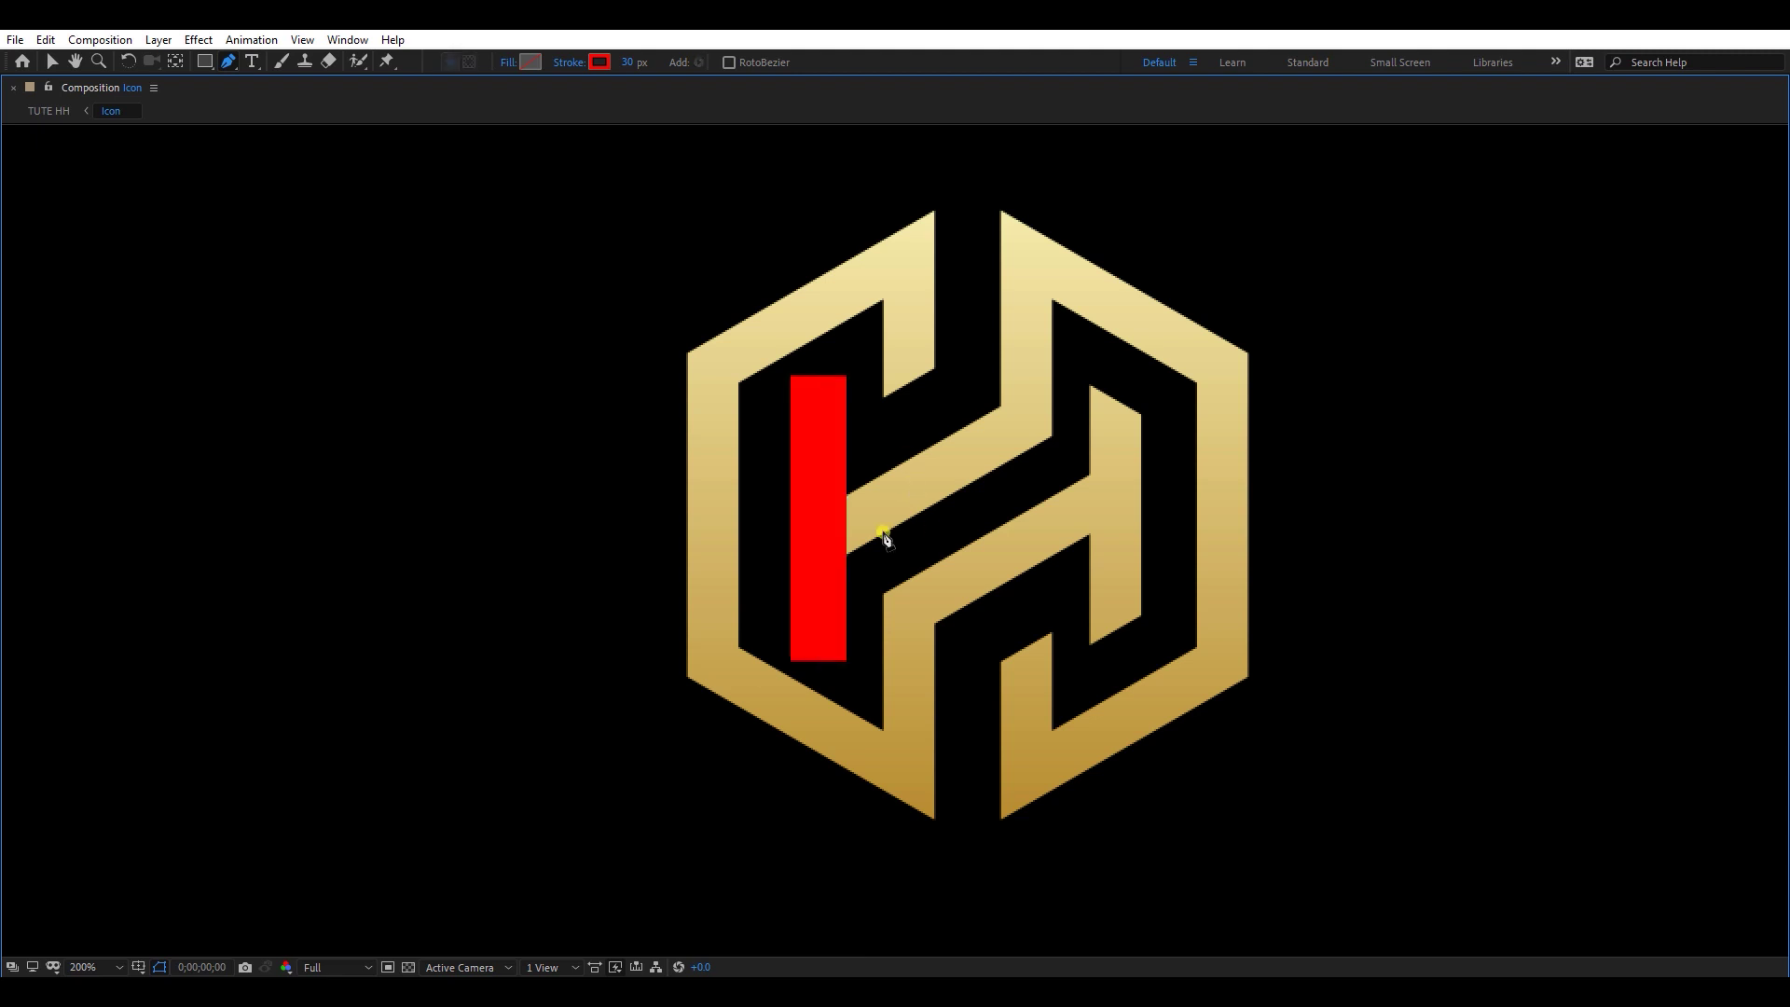
Step: Trace the icon's right half with one open path, from the left inner bar along the upper diagonal and around the right outline
click(801, 555)
click(1028, 415)
click(1028, 251)
click(1221, 367)
click(1221, 661)
click(1025, 775)
click(1025, 618)
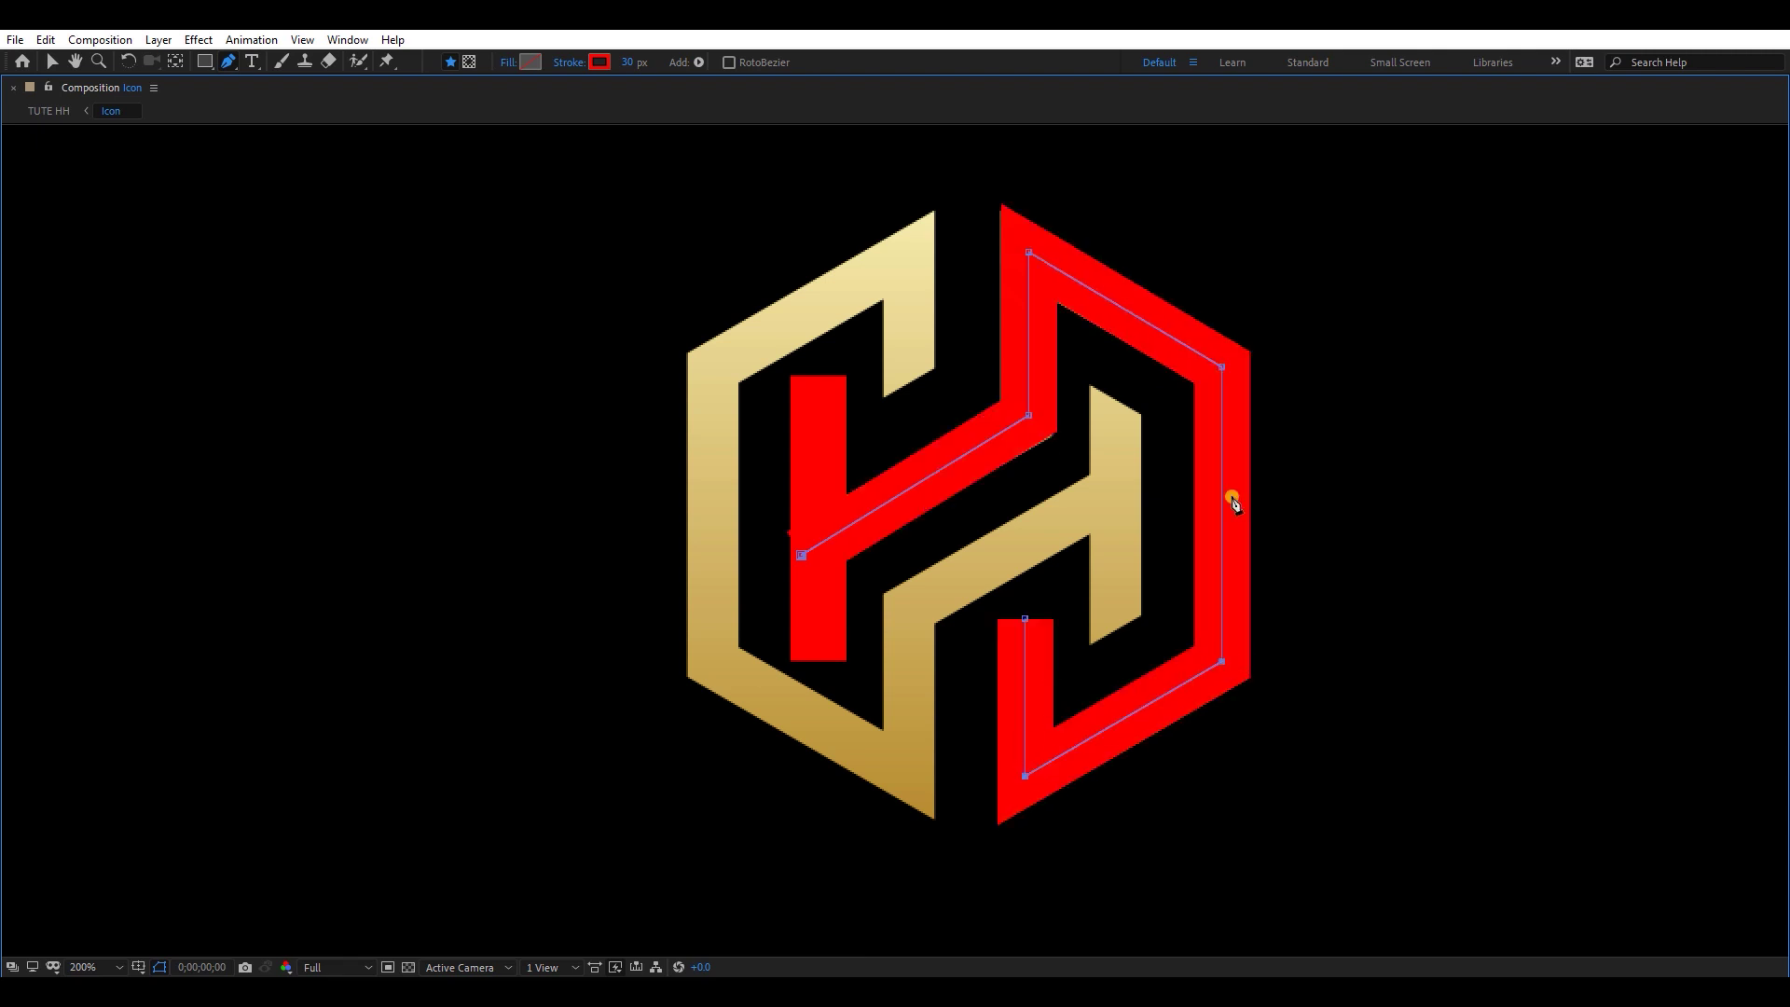
drag(1027, 418, 1026, 421)
ctrl+click(1489, 403)
Step: Draw a vertical stroke for the icon's right inner bar and nudge it right until it covers the bar
drag(1490, 404, 1317, 409)
click(937, 374)
click(937, 658)
ctrl+click(1334, 518)
key(v)
click(947, 515)
key(Right)
key(Right)
key(Right)
key(Right)
key(Right)
key(Right)
click(1288, 494)
Step: Trace the icon's left half with one open path, from the right inner bar along the lower diagonal and around the left outline
key(g)
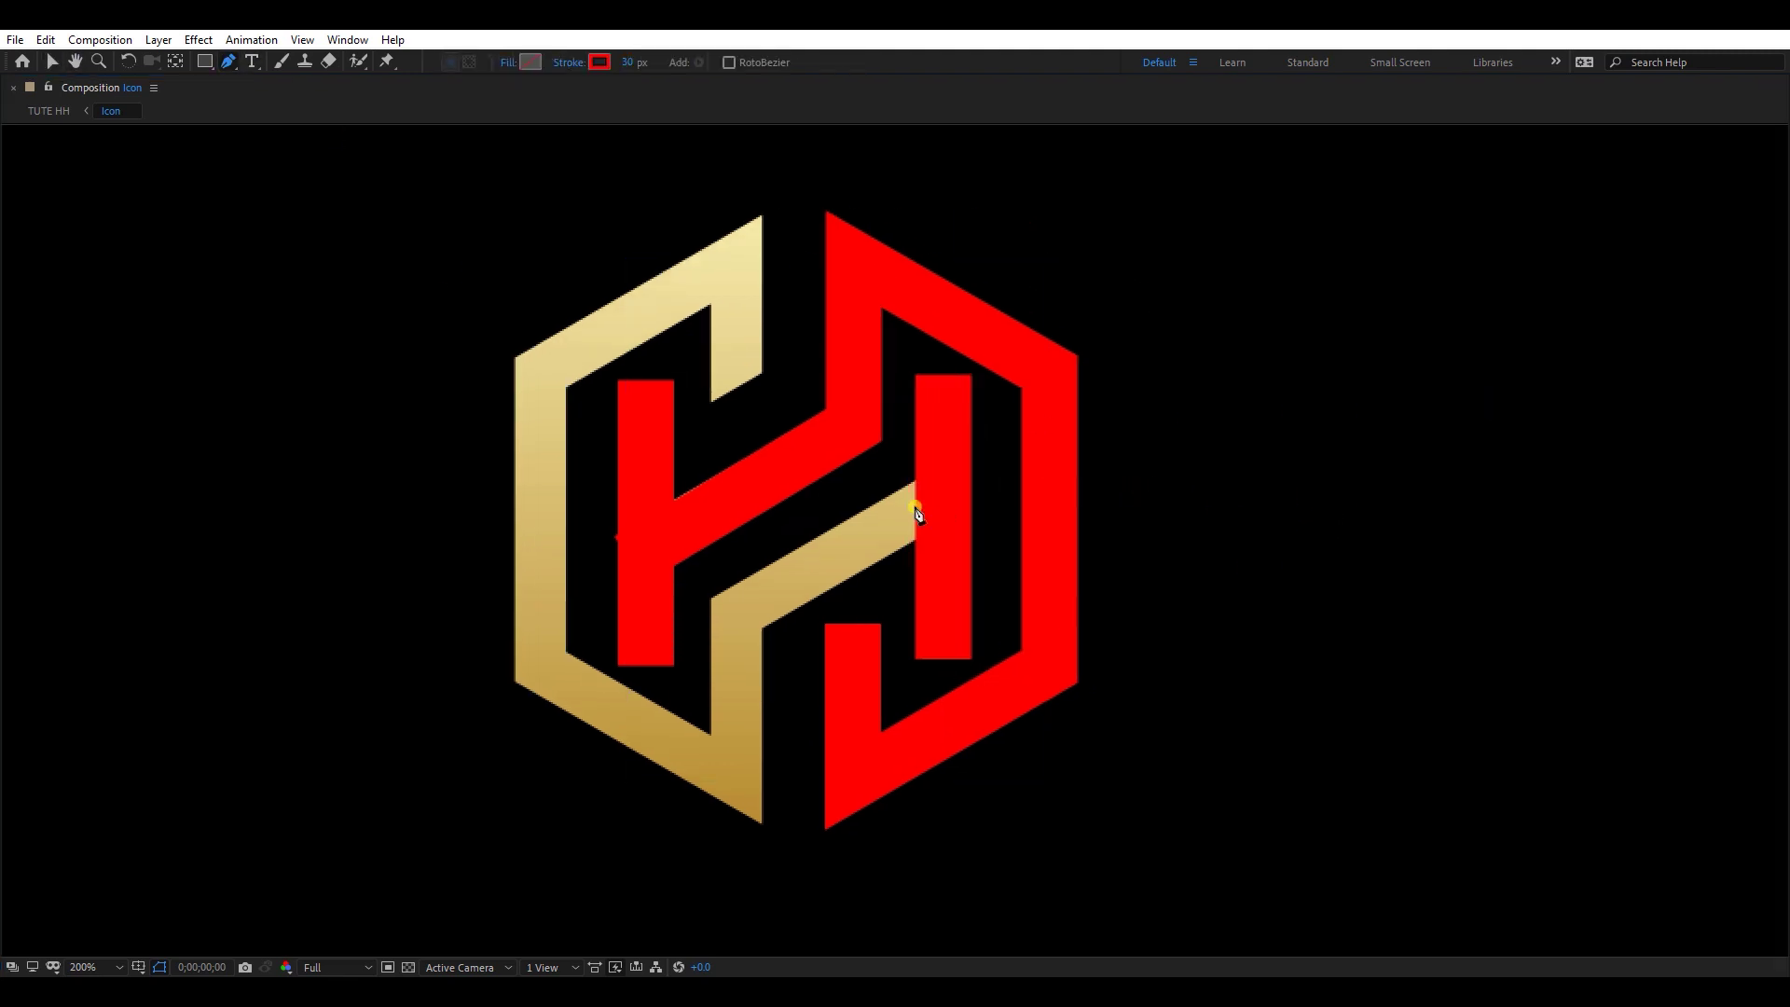
click(959, 491)
click(736, 617)
click(736, 776)
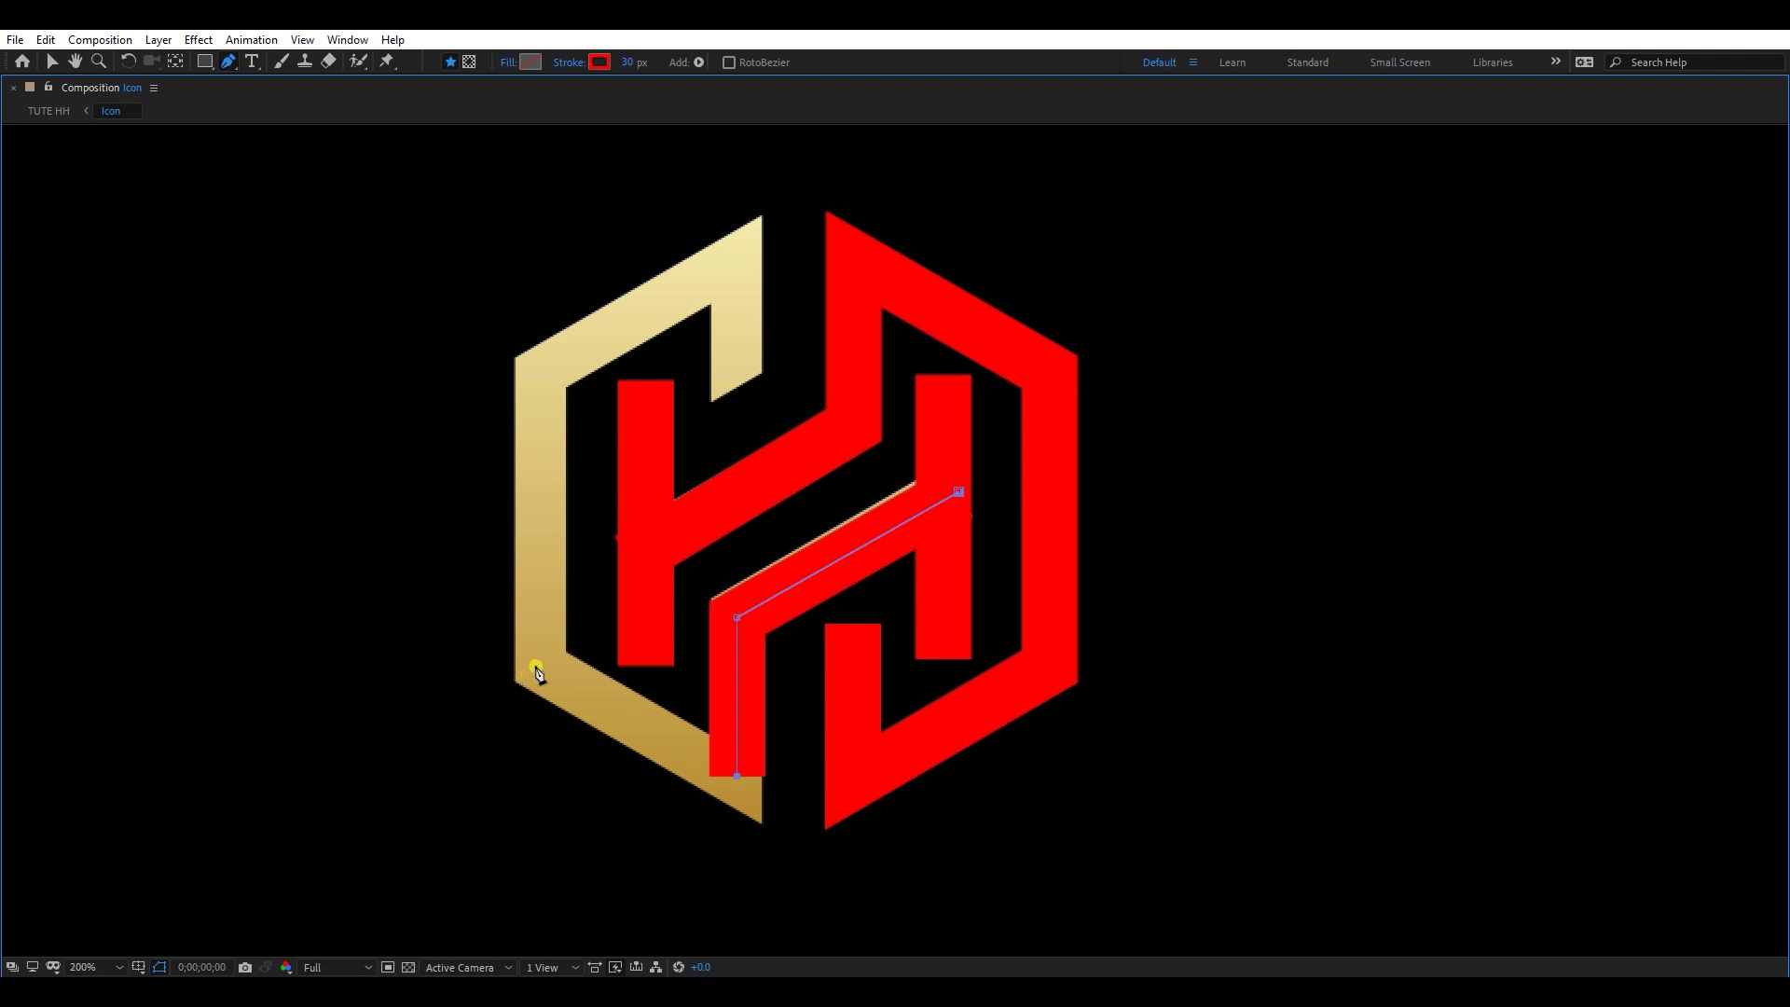
click(538, 665)
click(538, 373)
click(738, 255)
click(738, 422)
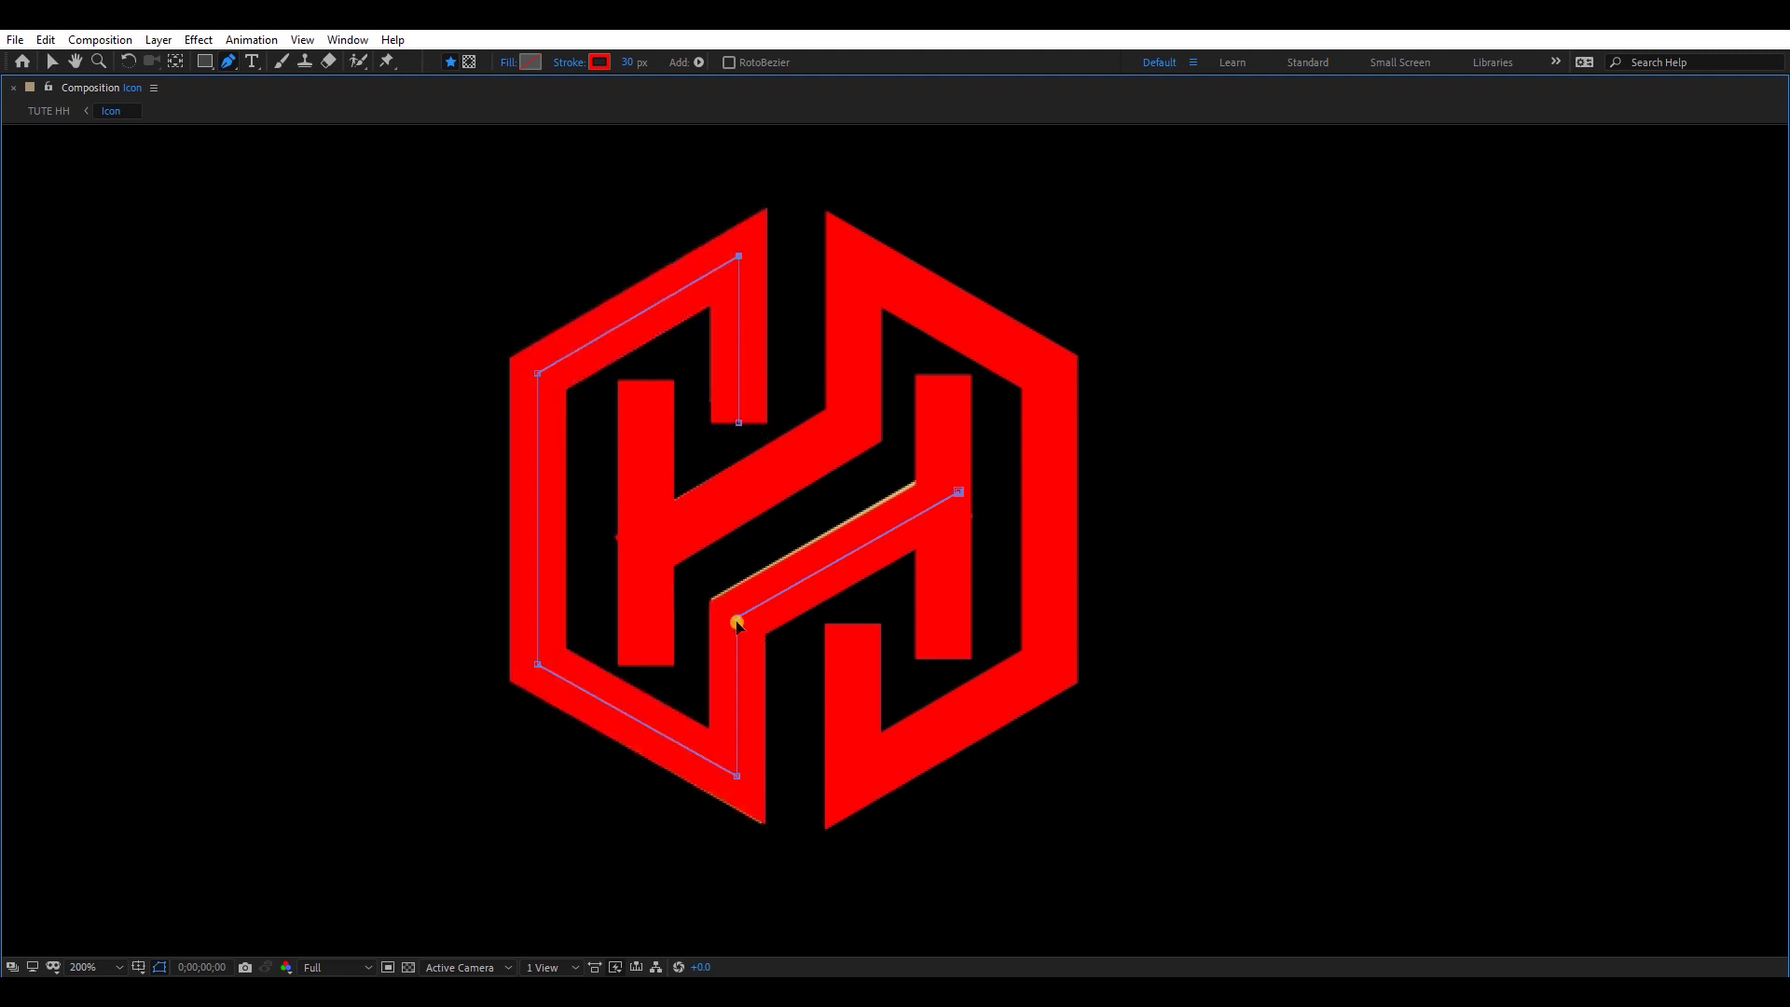
drag(958, 495, 958, 490)
ctrl+click(1271, 496)
key(grave)
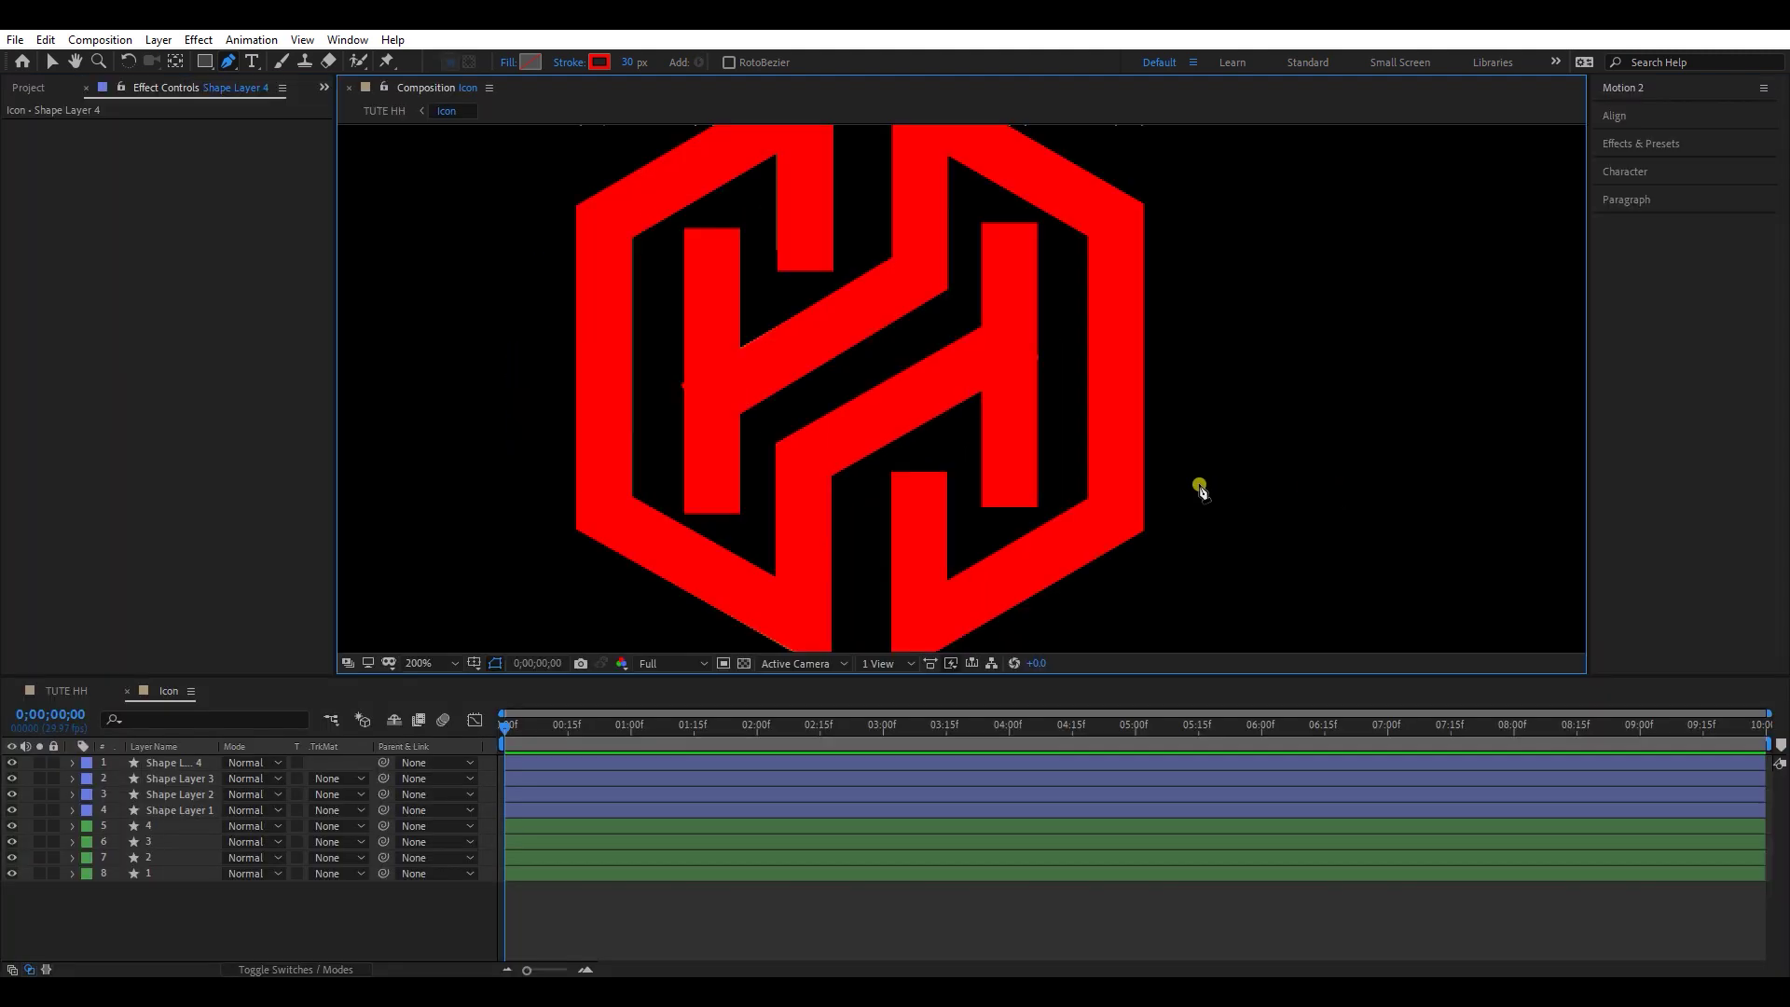
Step: Add Trim Paths to Shape Layer 2, the stroke tracing the icon's right half
key(comma)
key(v)
click(1035, 303)
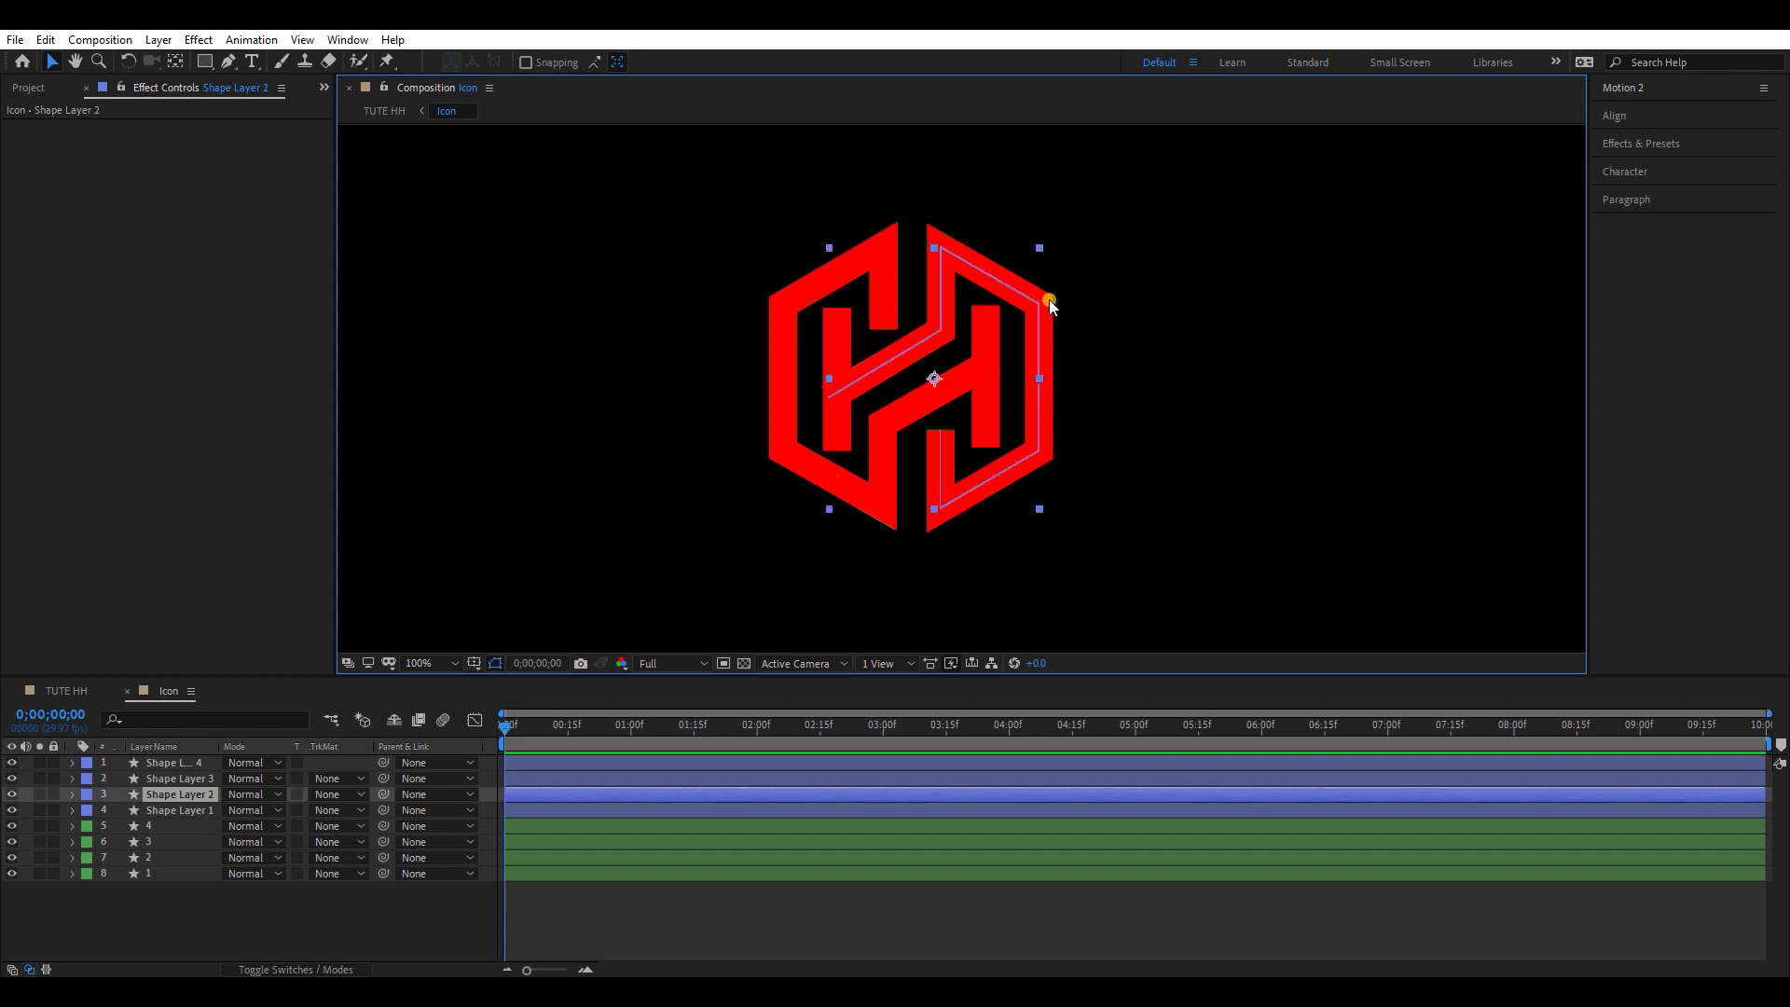
click(72, 795)
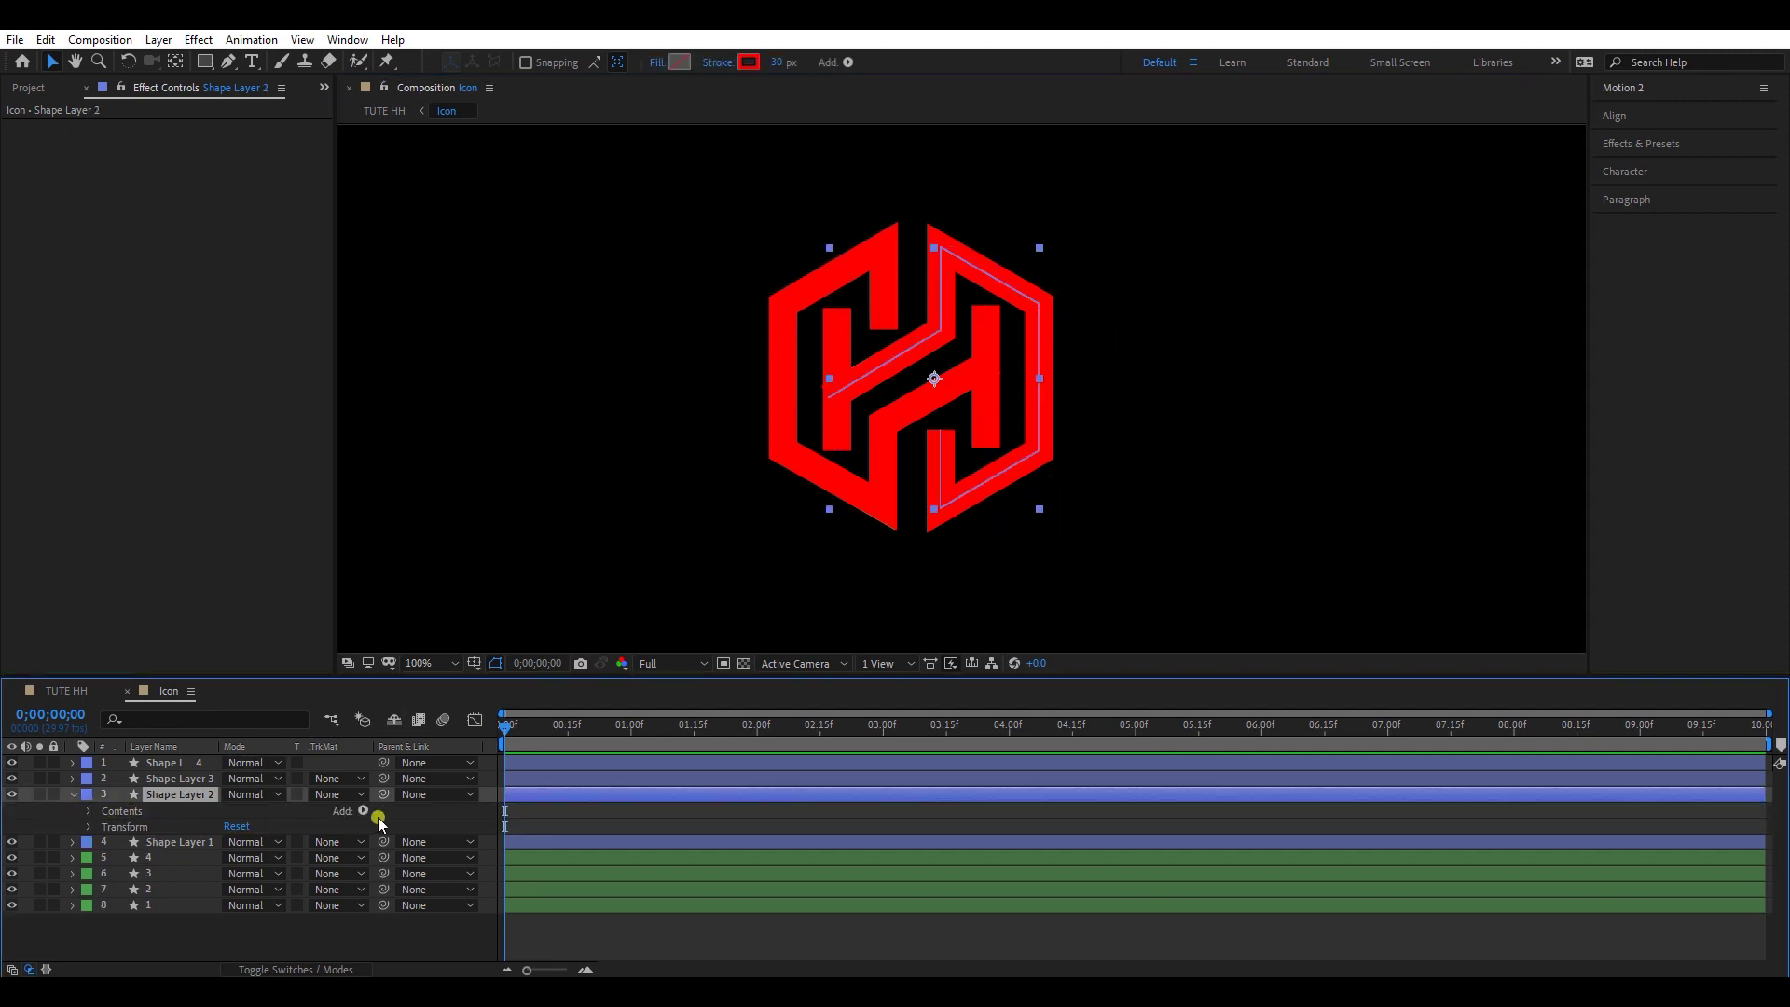
click(362, 812)
click(546, 720)
Step: Keyframe the Trim Paths End of Shape Layer 2 at 100% at 0;00;02;00 and 0% at 0;00;00;19
drag(614, 725, 758, 731)
click(124, 844)
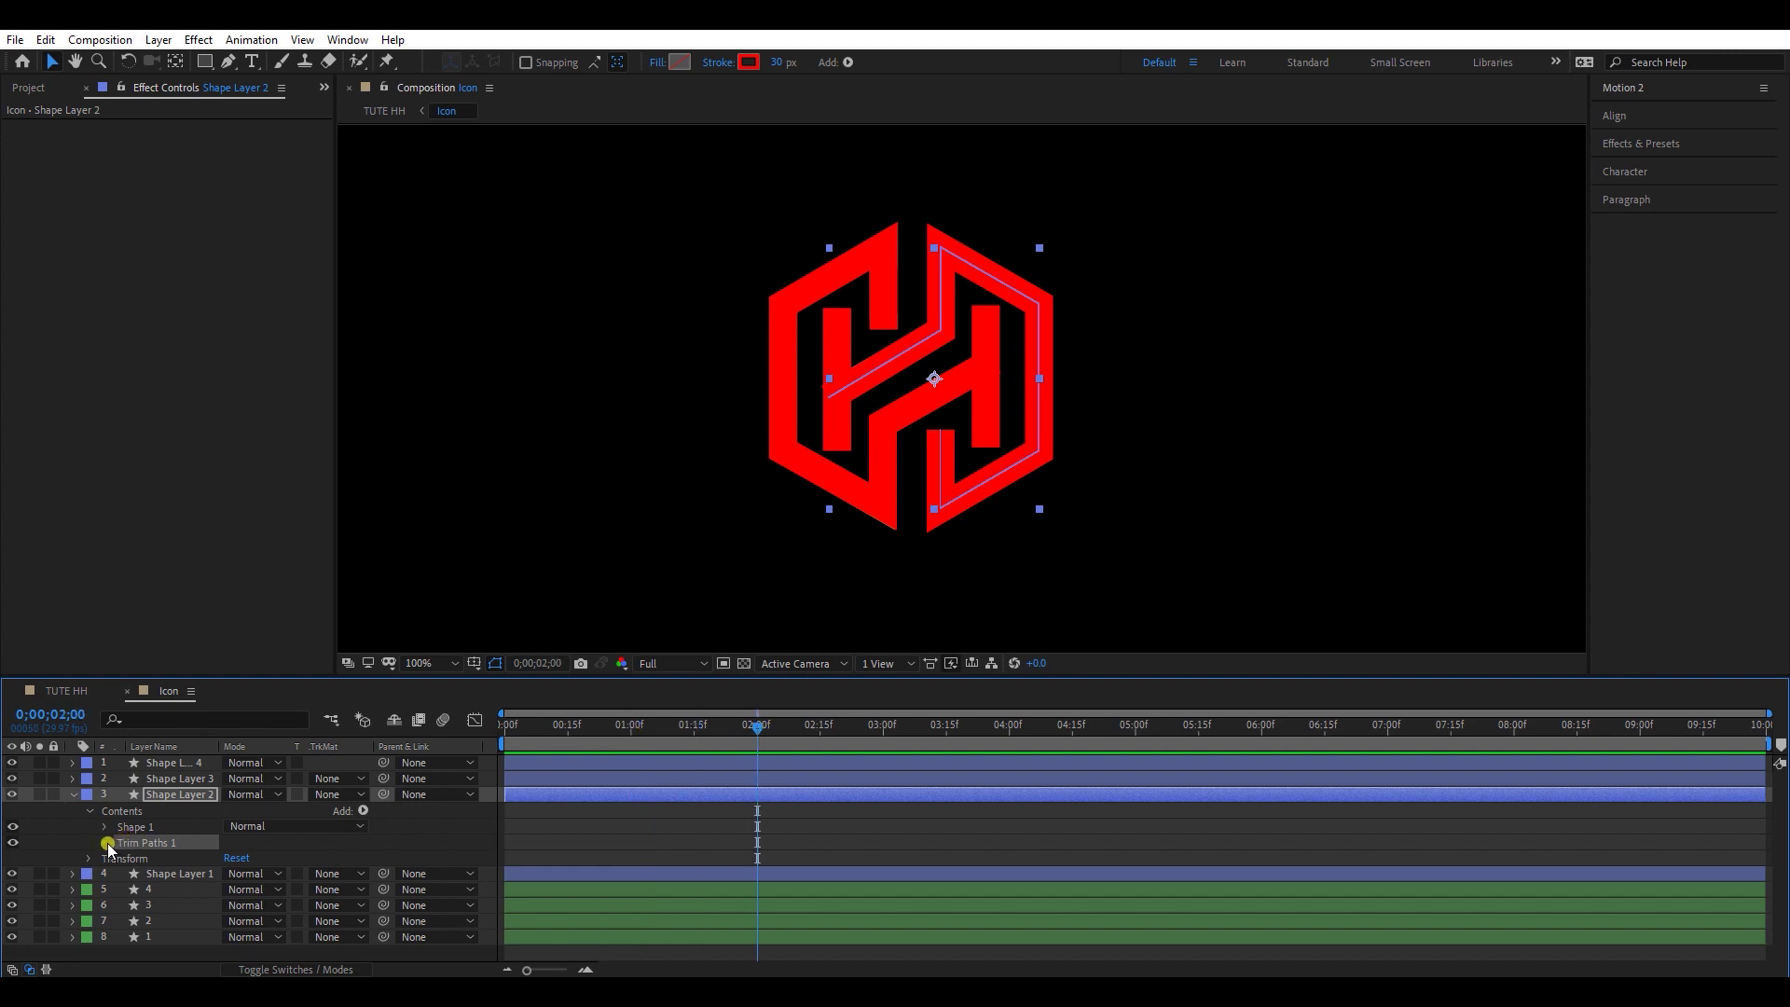
click(106, 844)
click(136, 873)
drag(642, 728, 584, 731)
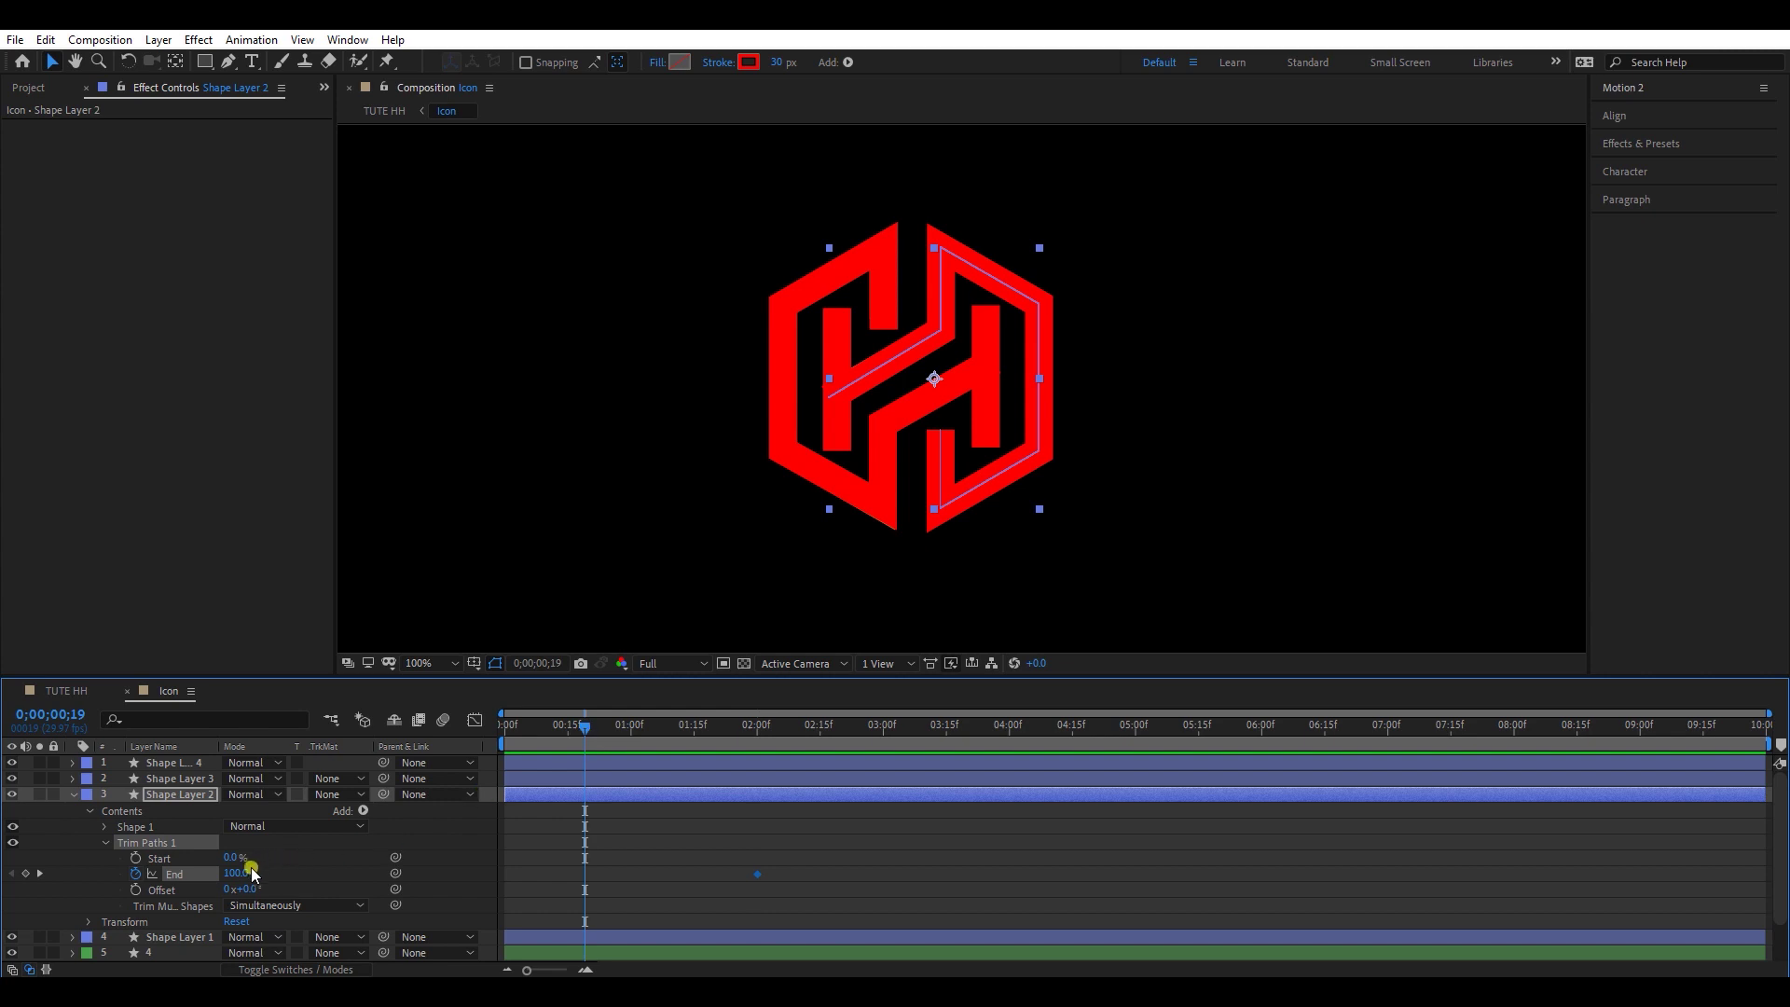
text(0)
key(Return)
Step: Set the work area from 0;00;00;09 to about 0;00;02;15 and preview the stroke animation
click(559, 728)
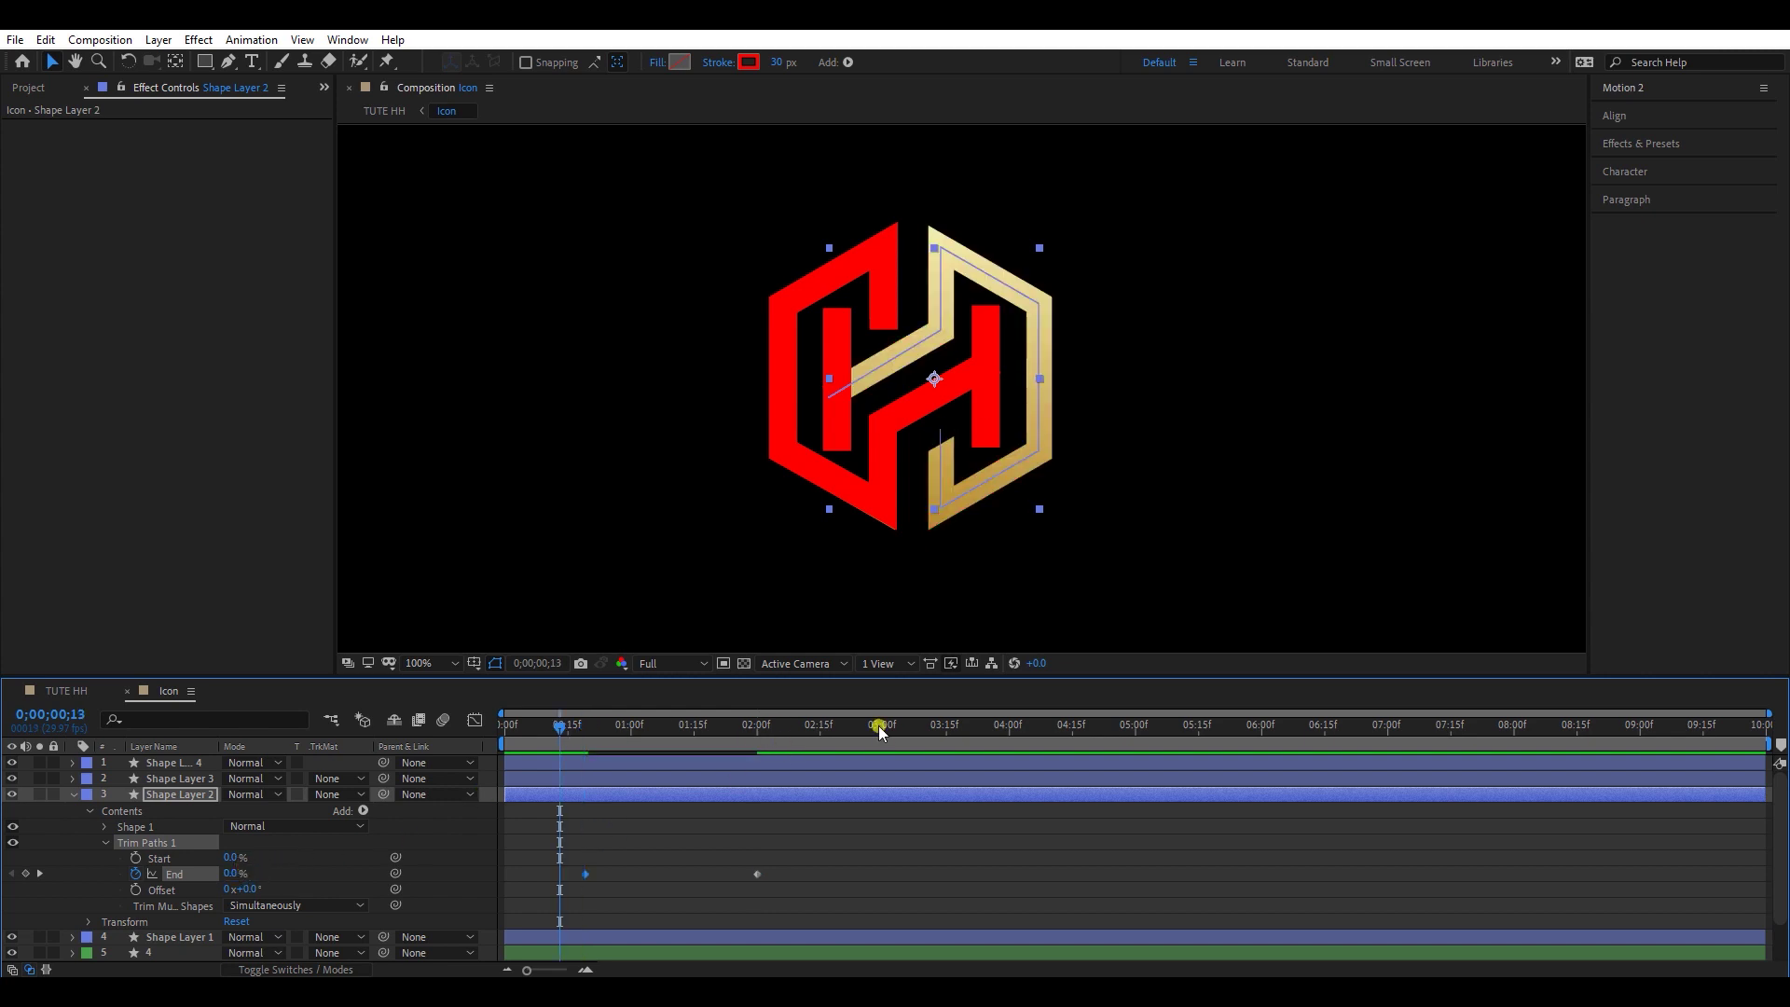
click(819, 731)
key(n)
click(543, 731)
key(b)
key(space)
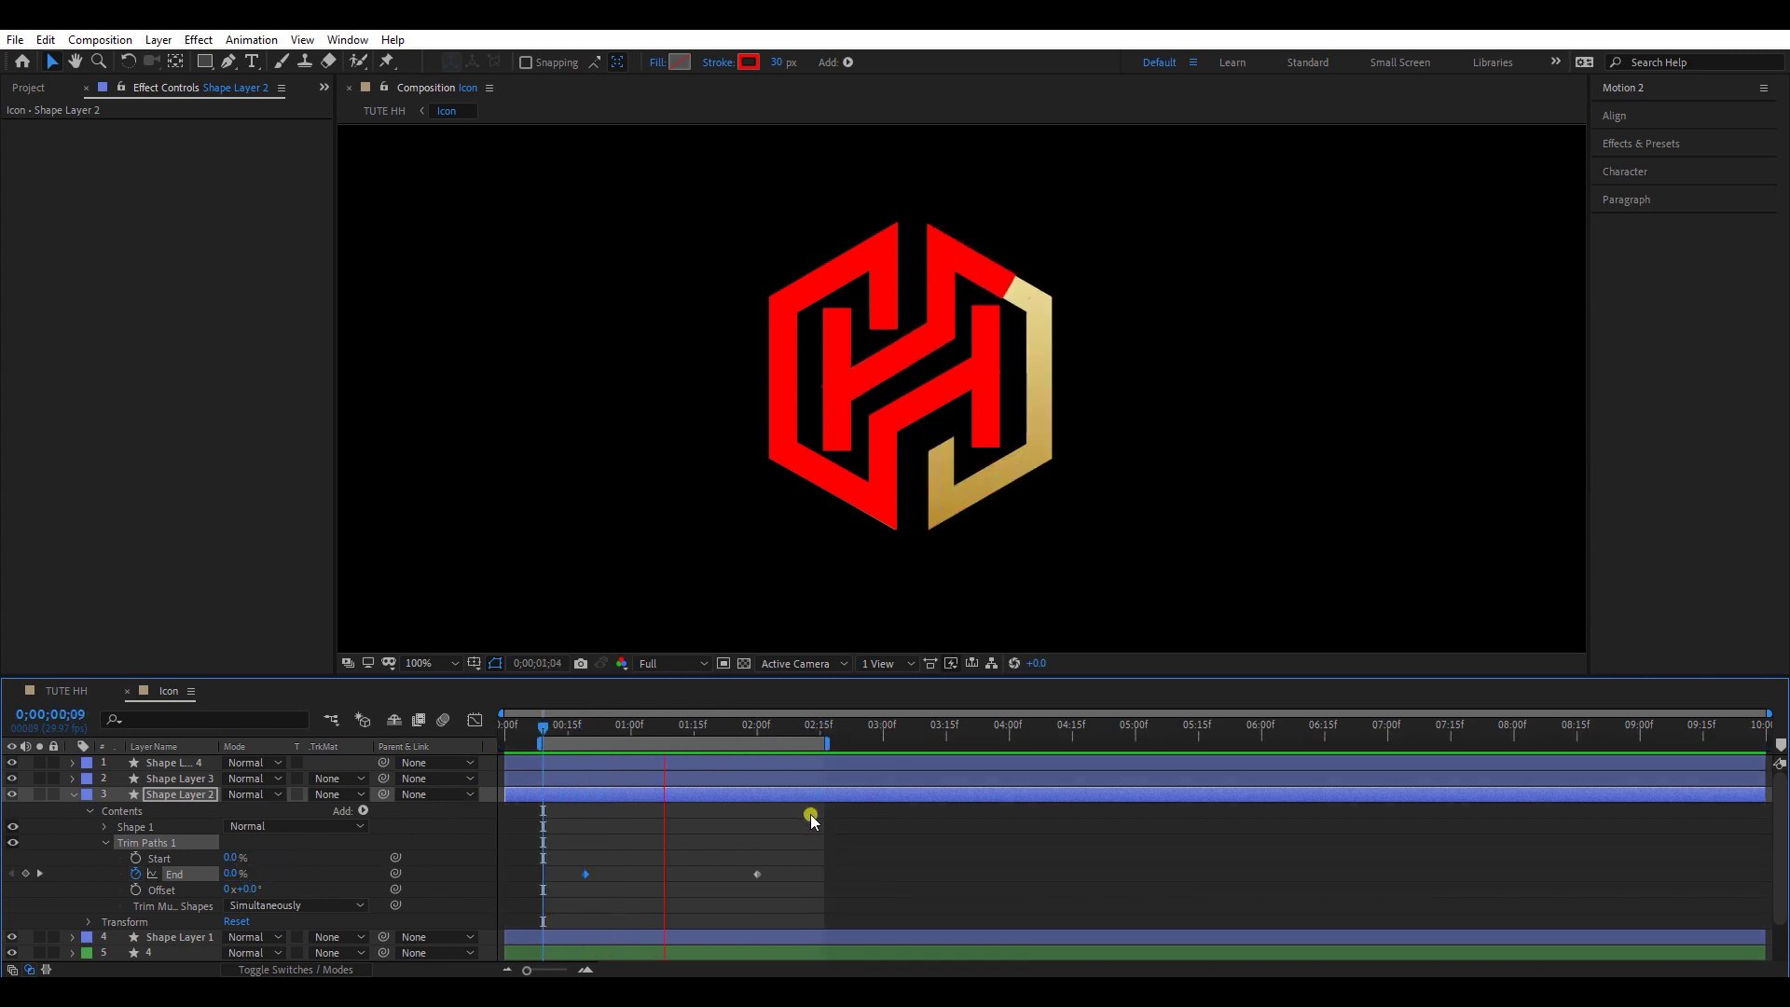
Step: Apply Easy Ease to both Trim Paths End keyframes of Shape Layer 2
drag(809, 814, 596, 887)
right_click(755, 871)
mouse_move(844, 856)
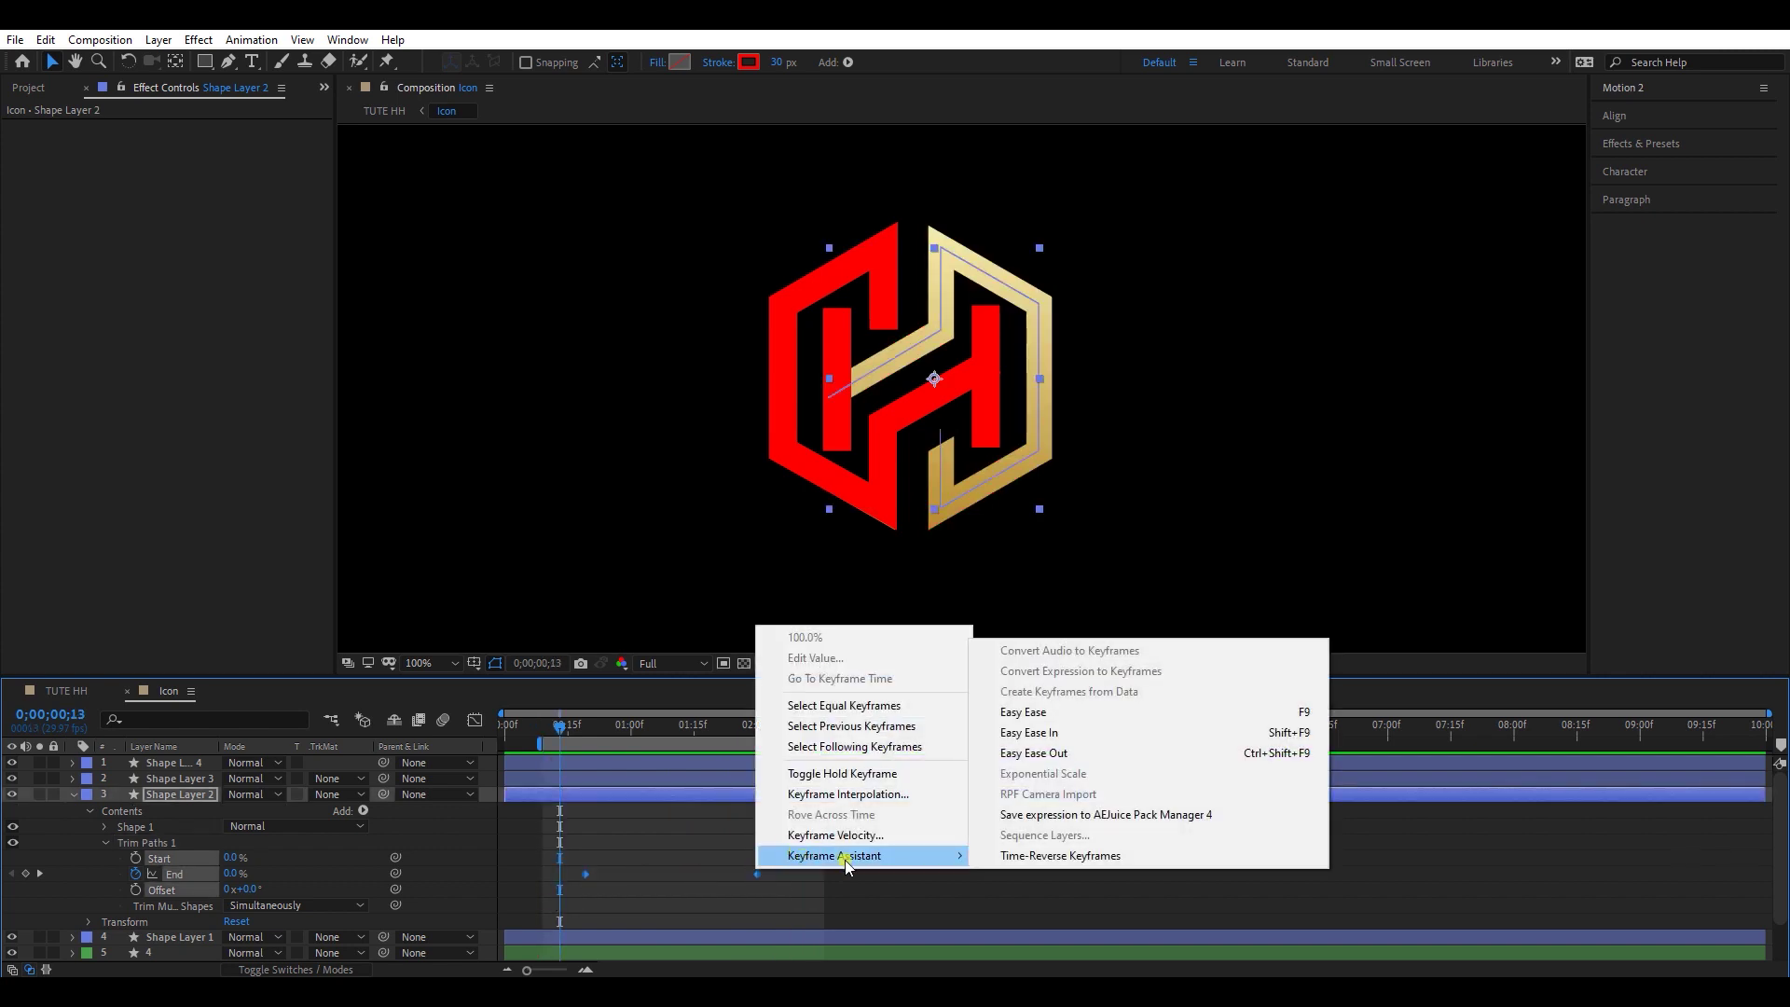
click(1039, 712)
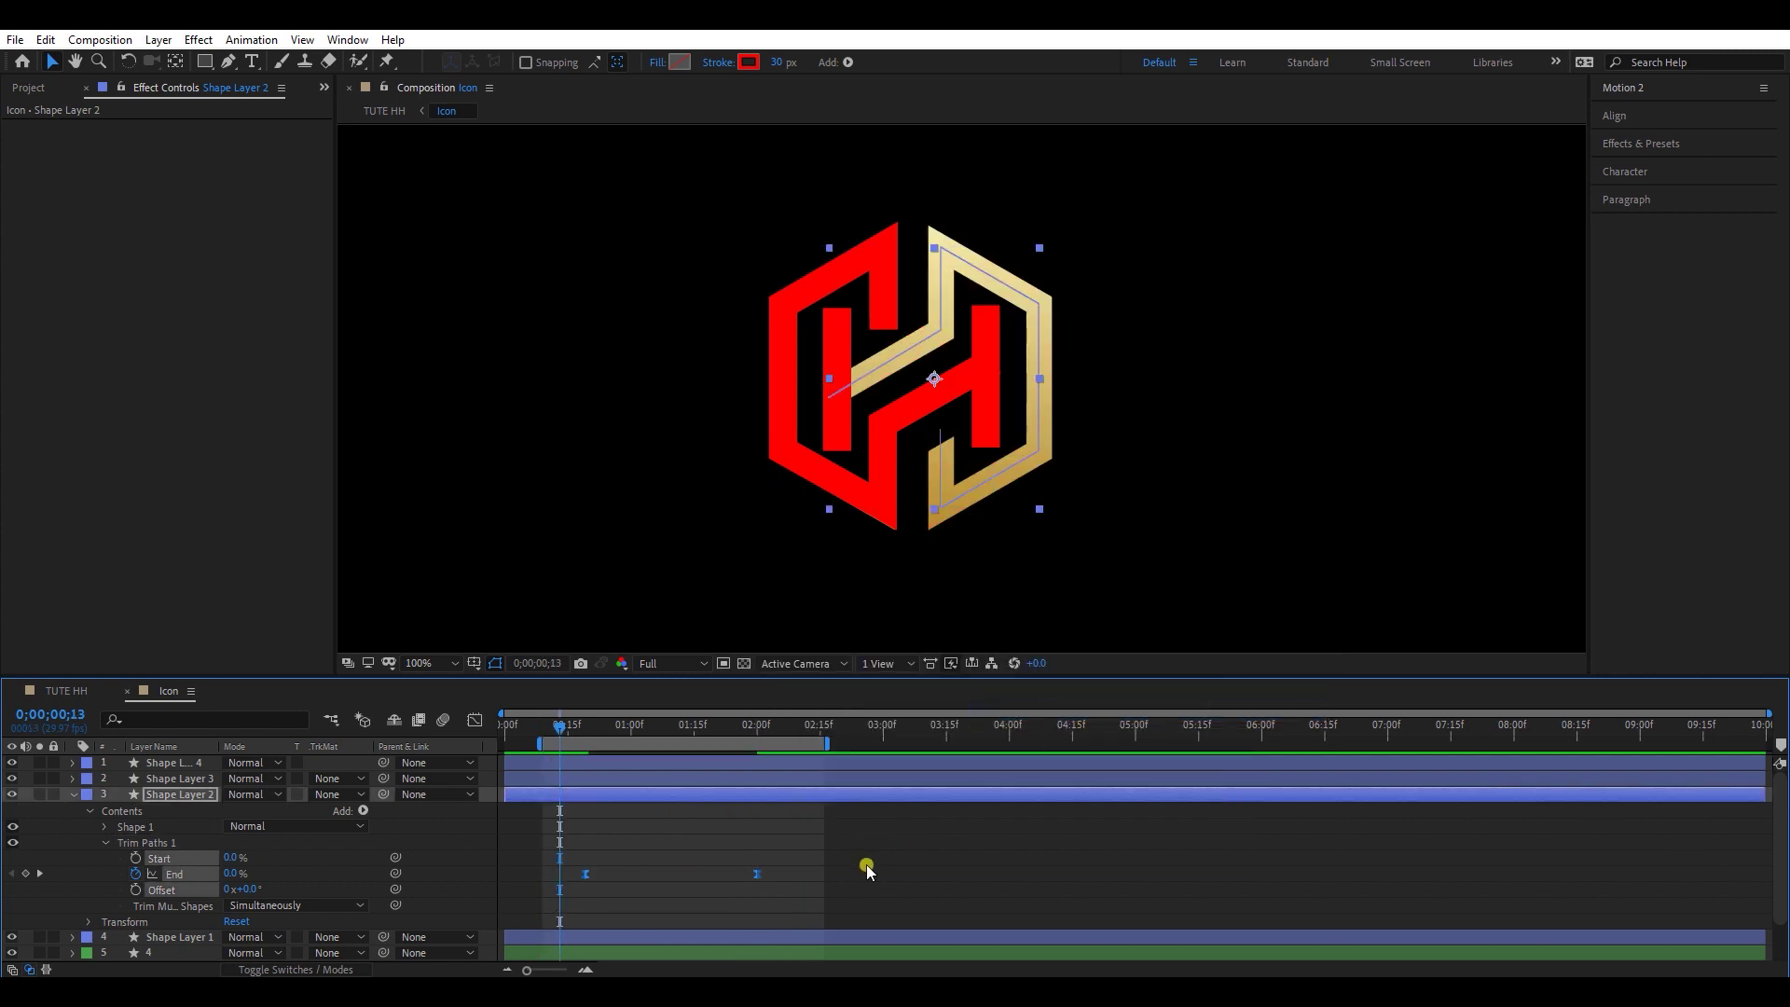
Step: Shape the End keyframes' speed graph into an early peak with a long ease-out, previewing the motion
click(474, 720)
drag(779, 857, 716, 969)
scroll(675, 923, up, 2)
drag(854, 920, 777, 920)
drag(639, 923, 657, 911)
key(space)
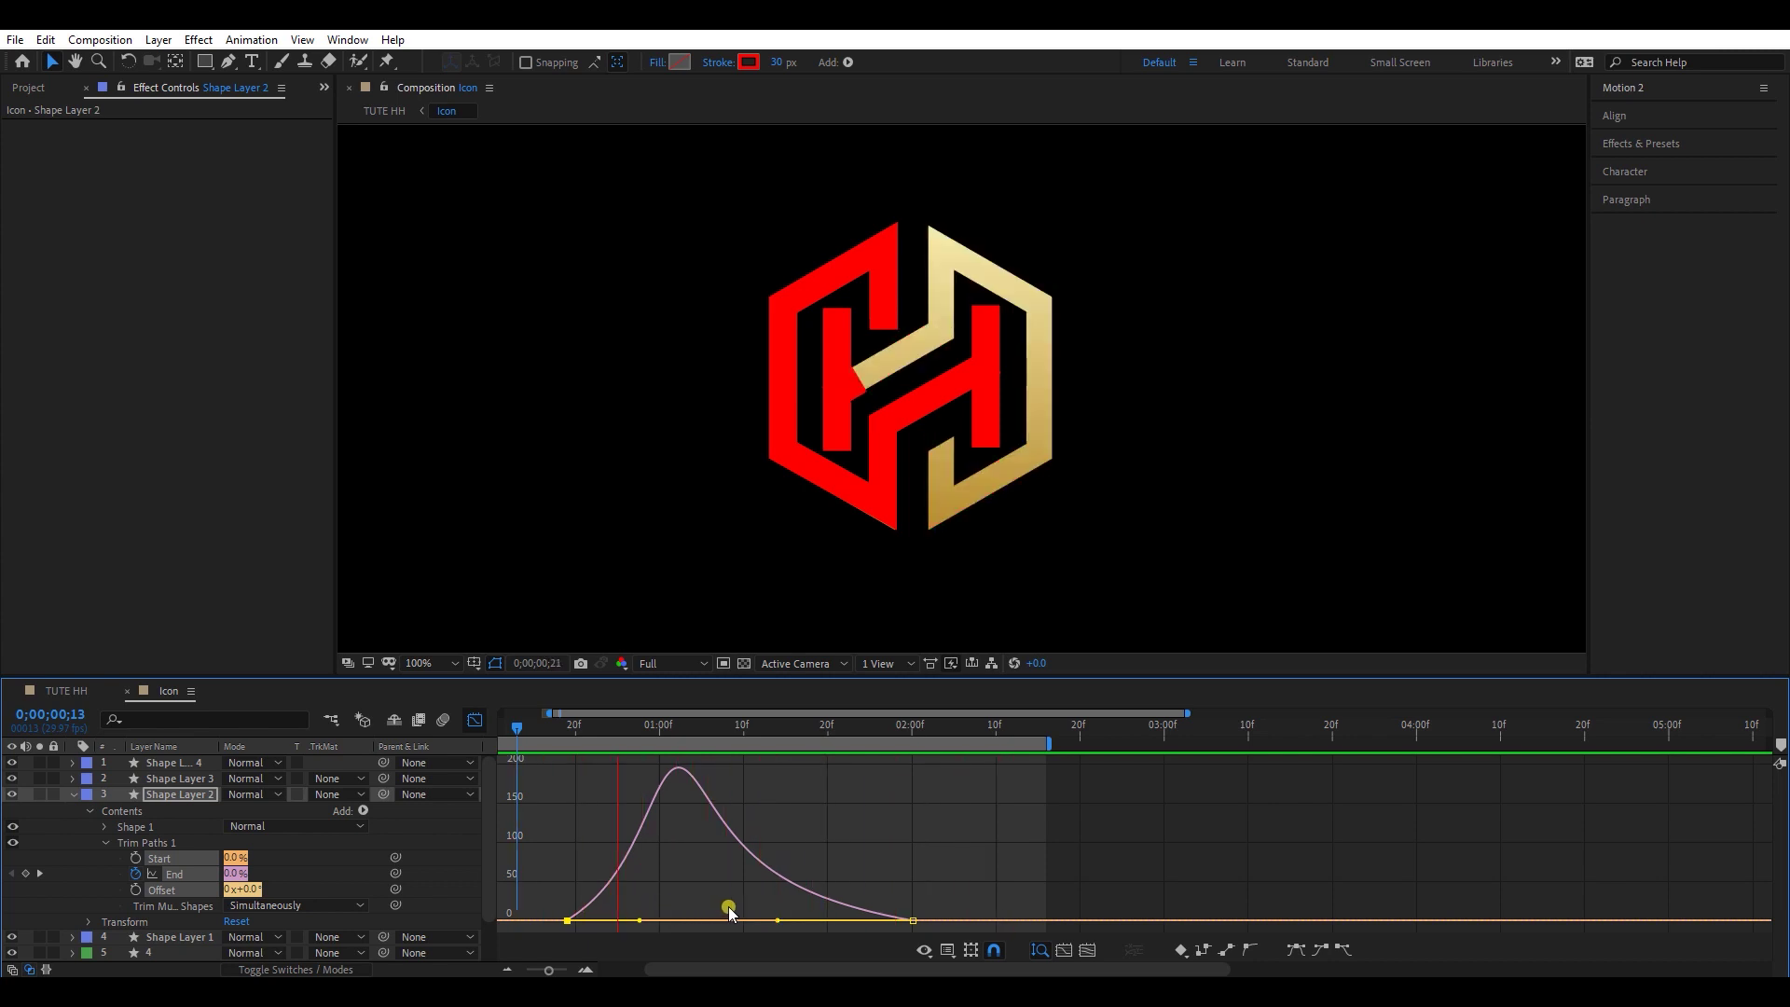
key(space)
drag(778, 923, 785, 923)
click(474, 723)
Step: Move the first End keyframe slightly earlier and preview the animation
drag(568, 873, 553, 869)
scroll(565, 858, down, 1)
click(551, 730)
key(space)
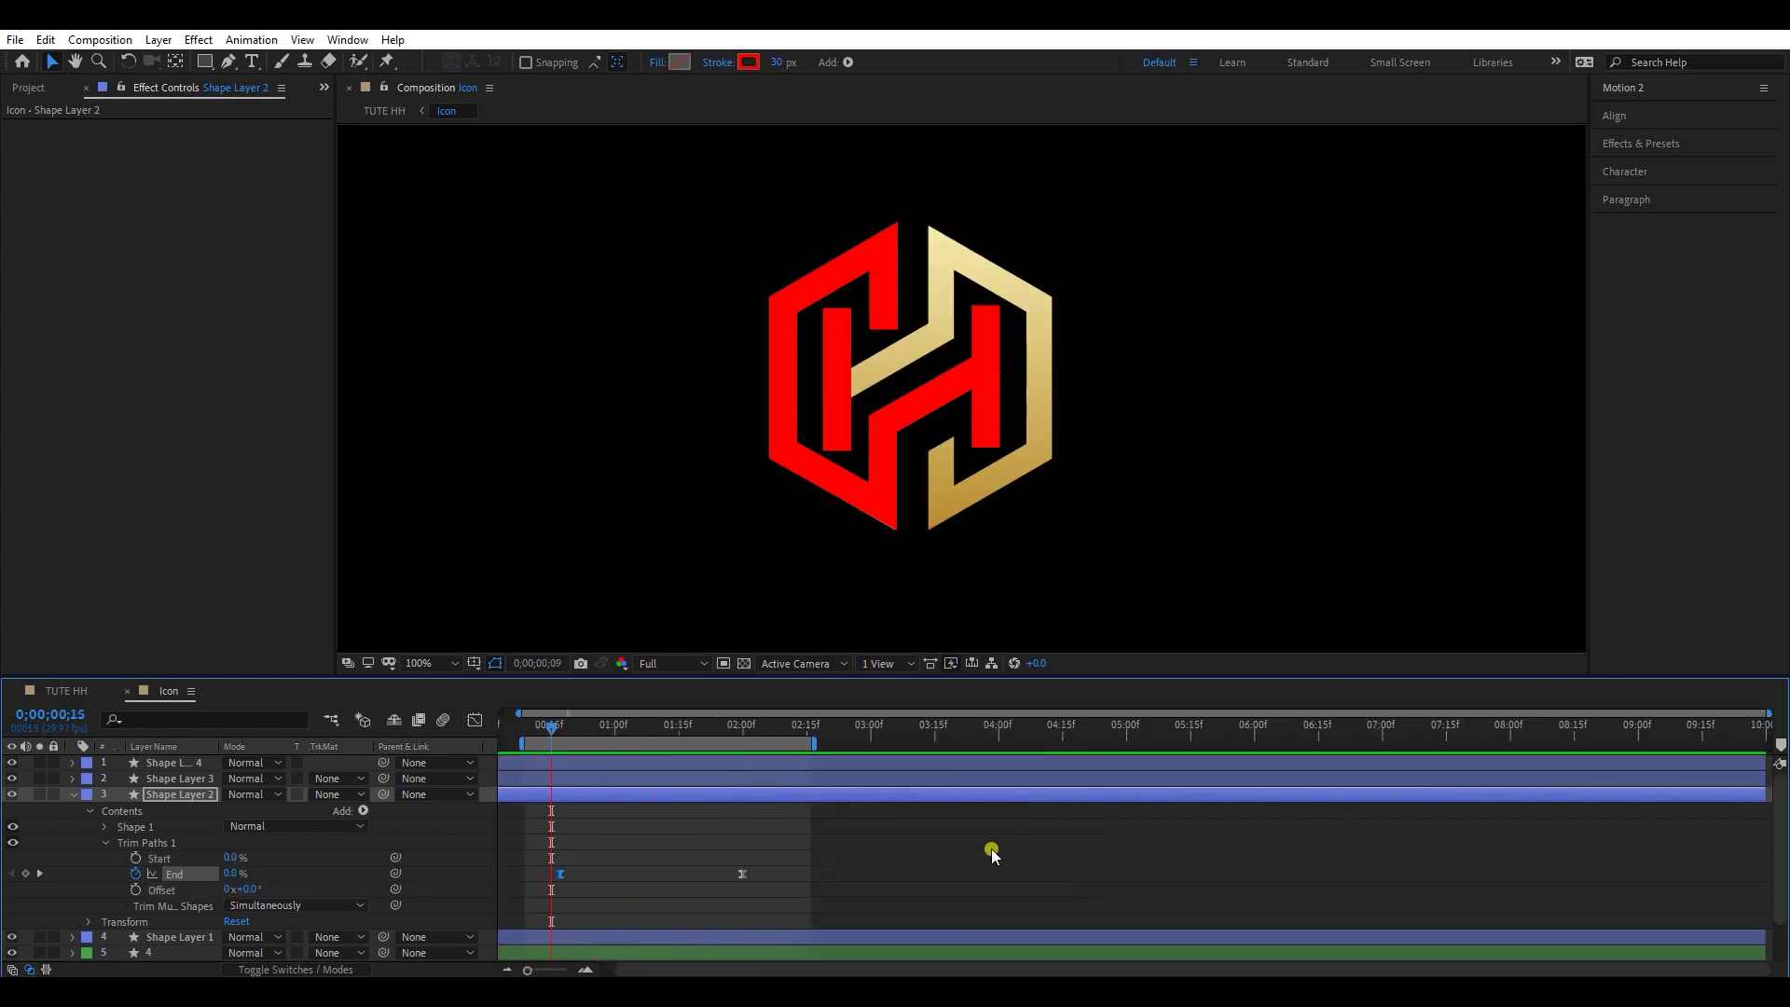
key(space)
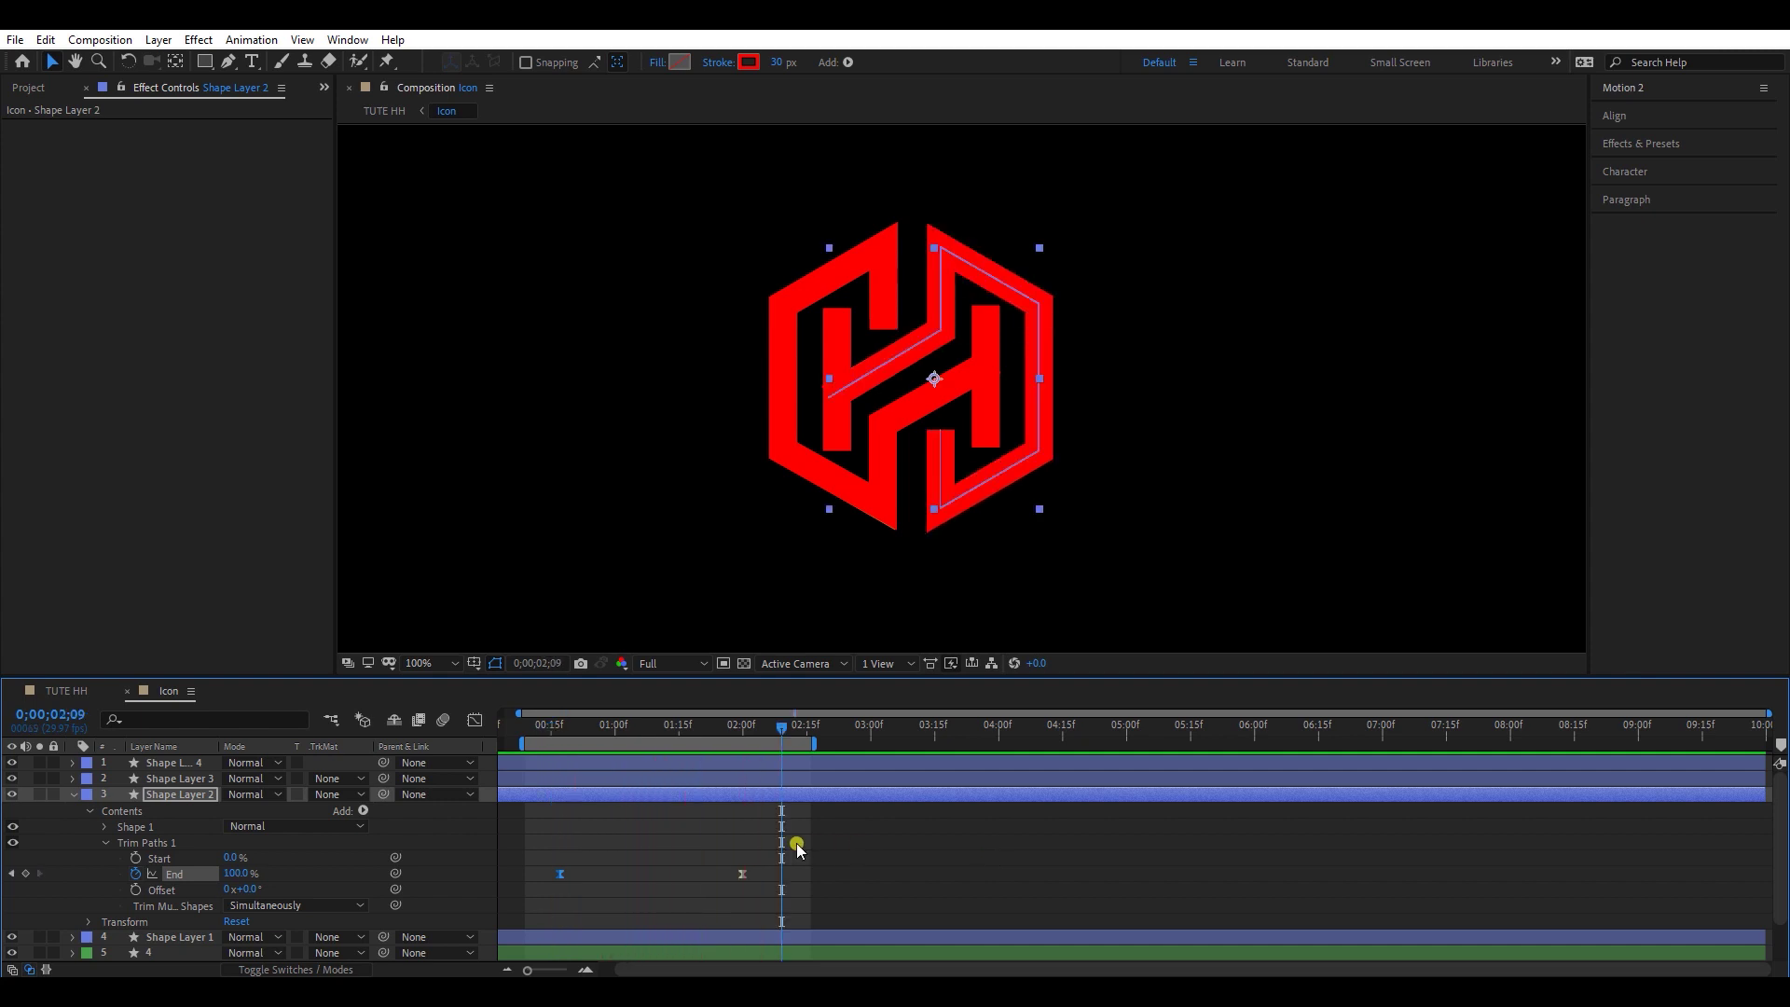
Step: Copy Shape Layer 2's two Trim Paths End keyframes onto Shape Layer 4, starting at 0;00;00;17
drag(778, 844, 531, 895)
key(ctrl+c)
click(1179, 454)
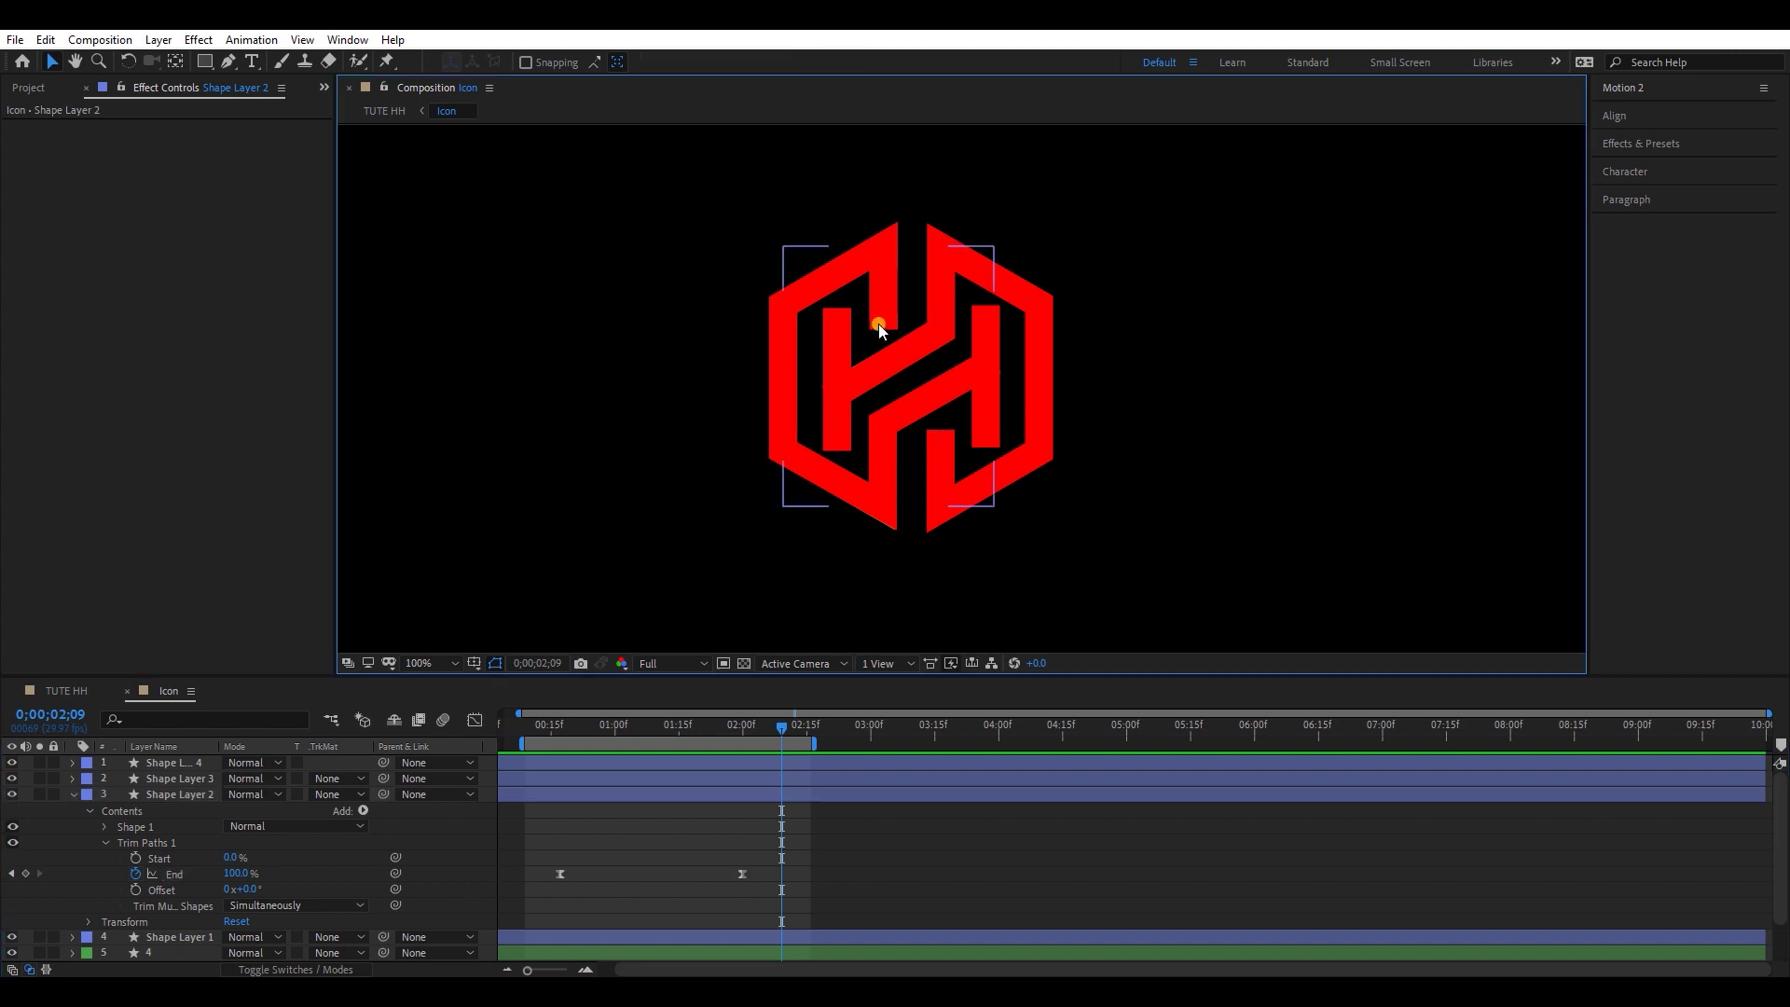
click(844, 275)
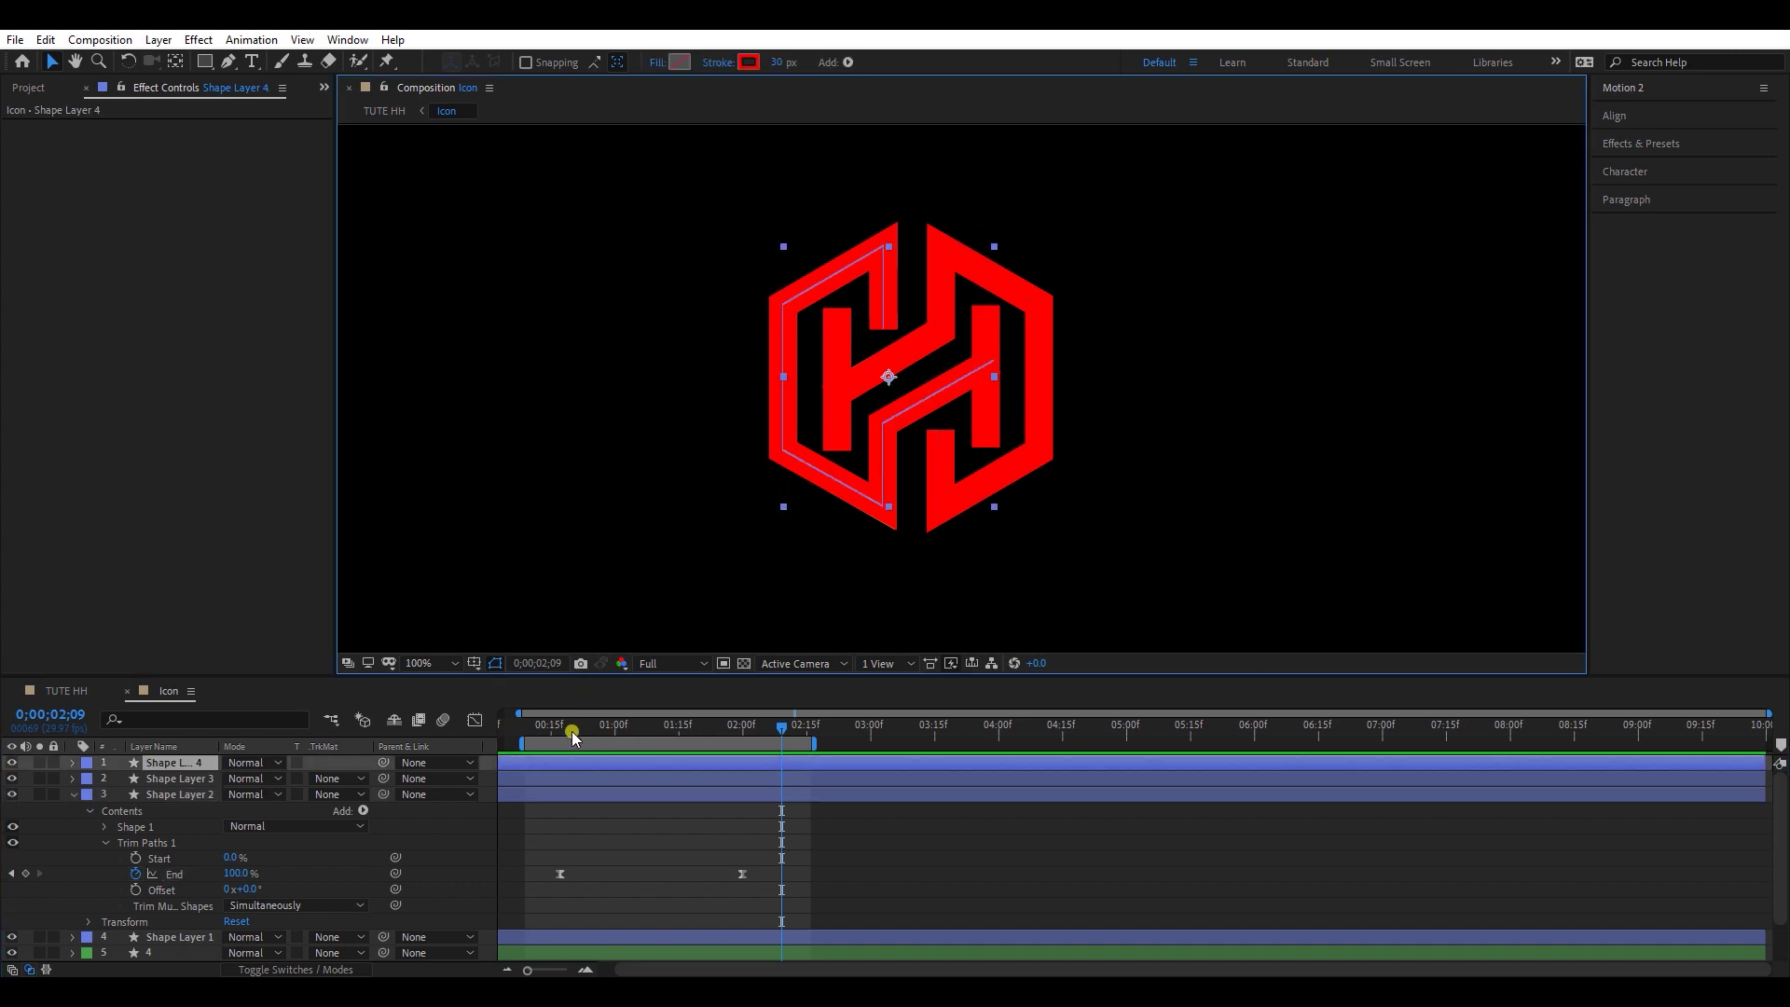
drag(577, 734, 559, 733)
click(577, 781)
key(ctrl+v)
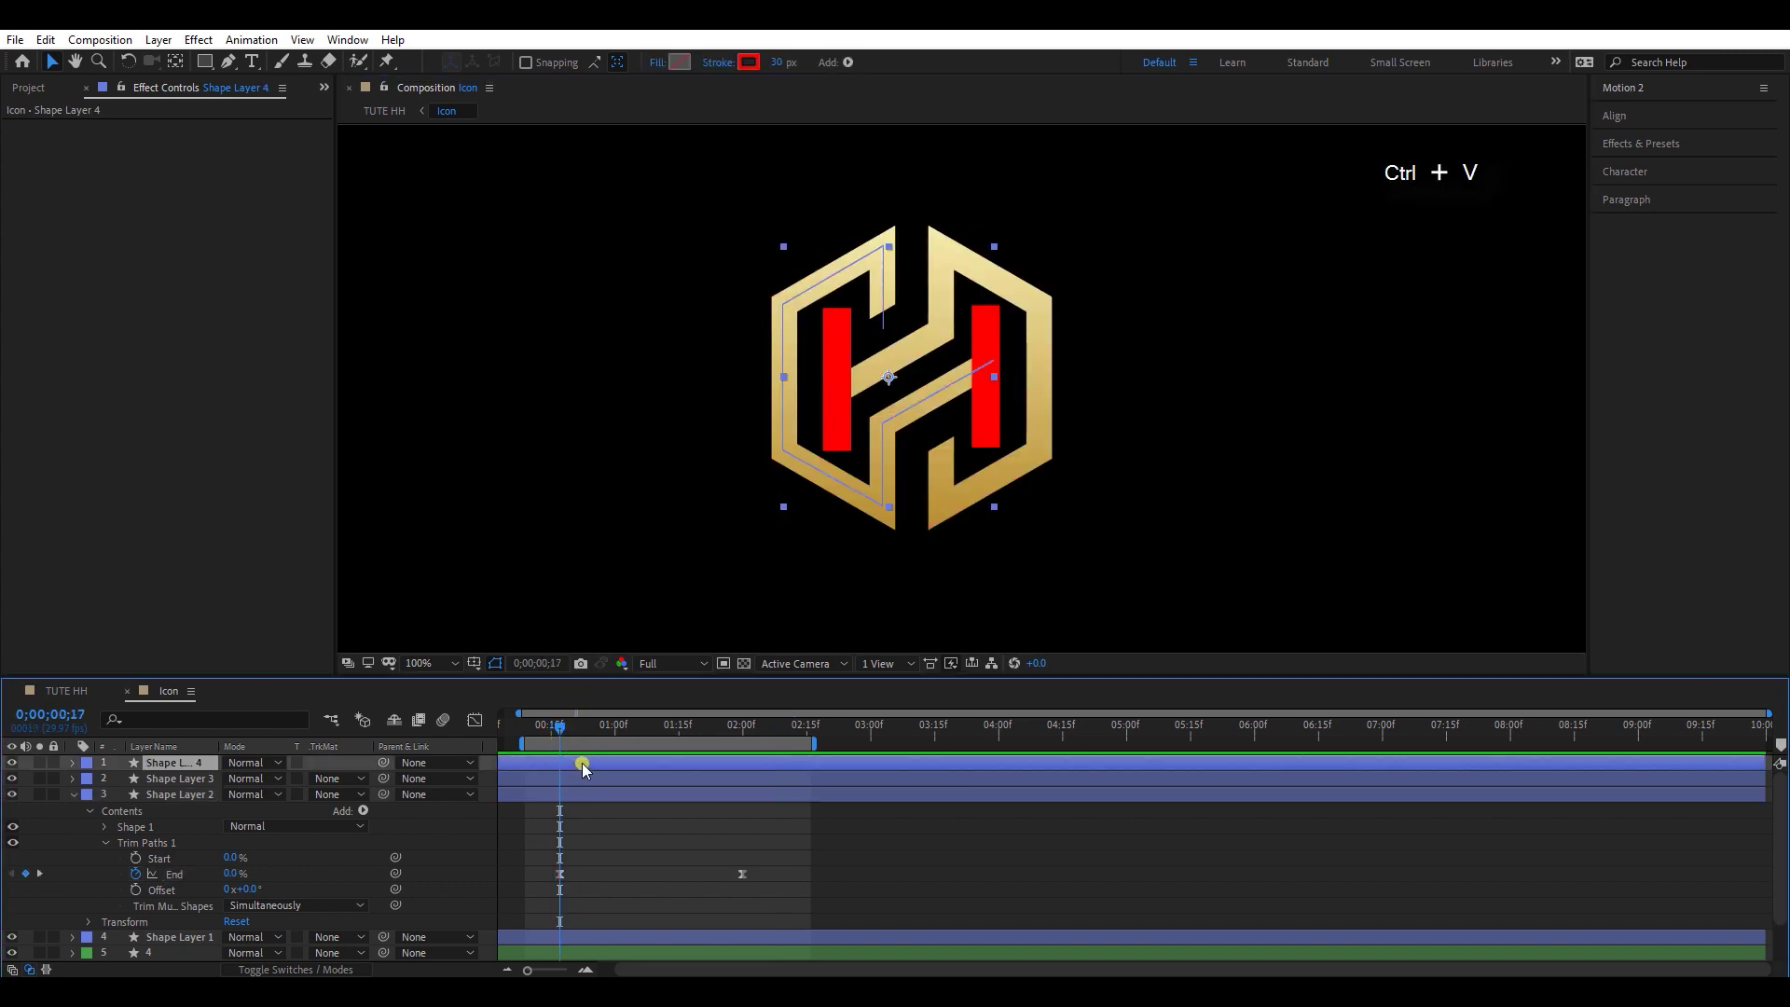
Step: Paste the copied Trim Paths End keyframes onto Shape Layers 1 and 3 at 0;00;00;17 and reveal them
click(1155, 500)
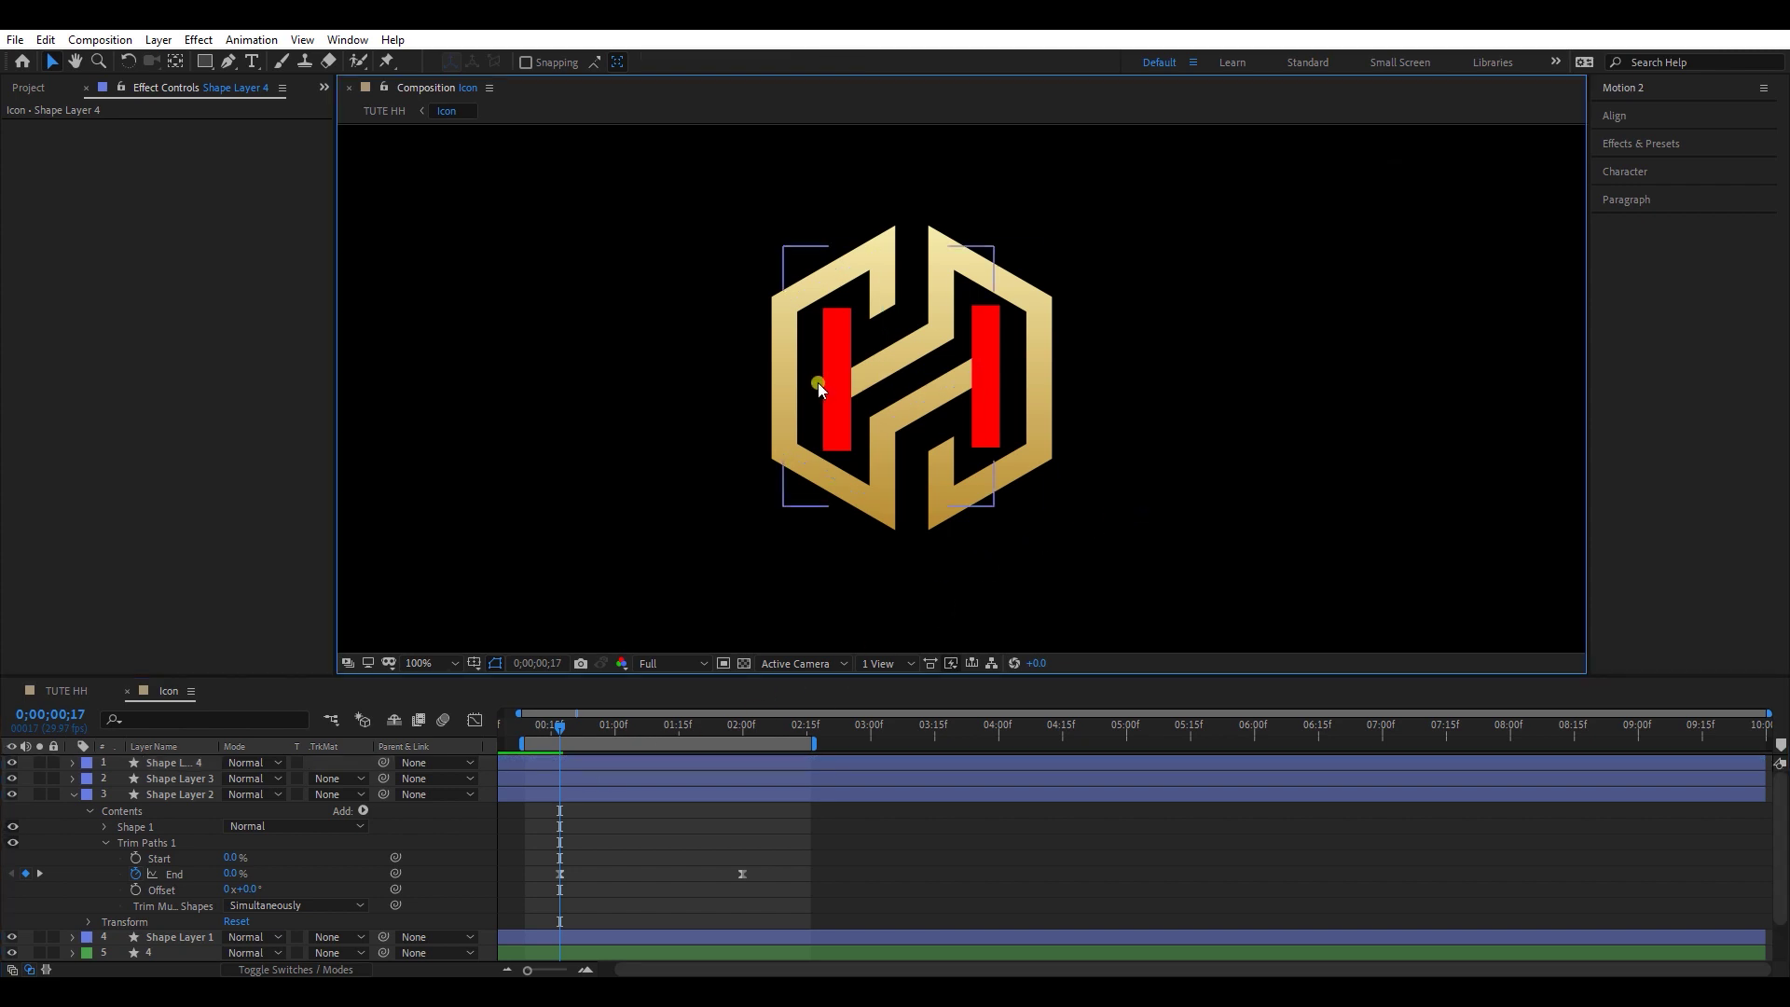
click(589, 938)
ctrl+click(589, 778)
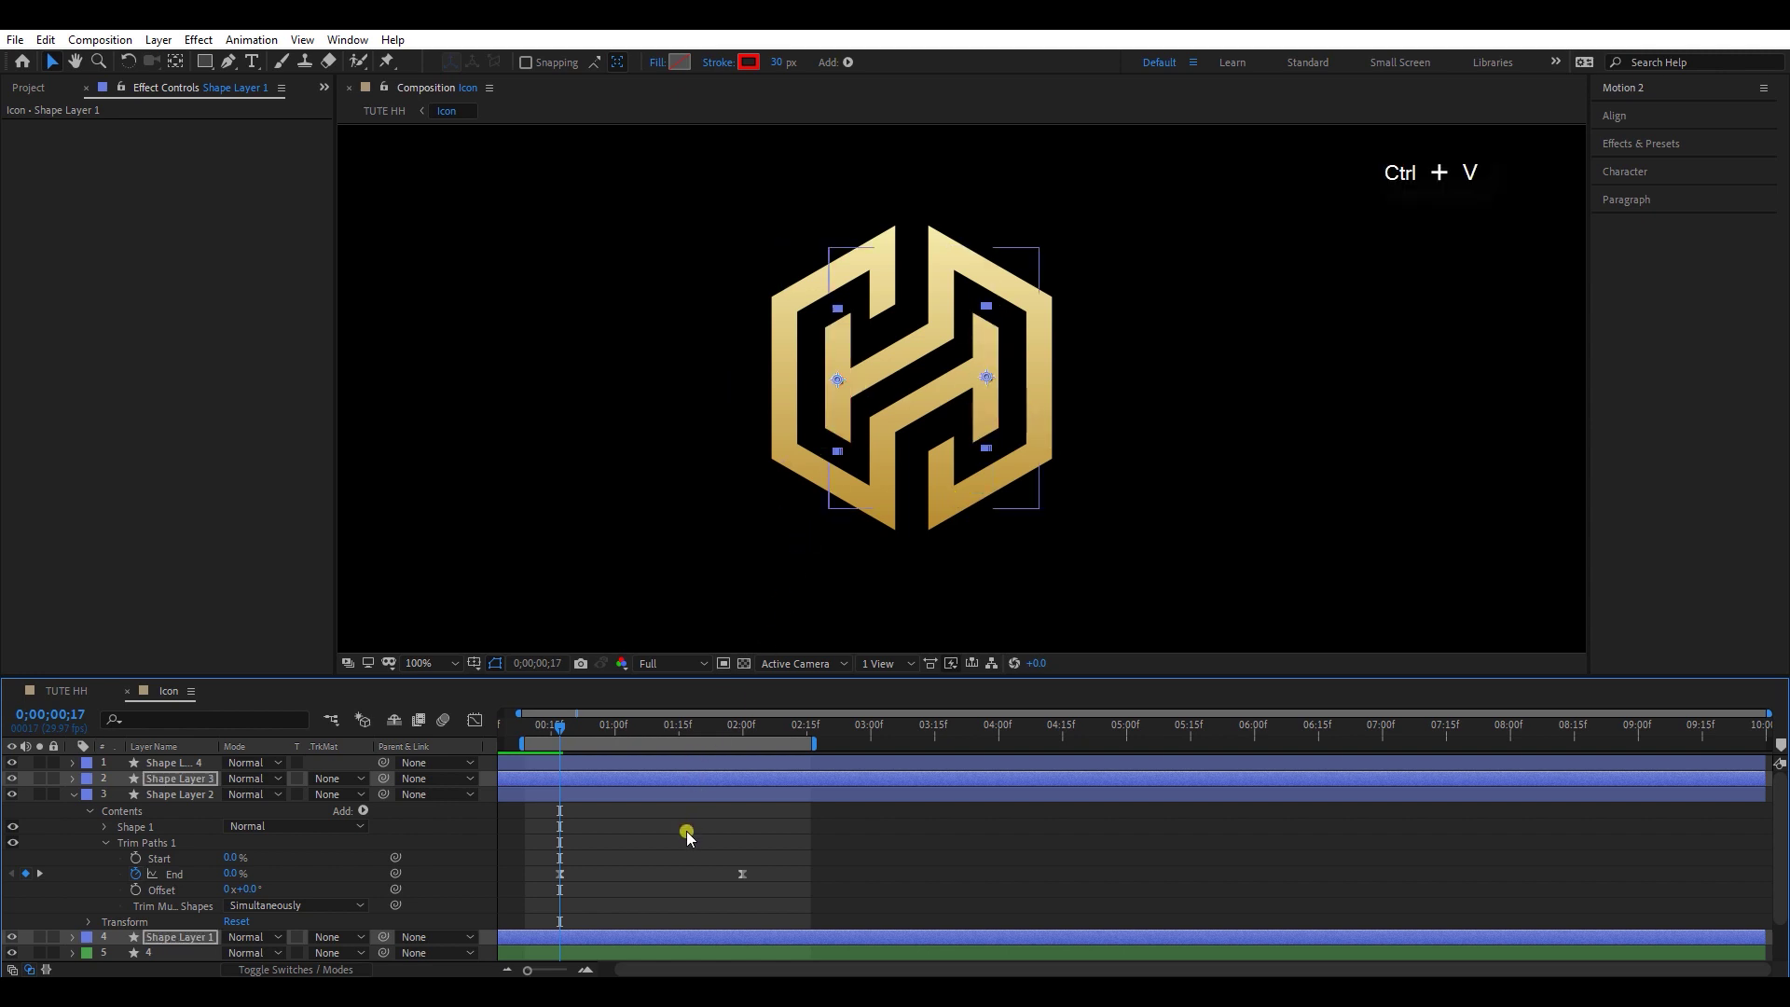
key(u)
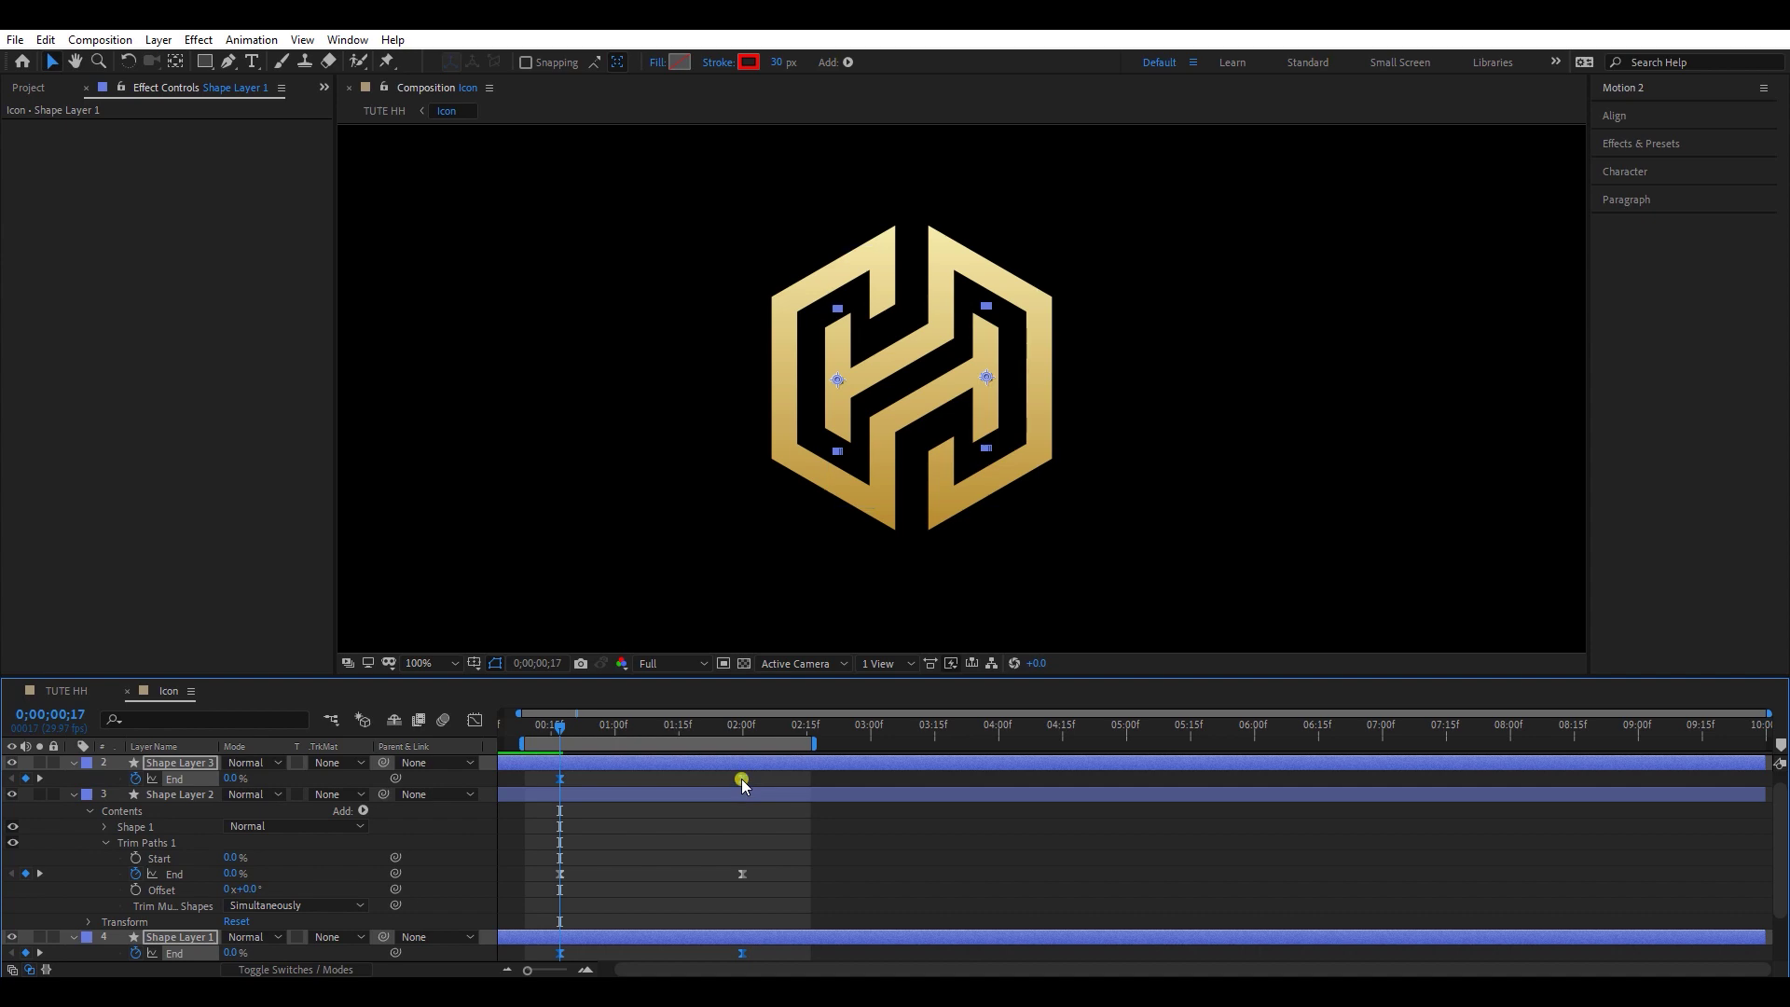
Step: Move the last End keyframes of Shape Layers 1 and 3 earlier to about 0;00;01;08 and preview the animation
mouse_move(743, 783)
drag(651, 781, 647, 781)
click(675, 796)
key(space)
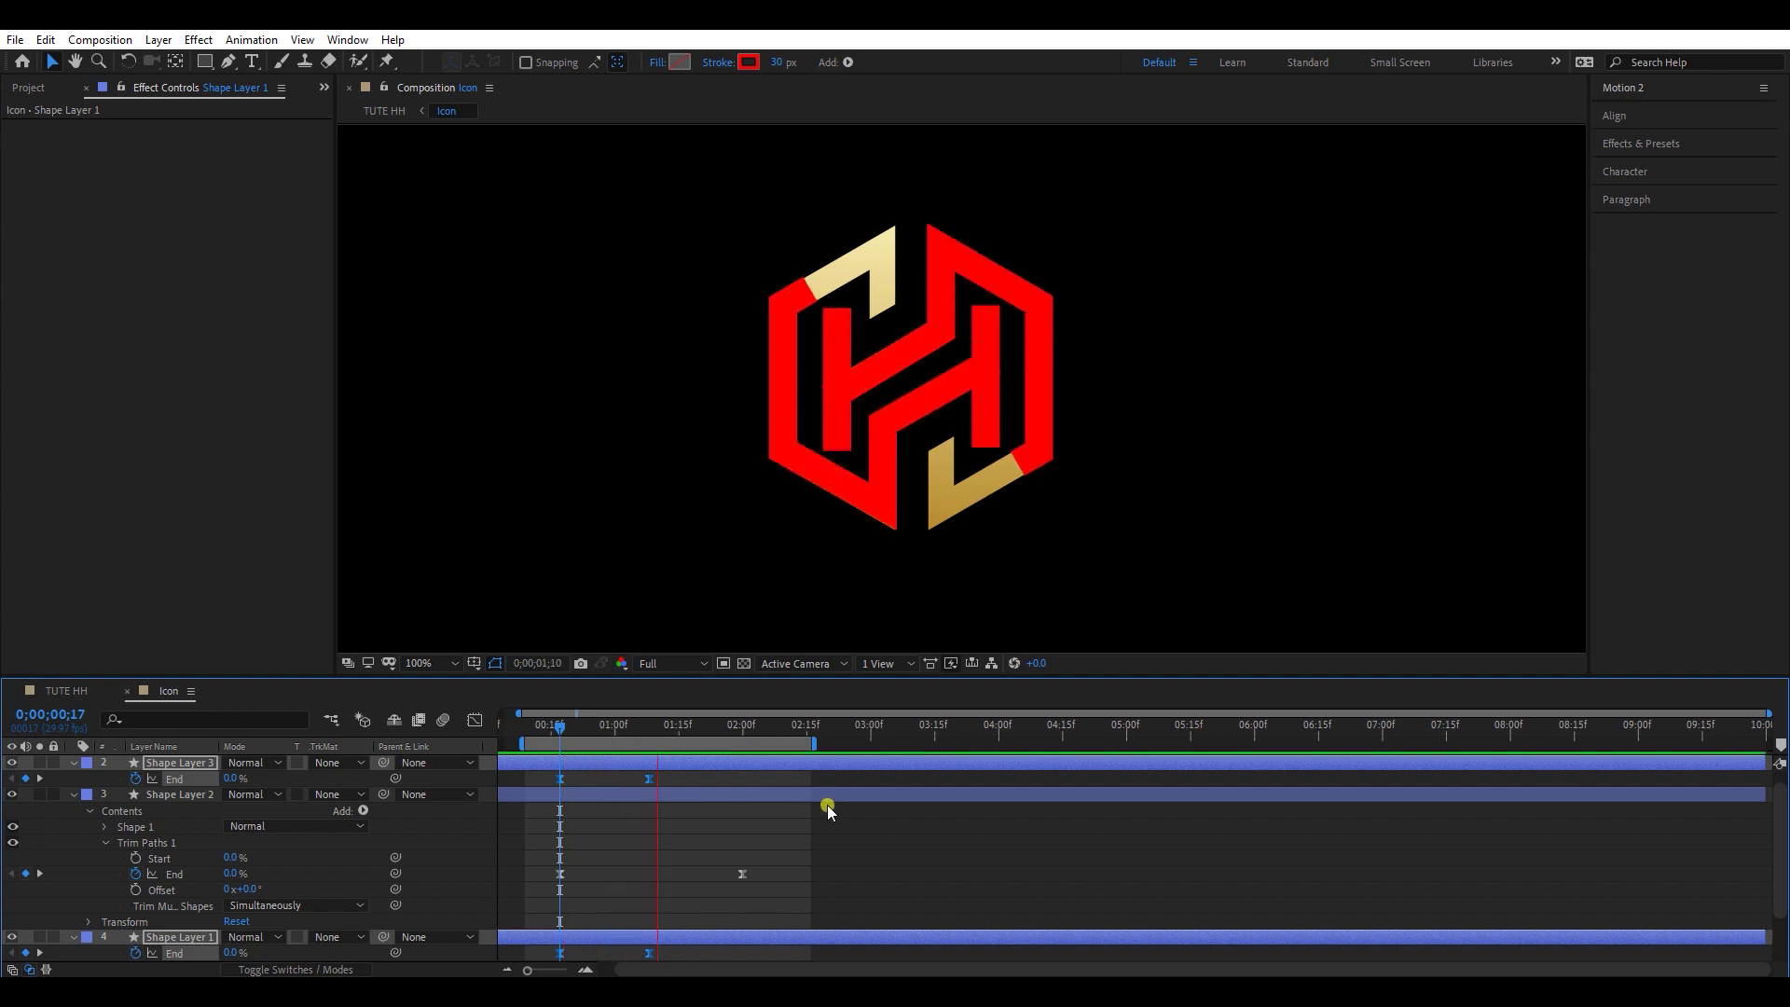
Step: Show only the keyframed properties of all layers in the timeline
key(ctrl+a)
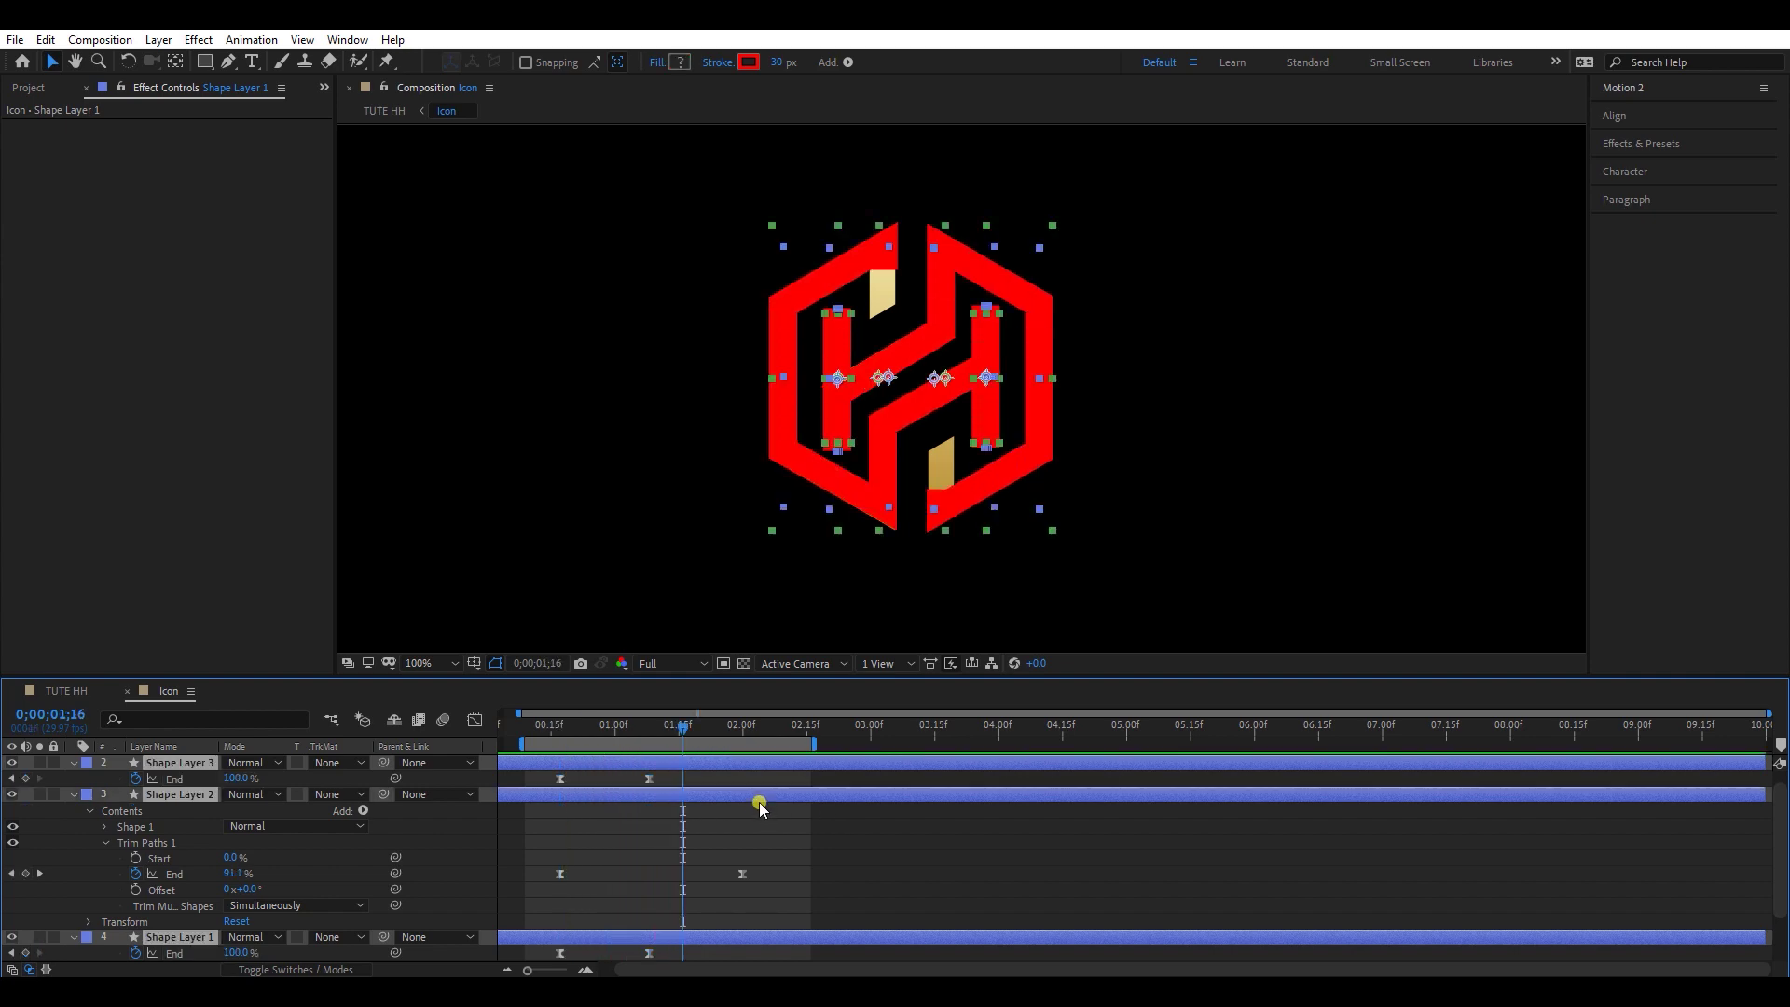
key(u)
click(1079, 558)
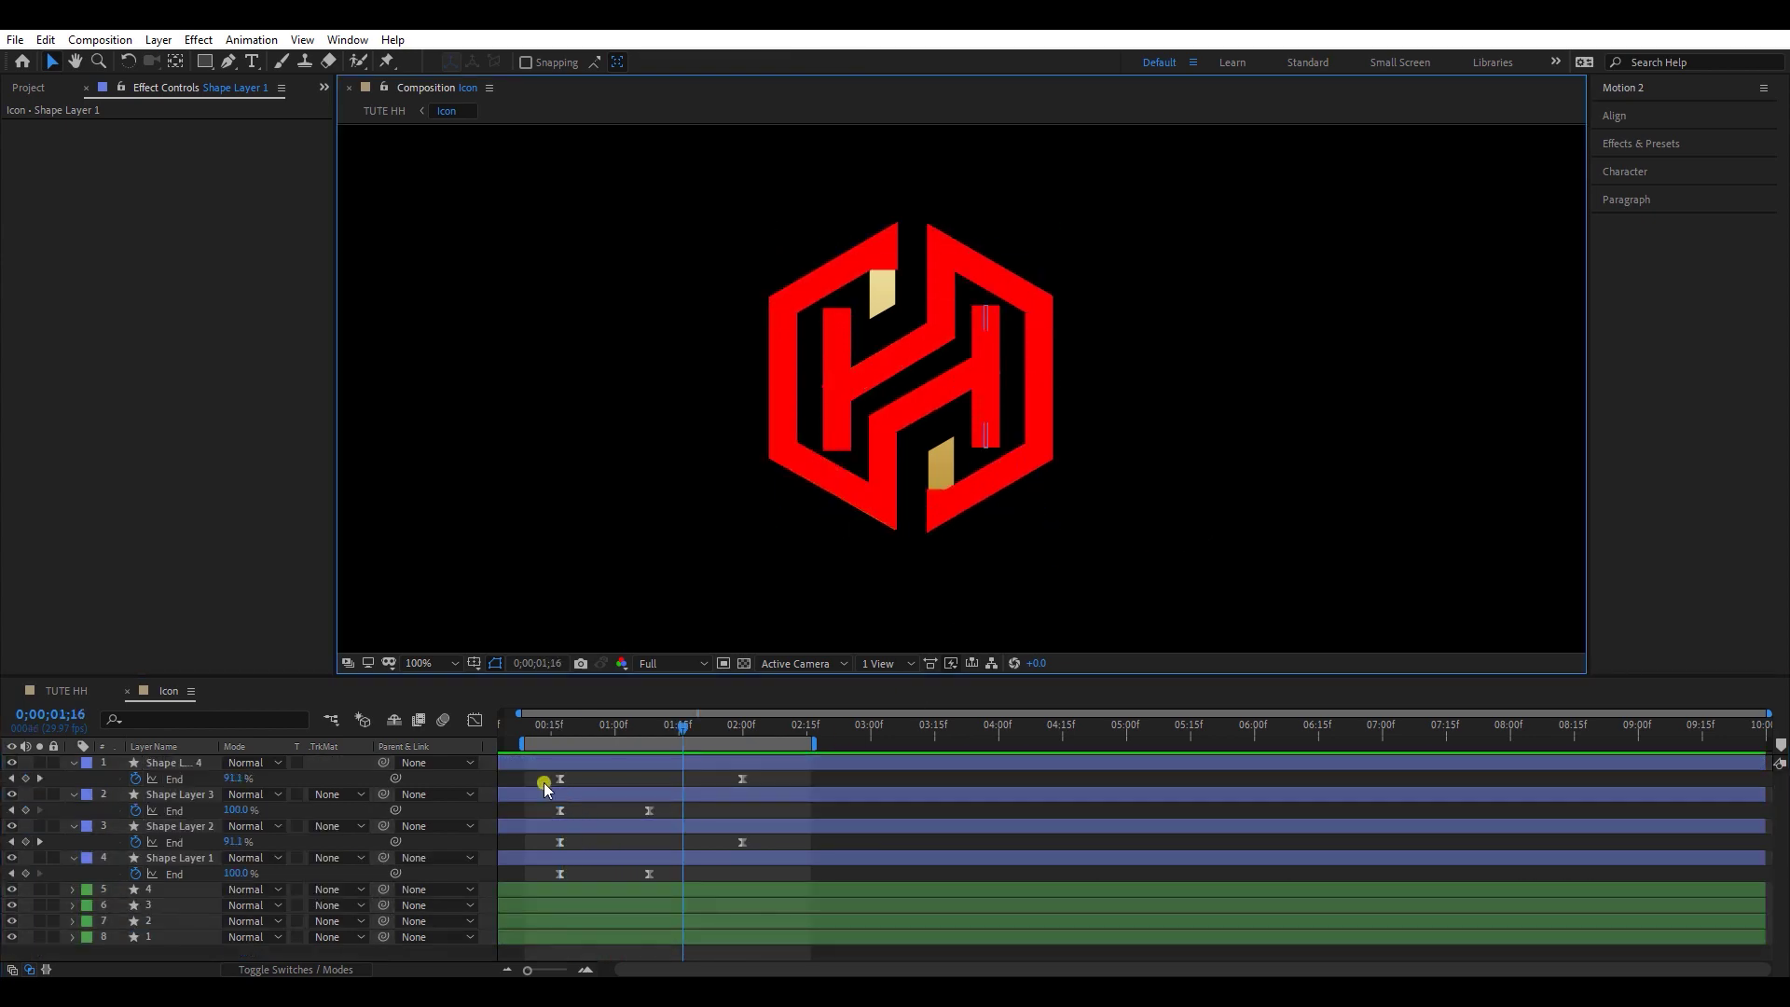
Step: Shift Shape Layers 2 and 4 three frames later and trim their in points to 0;00;00;26
drag(546, 735, 596, 735)
key(equal)
click(610, 825)
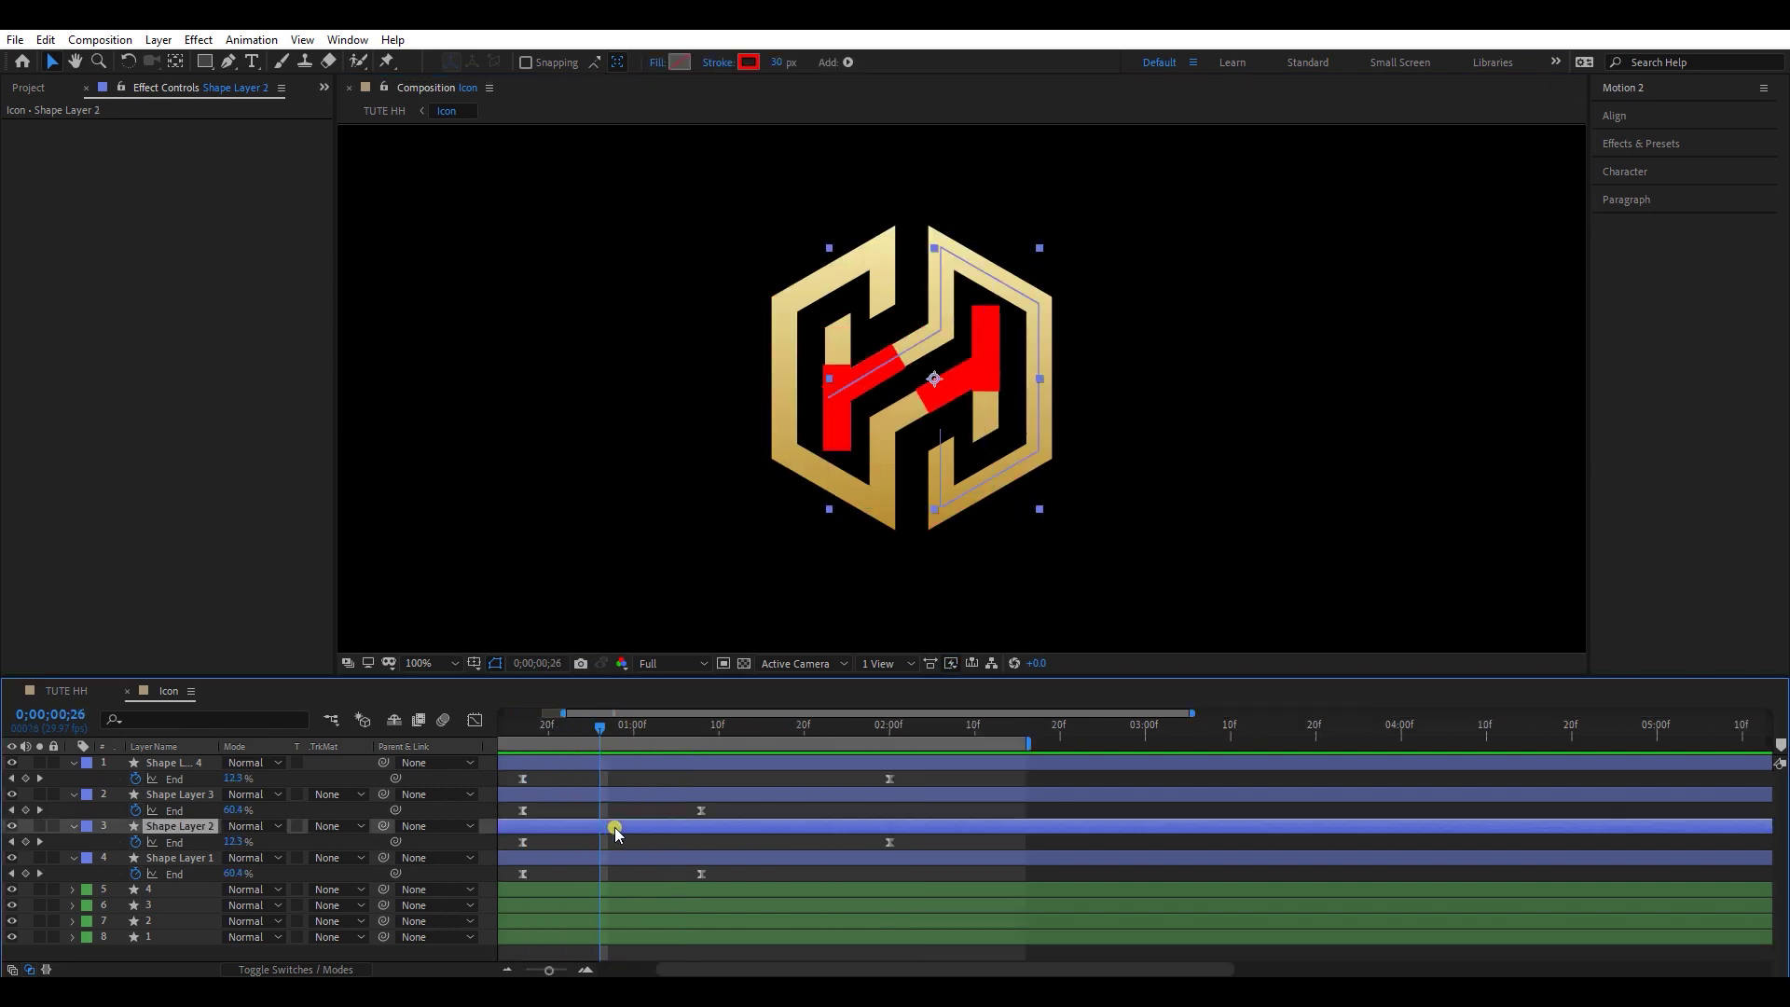
ctrl+click(593, 764)
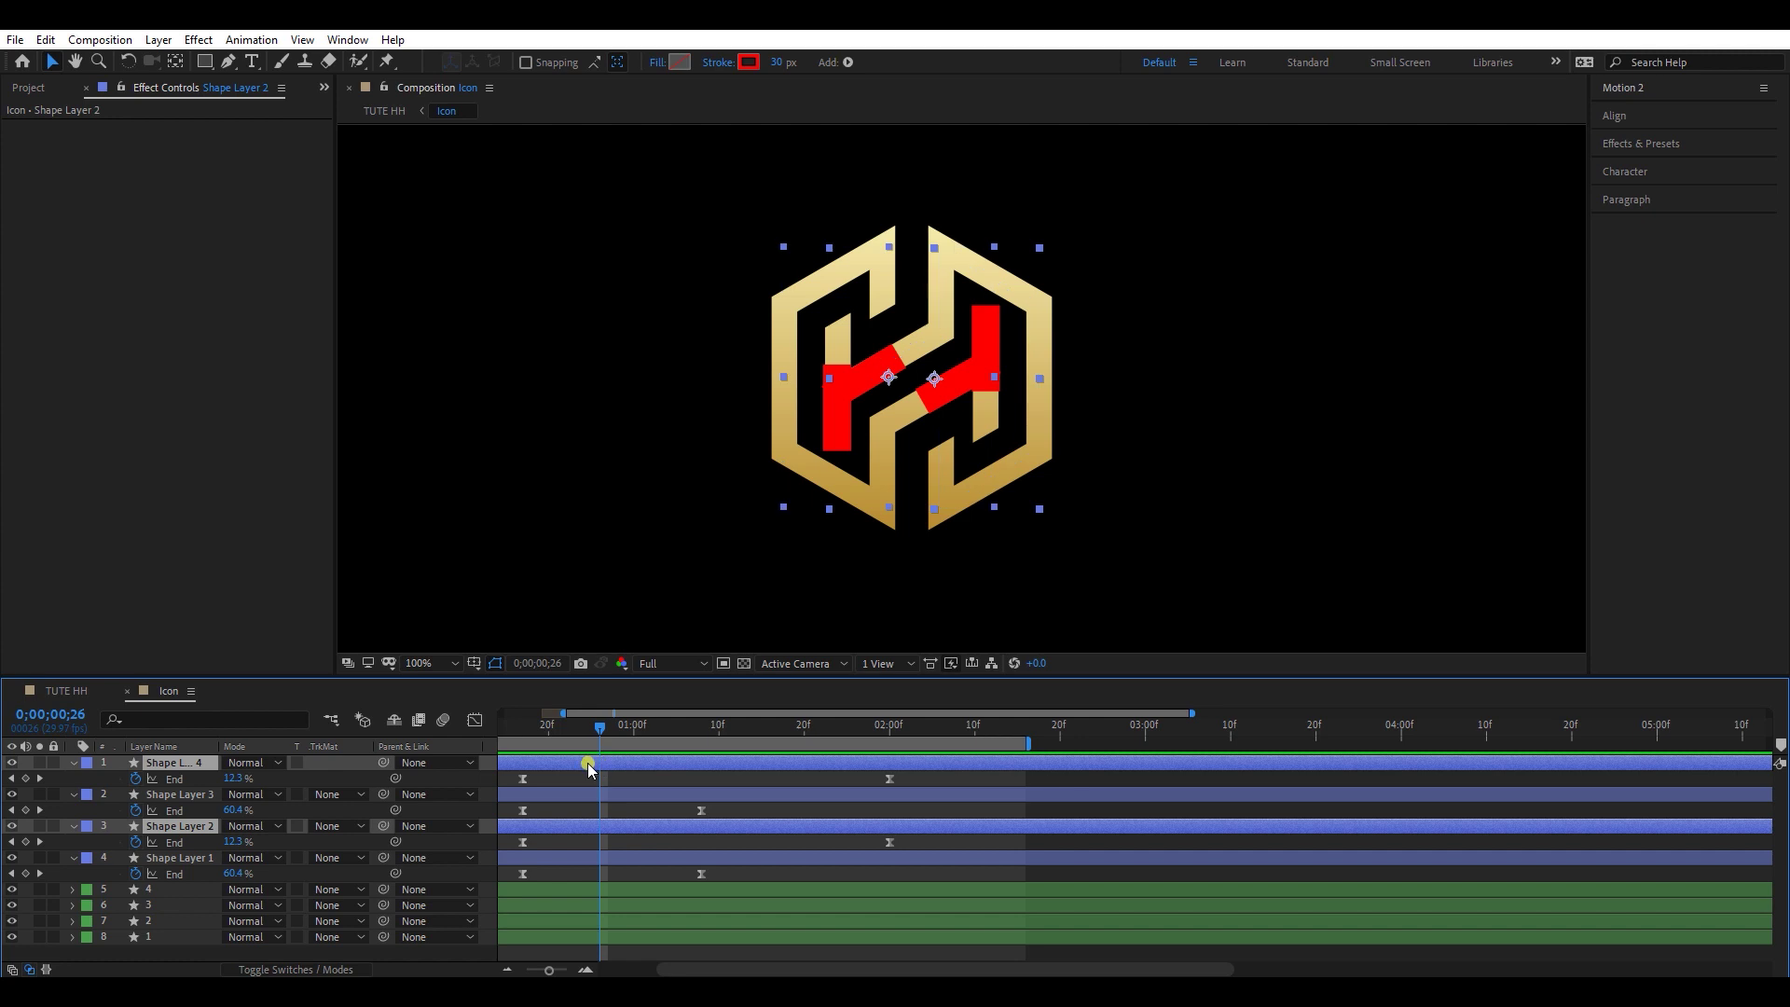
drag(589, 766, 613, 765)
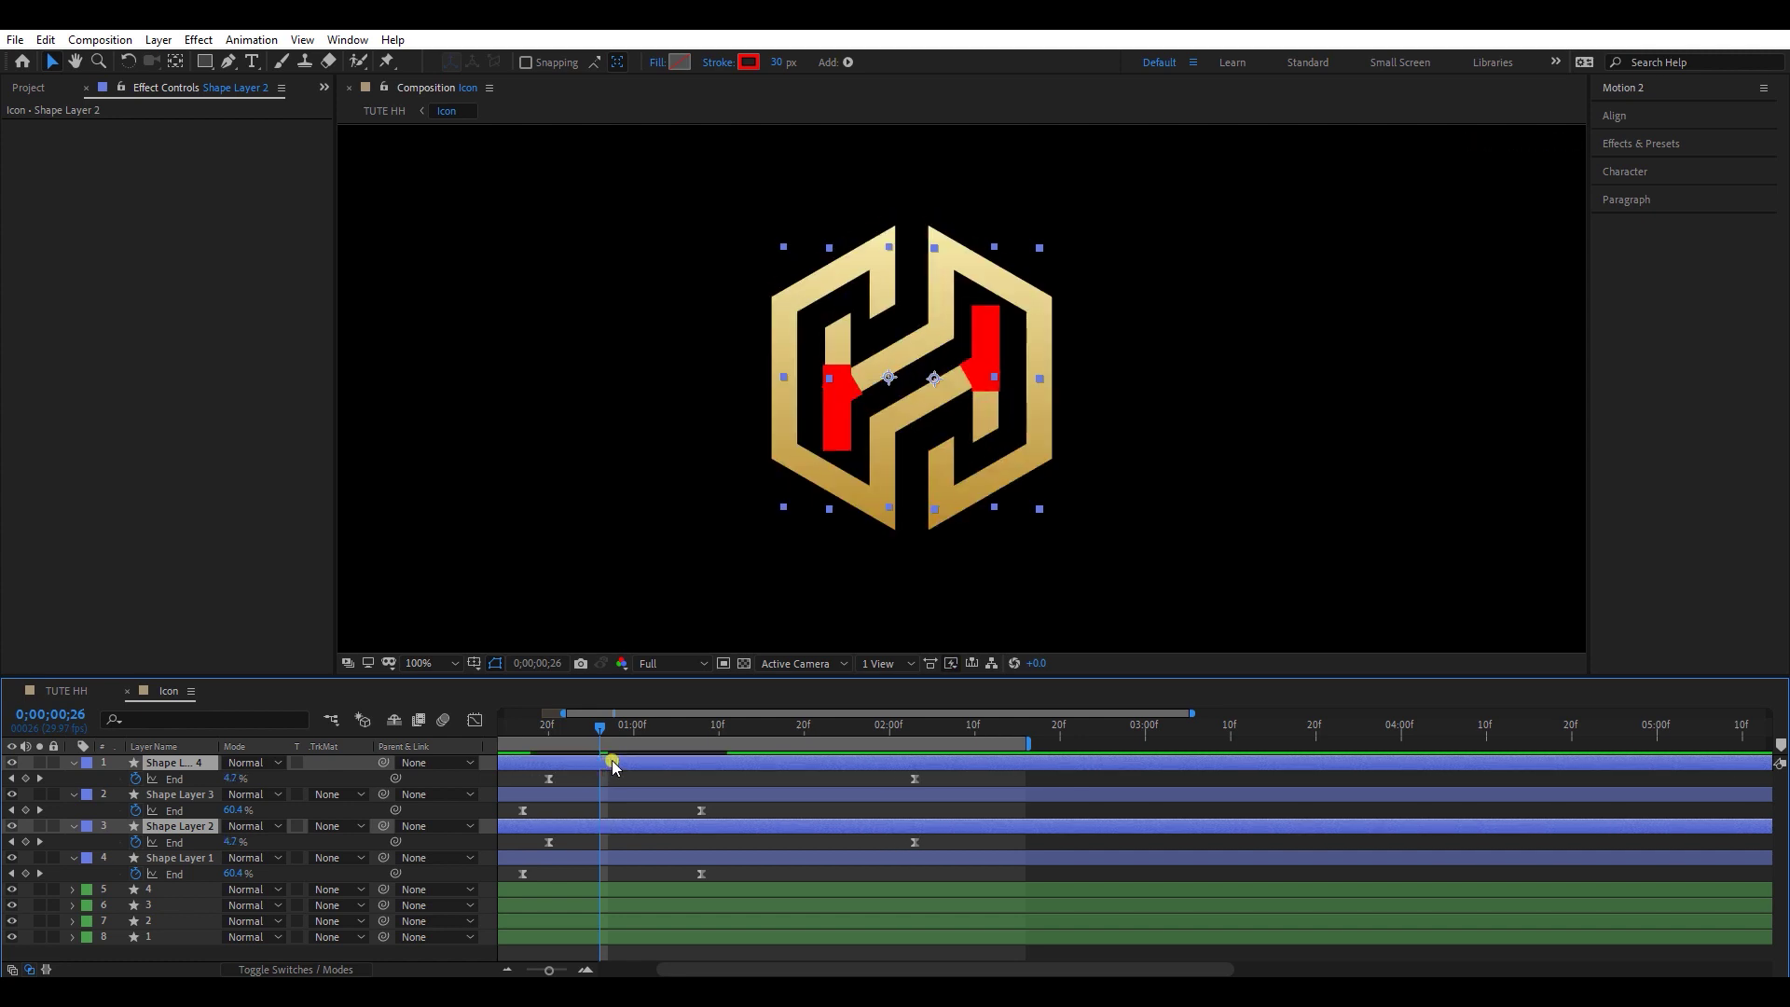
key(alt+bracketleft)
scroll(592, 766, down, 1)
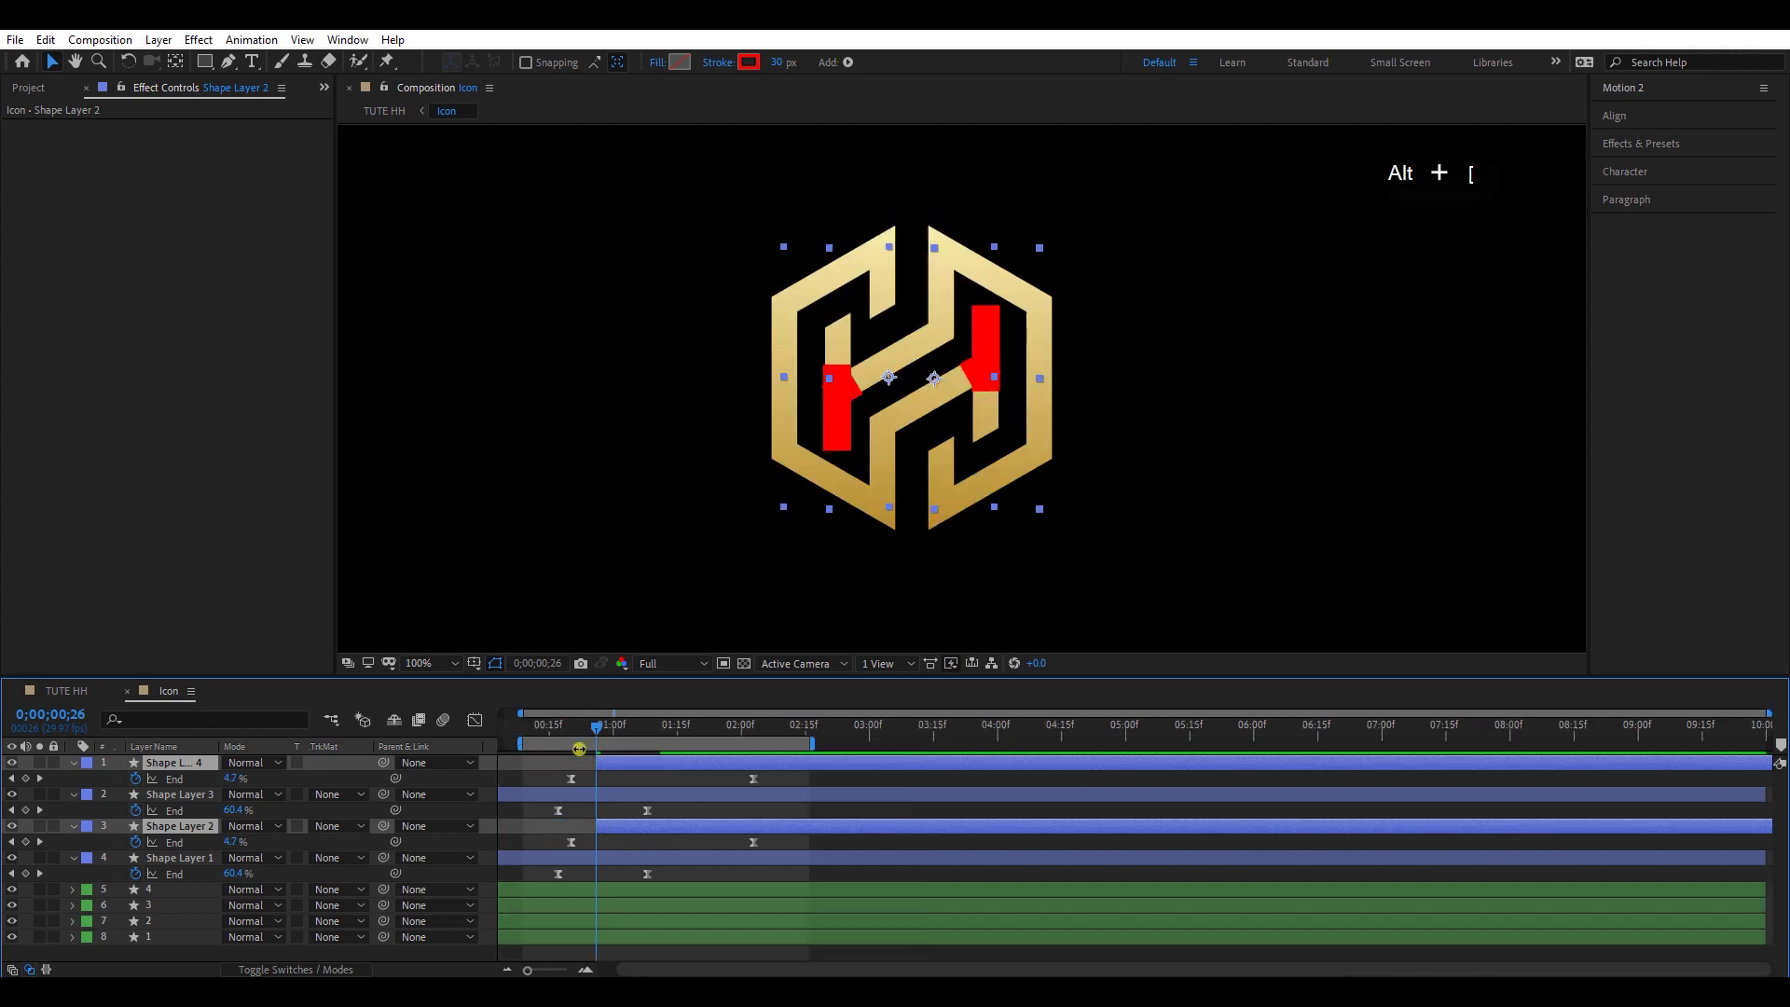
Step: Shift Shape Layers 3 and 4 four frames later and preview the staggered strokes
click(581, 797)
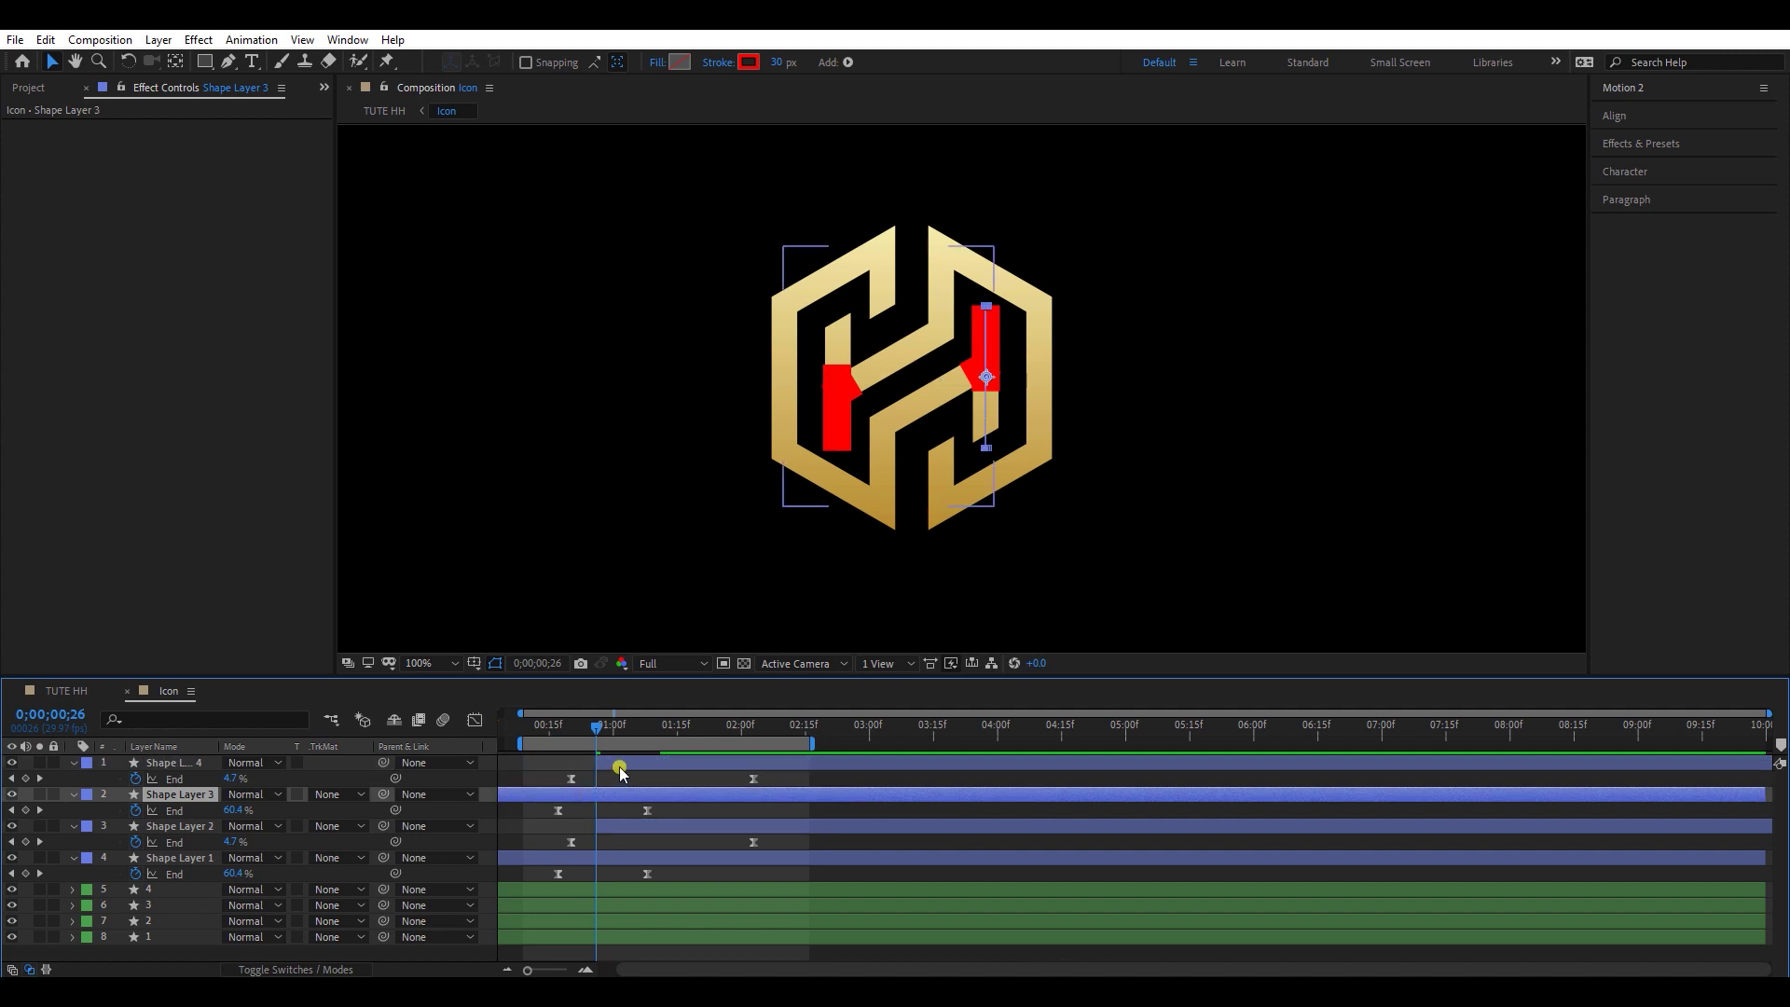
shift+click(619, 766)
scroll(565, 781, up, 2)
drag(565, 791, 640, 795)
key(minus)
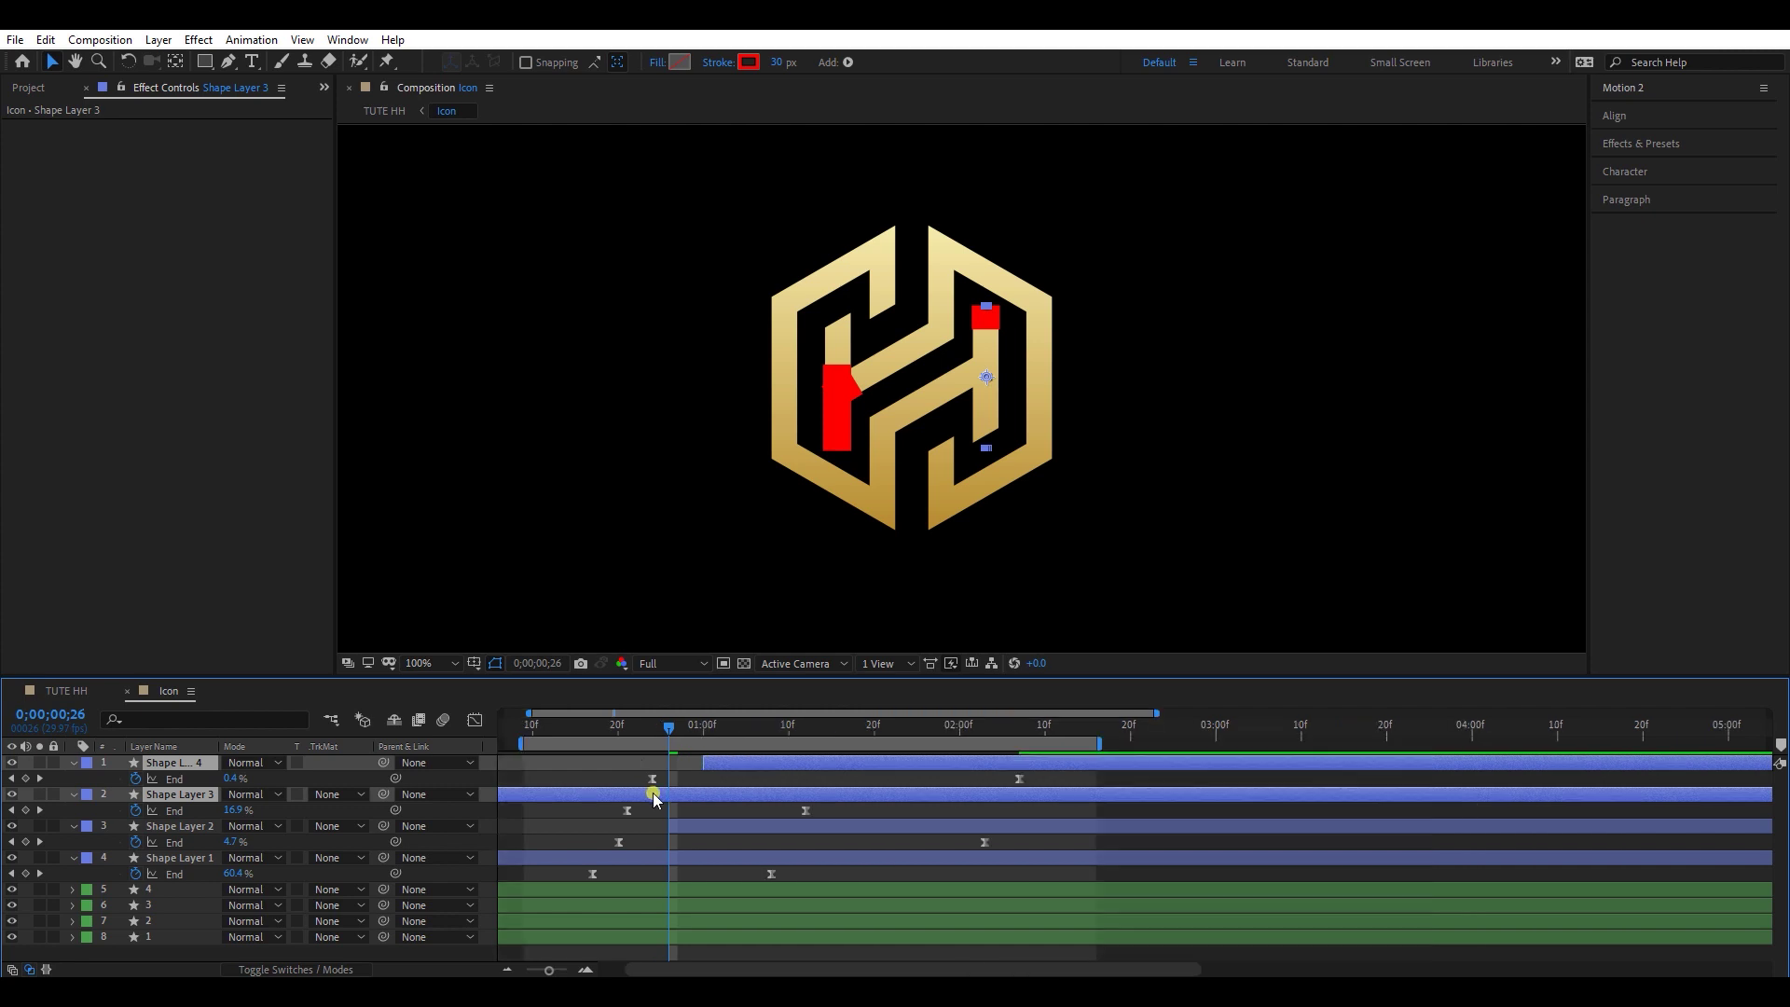
click(562, 731)
key(space)
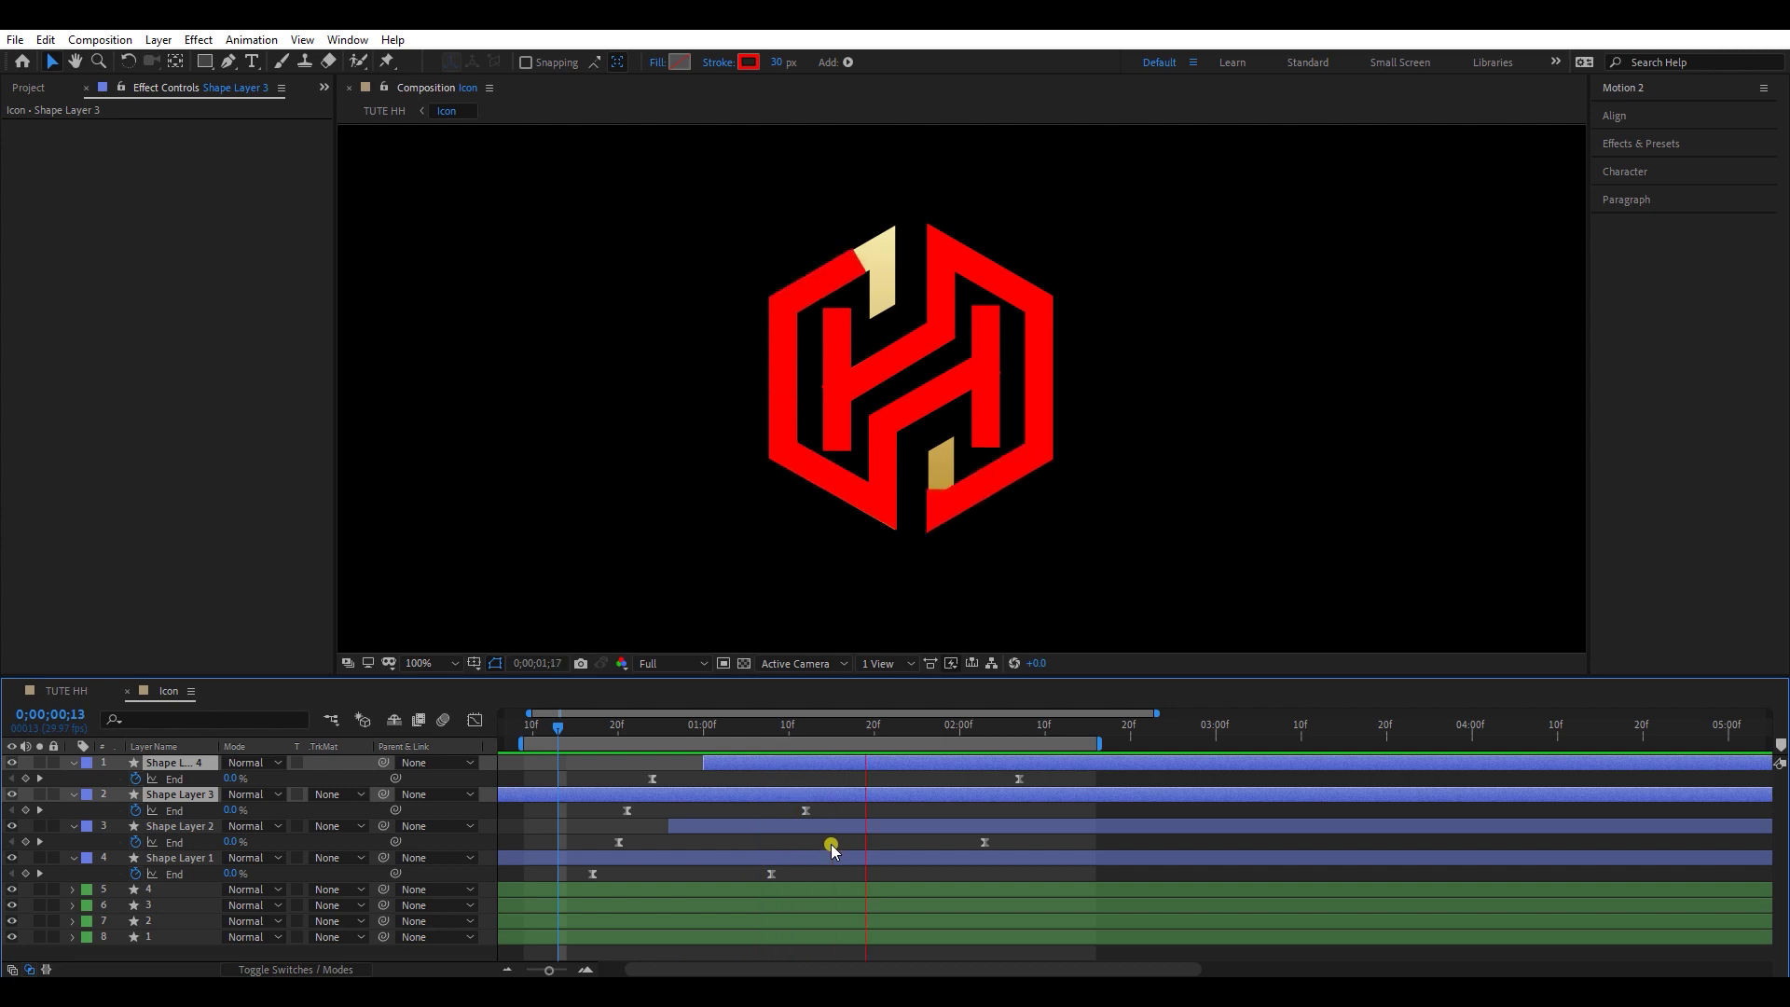
key(space)
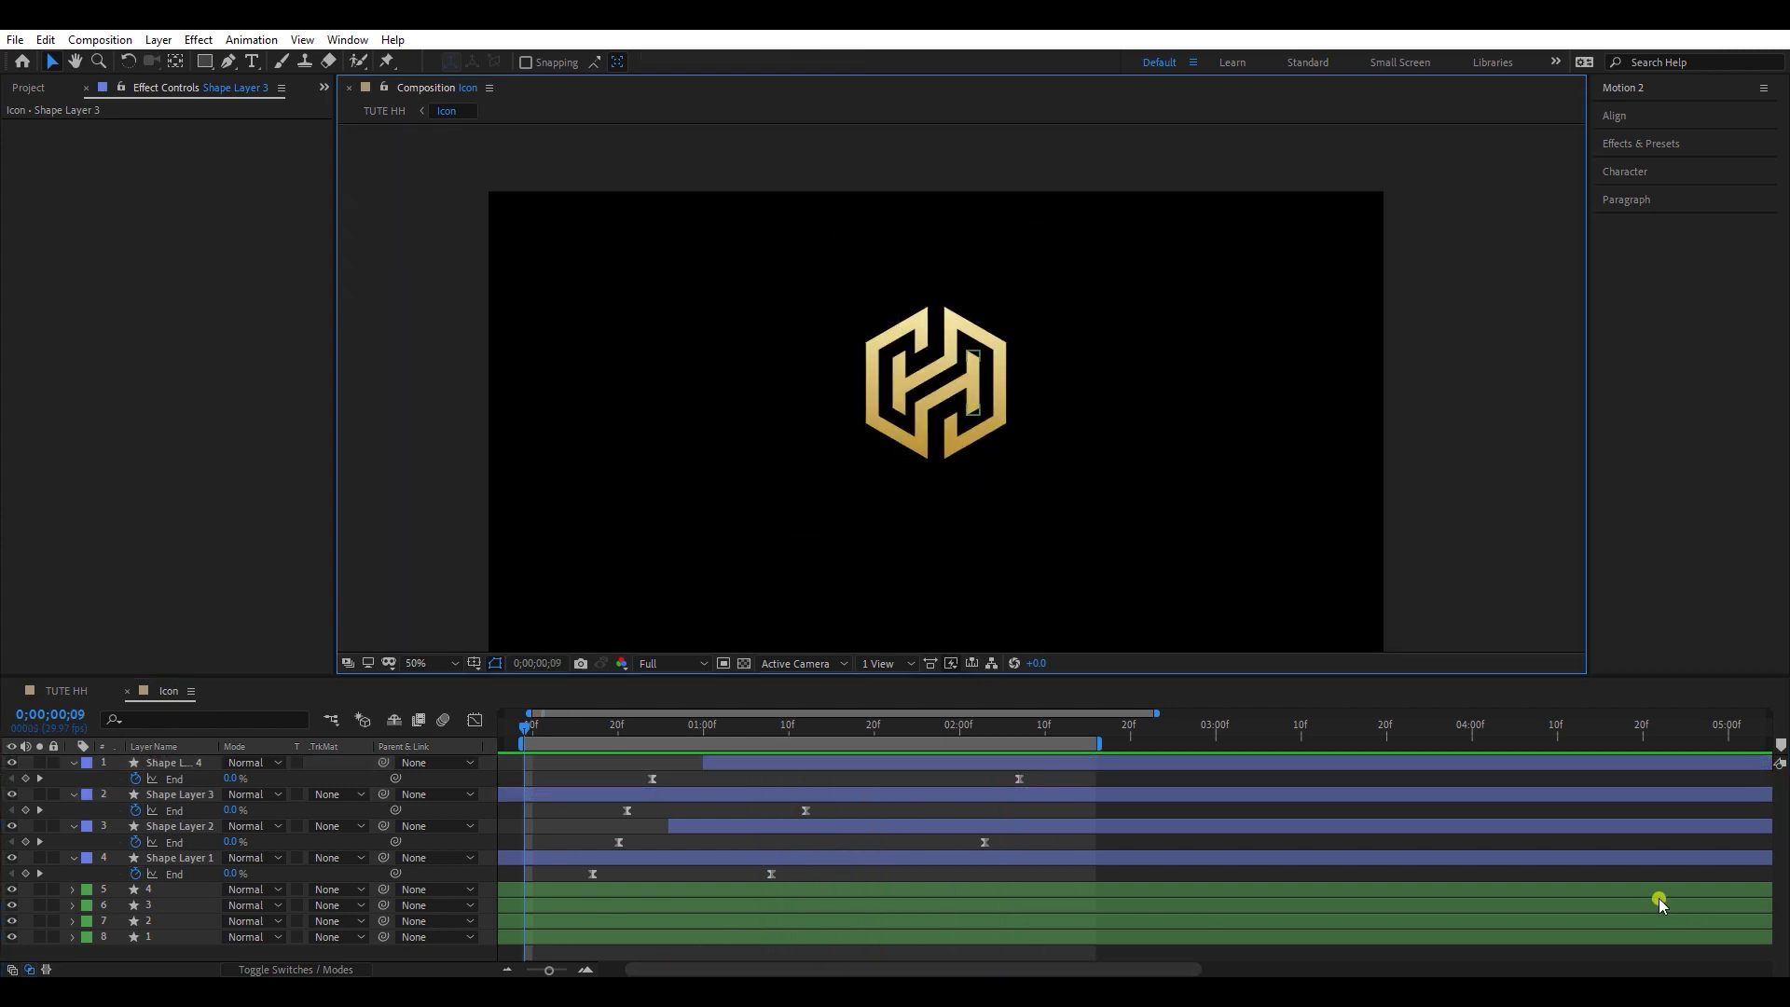
Step: Reorder the layers so Shape Layers 1, 2 and 3 each sit directly above the icon layer with the same number
click(701, 863)
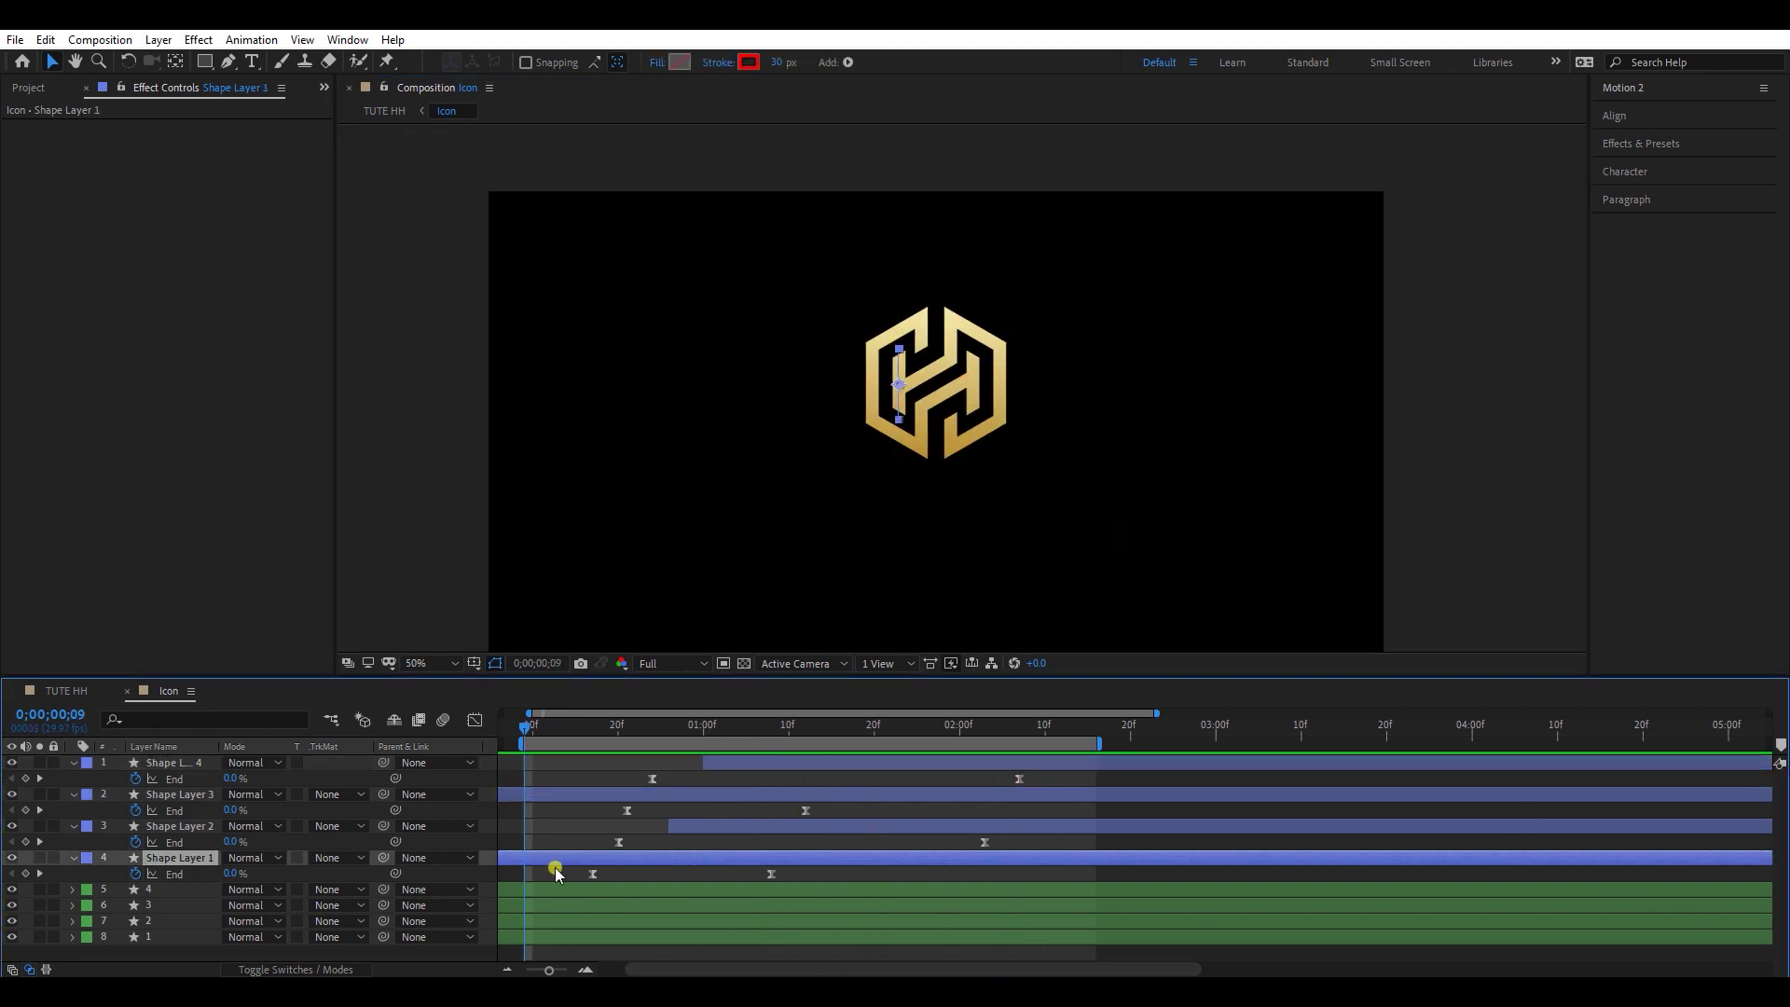
drag(191, 860, 180, 931)
drag(179, 826, 177, 882)
drag(181, 794, 183, 834)
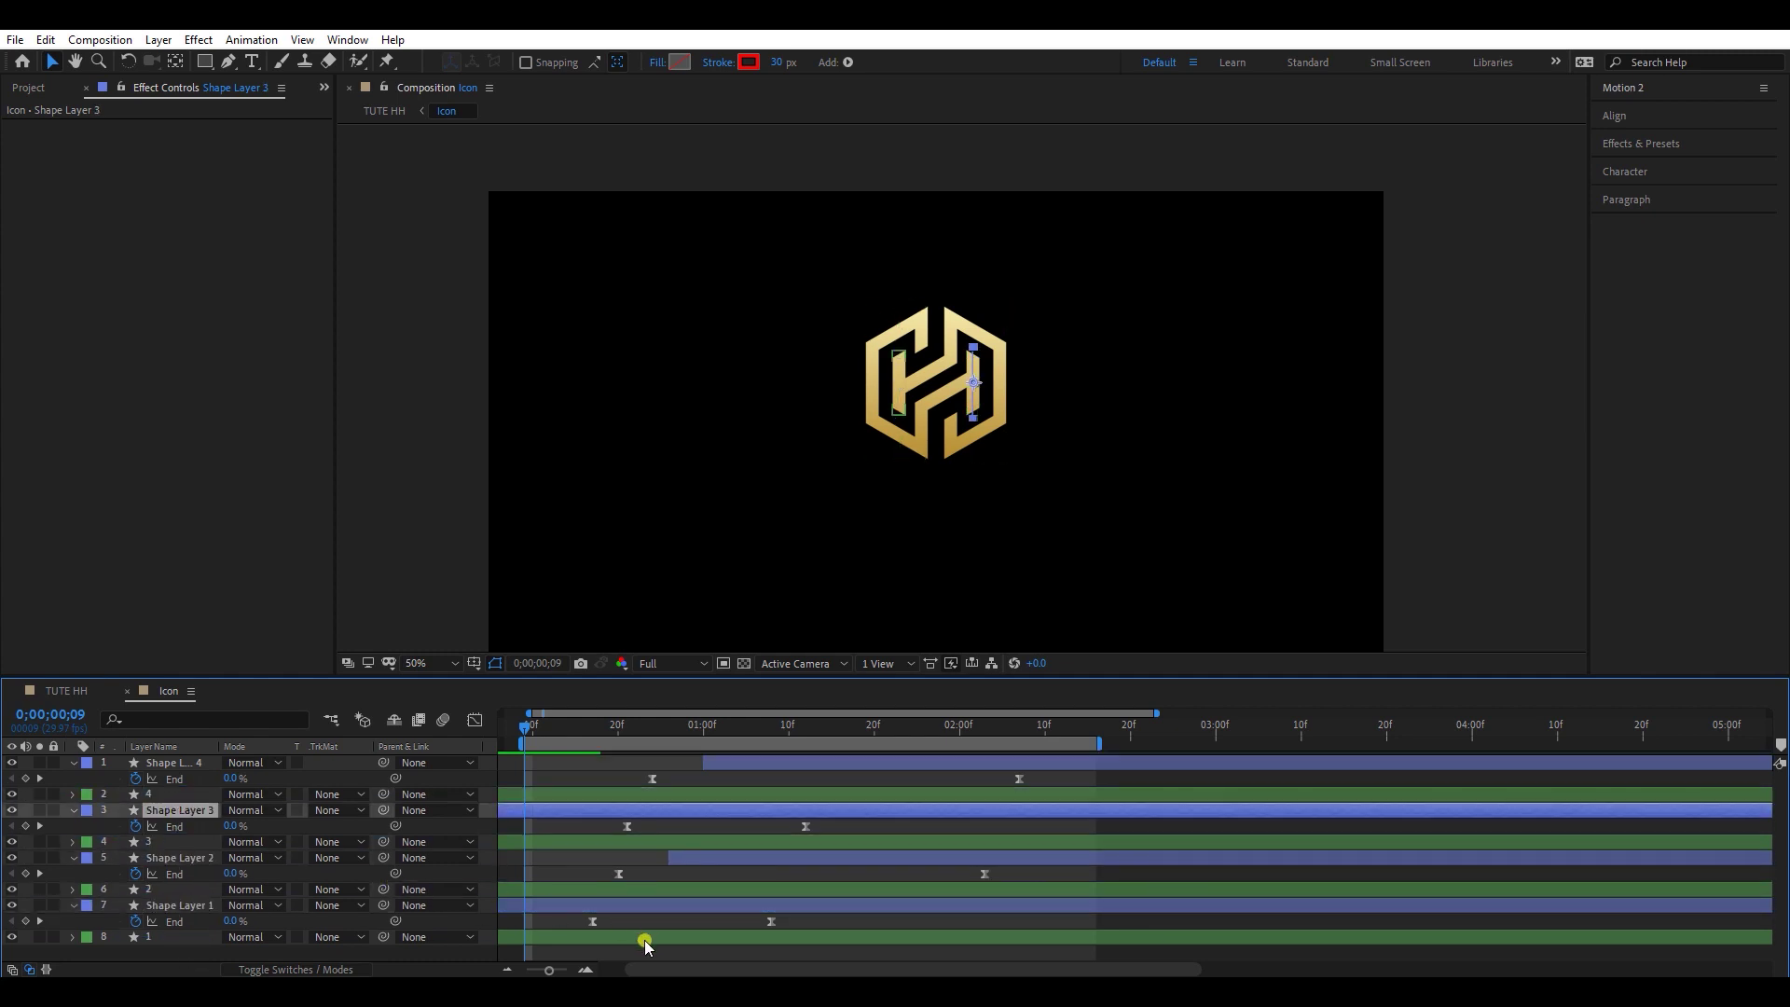
Step: Set the track matte of icon layers 1 to 4 to Alpha Matte and preview the reveal
click(643, 937)
ctrl+click(655, 890)
ctrl+click(667, 841)
ctrl+click(671, 795)
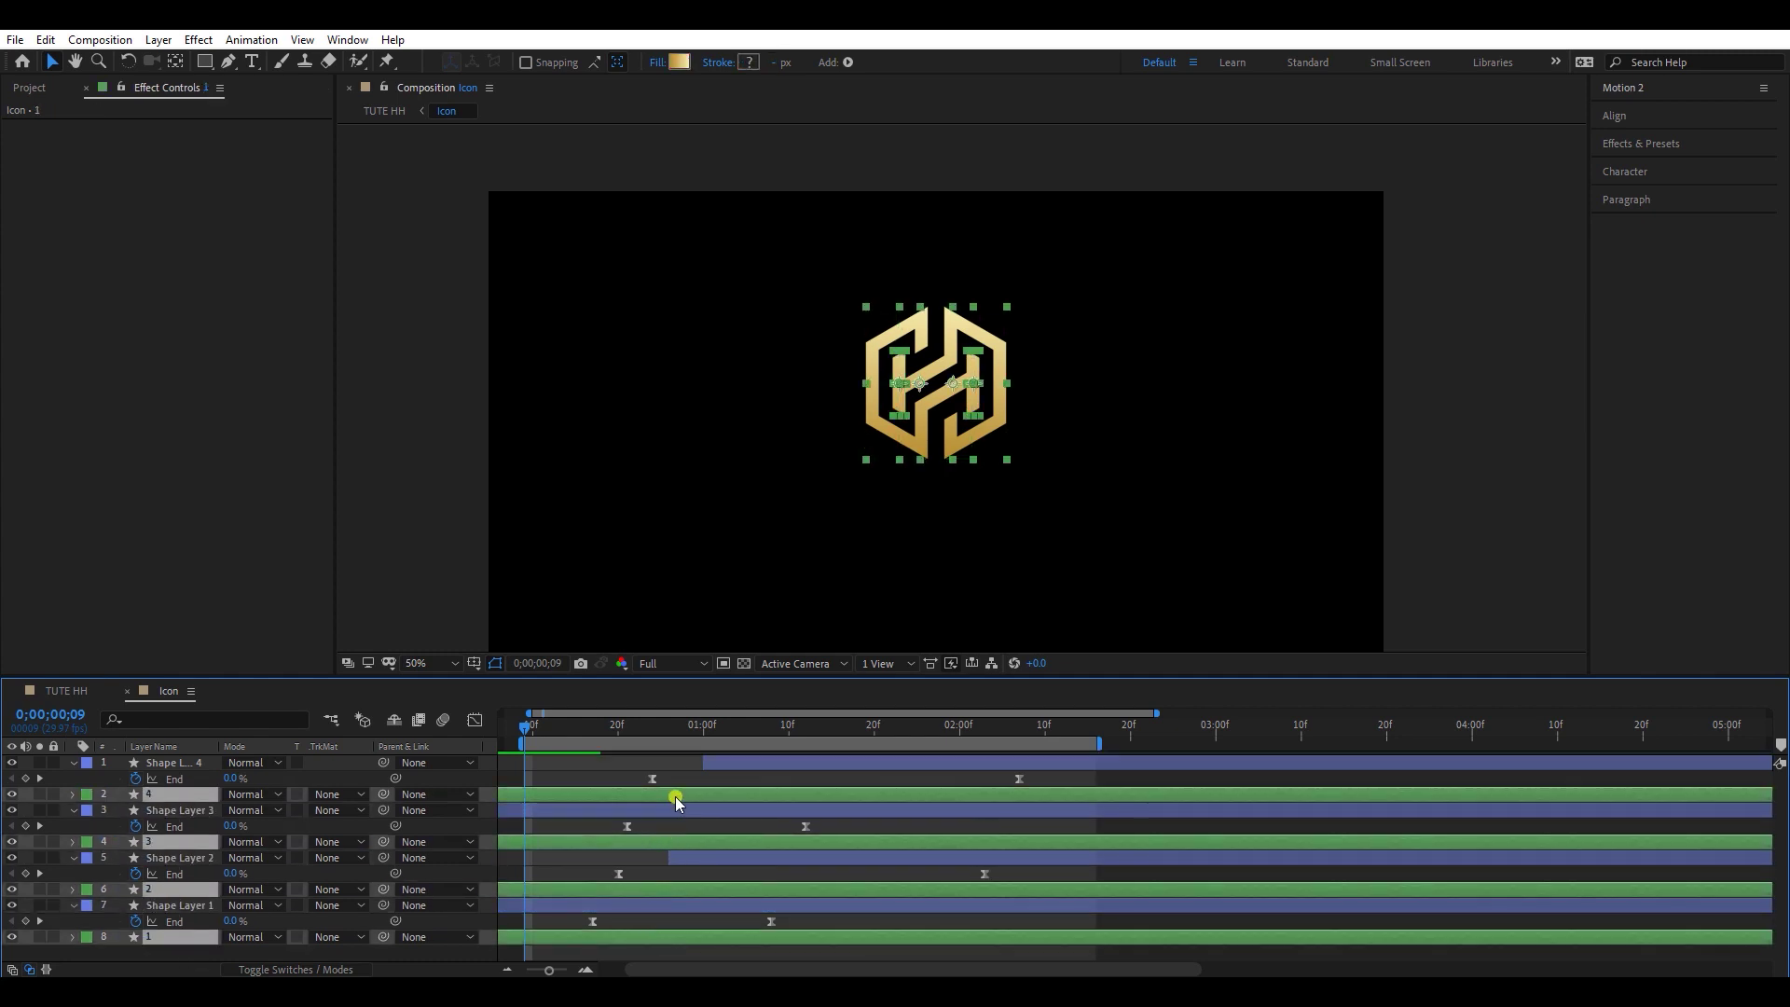
click(337, 794)
click(377, 842)
key(space)
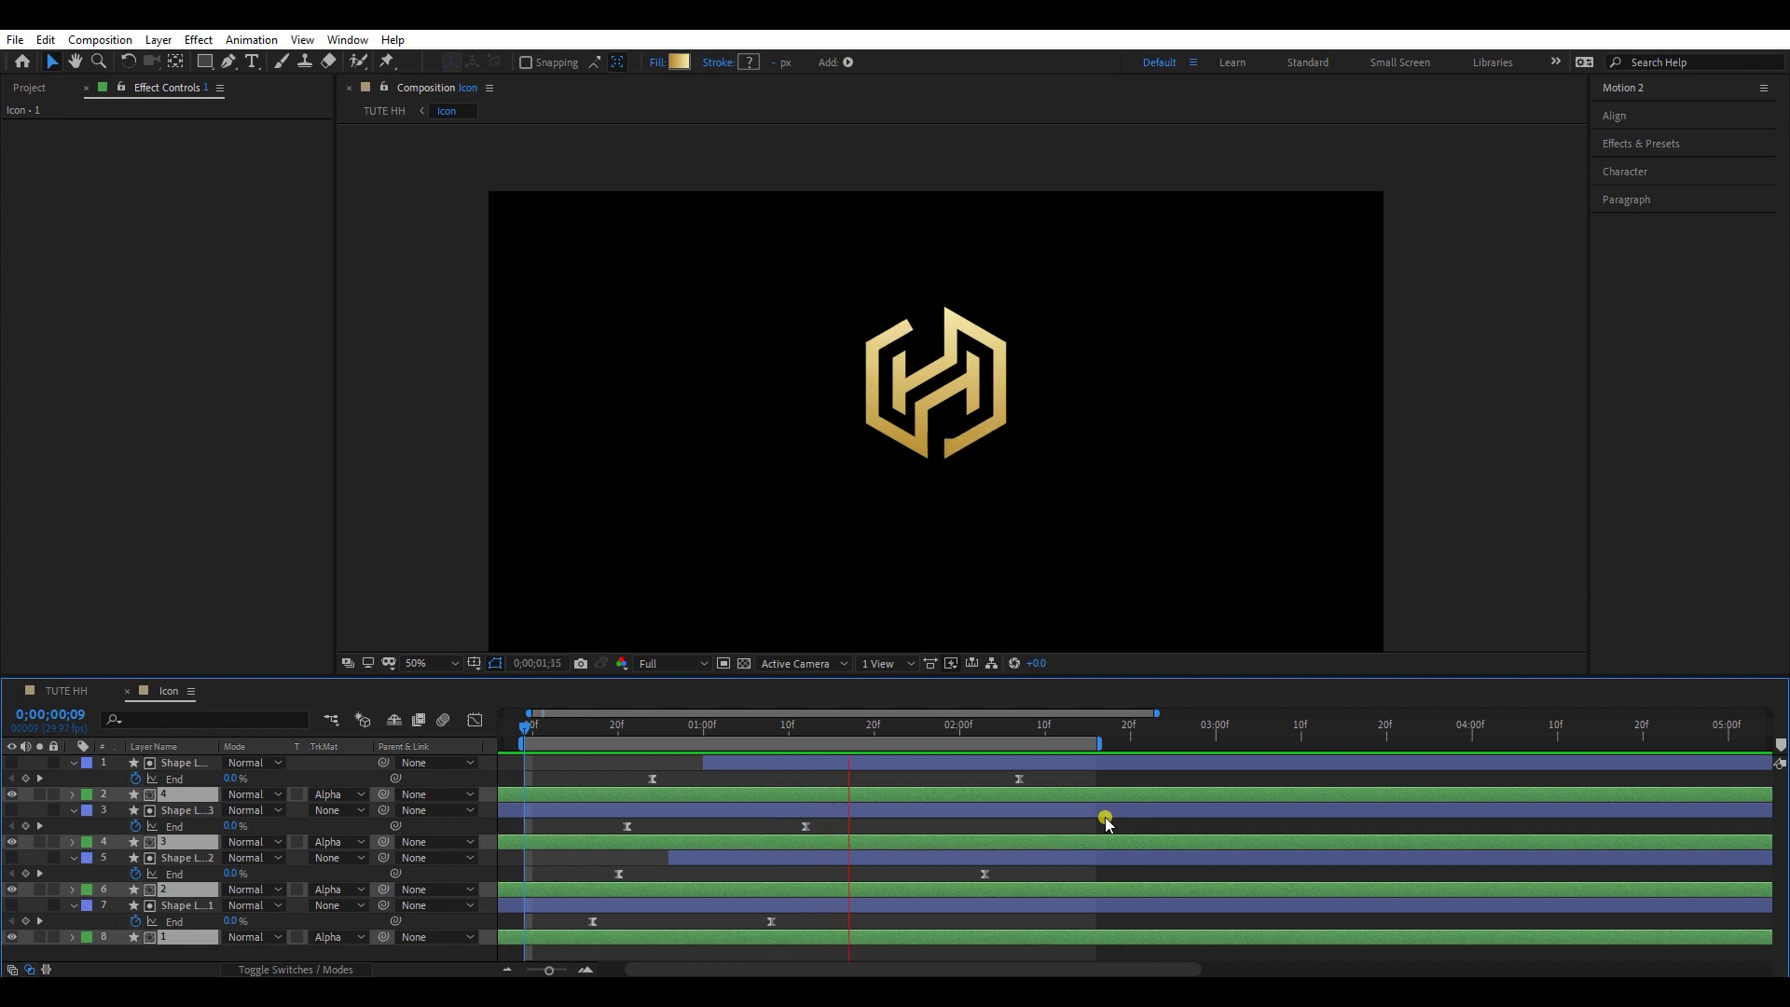
Step: Pre-compose all stroke and icon layers into a new composition named 1
key(grave)
click(786, 826)
click(687, 333)
shift+click(740, 164)
right_click(719, 157)
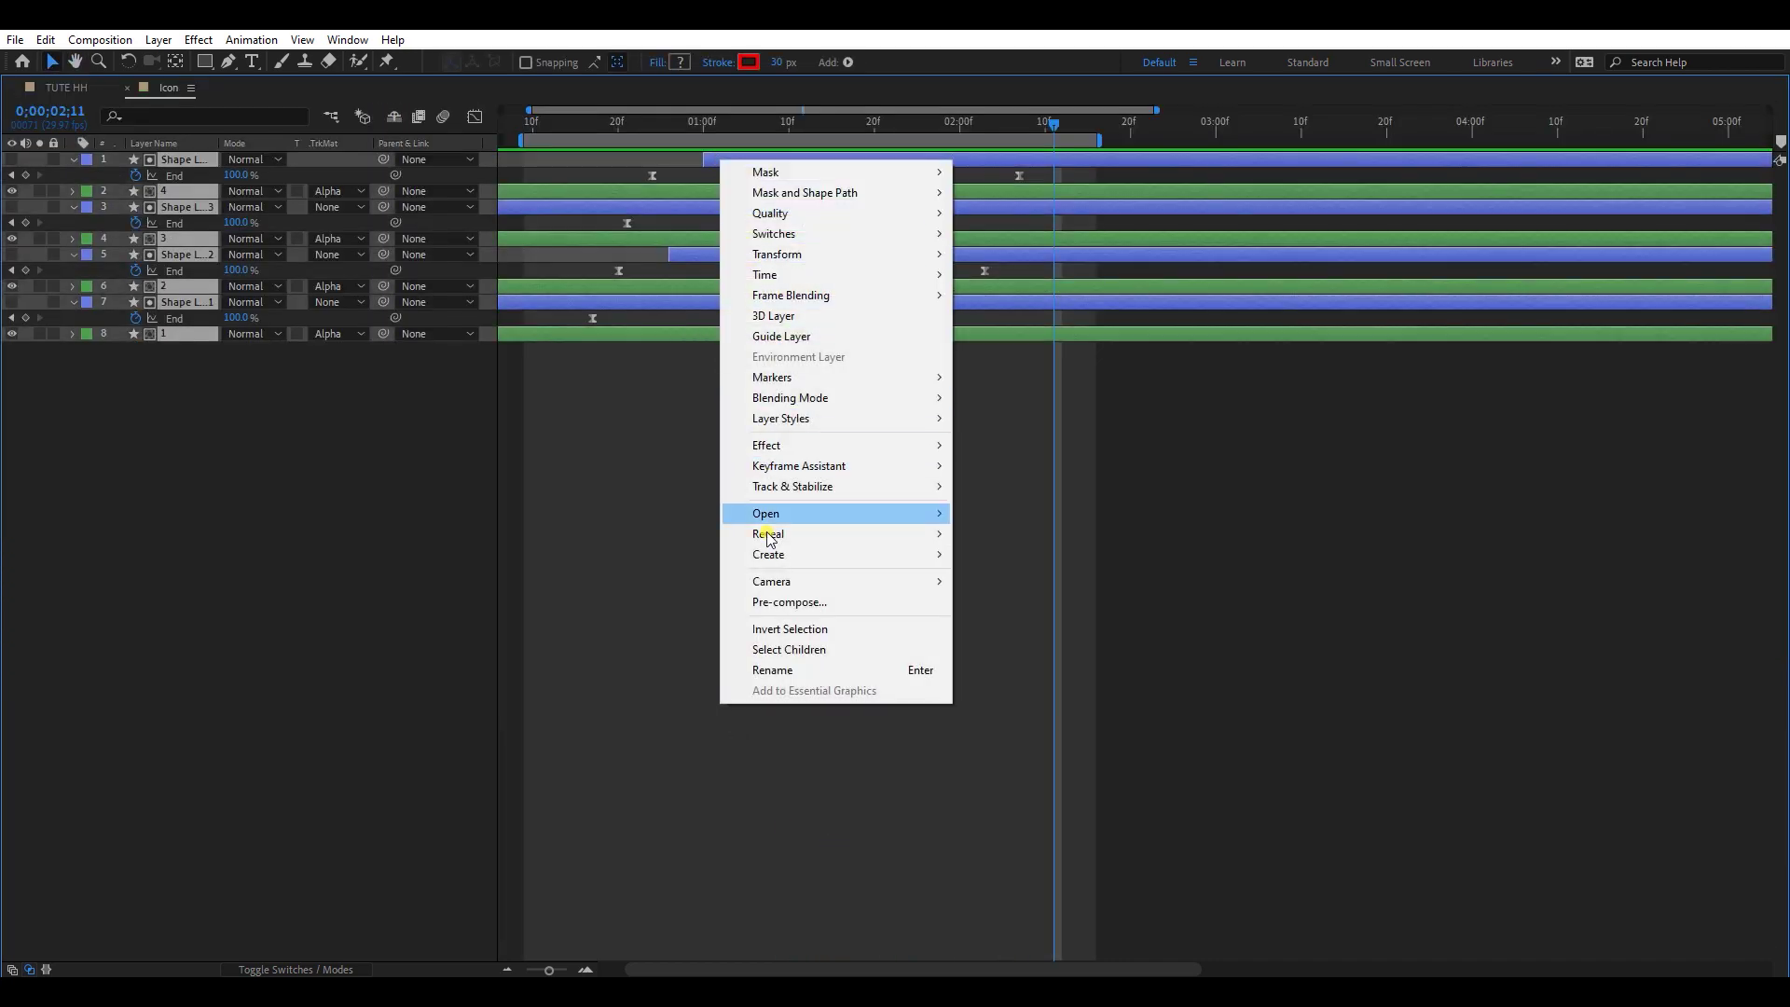
click(780, 602)
text(1)
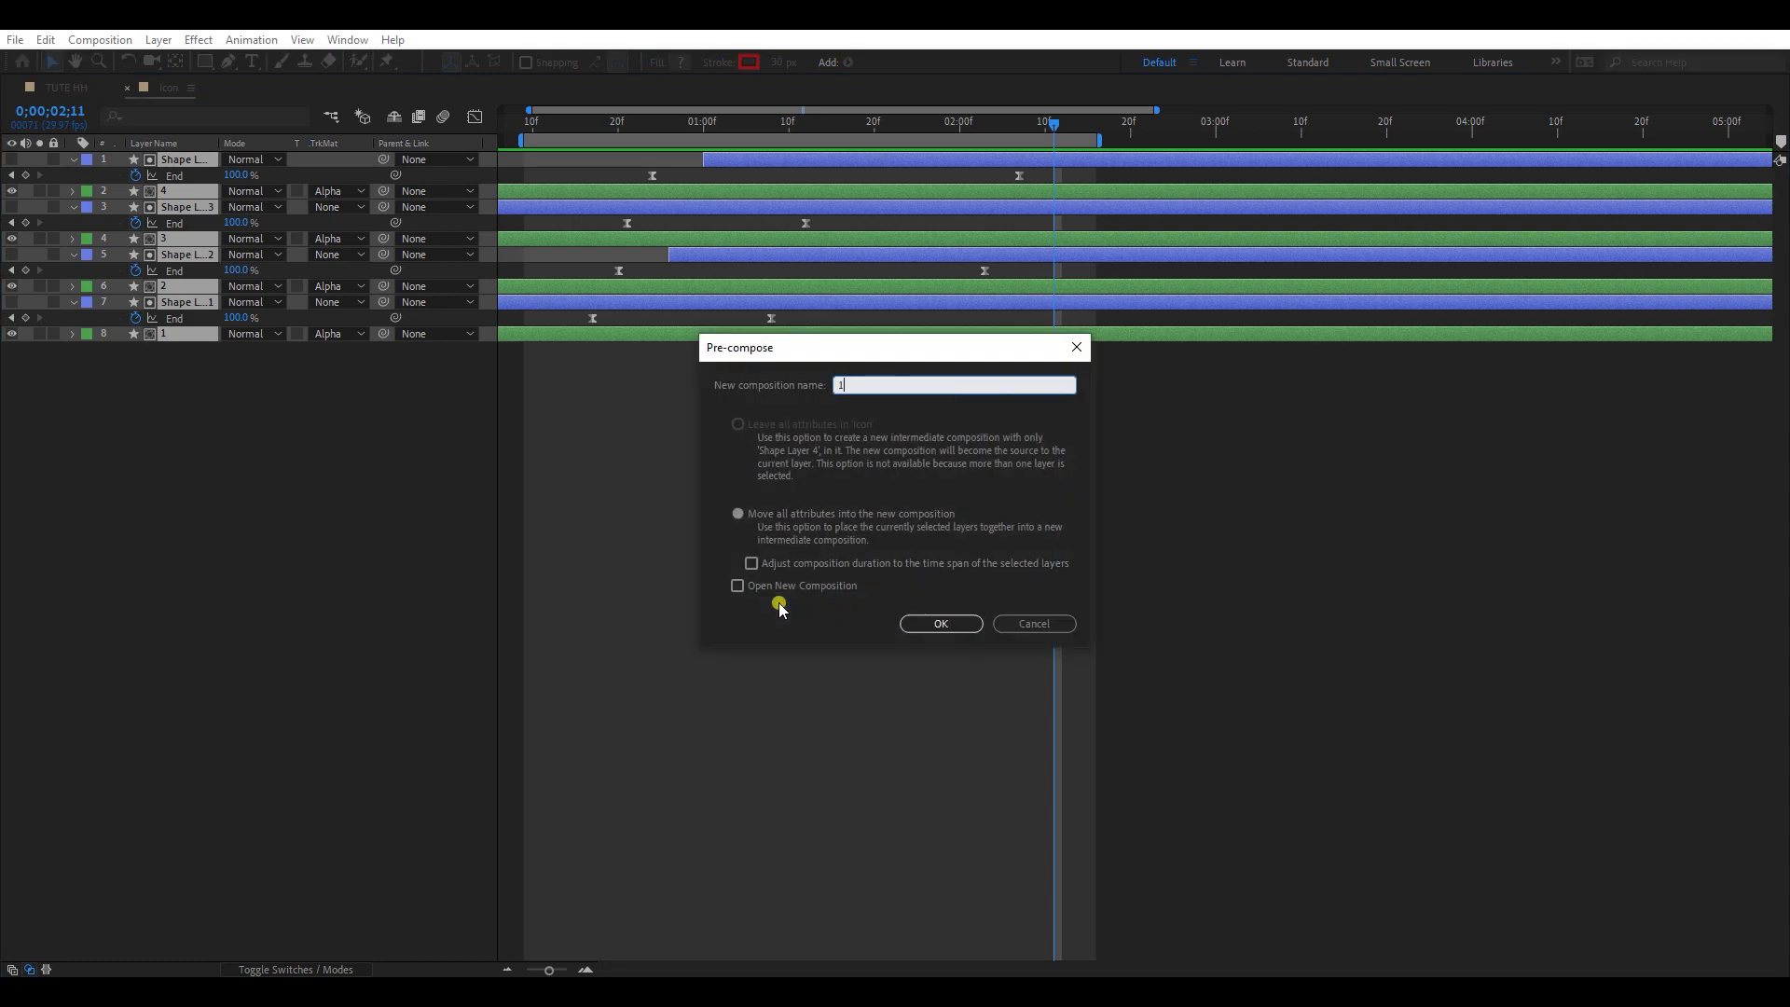
key(Return)
click(753, 801)
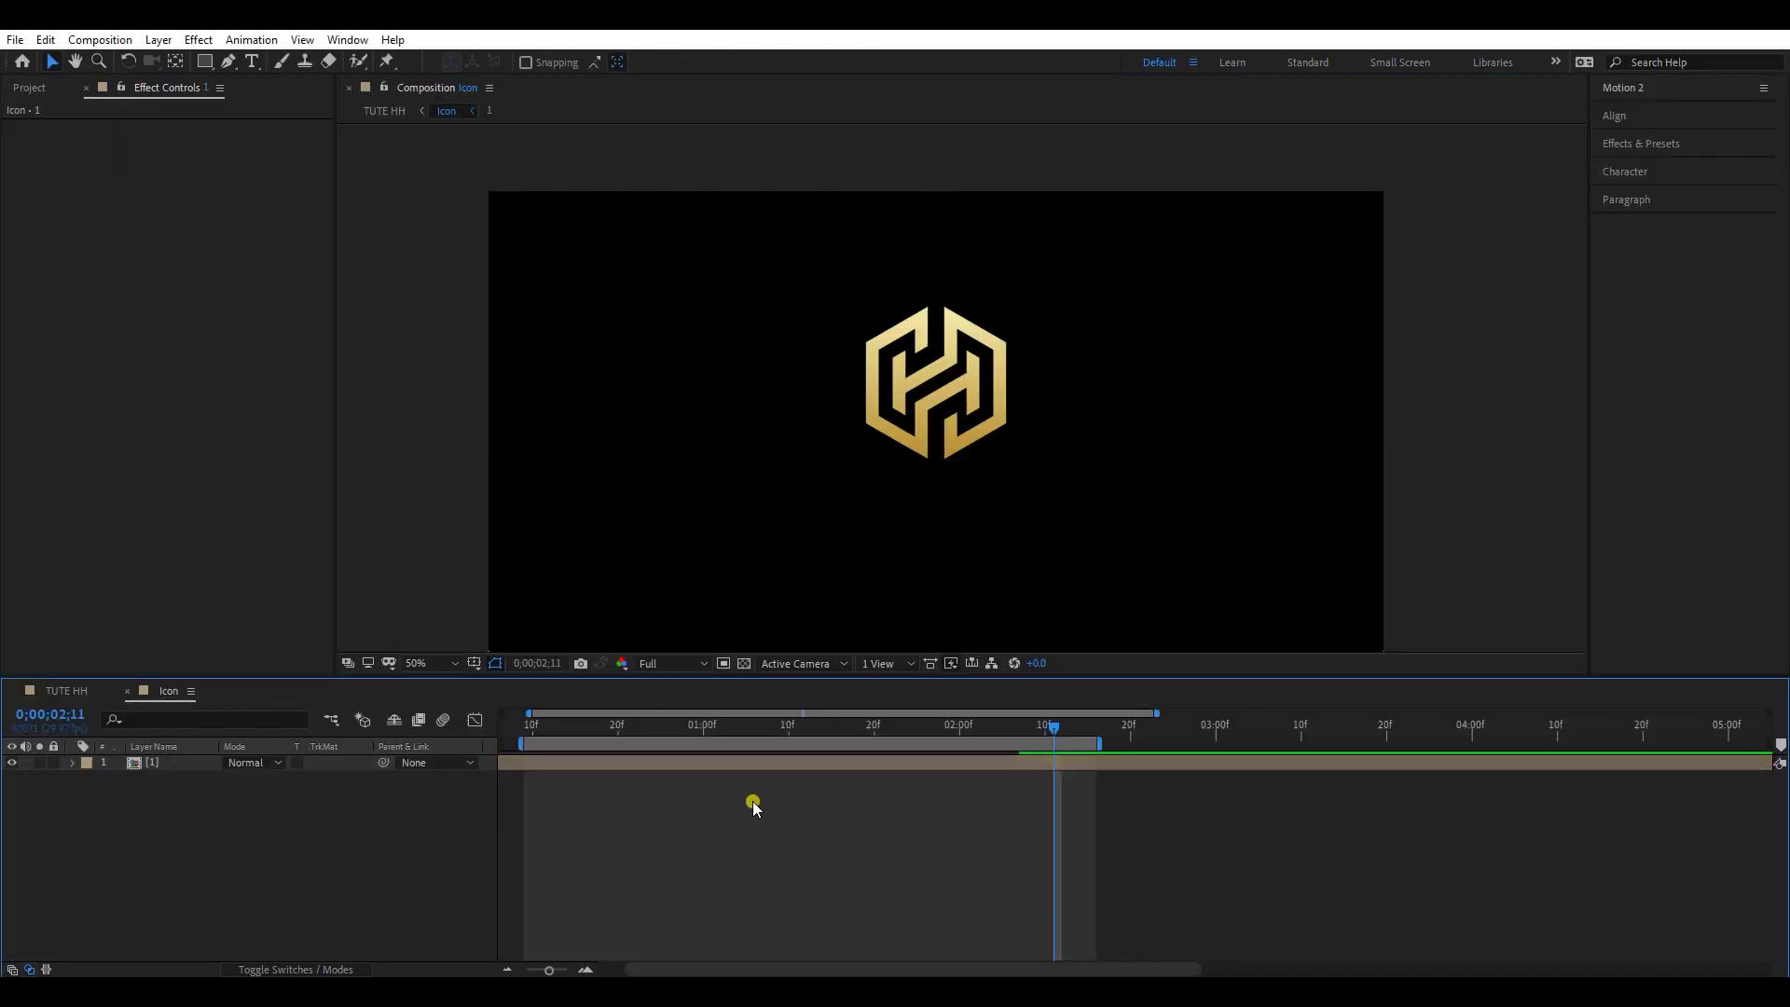
Step: Duplicate composition 1 in the project and place the copy, 2, beneath layer 1 in the Icon composition
click(701, 764)
key(ctrl+0)
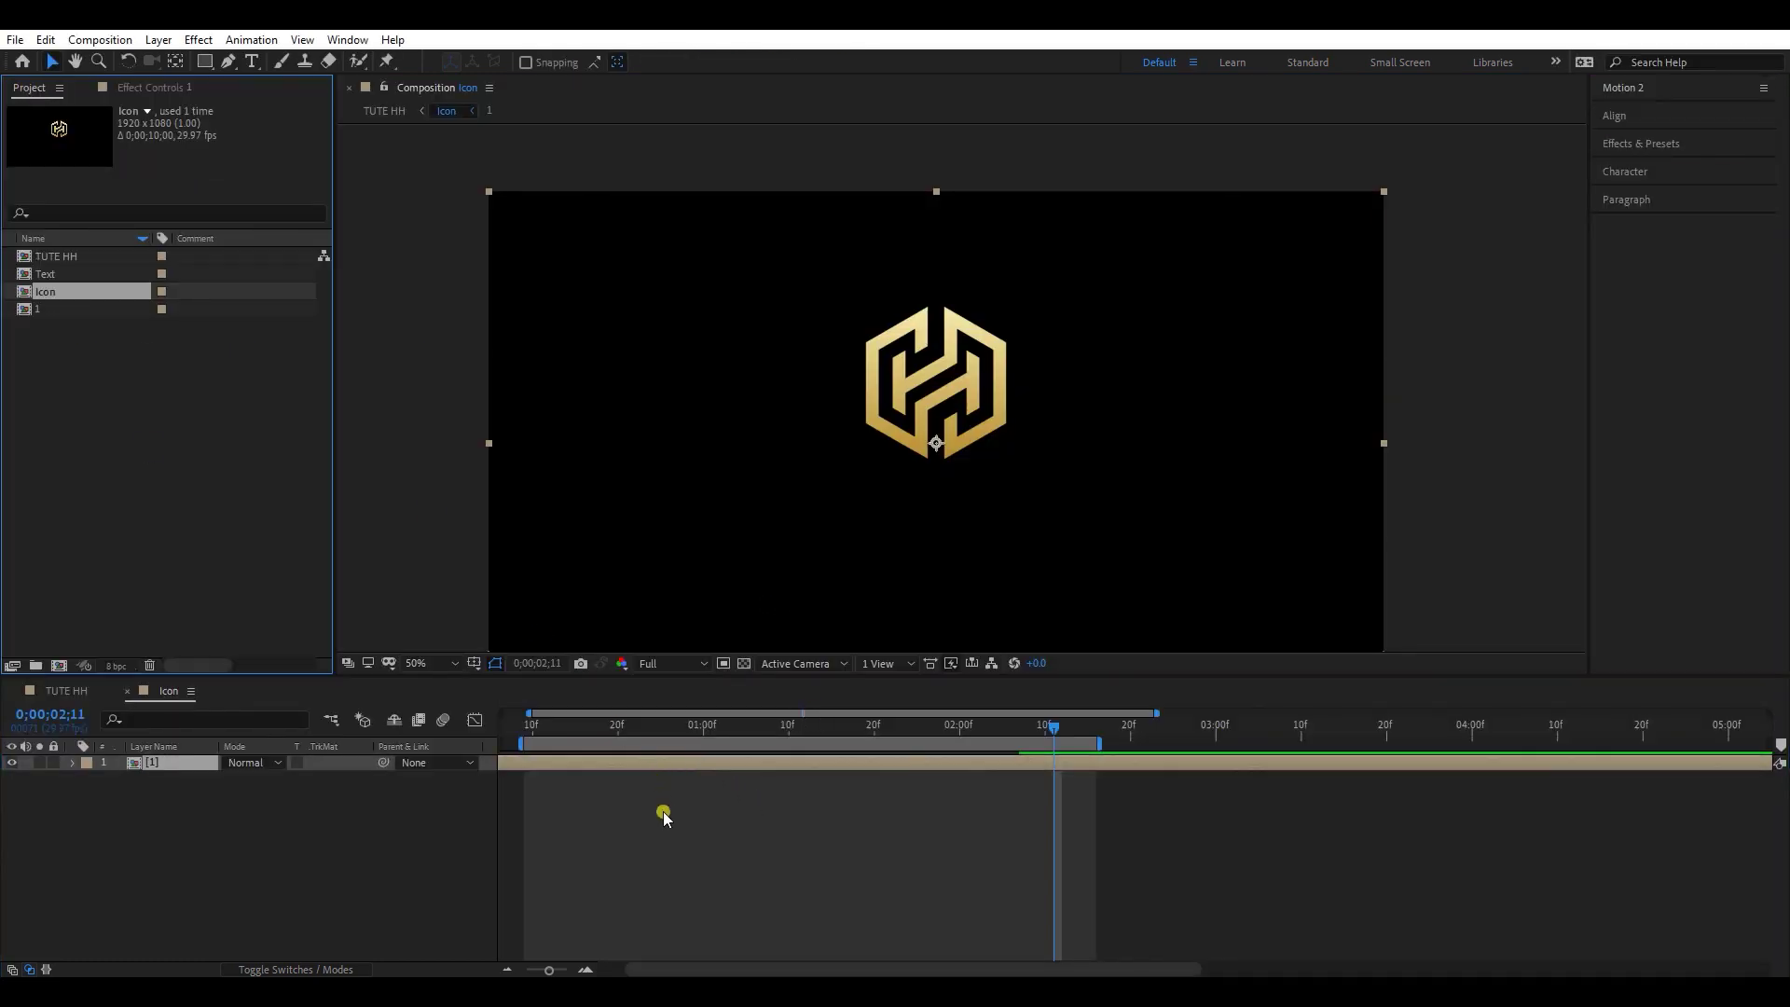
click(663, 814)
click(50, 314)
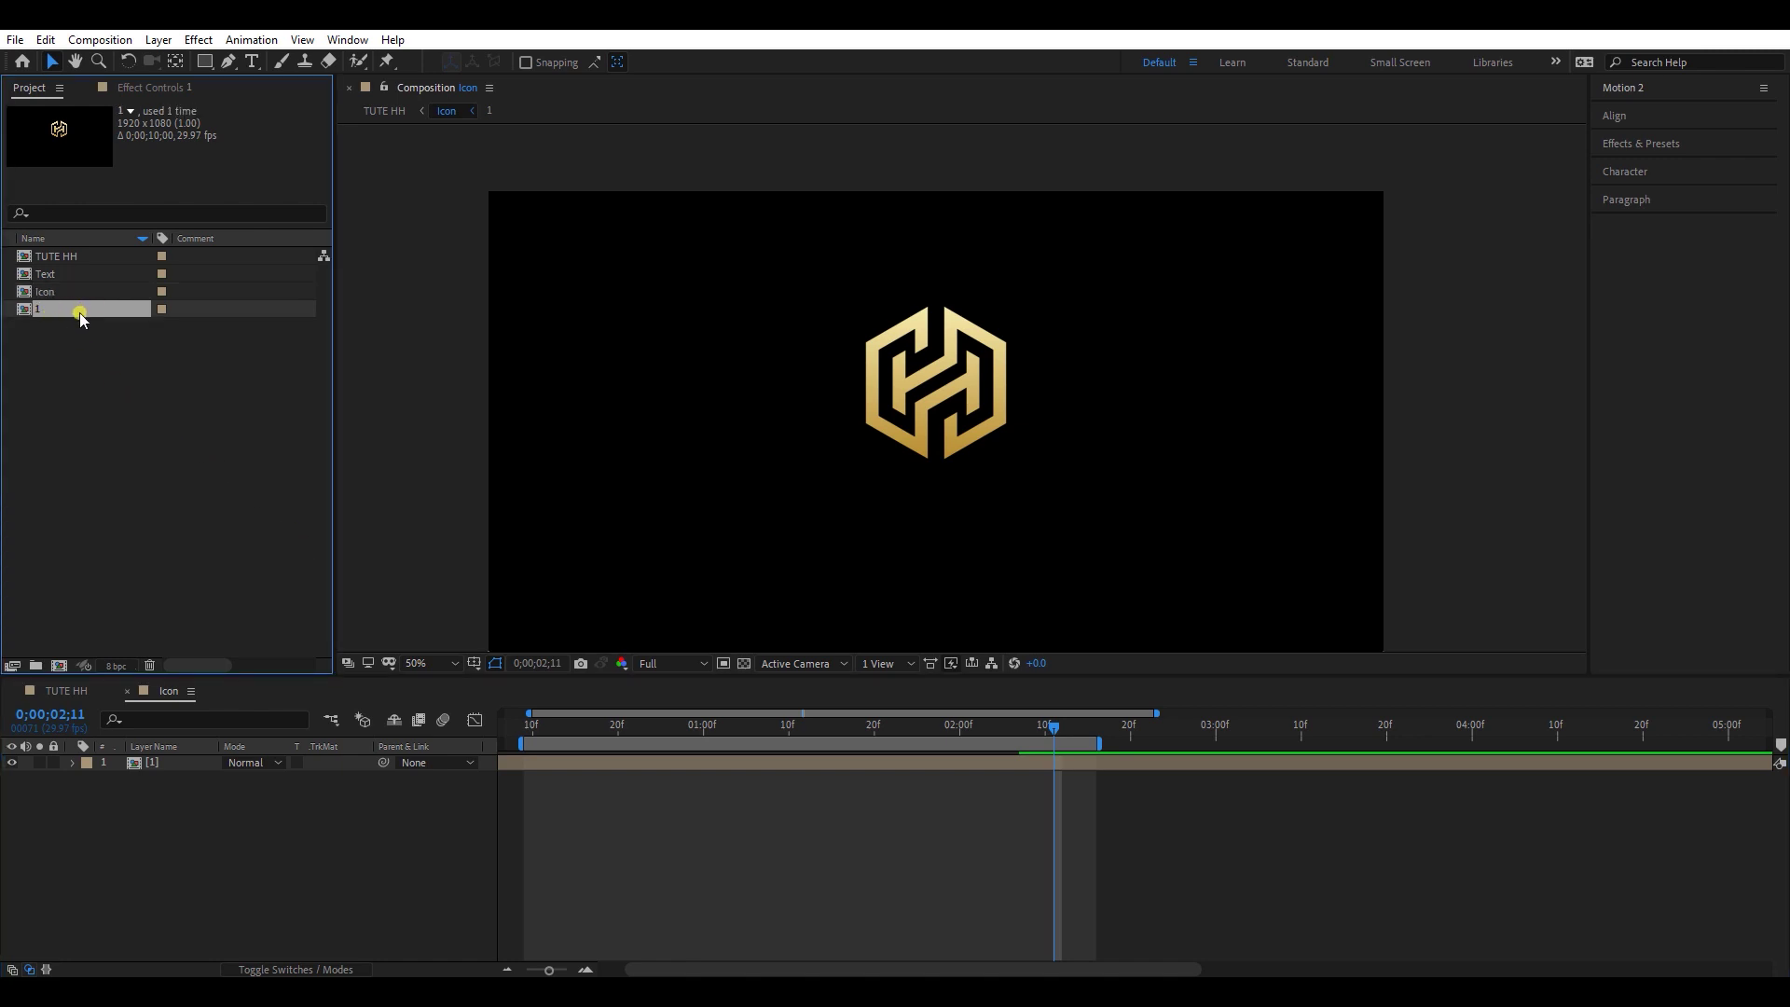
key(ctrl+d)
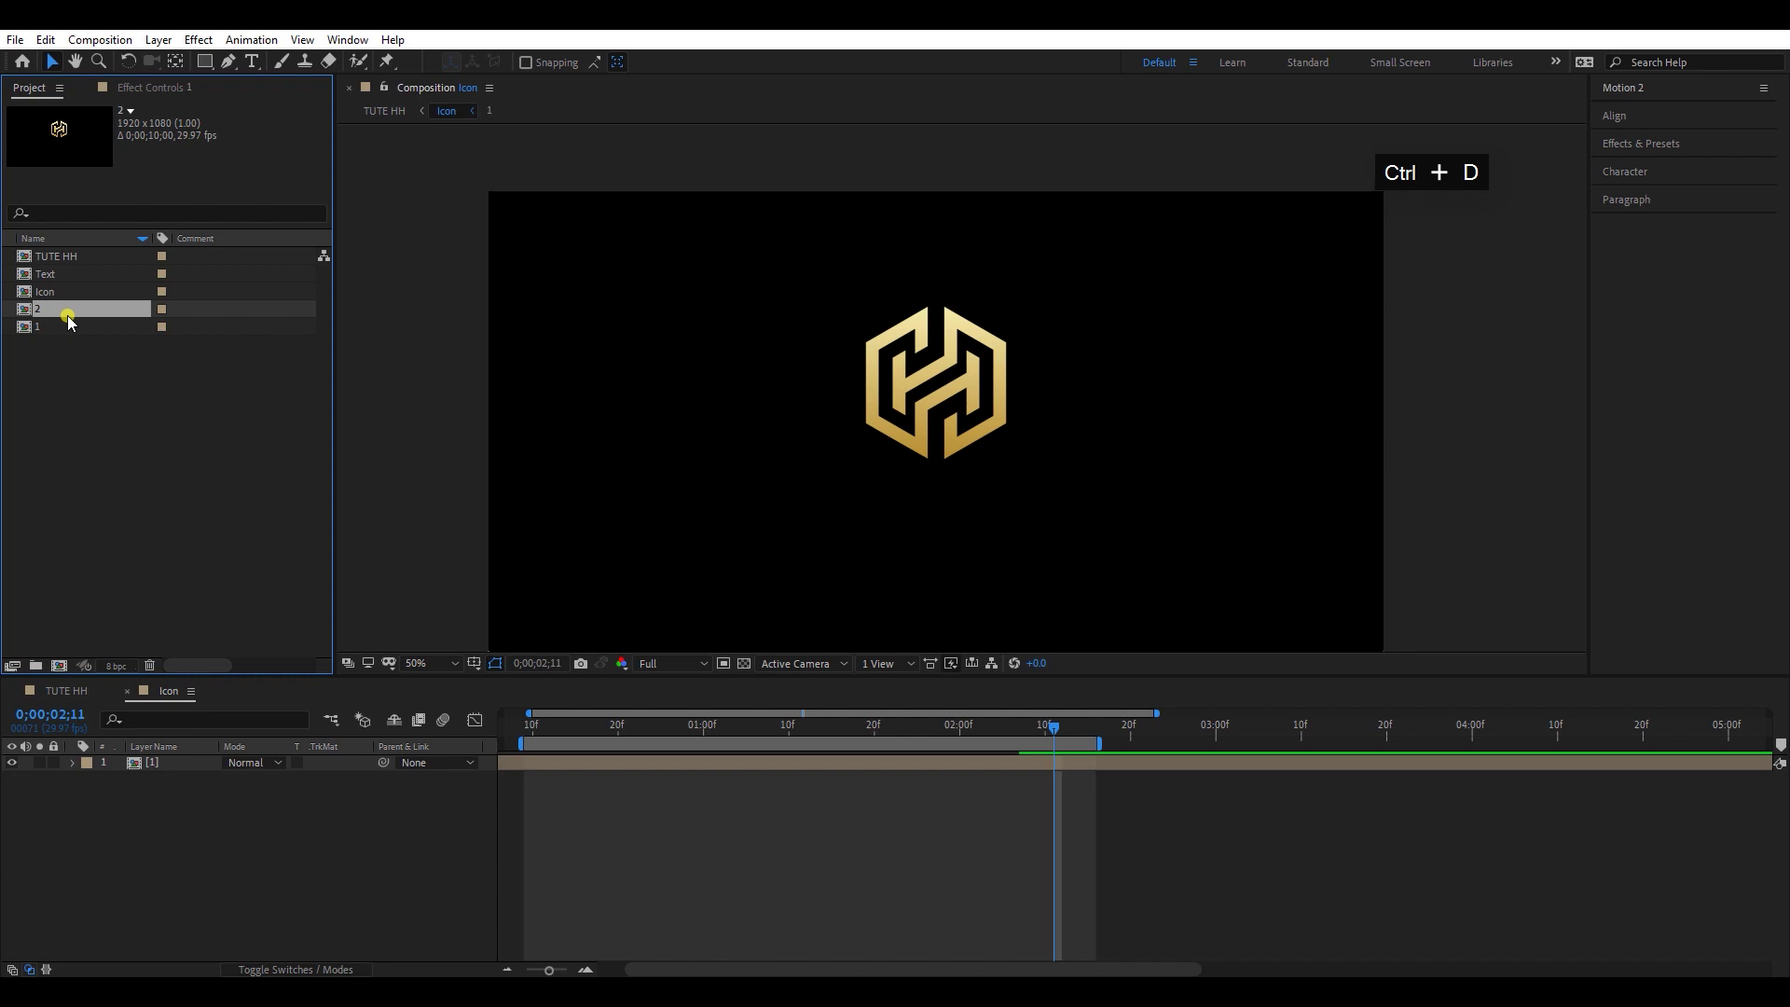
drag(67, 320, 108, 782)
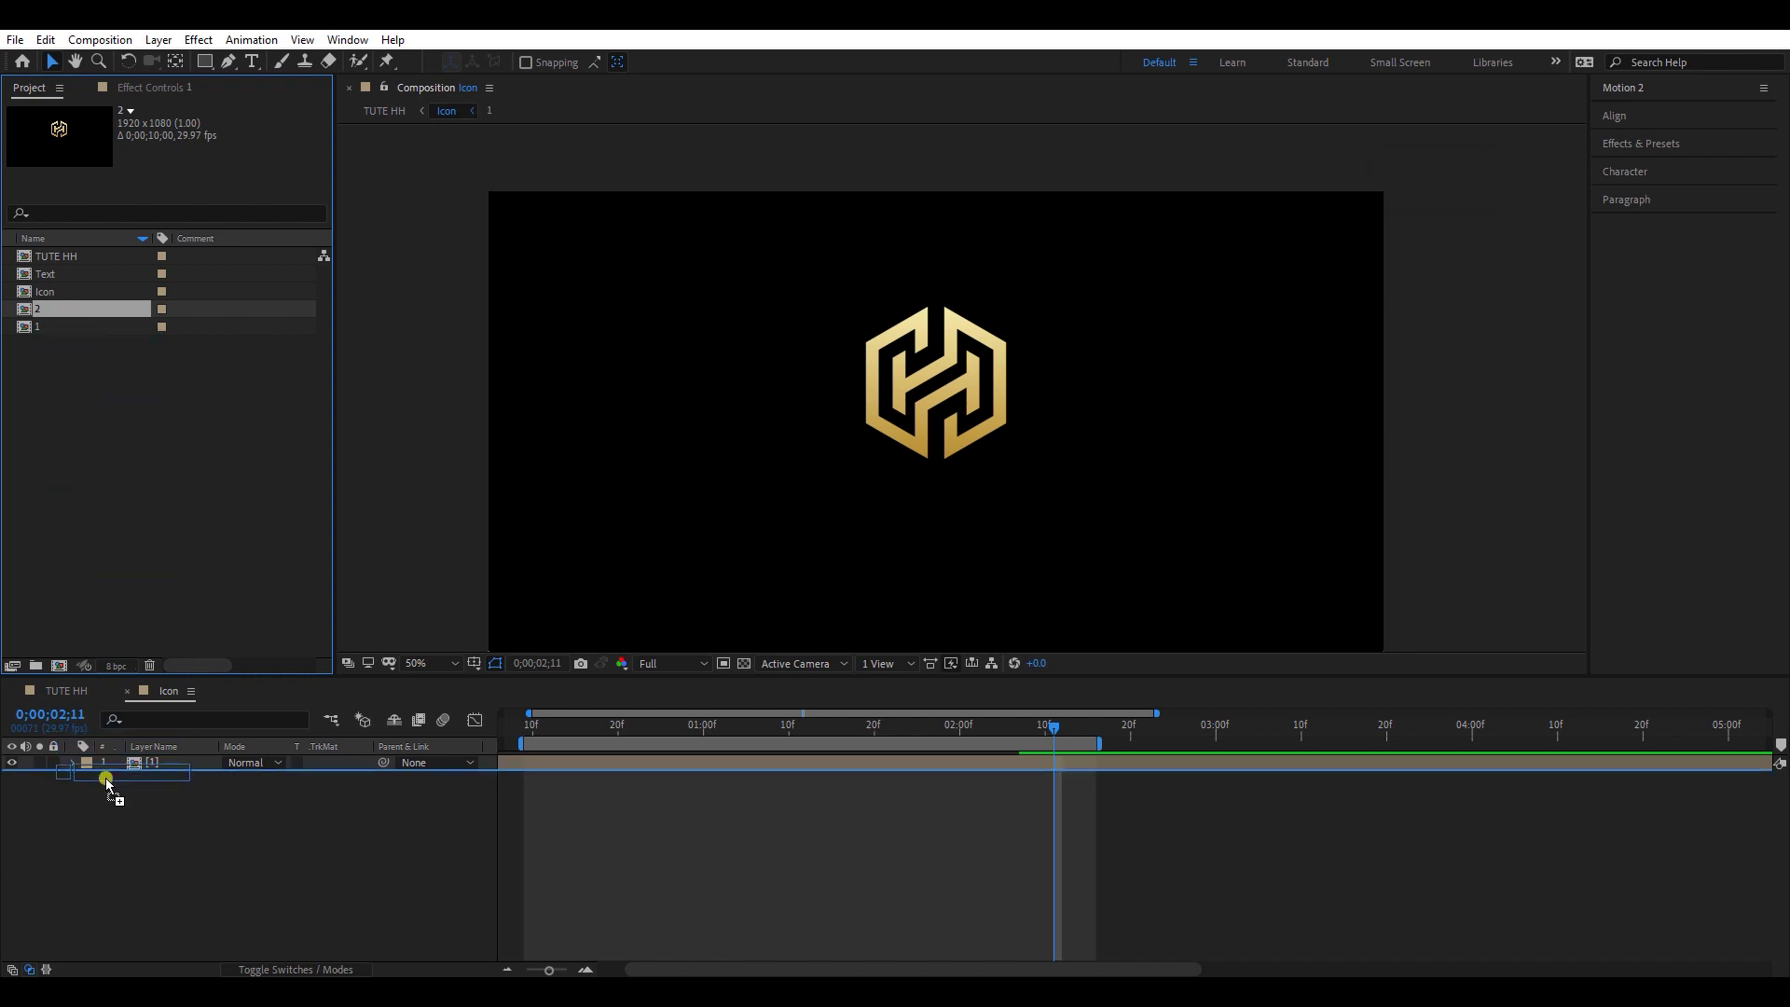
Step: Shift layer 1 five frames later in the Icon composition so it starts at 0;00;00;05
drag(760, 967, 664, 968)
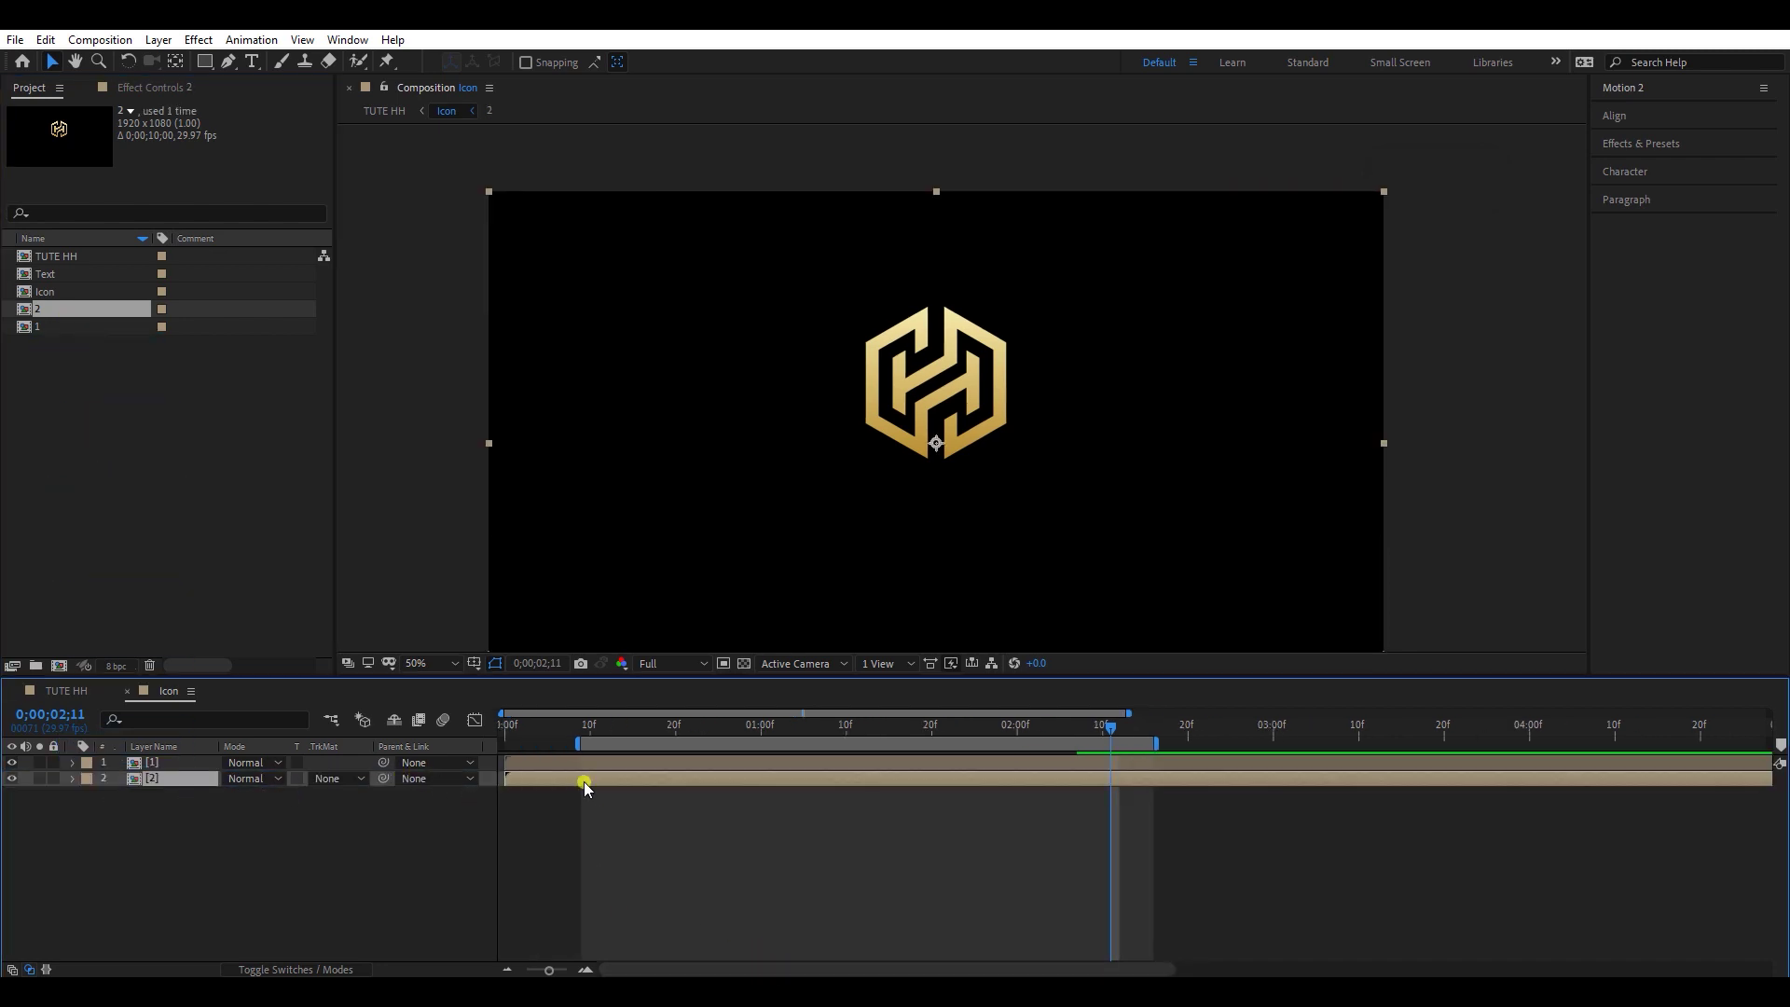
key(ctrl+alt+slash)
click(679, 931)
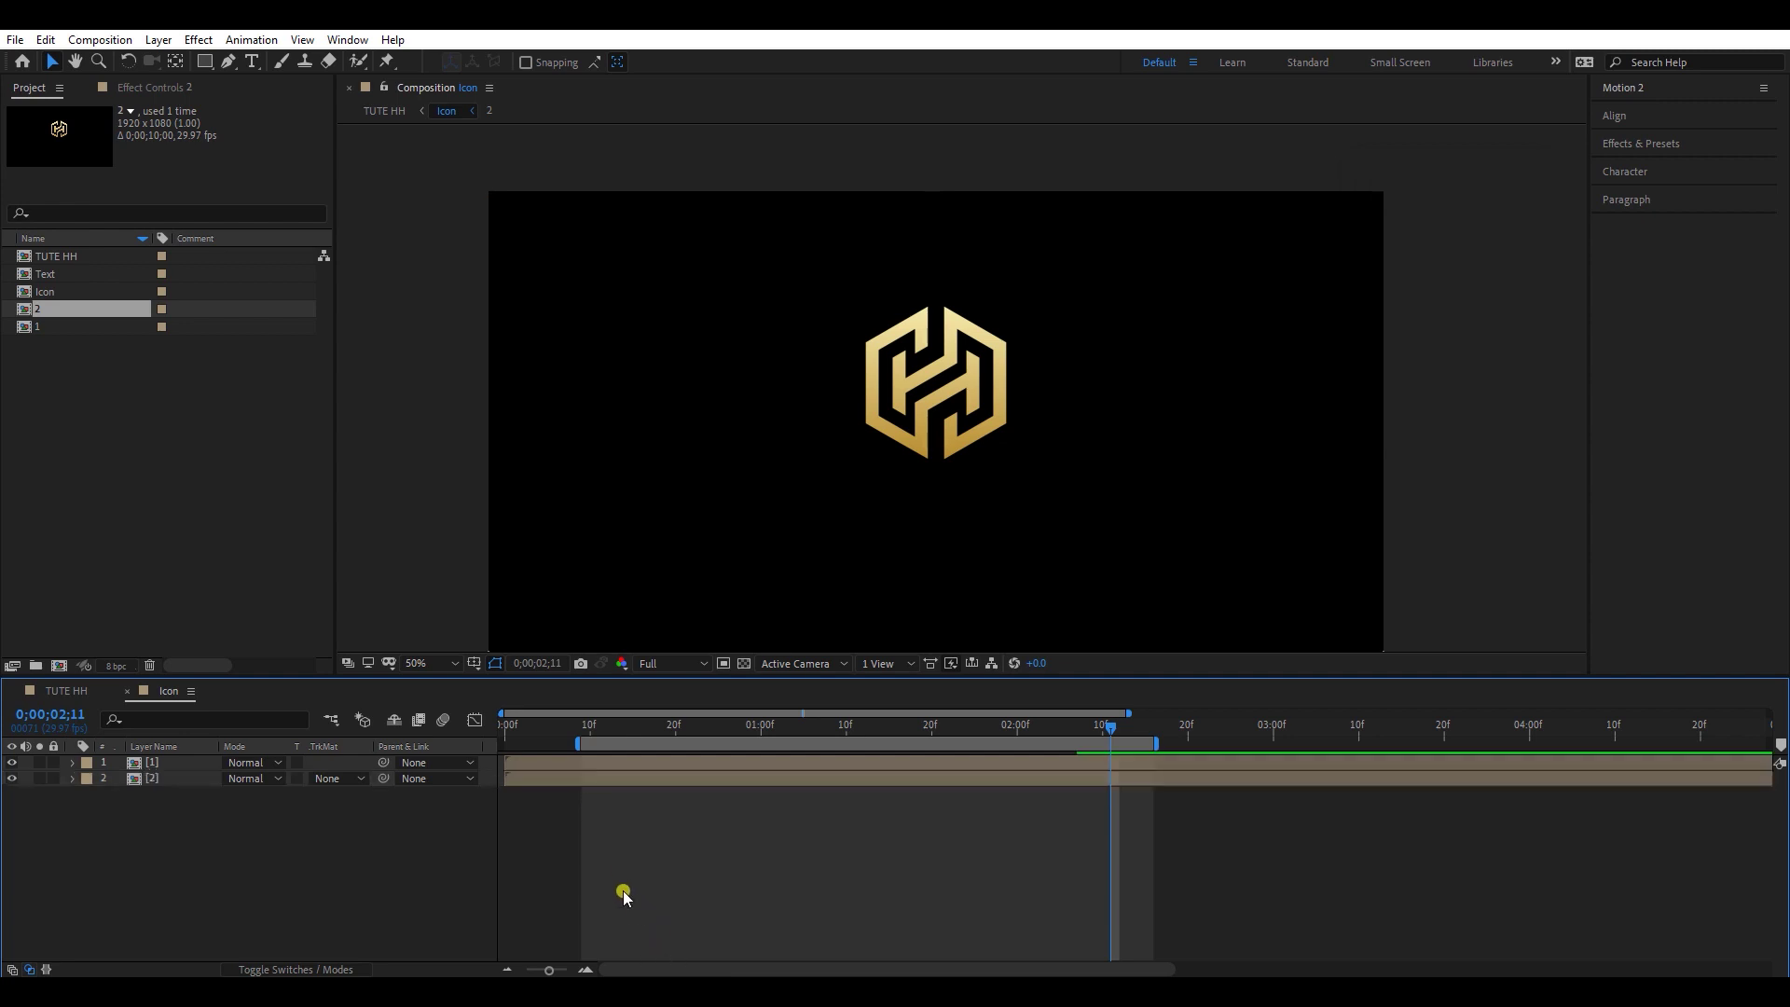
alt+scroll(631, 911, up, 3)
drag(631, 967, 591, 960)
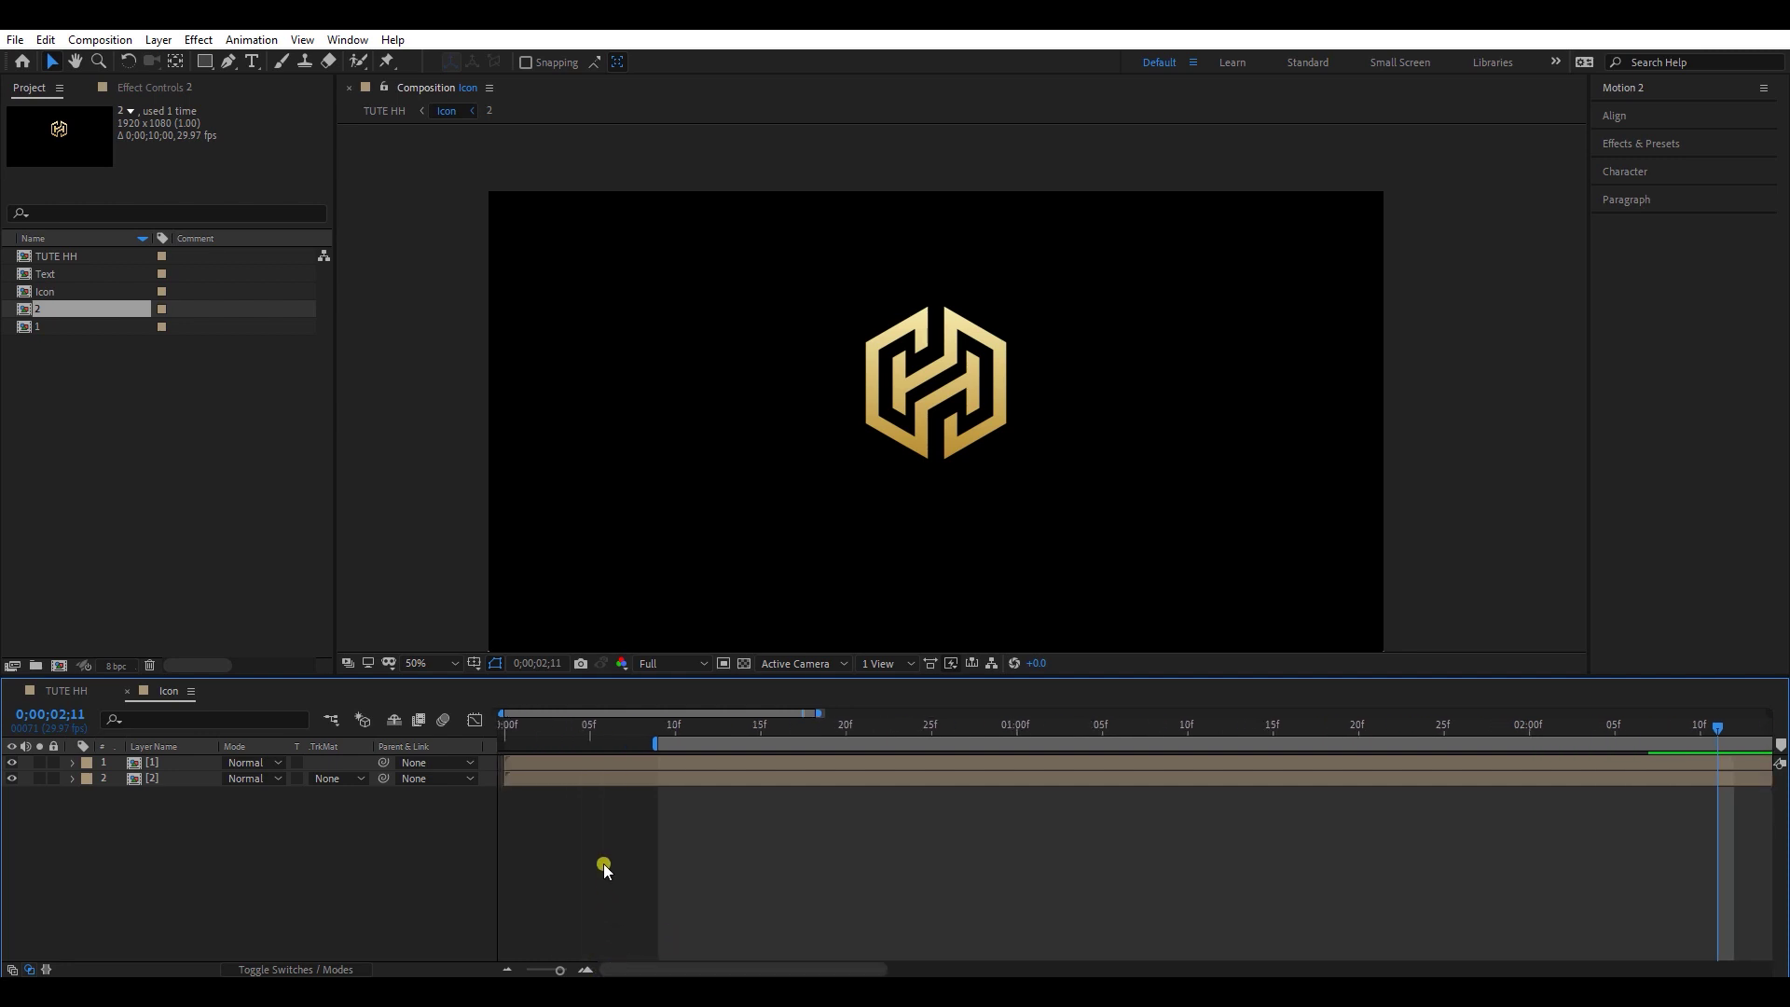
click(567, 765)
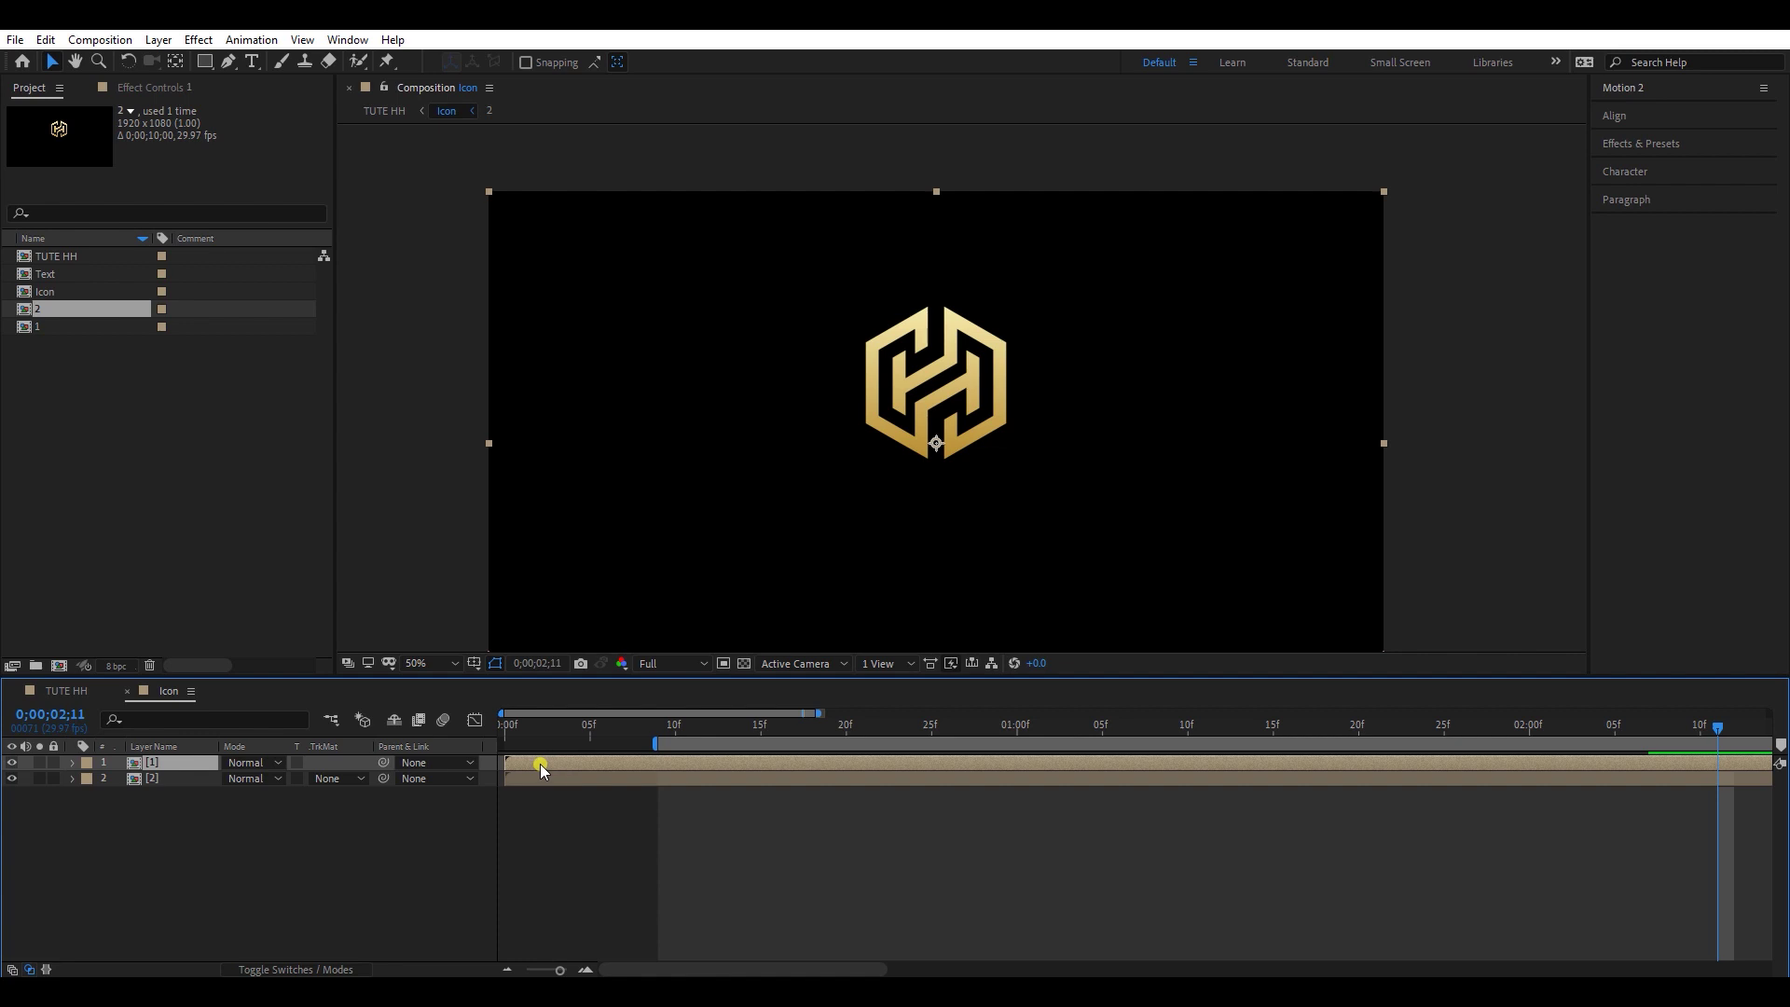
drag(522, 765, 575, 769)
Step: Find the Fill effect and apply it to layer 2
click(602, 780)
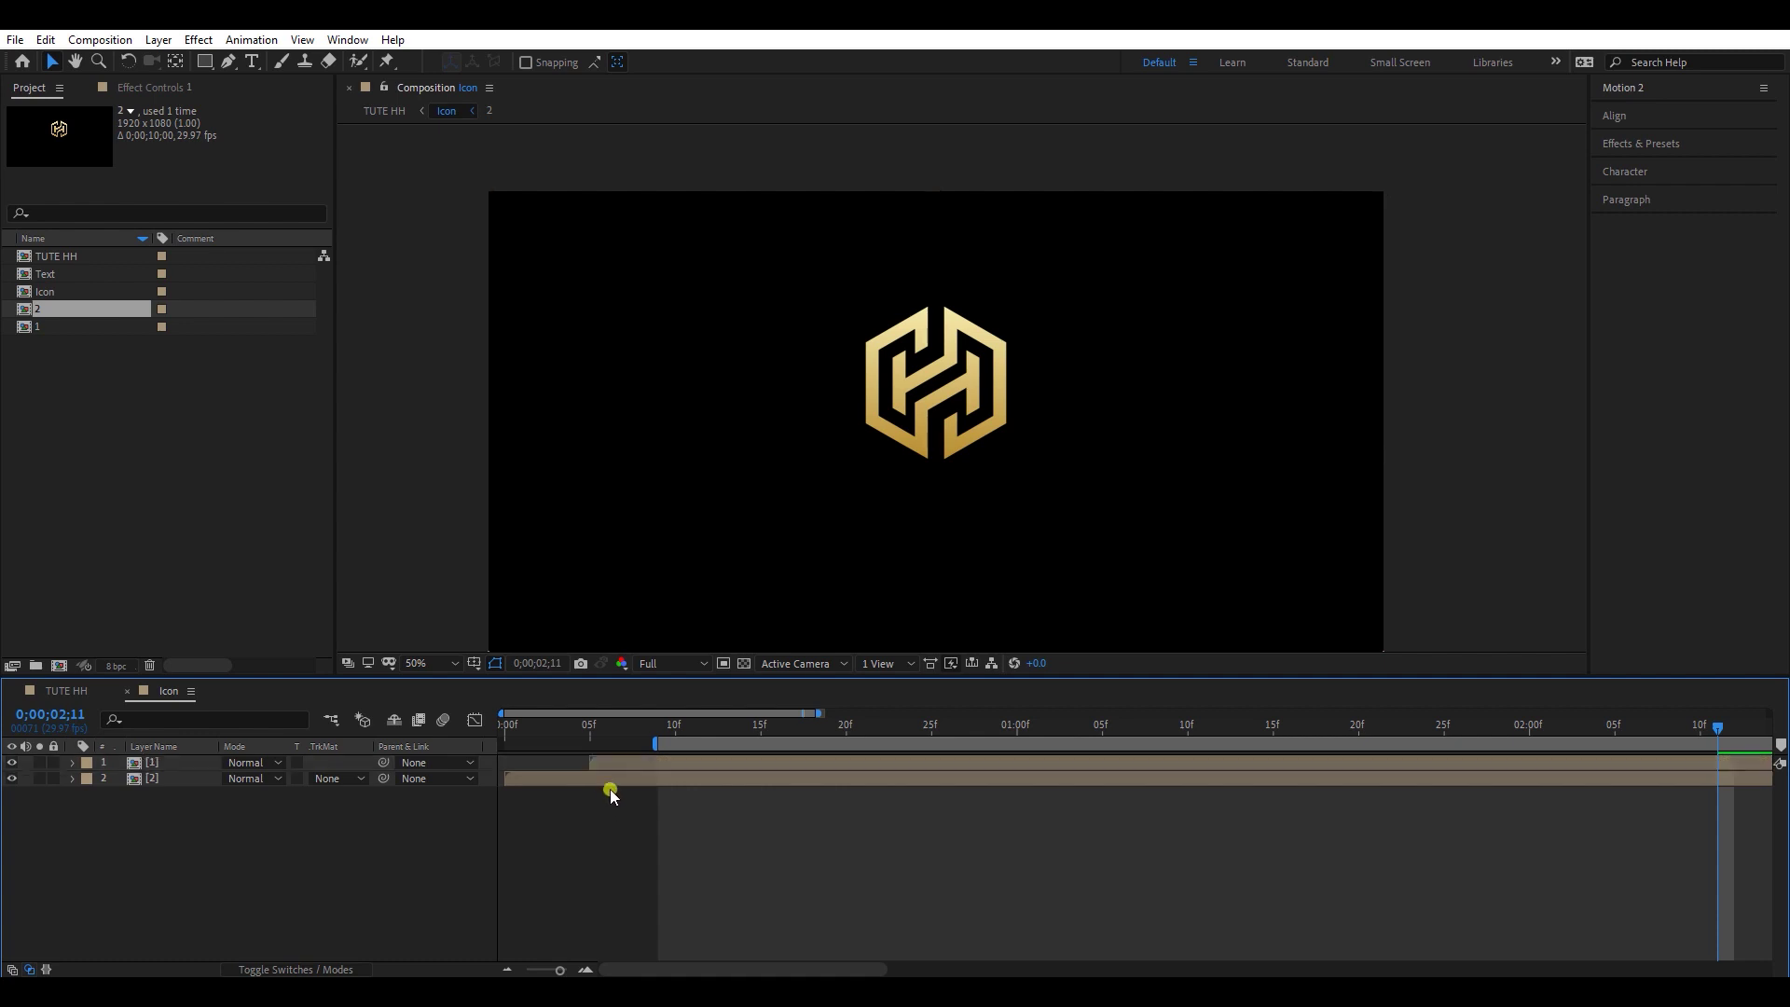
click(1652, 145)
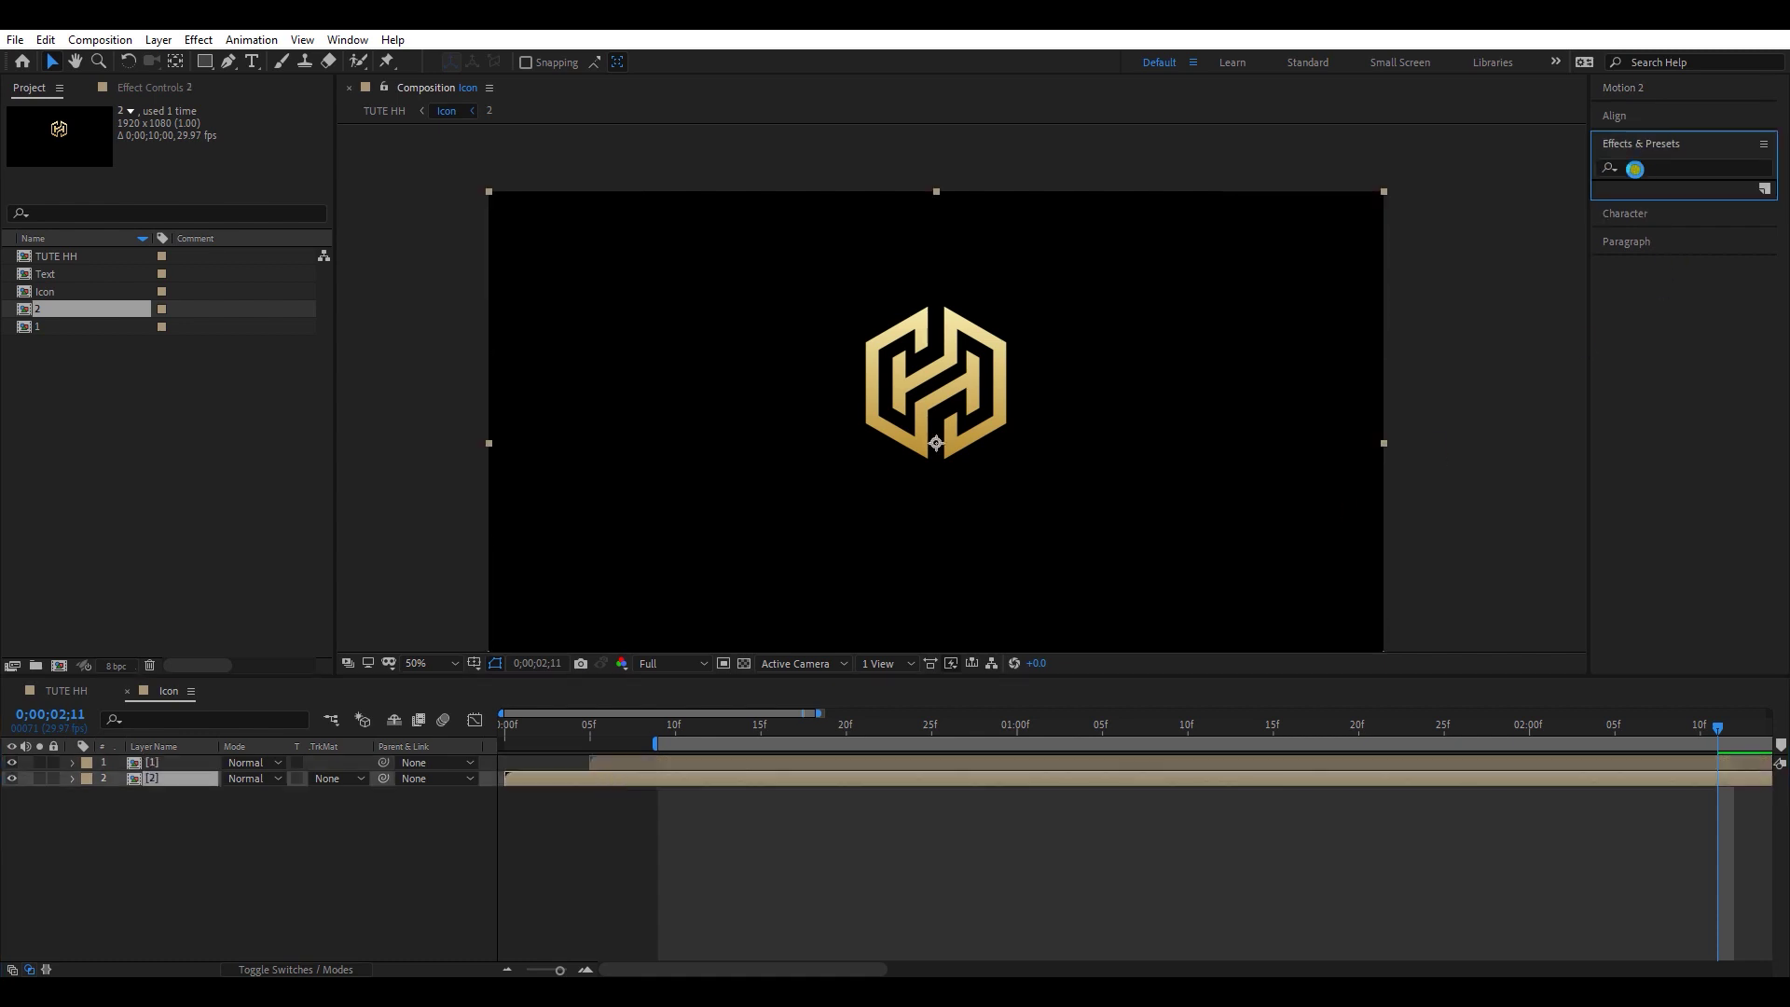
click(1635, 169)
text(fill)
drag(1662, 283, 662, 791)
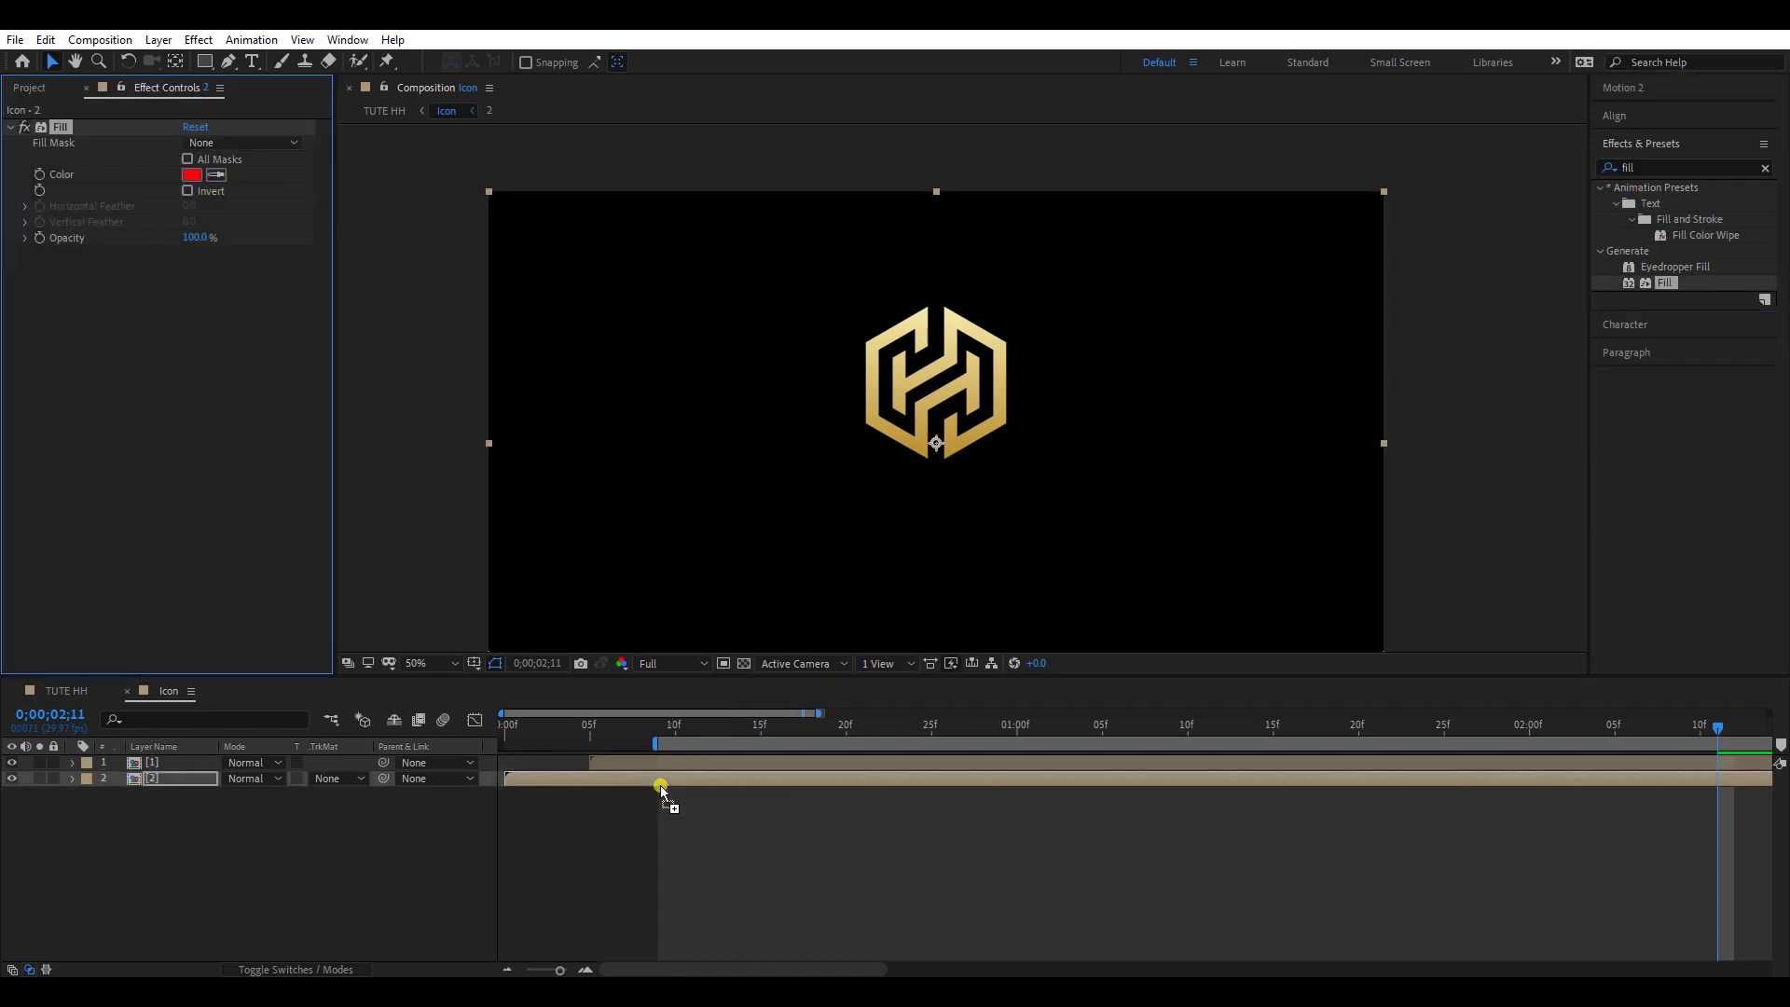
Step: Set the Fill effect's colour on layer 2 to white
click(191, 174)
drag(1284, 438, 1251, 382)
click(1690, 411)
click(712, 856)
Step: In composition 2, set the stroke width of all four matte shape layers to 5 px
click(729, 782)
double_click(730, 782)
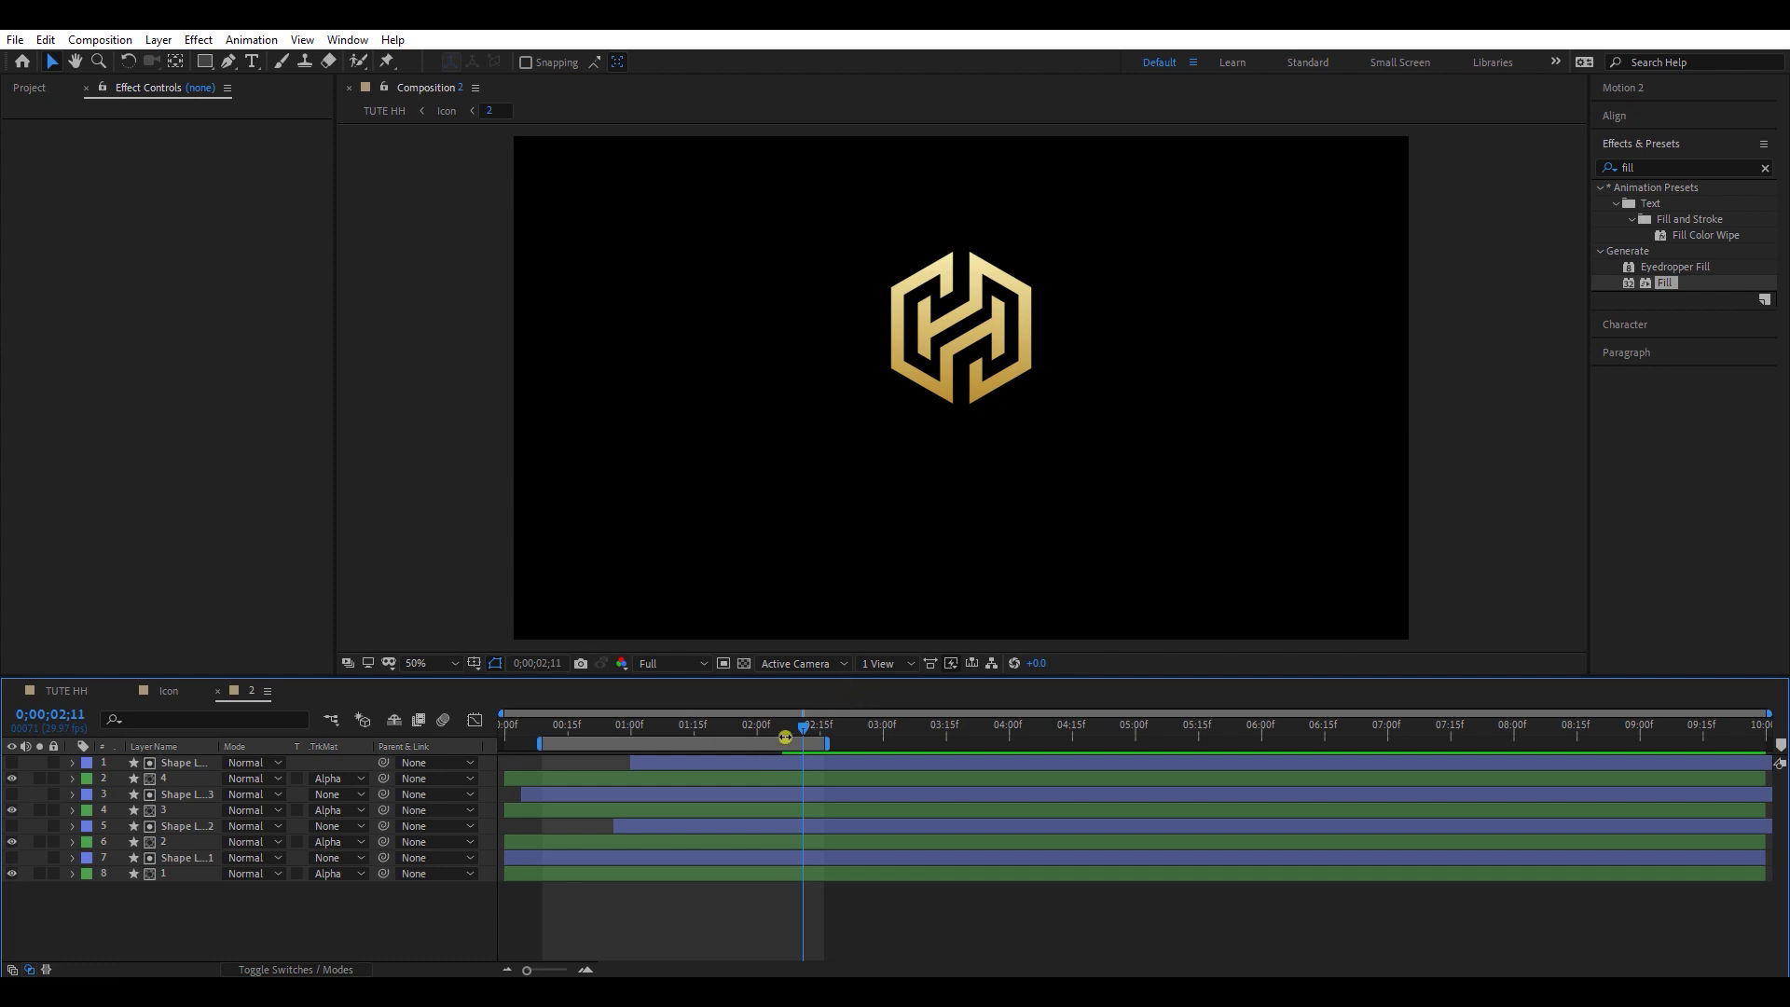
click(674, 761)
ctrl+click(652, 793)
ctrl+click(652, 824)
ctrl+click(650, 858)
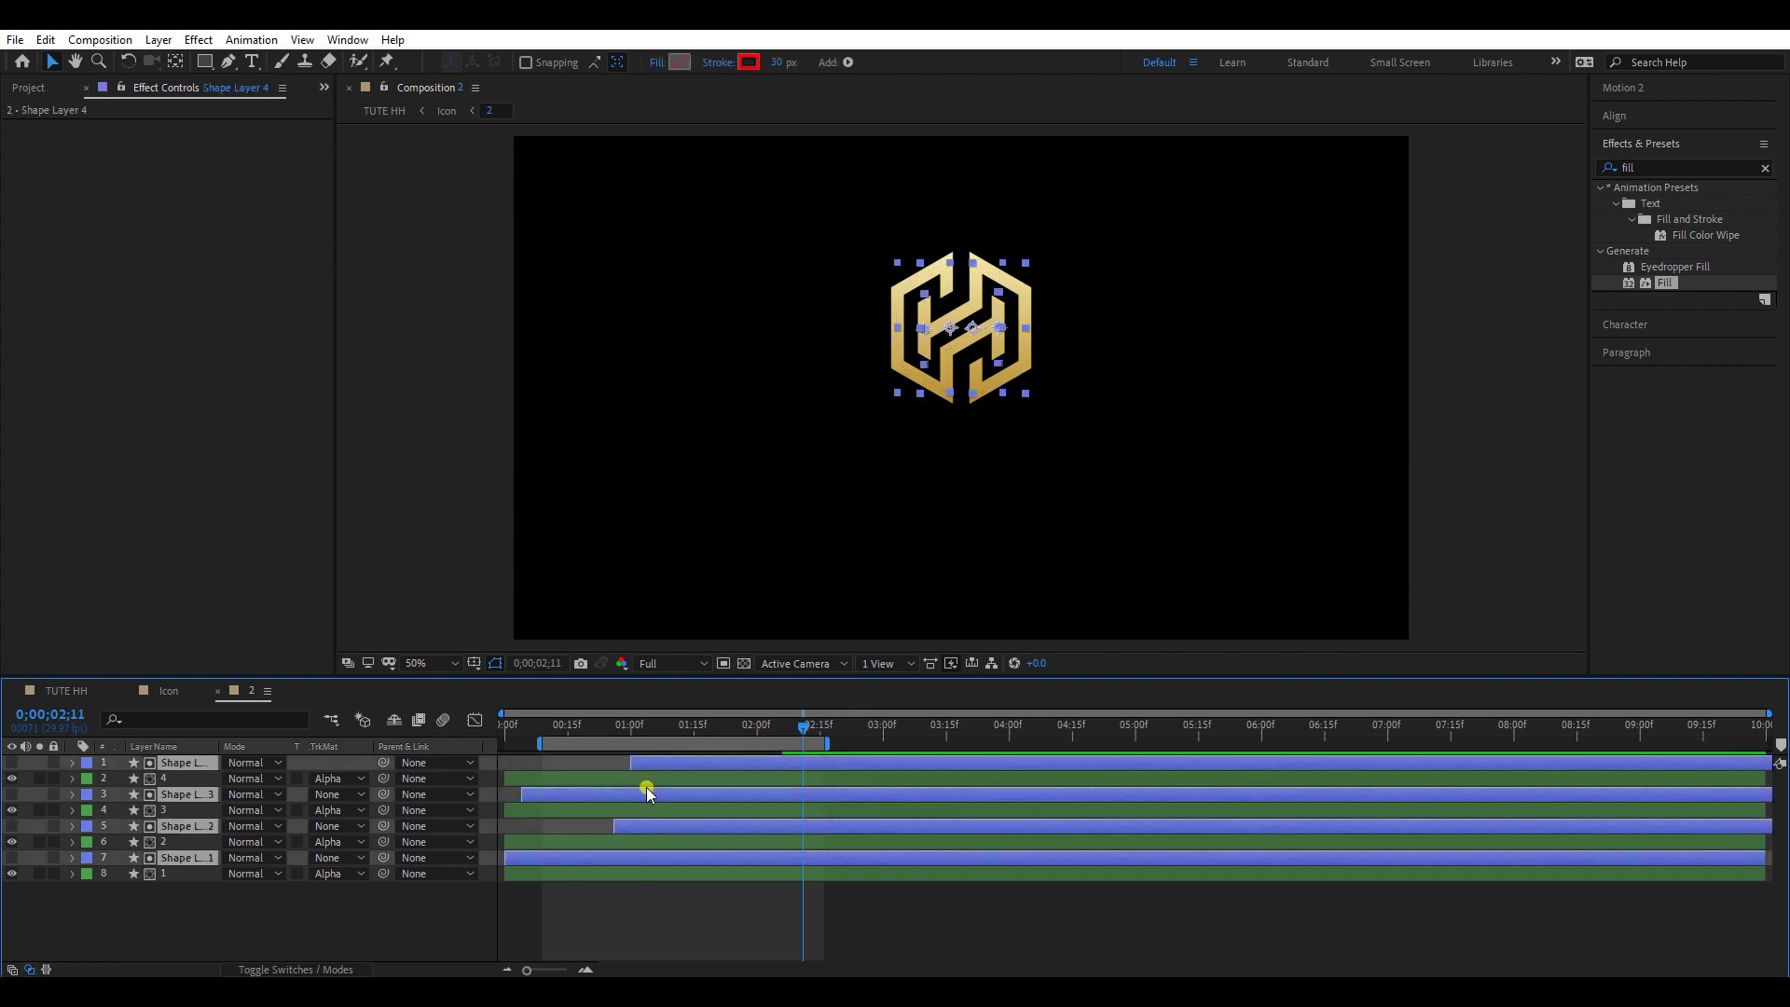
click(780, 65)
text(5)
key(Return)
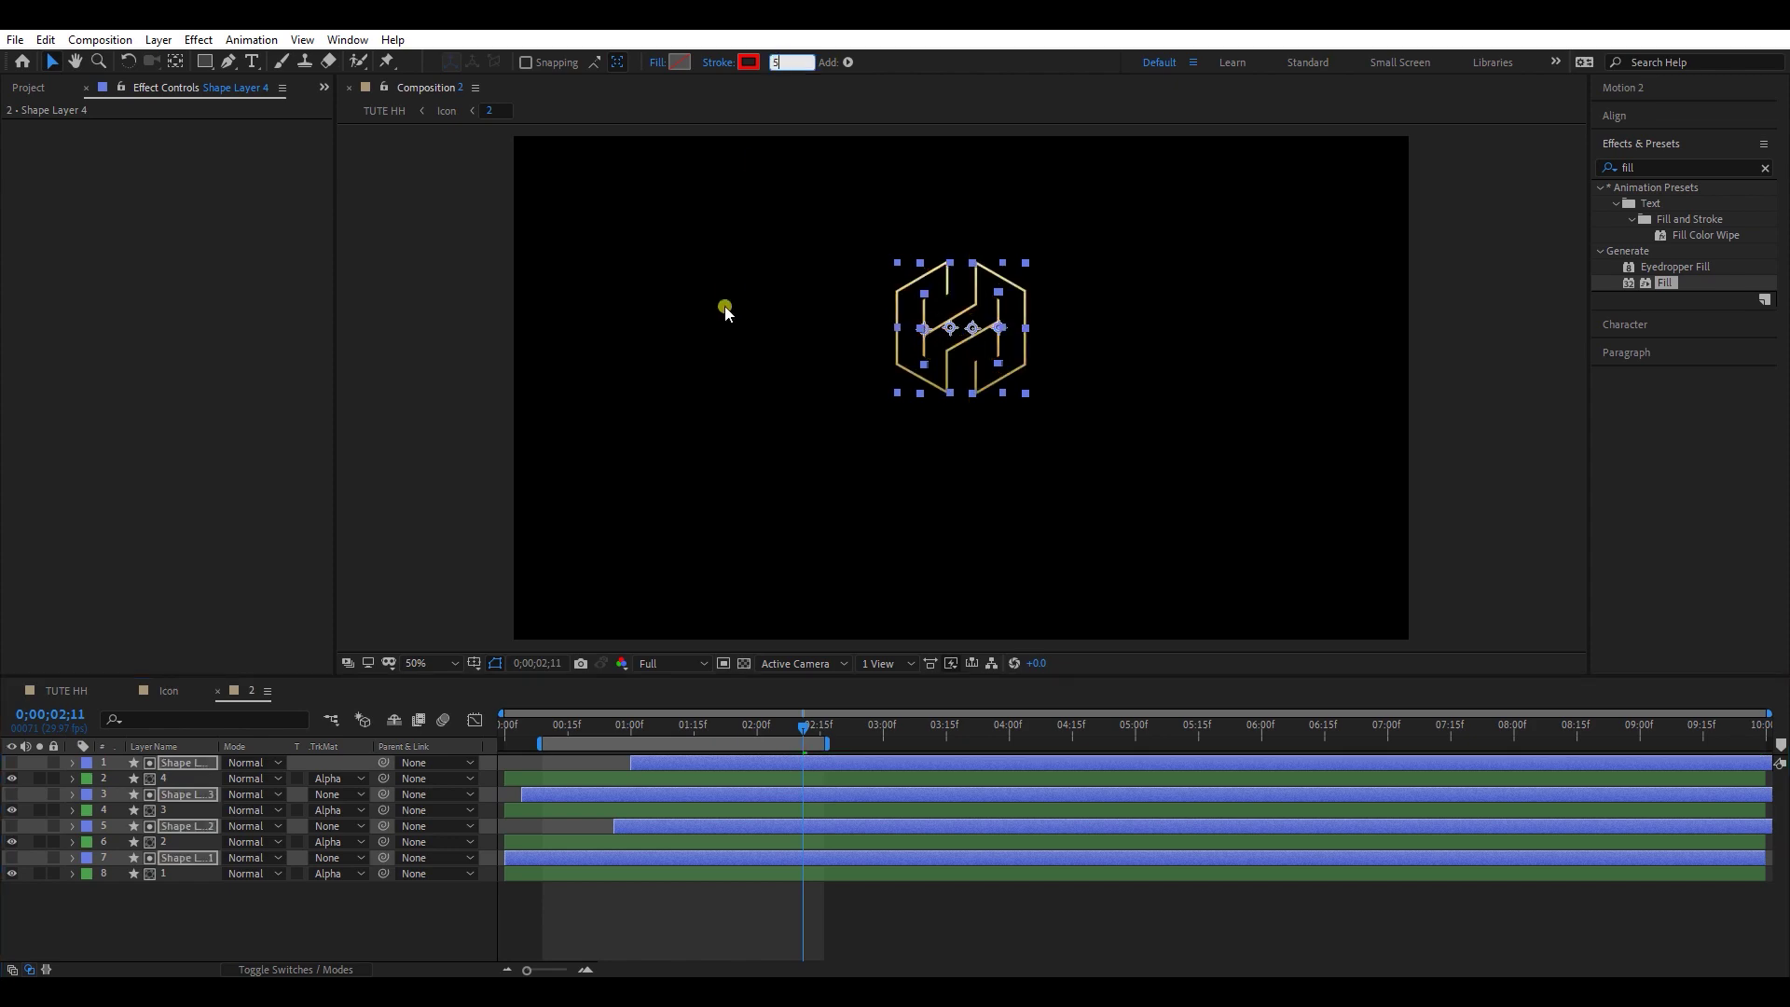
click(979, 463)
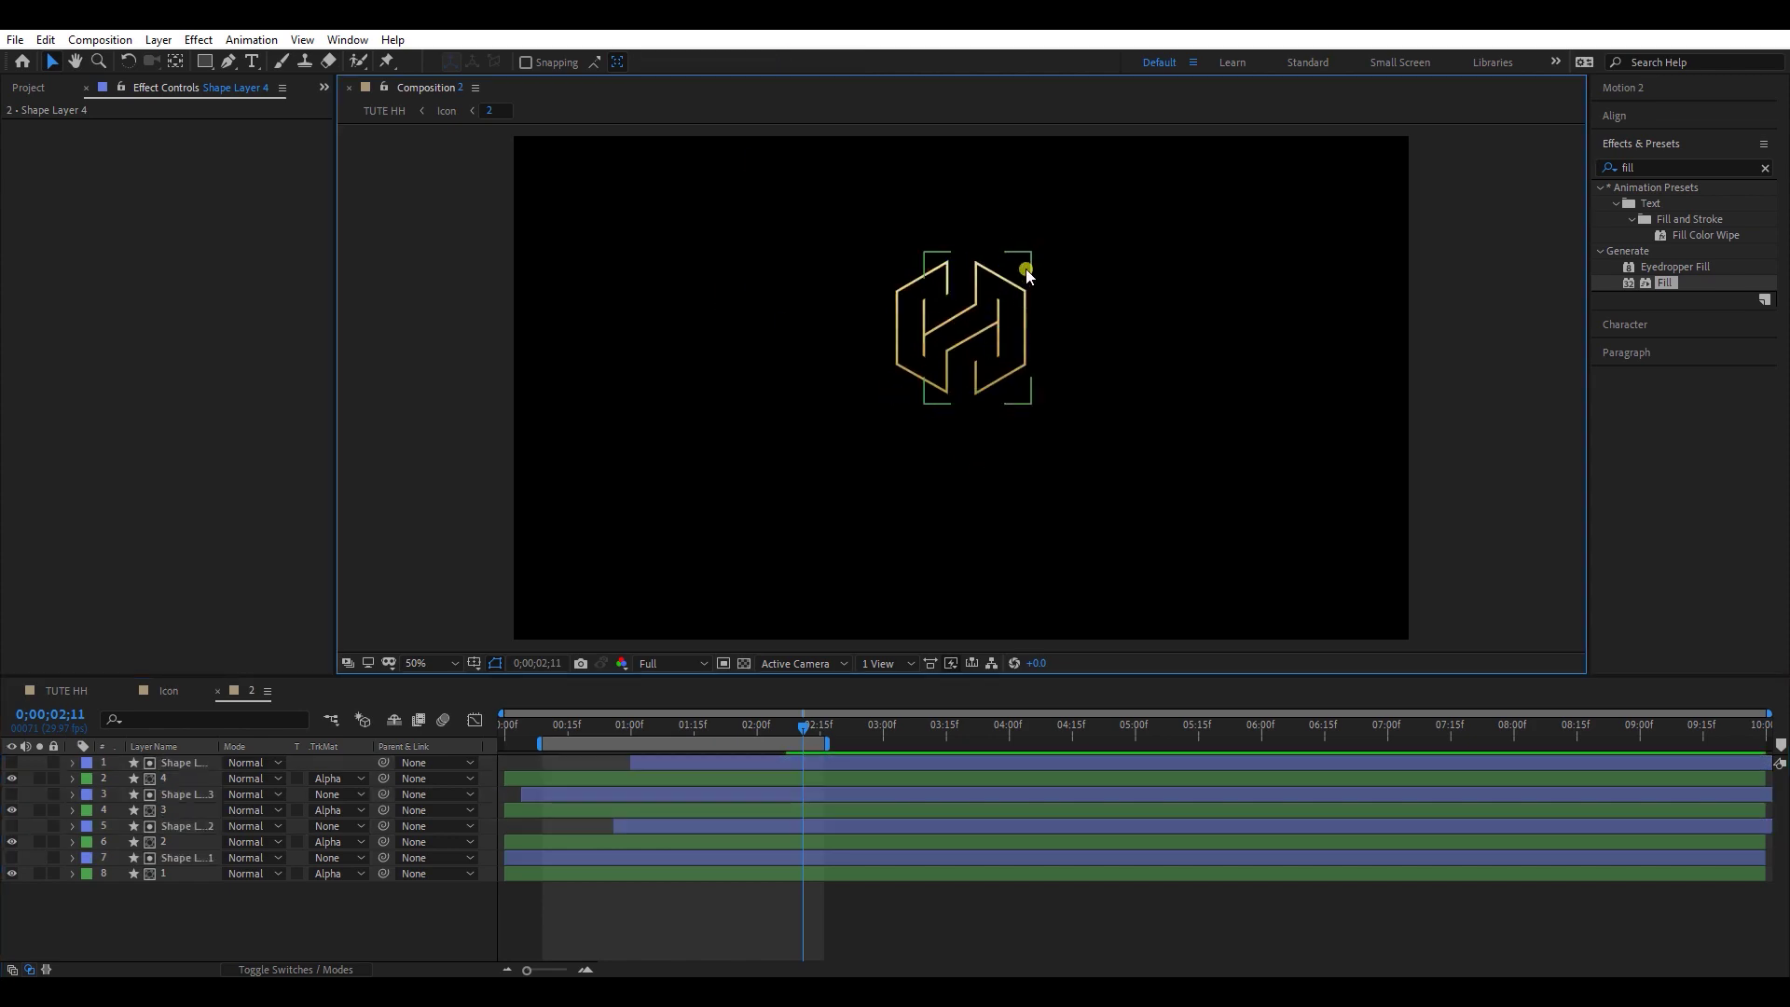
Step: Preview the Icon composition from the start to check the thin white strokes against the gold reveal
scroll(1027, 267, up, 1)
drag(1189, 241, 1181, 313)
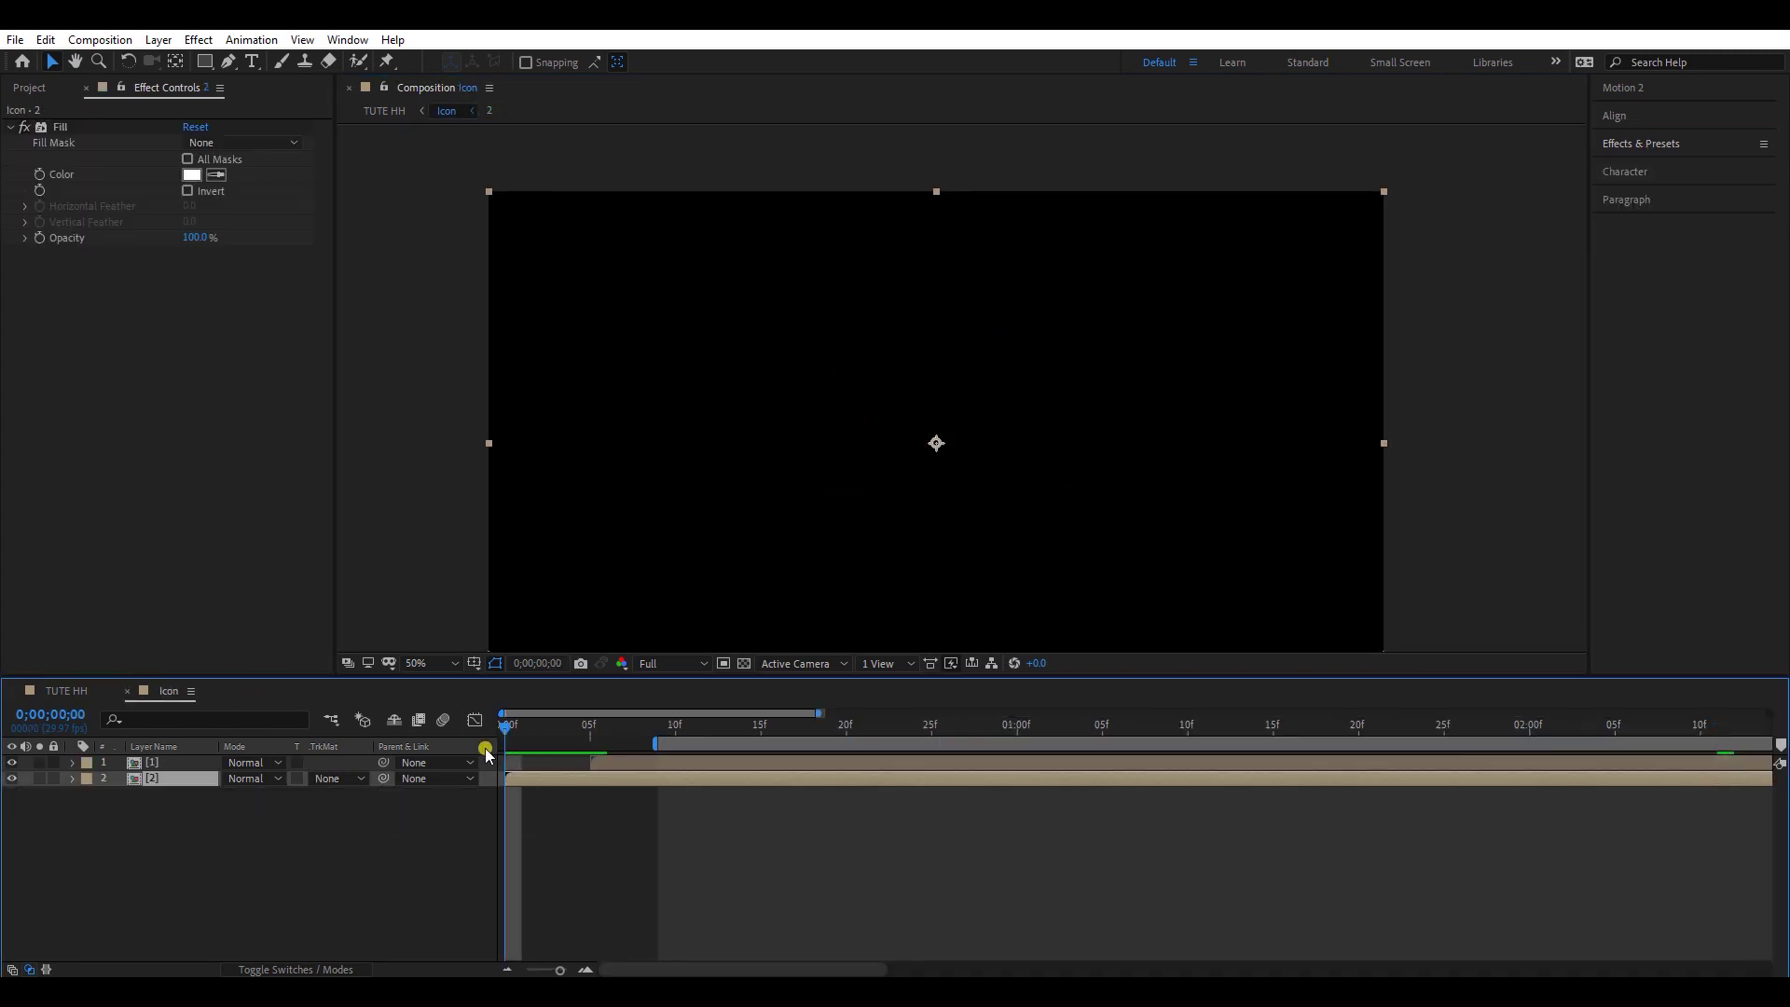
key(minus)
key(space)
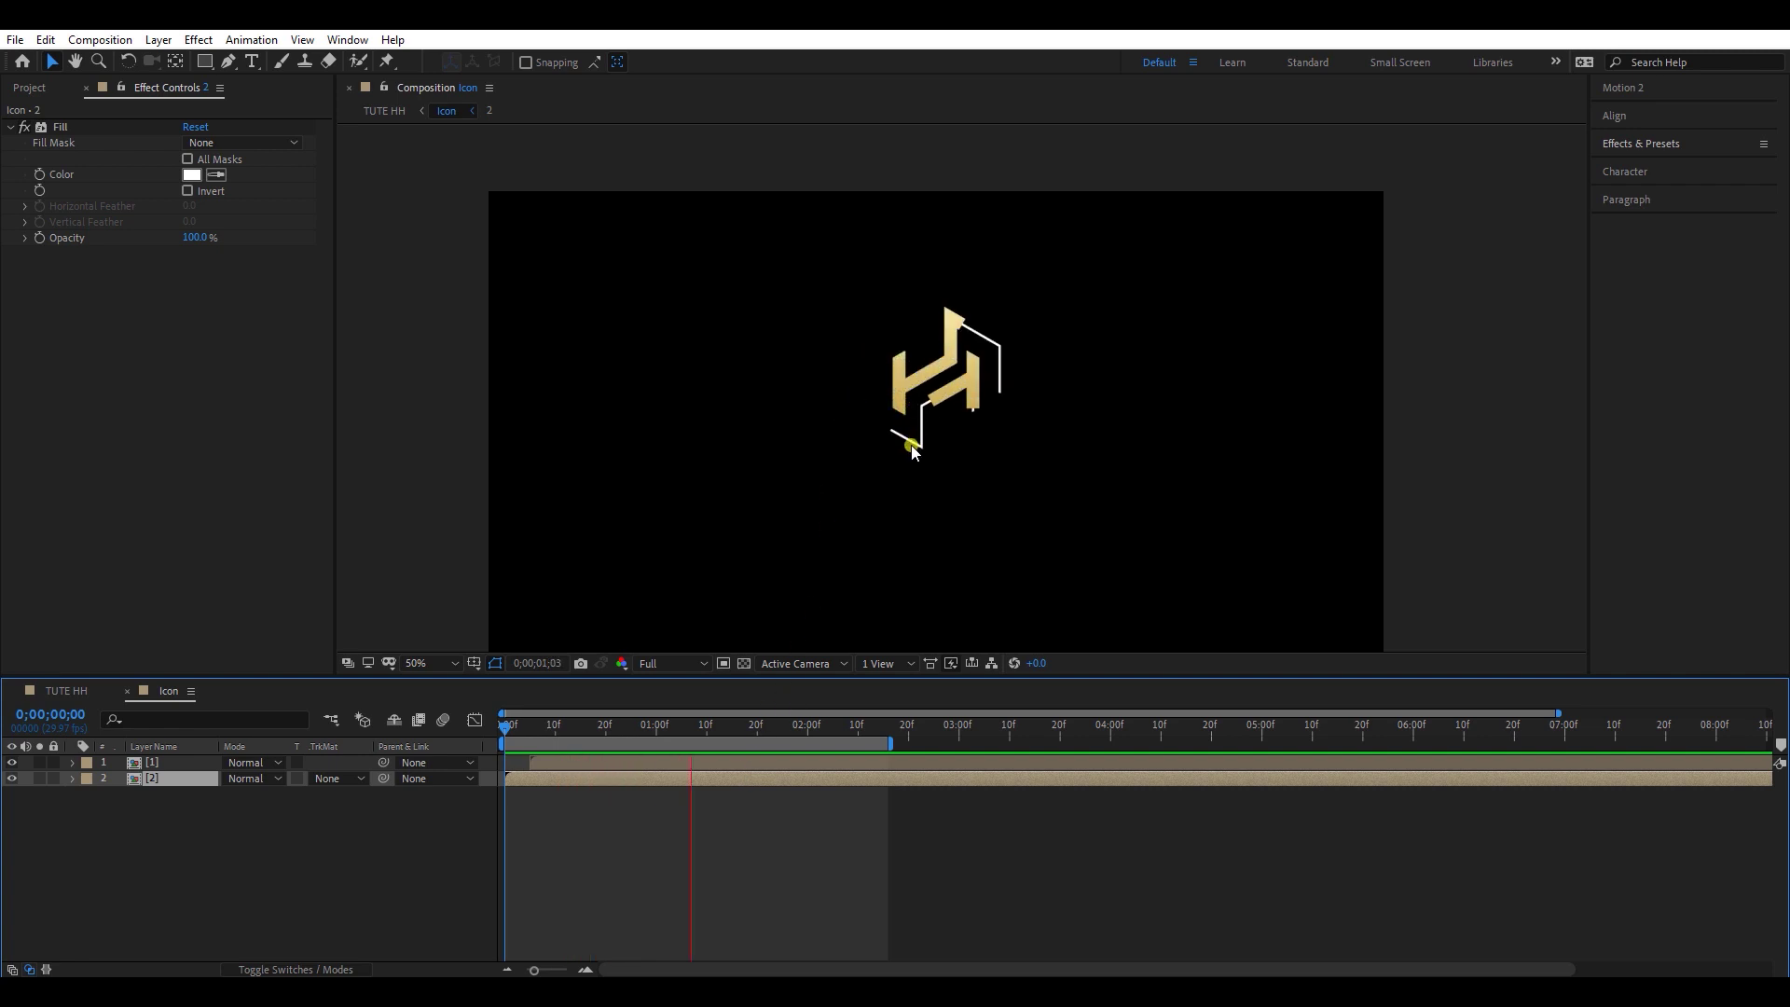
key(space)
key(equal)
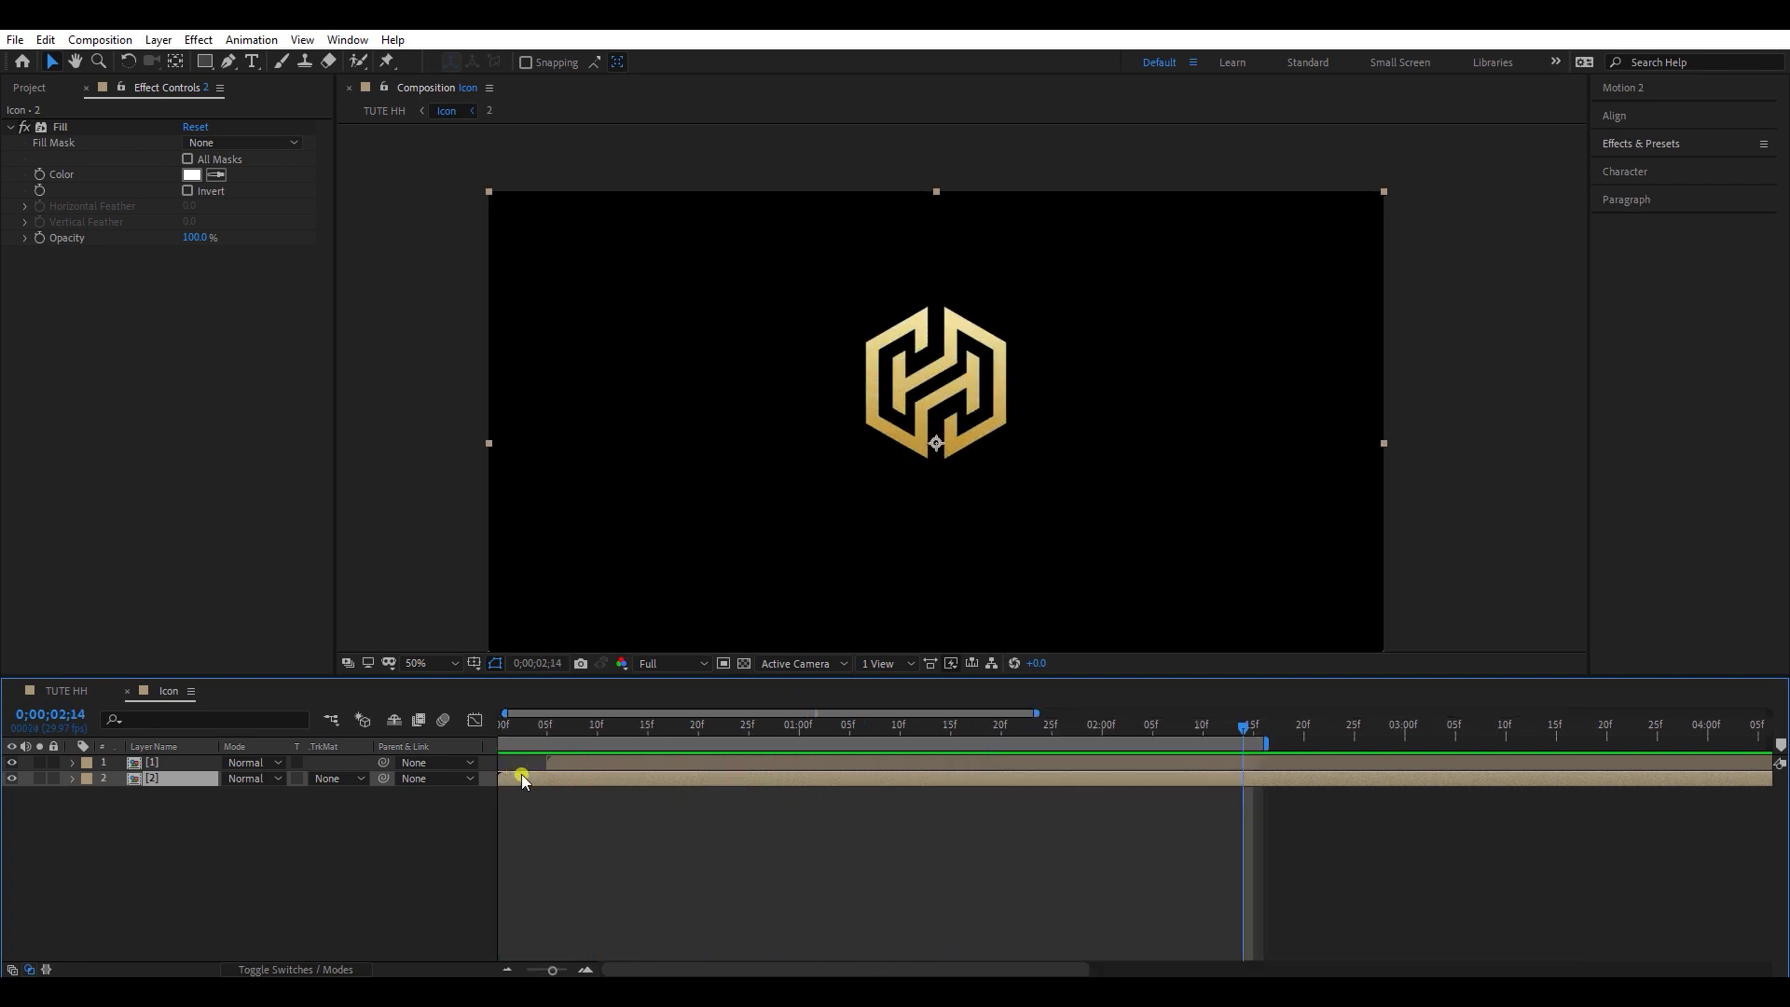
Step: Duplicate layer 1 in the Icon composition and shift the upper copy two frames later to 0;00;00;07
click(573, 769)
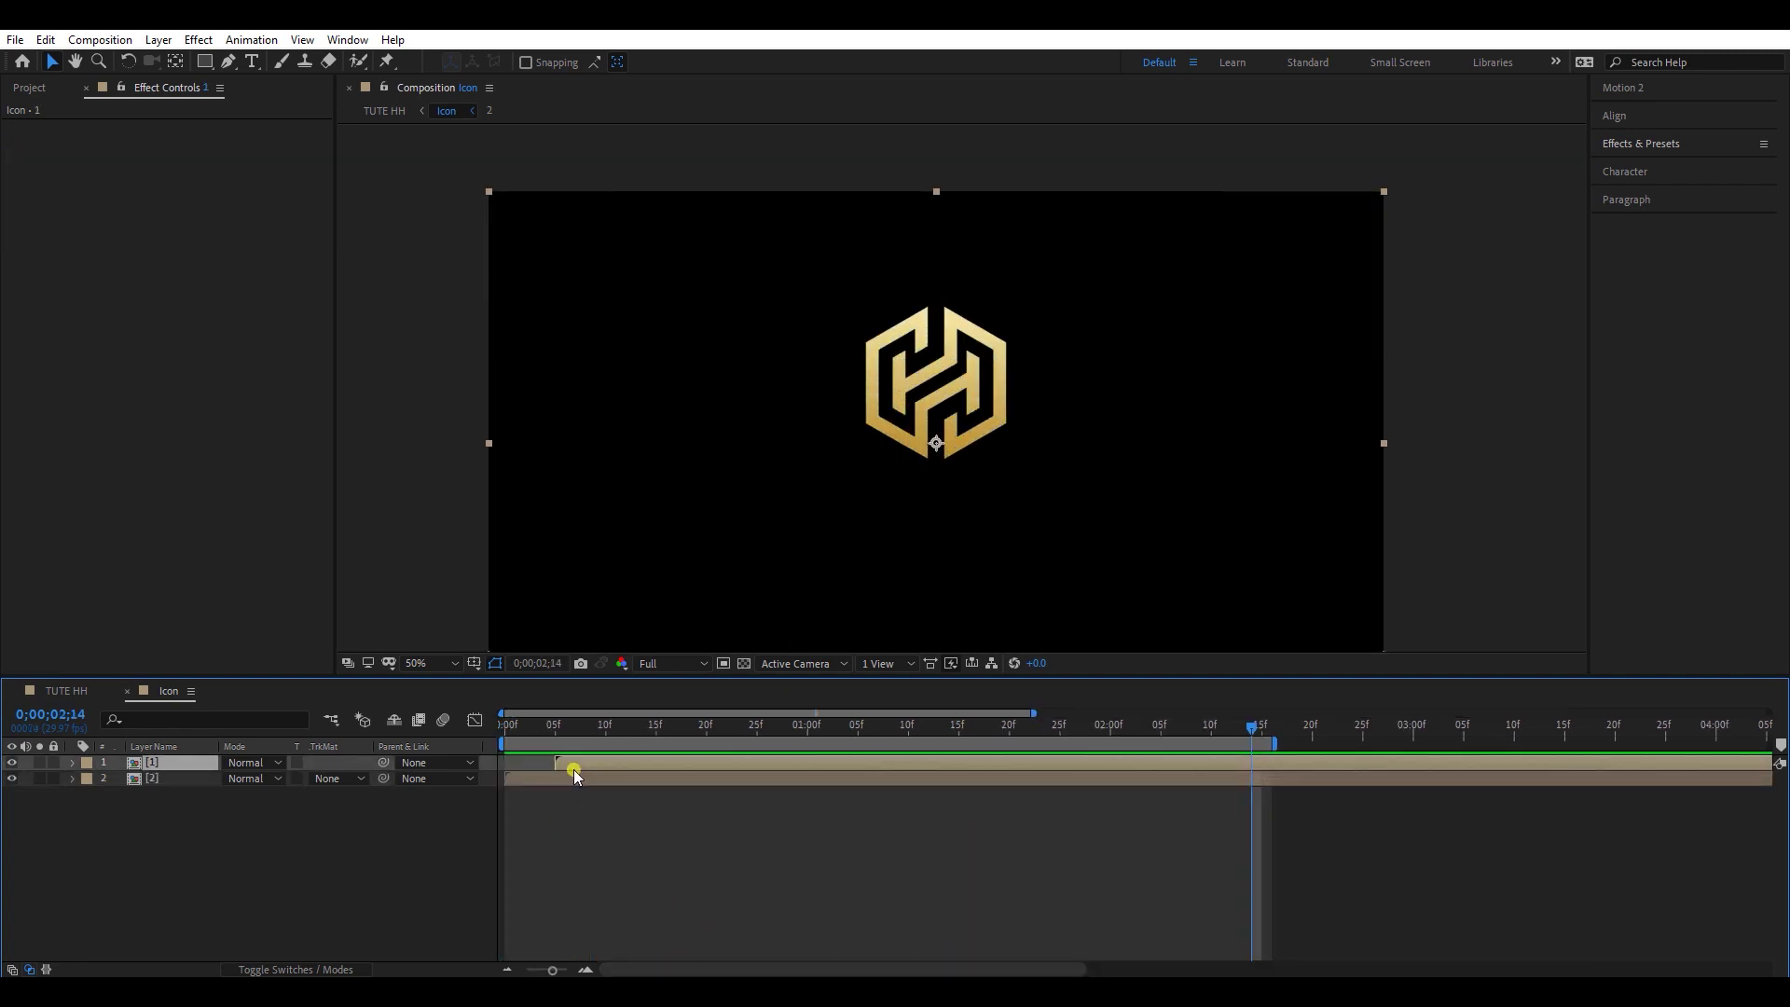
key(ctrl+d)
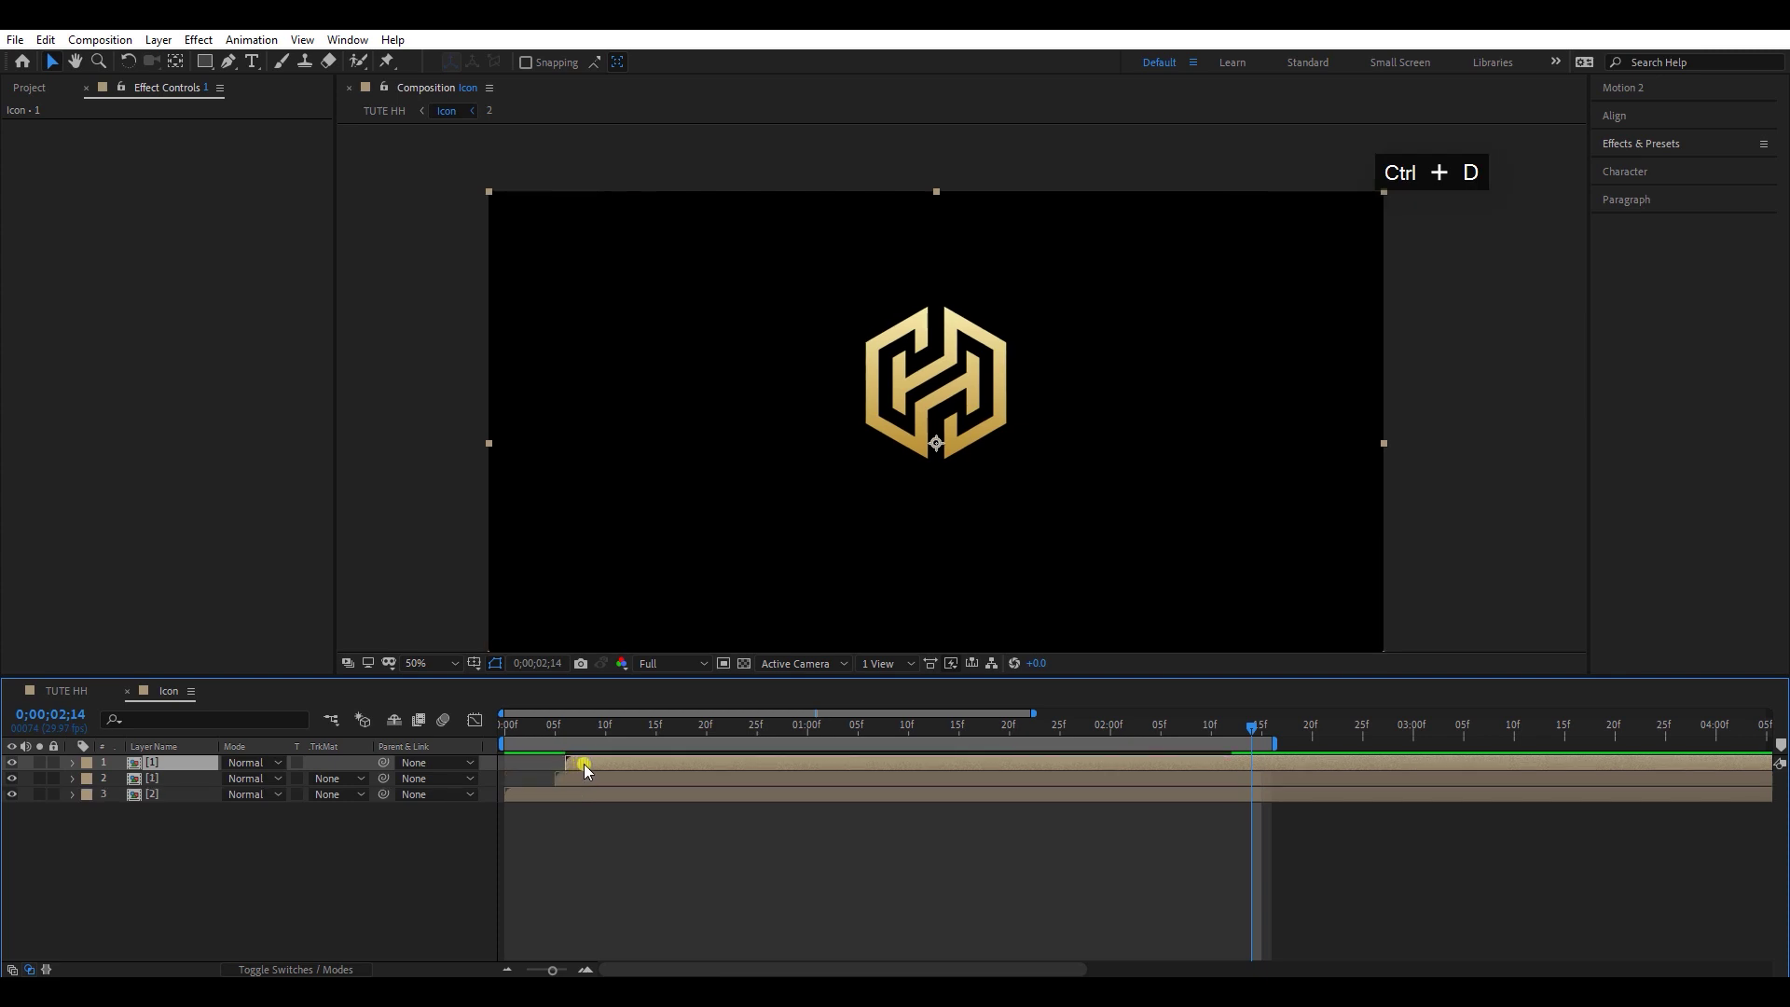
drag(585, 764, 591, 763)
Step: Apply the Fill effect to the middle layer, the lower copy of 1, and set its colour to 1C1C1C
click(584, 775)
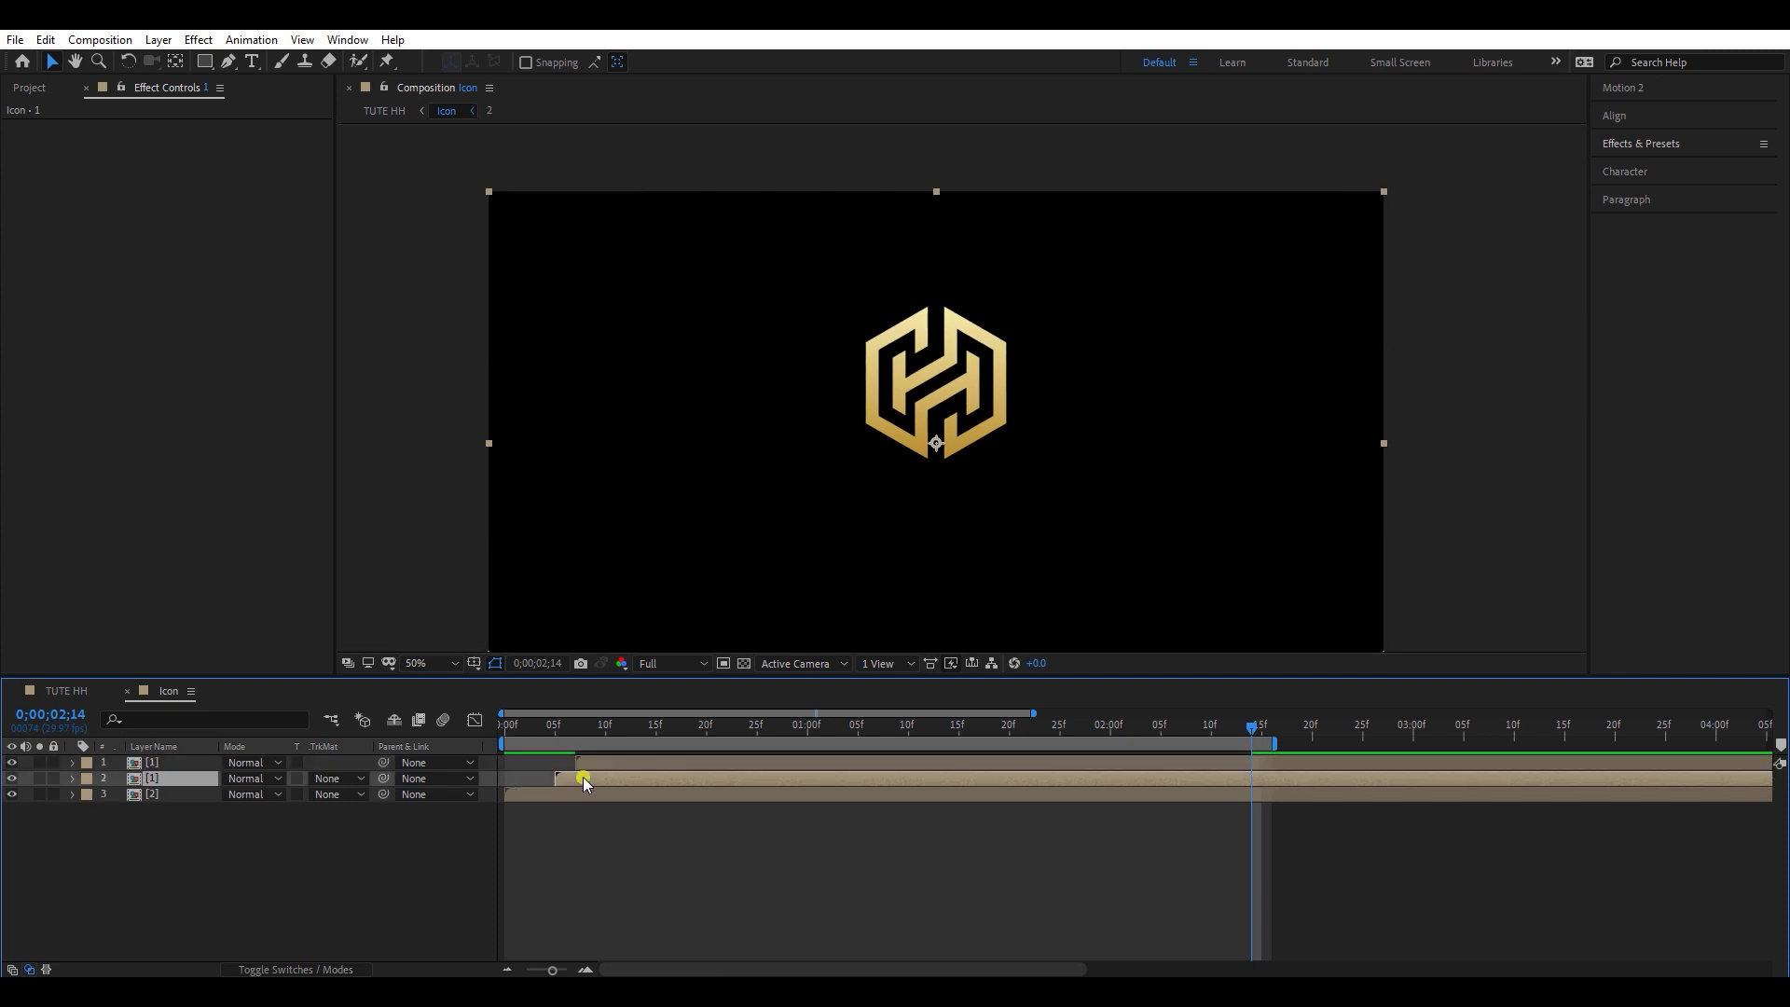
click(1631, 146)
drag(1667, 284, 628, 773)
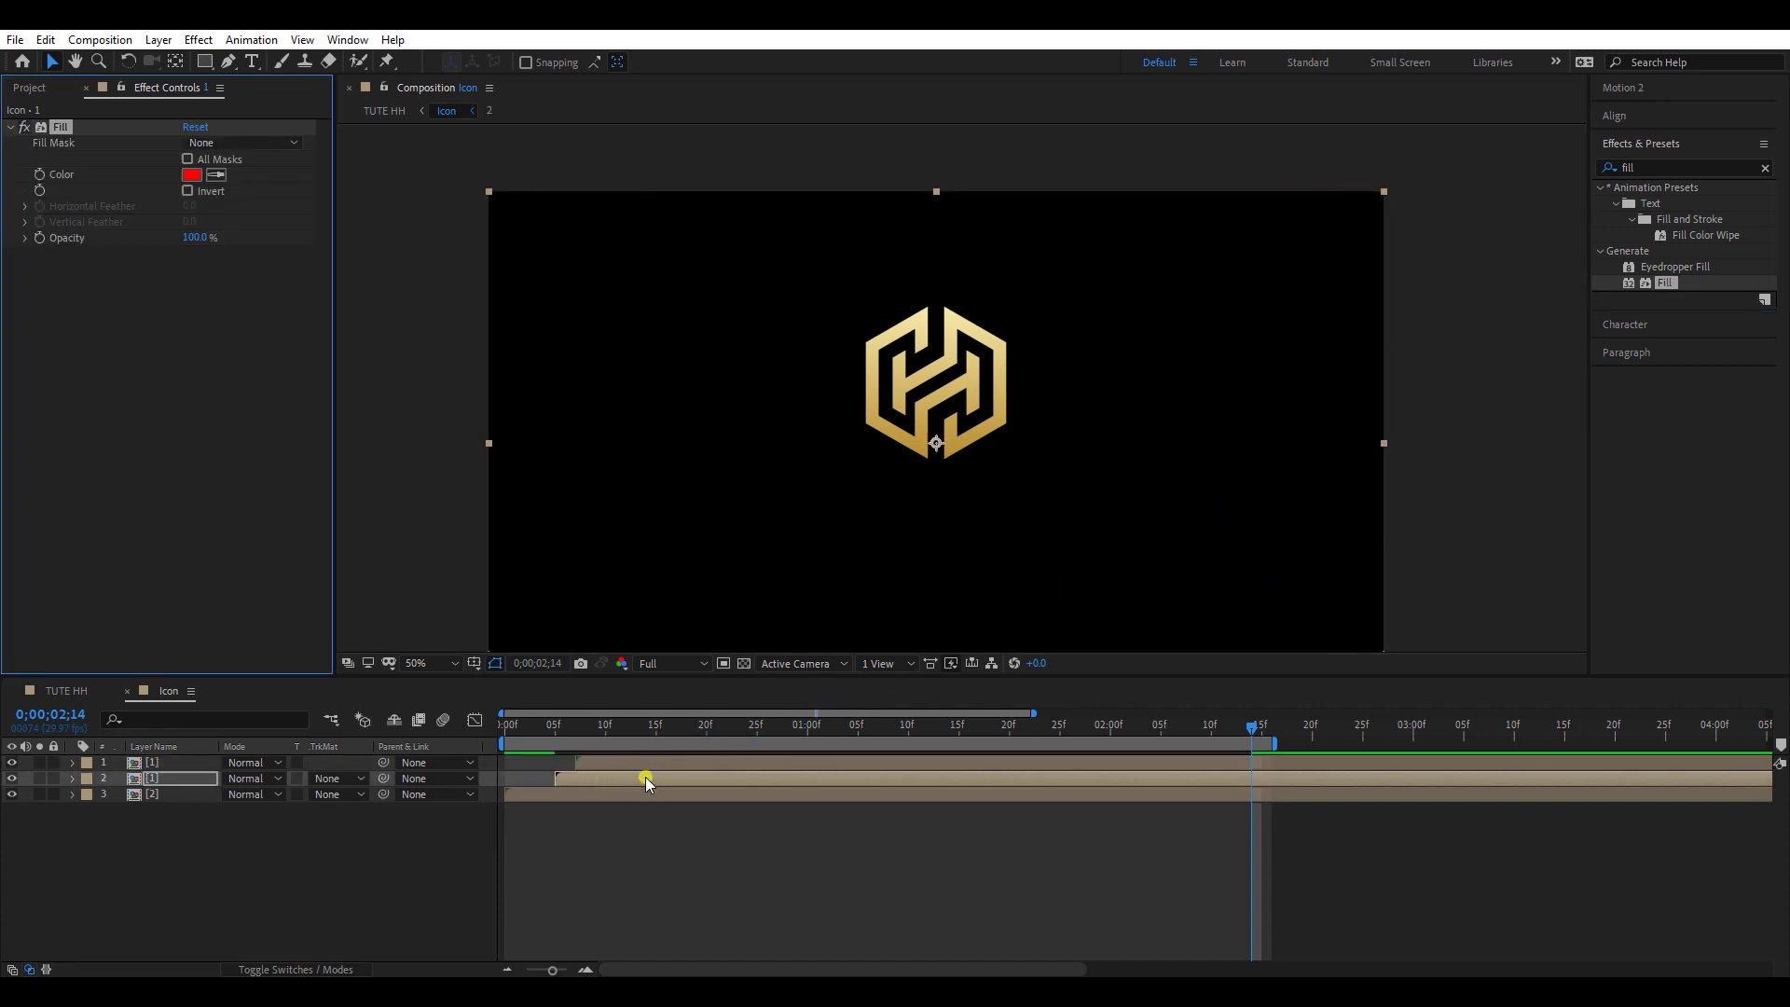
click(647, 783)
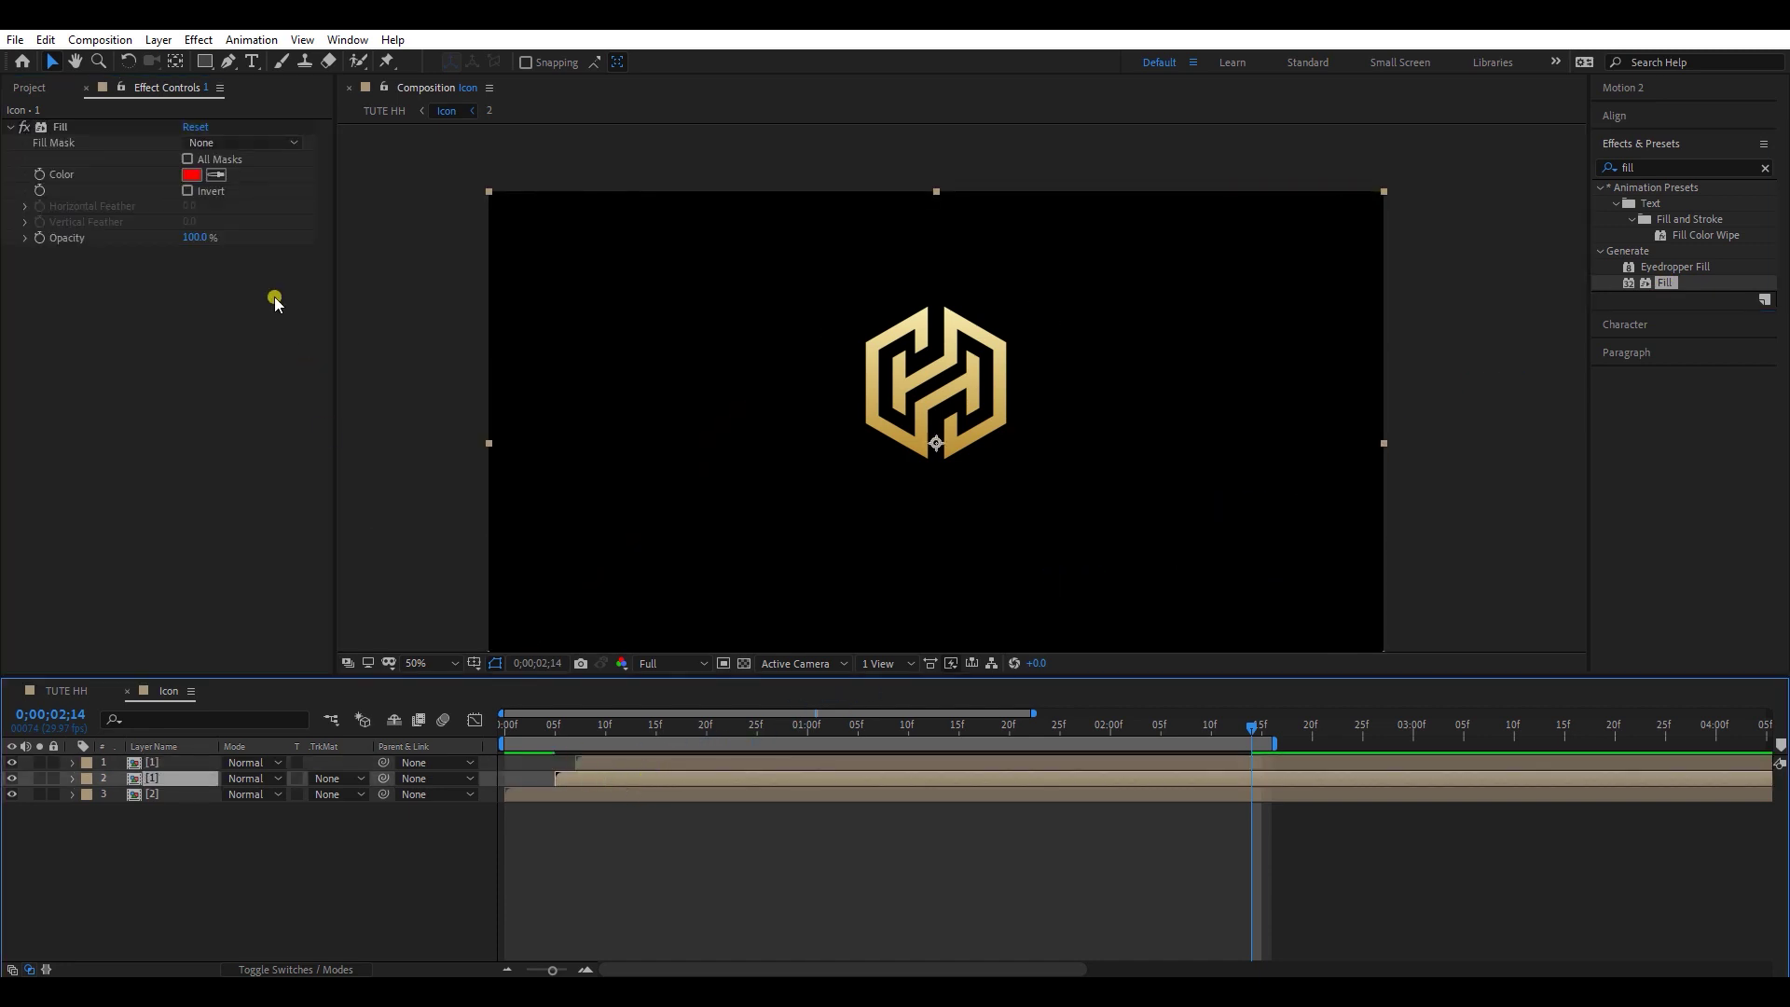
click(192, 174)
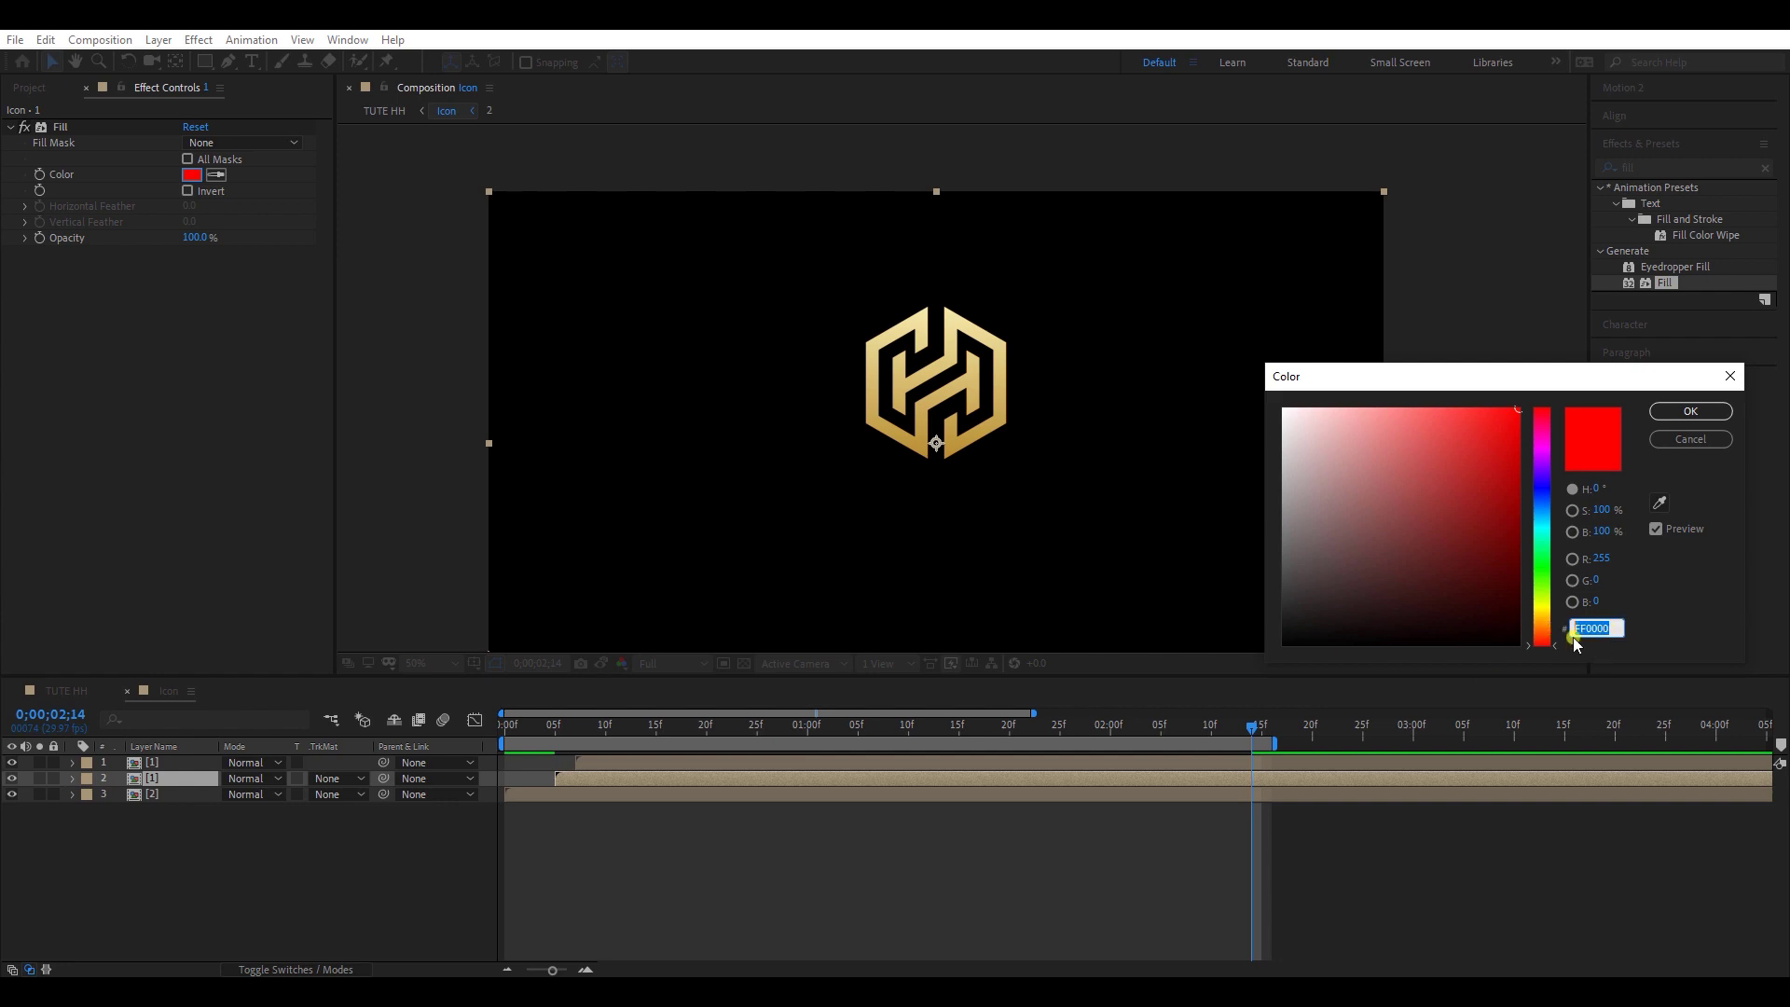
text(1C1C1C)
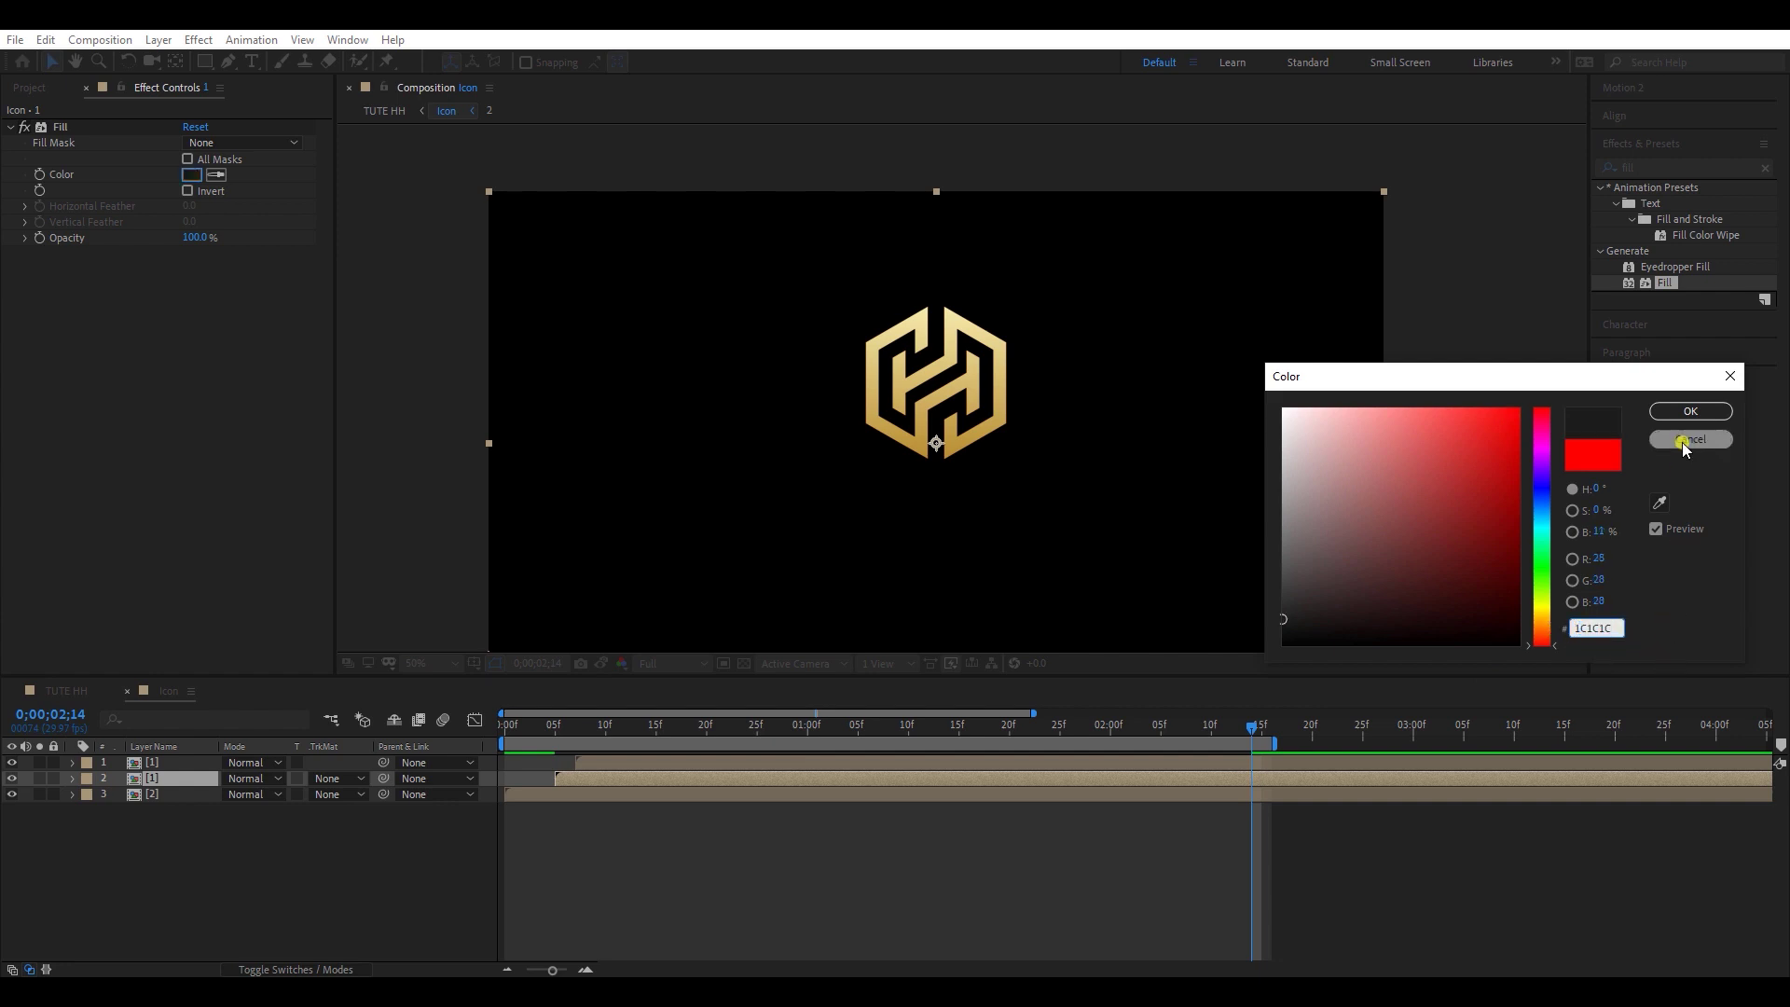
click(1690, 411)
Step: Return to the TUTE HH composition and preview the icon reveal against the background
click(529, 726)
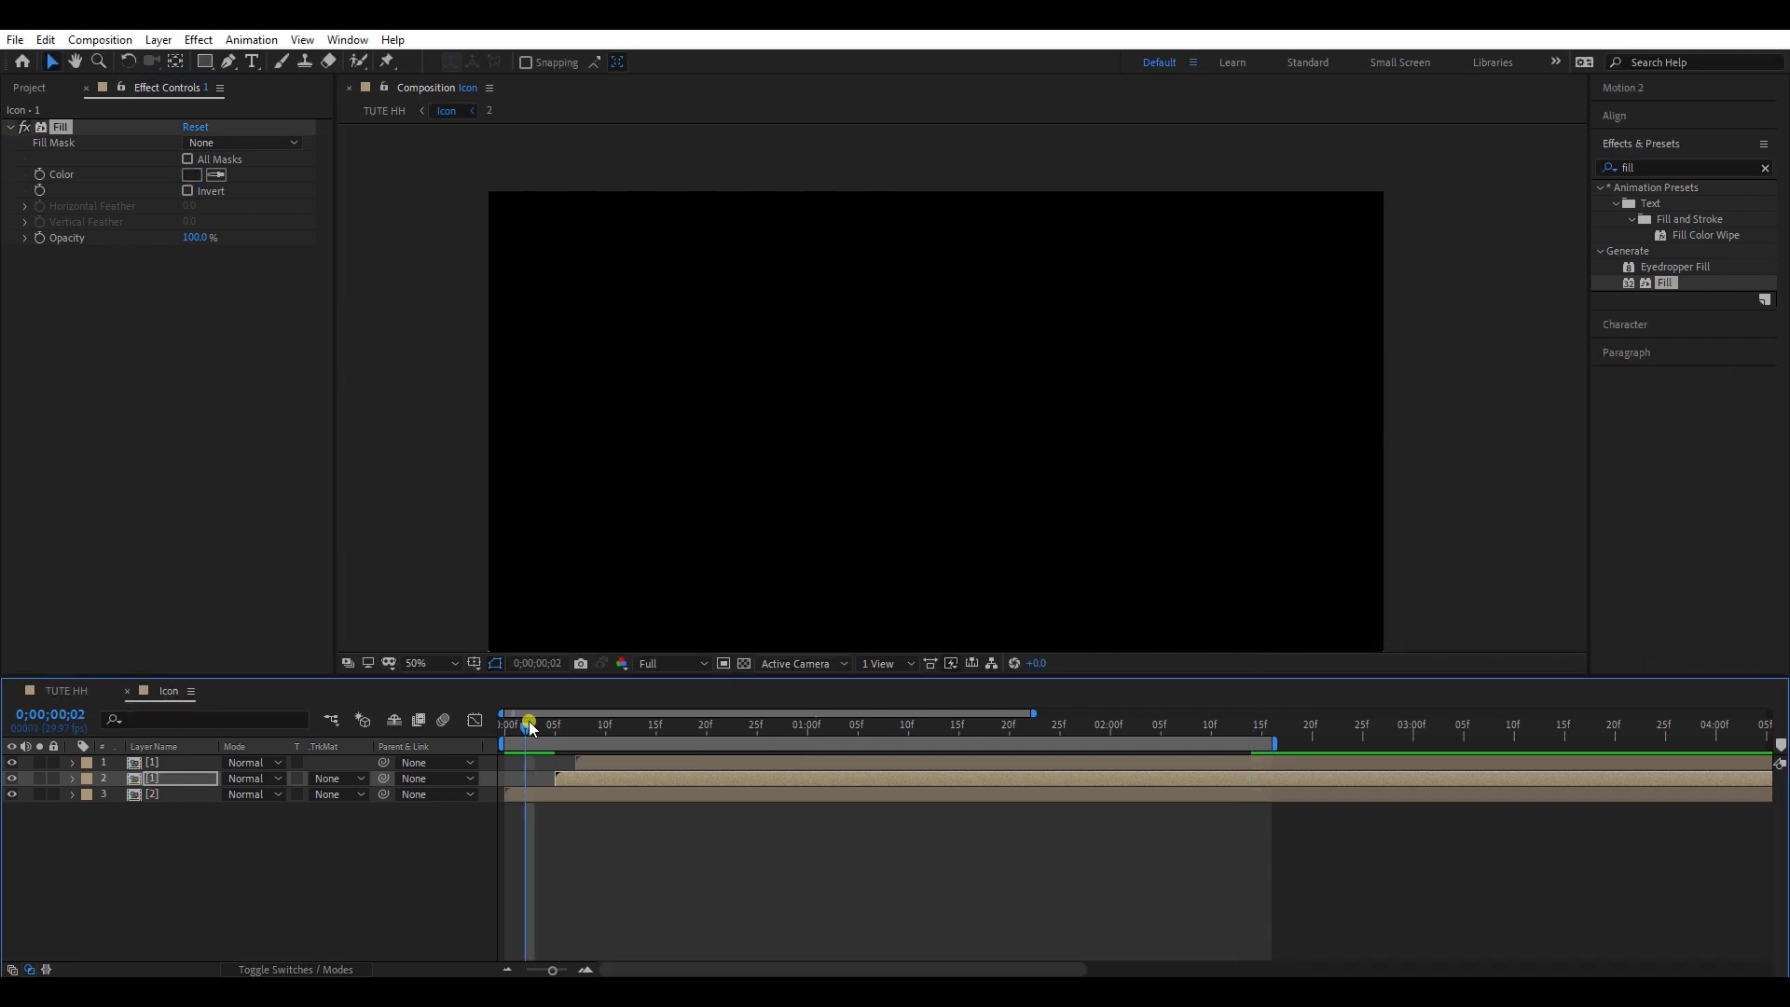
click(127, 691)
key(space)
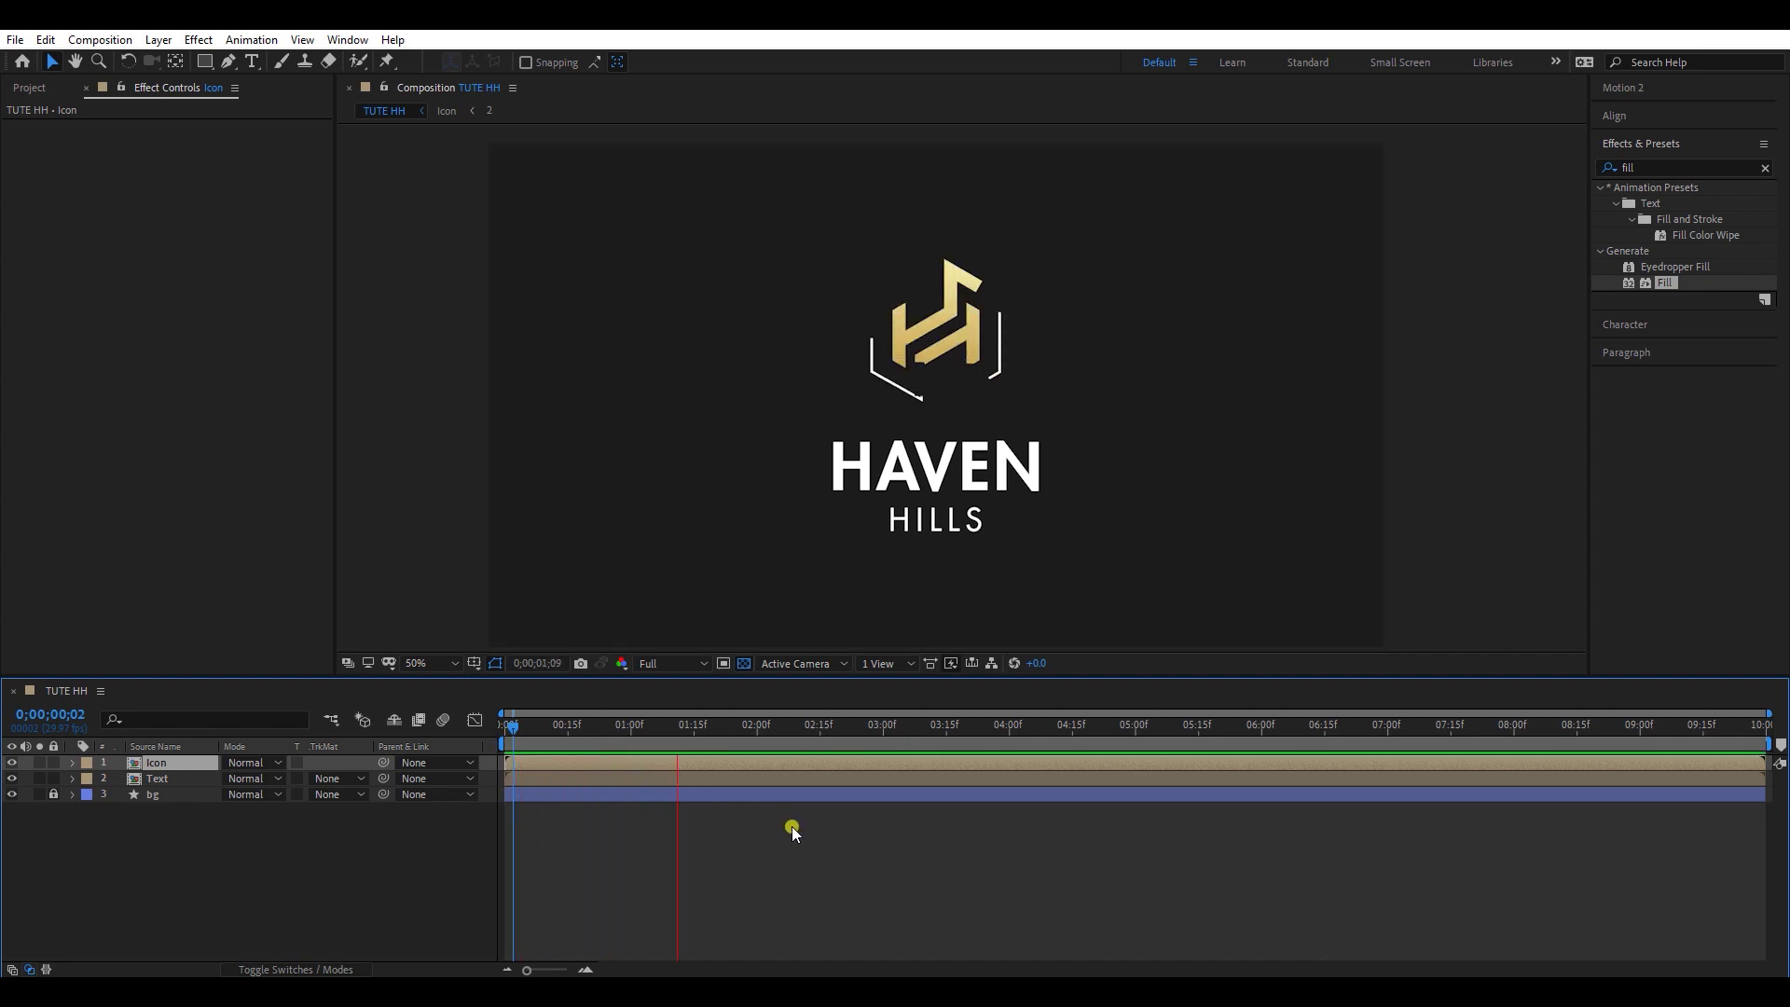
key(space)
click(759, 852)
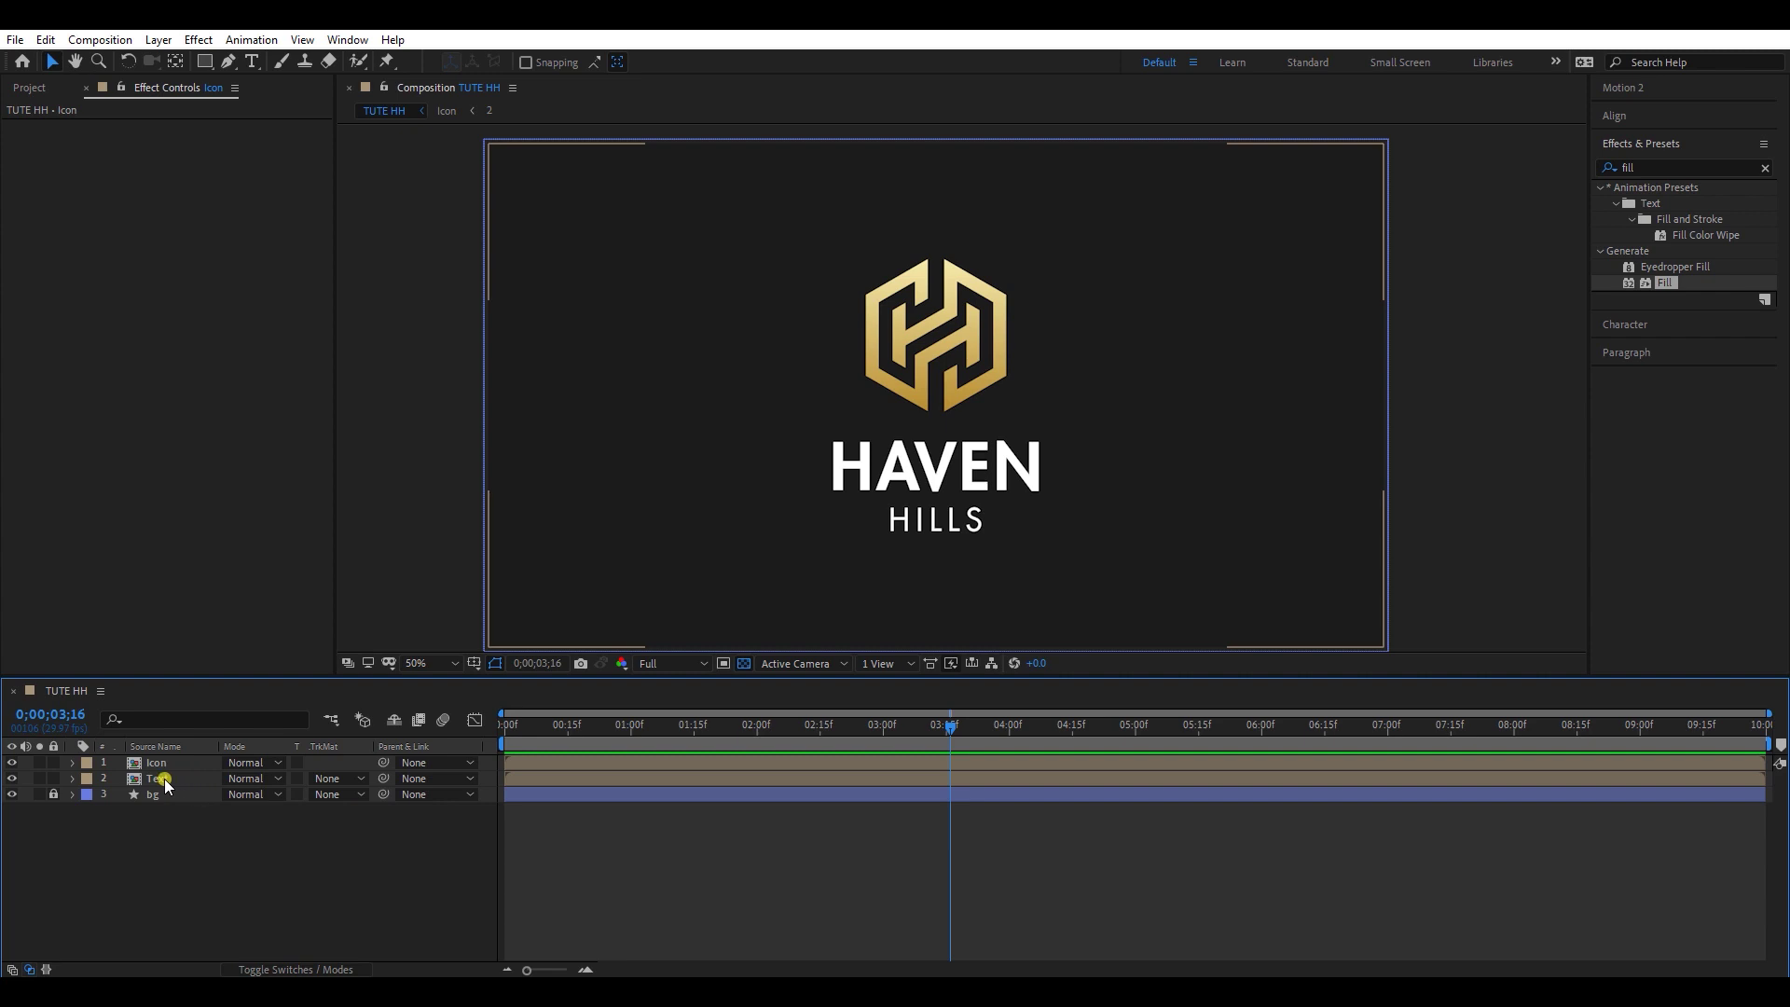
Step: In the Text composition, show the rulers and place horizontal guides along the baselines of HAVEN and HILLS
double_click(165, 785)
click(741, 663)
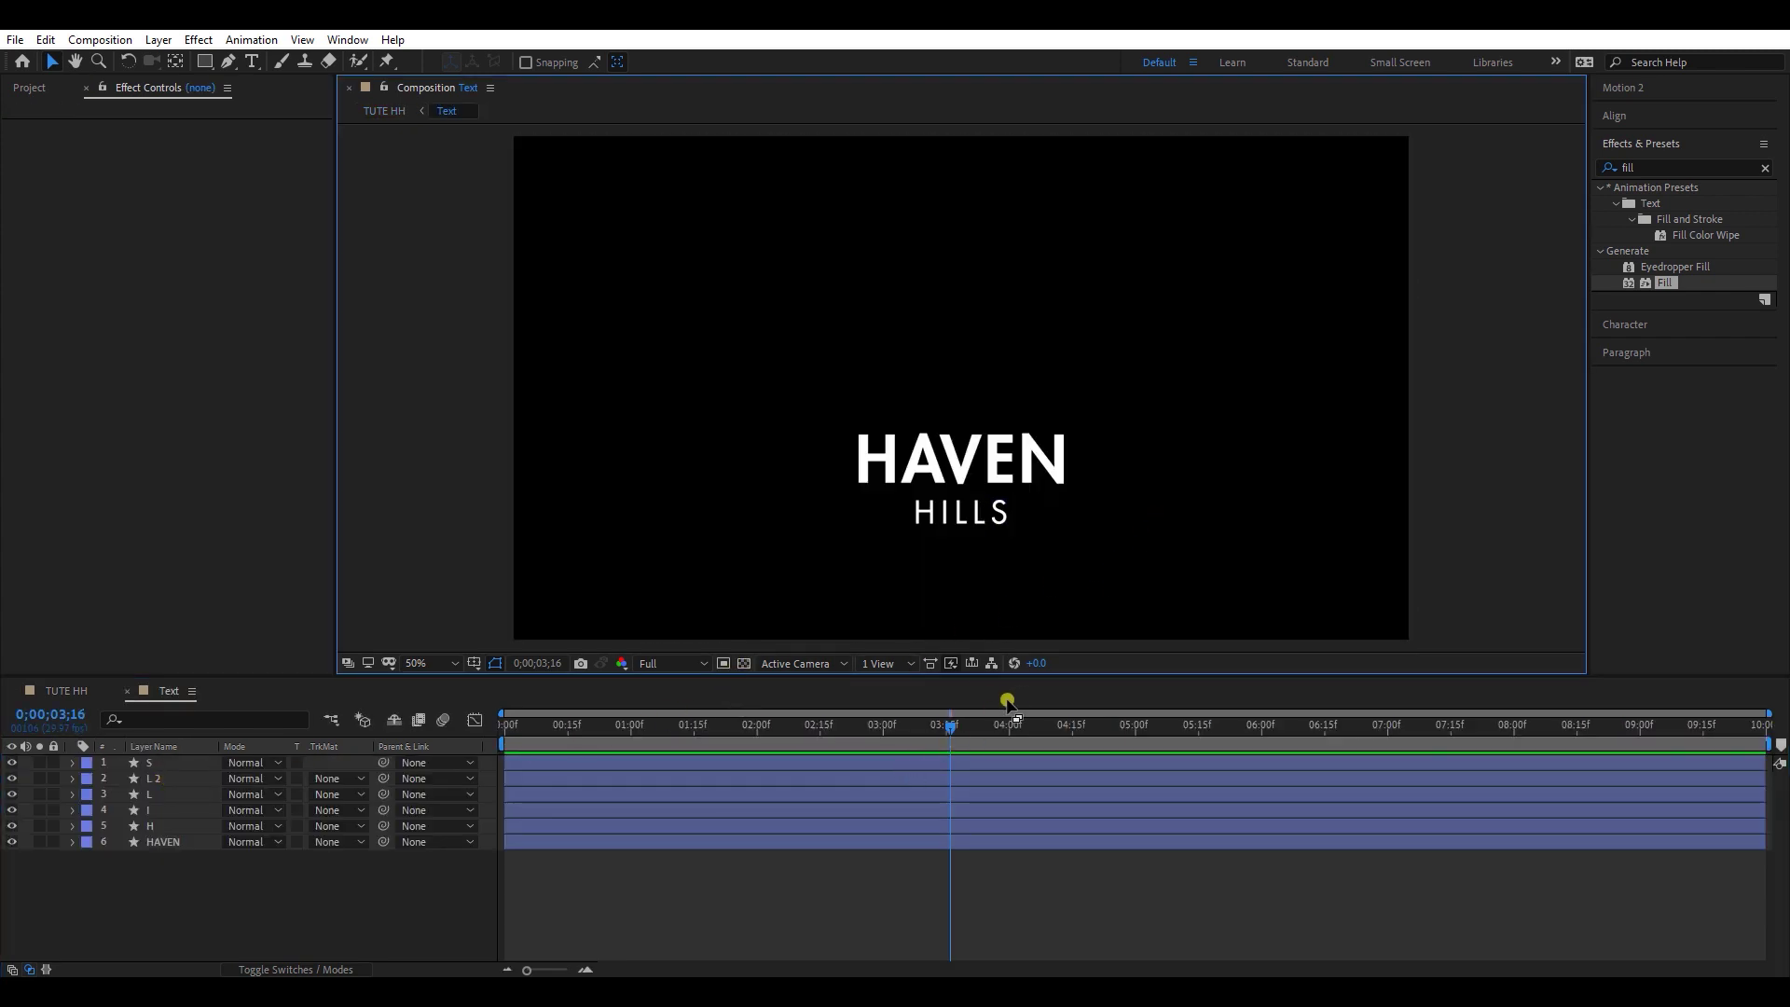
key(ctrl+r)
drag(1154, 404, 1132, 358)
scroll(991, 352, up, 1)
drag(1059, 132, 1080, 396)
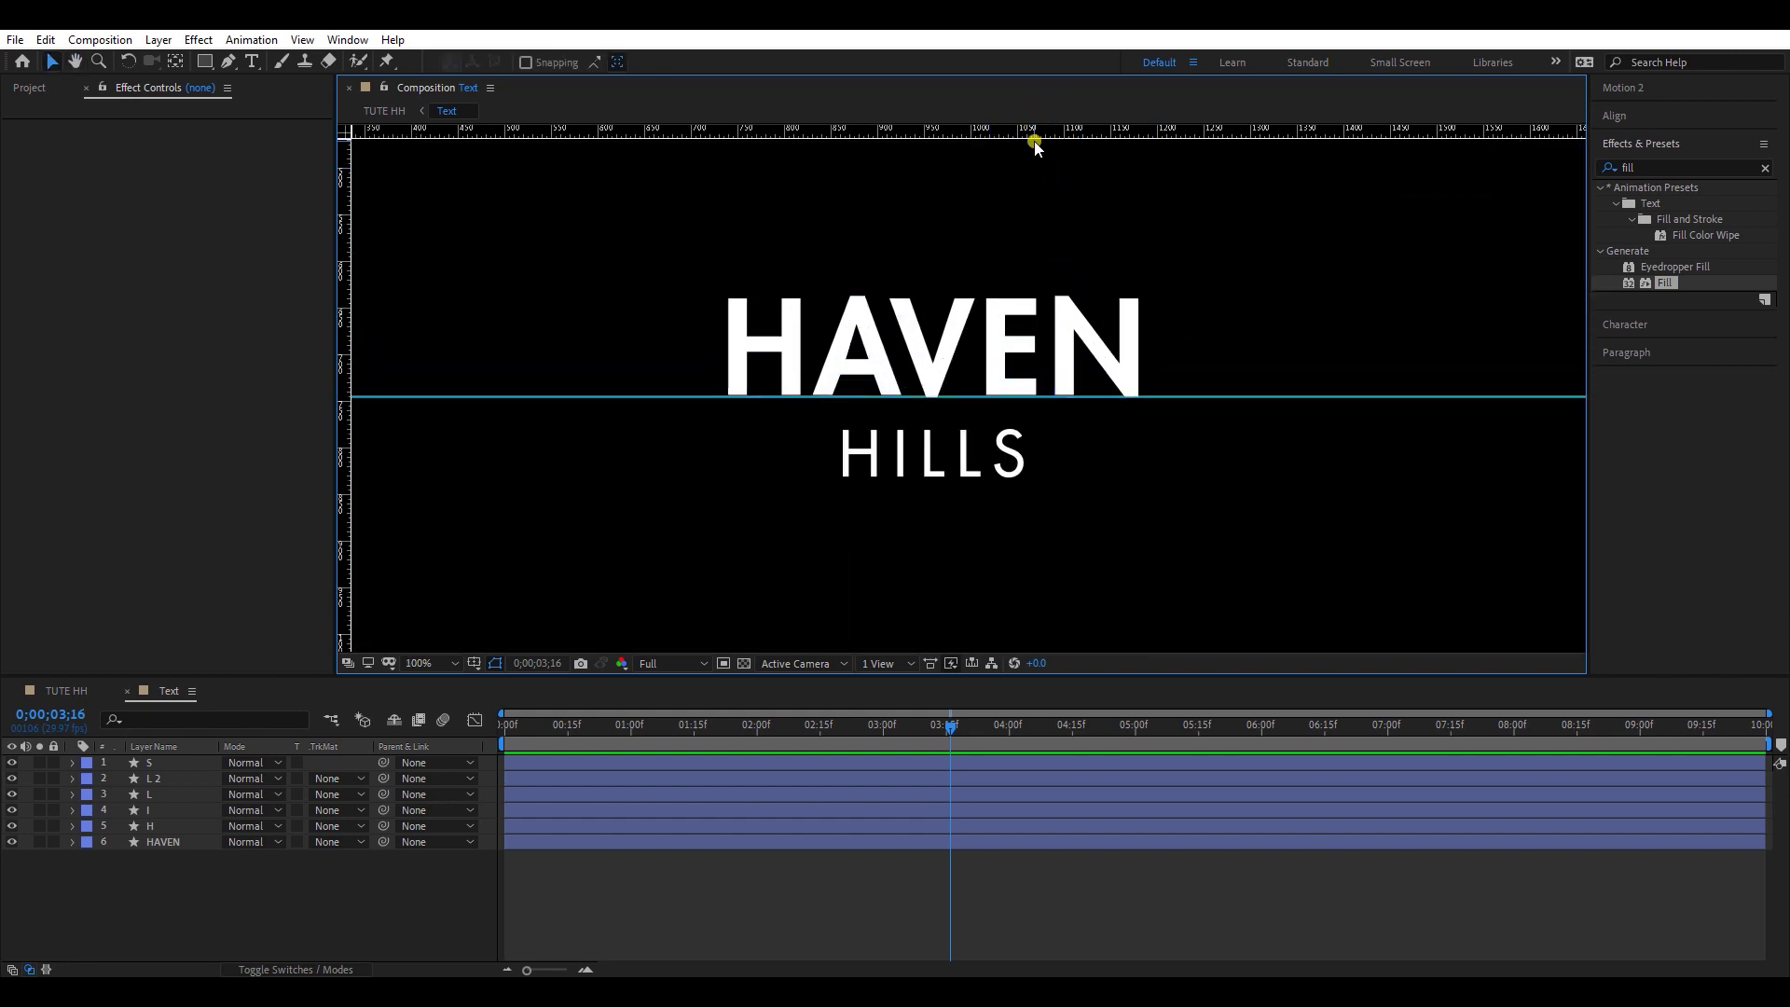
drag(1031, 131, 1010, 478)
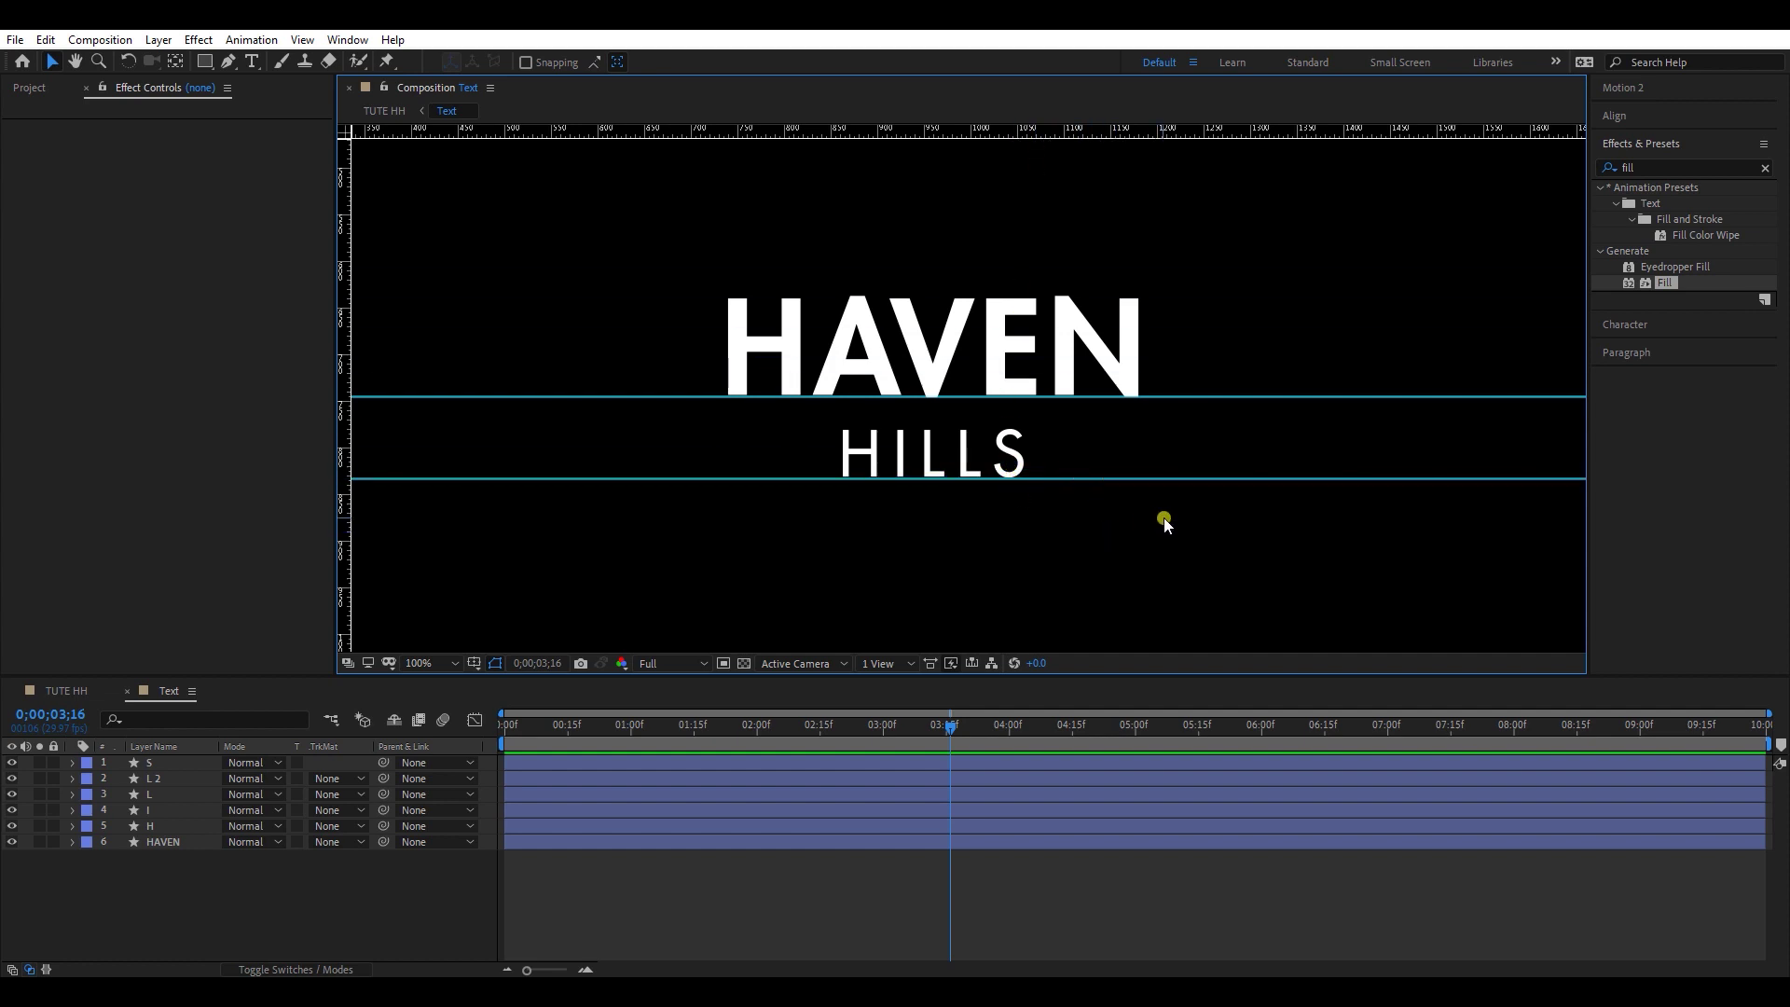
Step: Change the HAVEN layer's label colour to Green
click(163, 842)
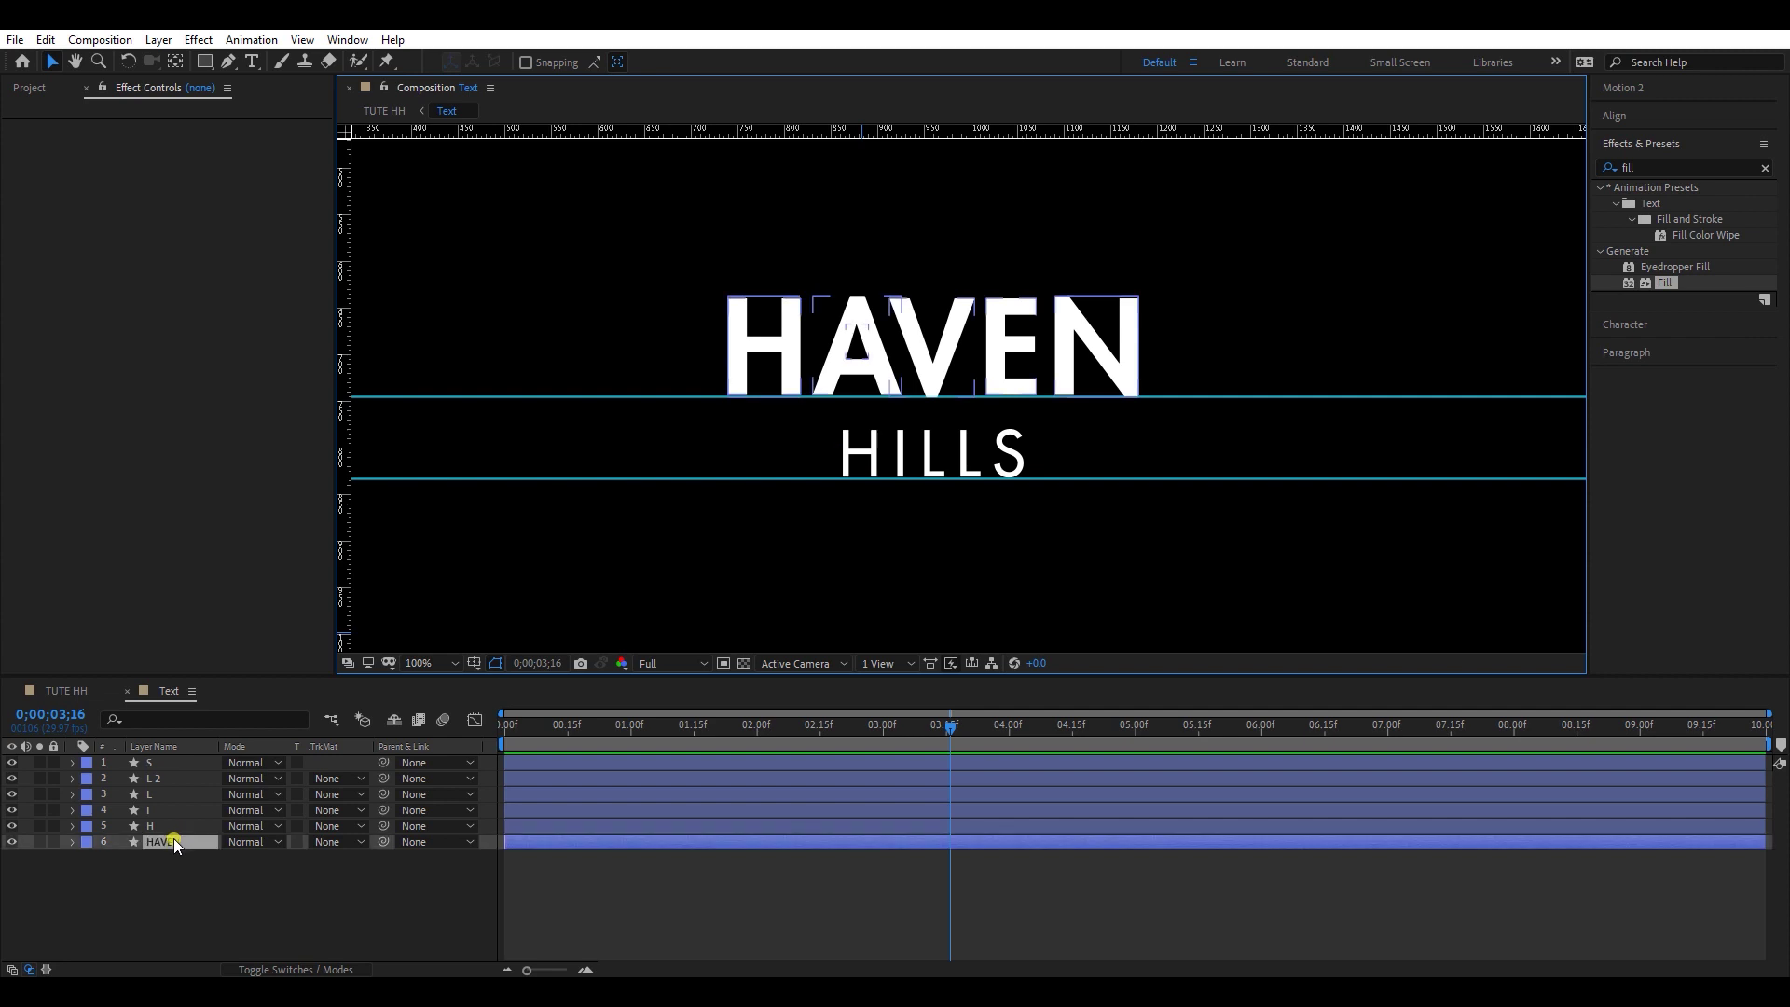
click(85, 842)
click(140, 693)
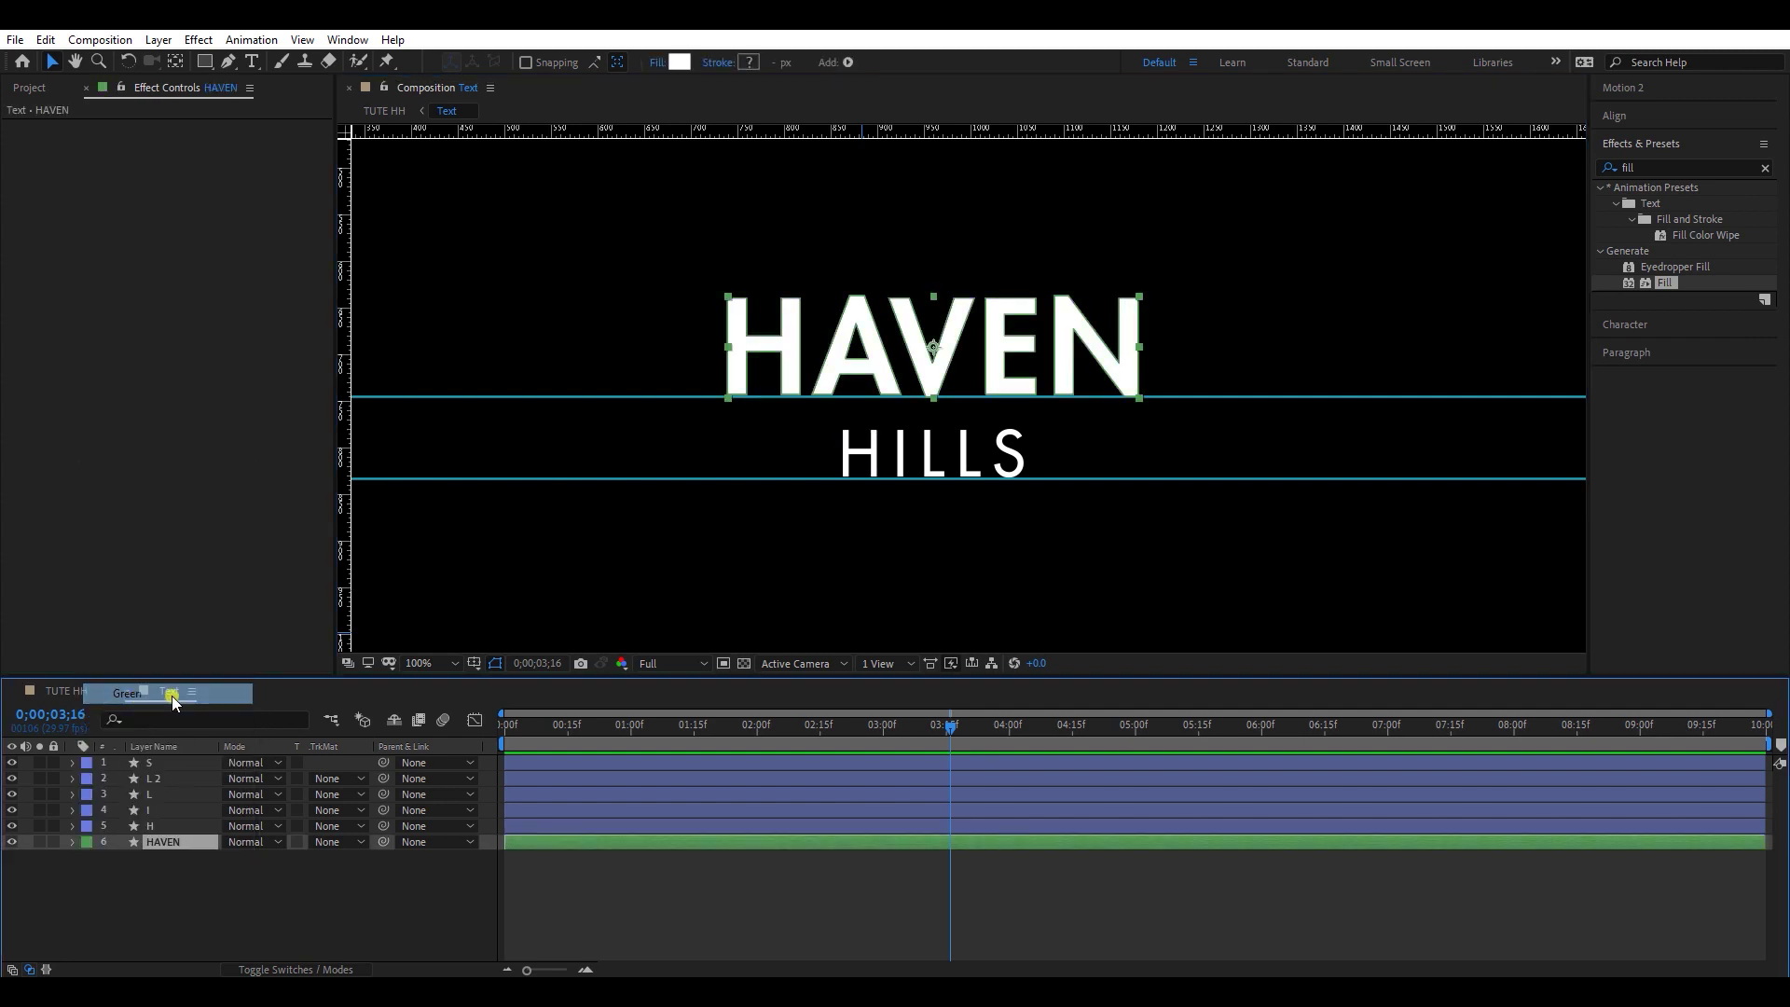
click(617, 599)
Step: Keyframe HAVEN's Position at 0;00;01;15, and at 0;00;00;15 move the word straight down below HILLS to about 960, 901.8
drag(683, 728, 694, 728)
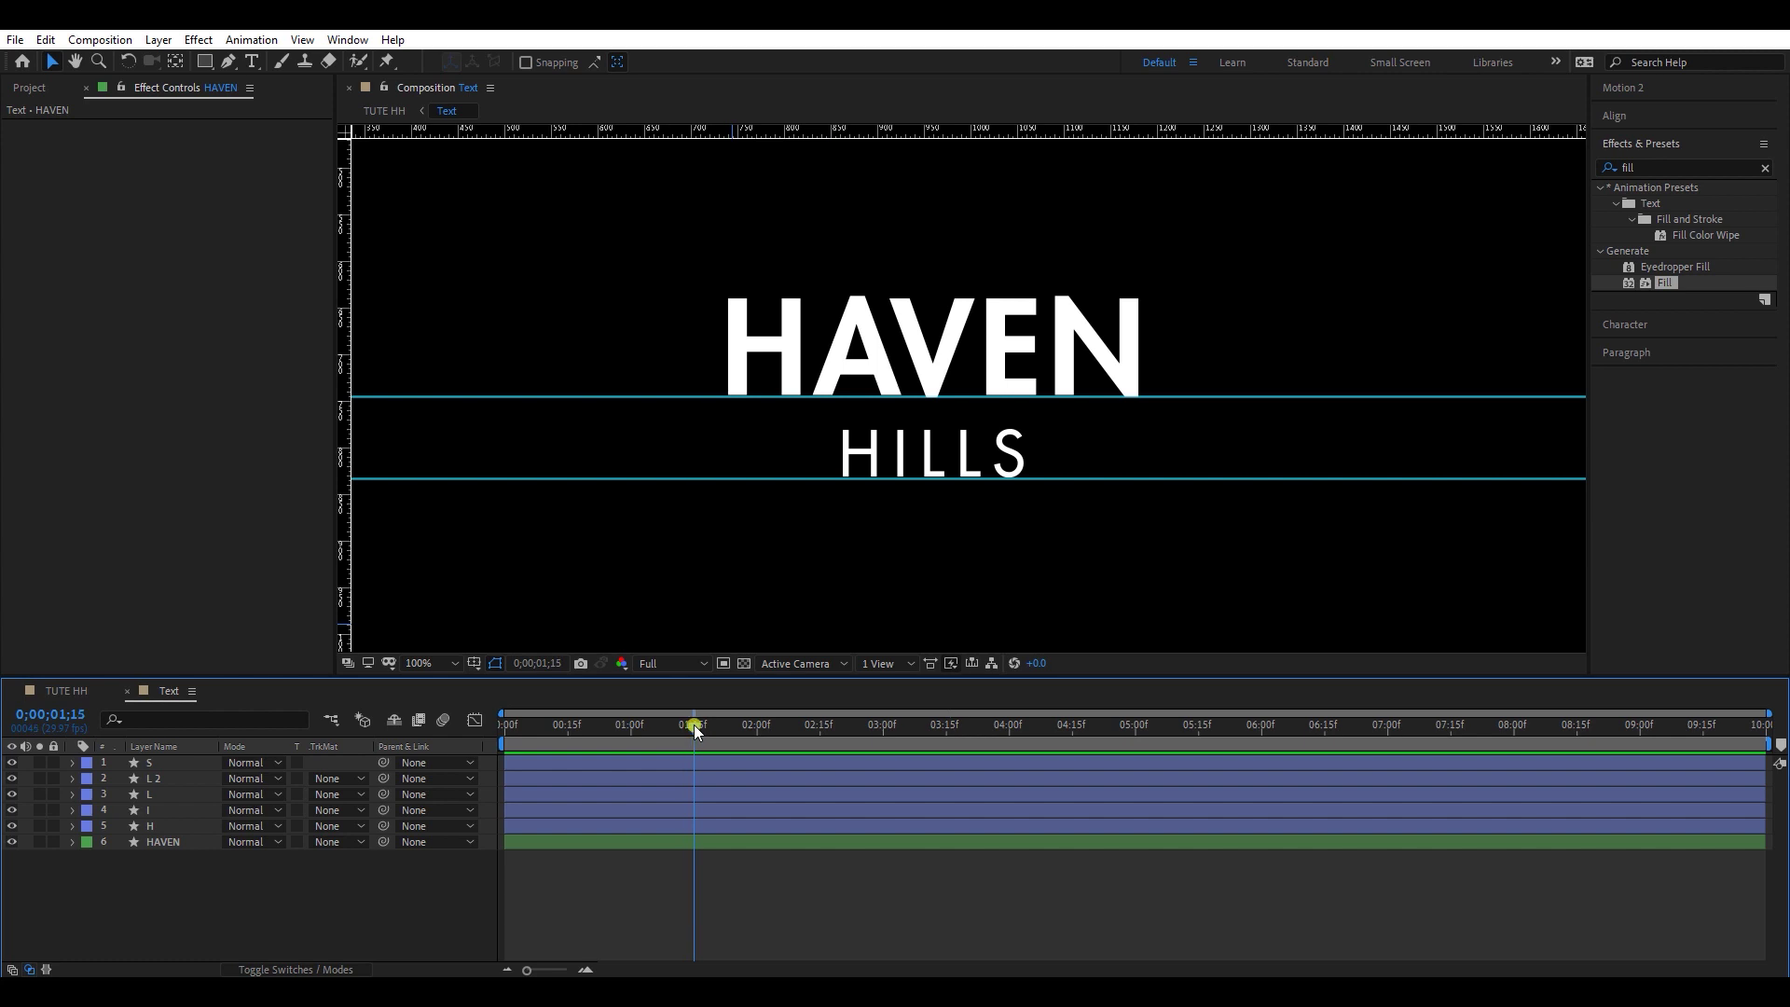
click(909, 375)
key(p)
click(120, 858)
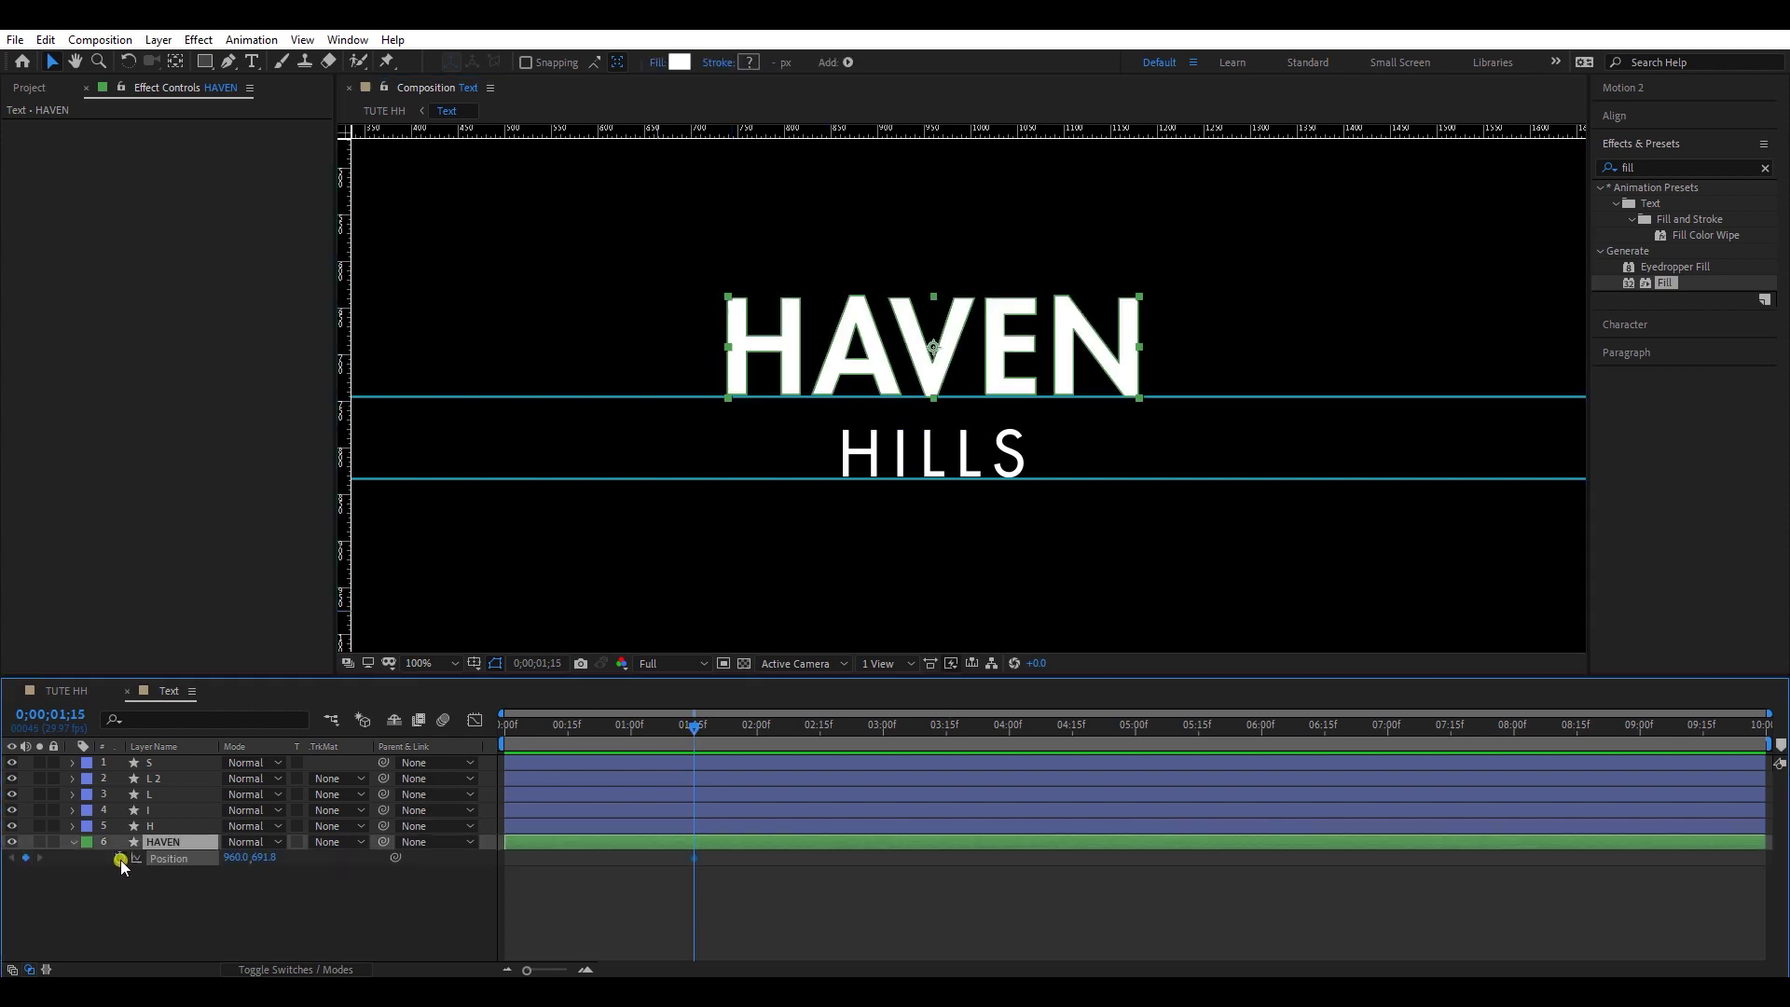
drag(579, 728, 570, 736)
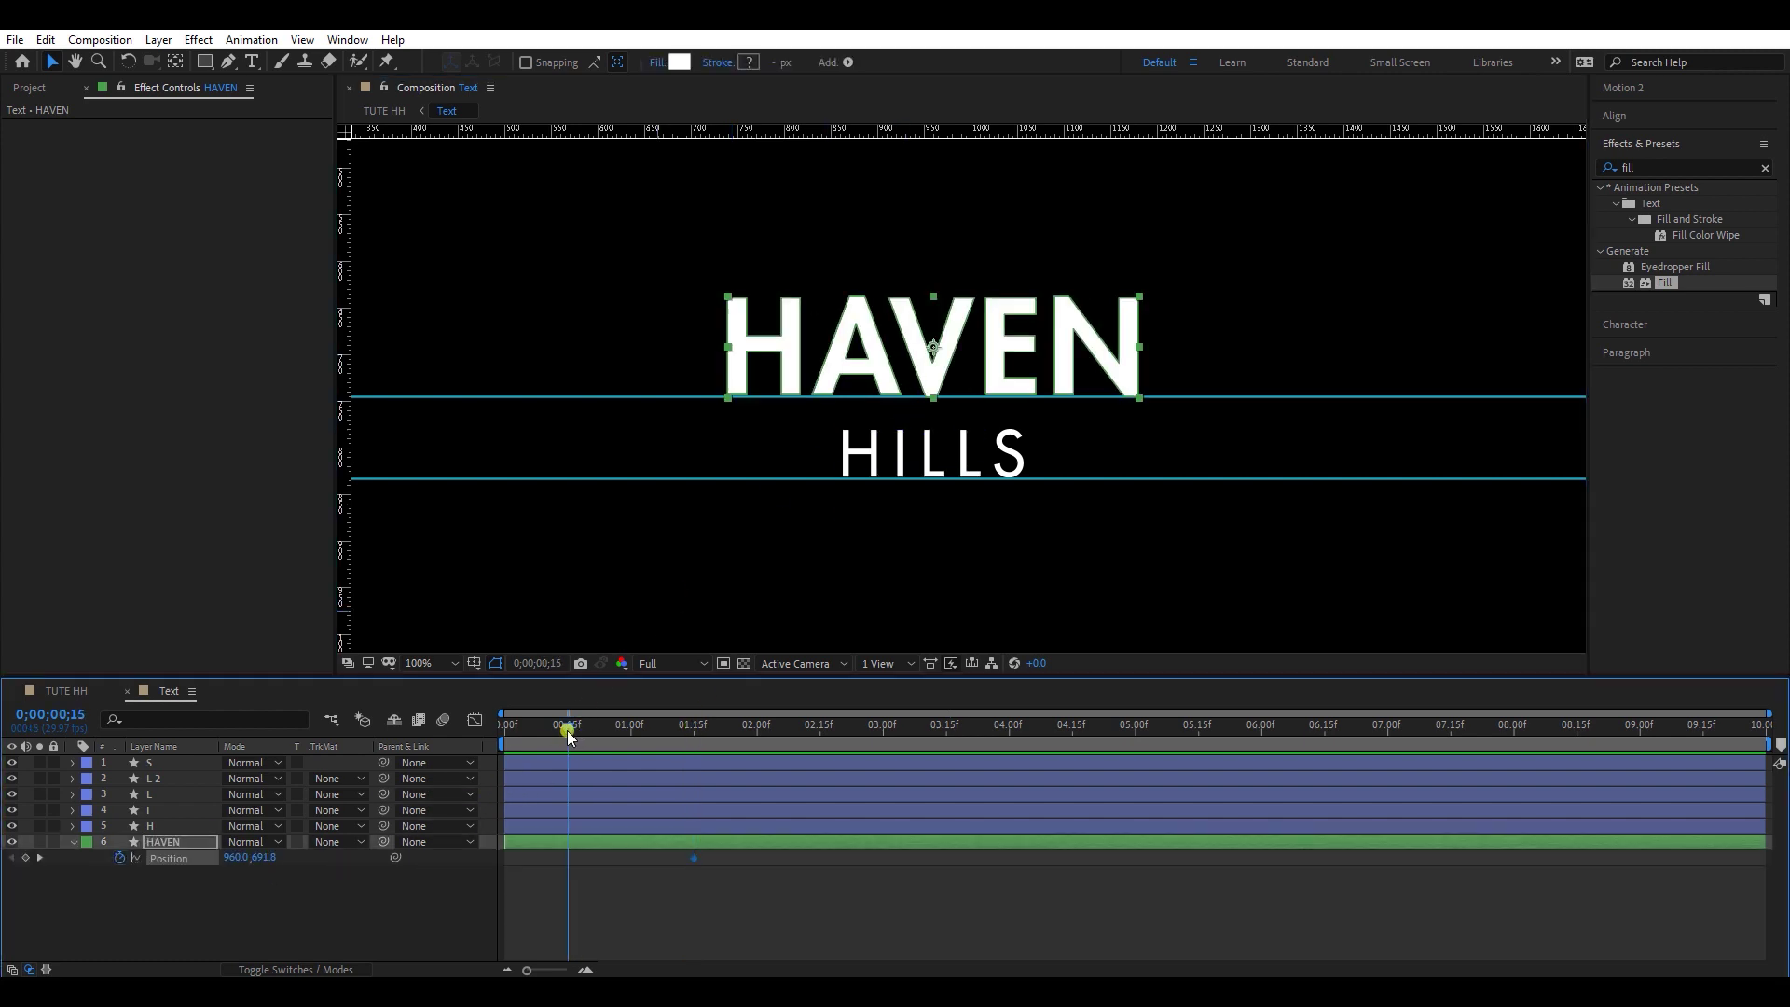
drag(1014, 347, 1019, 539)
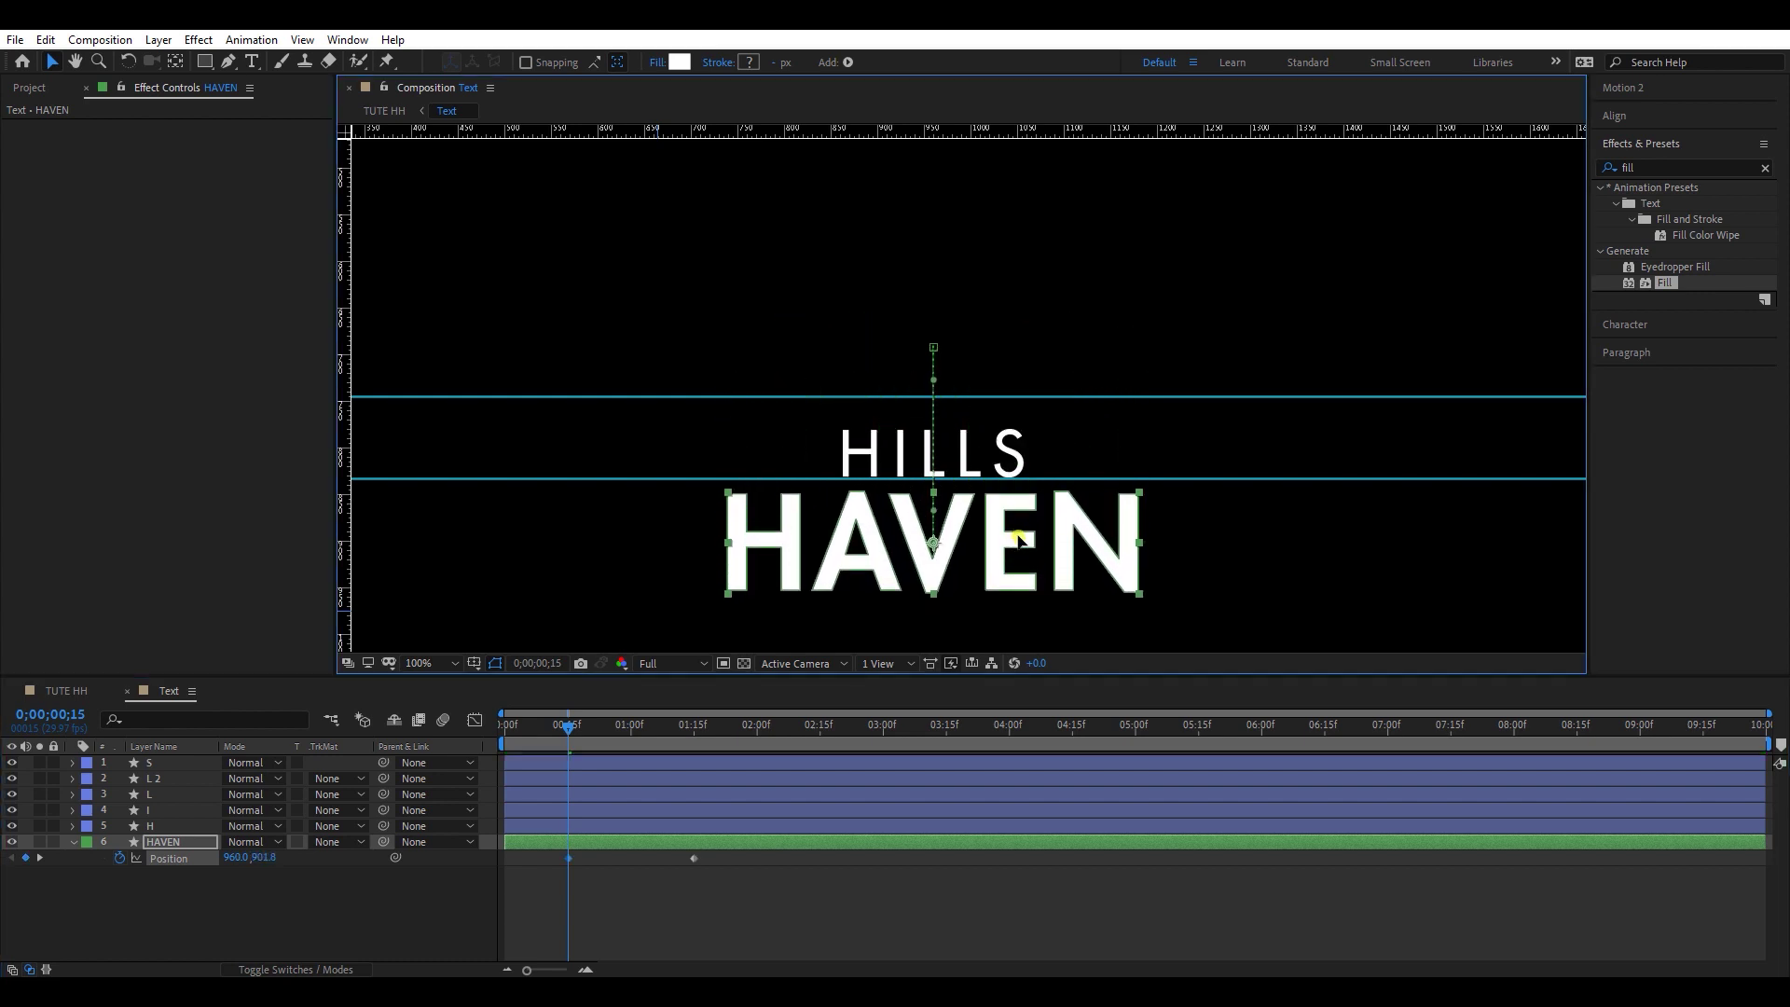
Step: Easy Ease both HAVEN Position keyframes, steepen the speed curve into a sharp peak between them, and preview the motion
drag(705, 849, 522, 880)
right_click(557, 867)
mouse_move(652, 844)
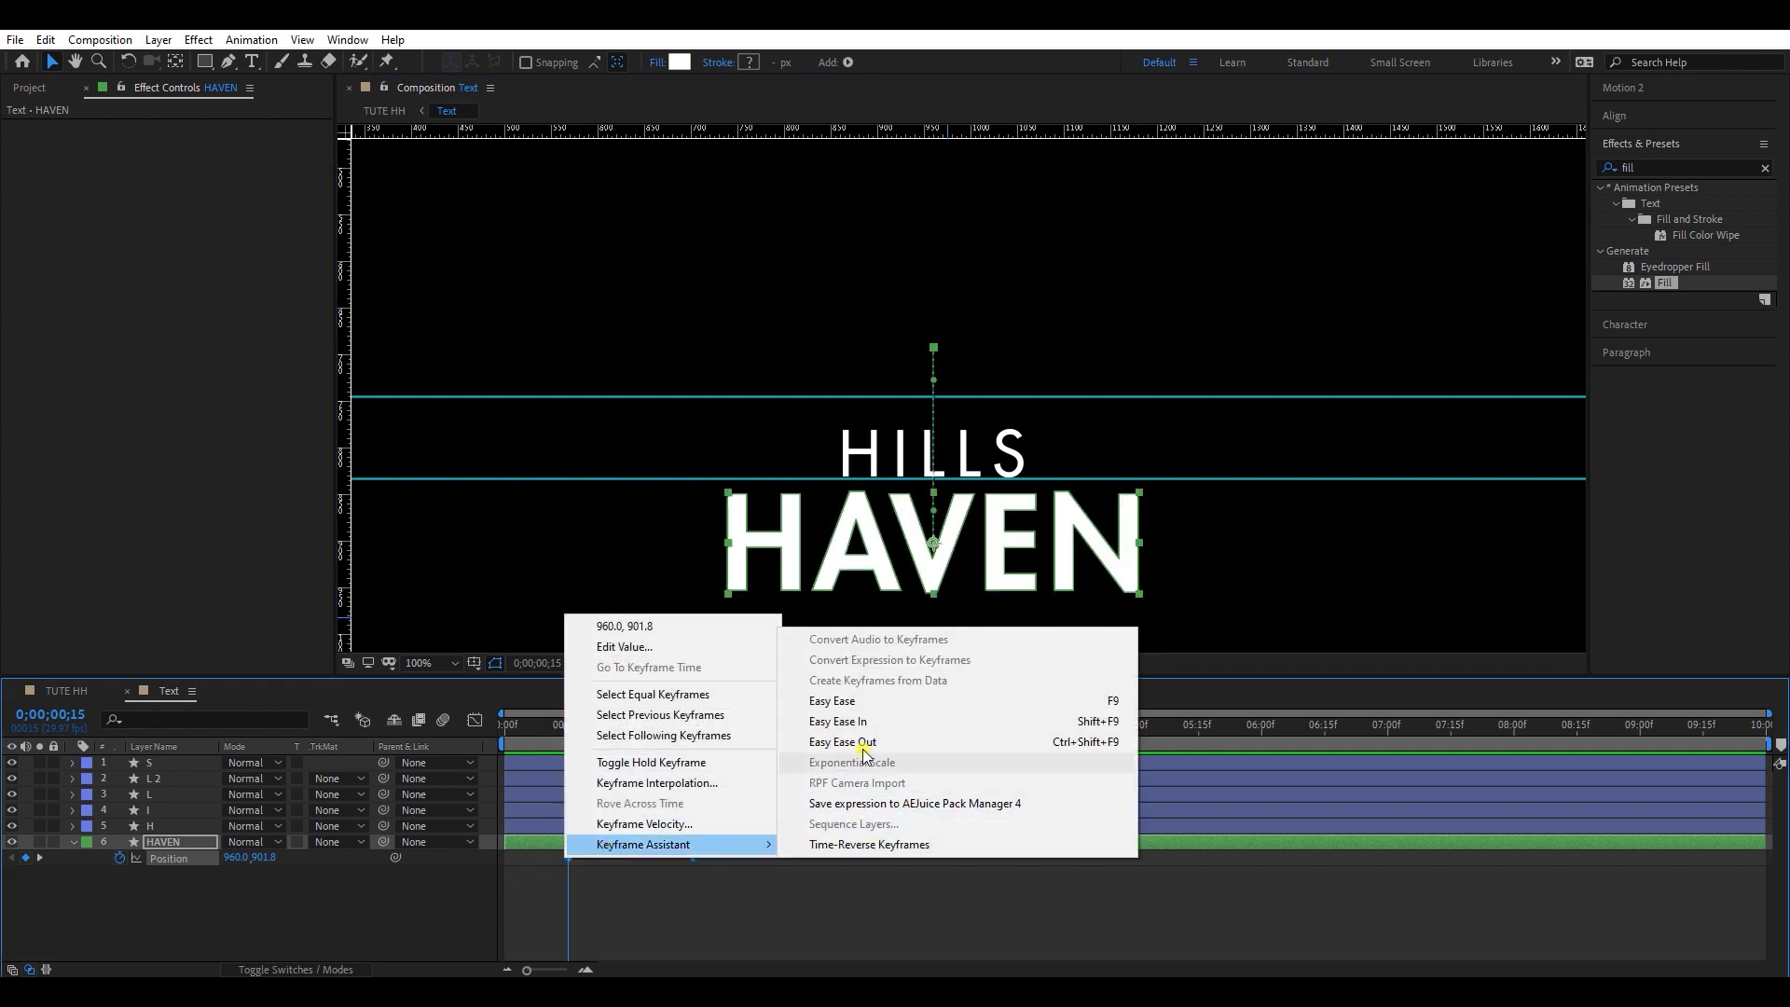
click(876, 710)
click(474, 720)
click(650, 920)
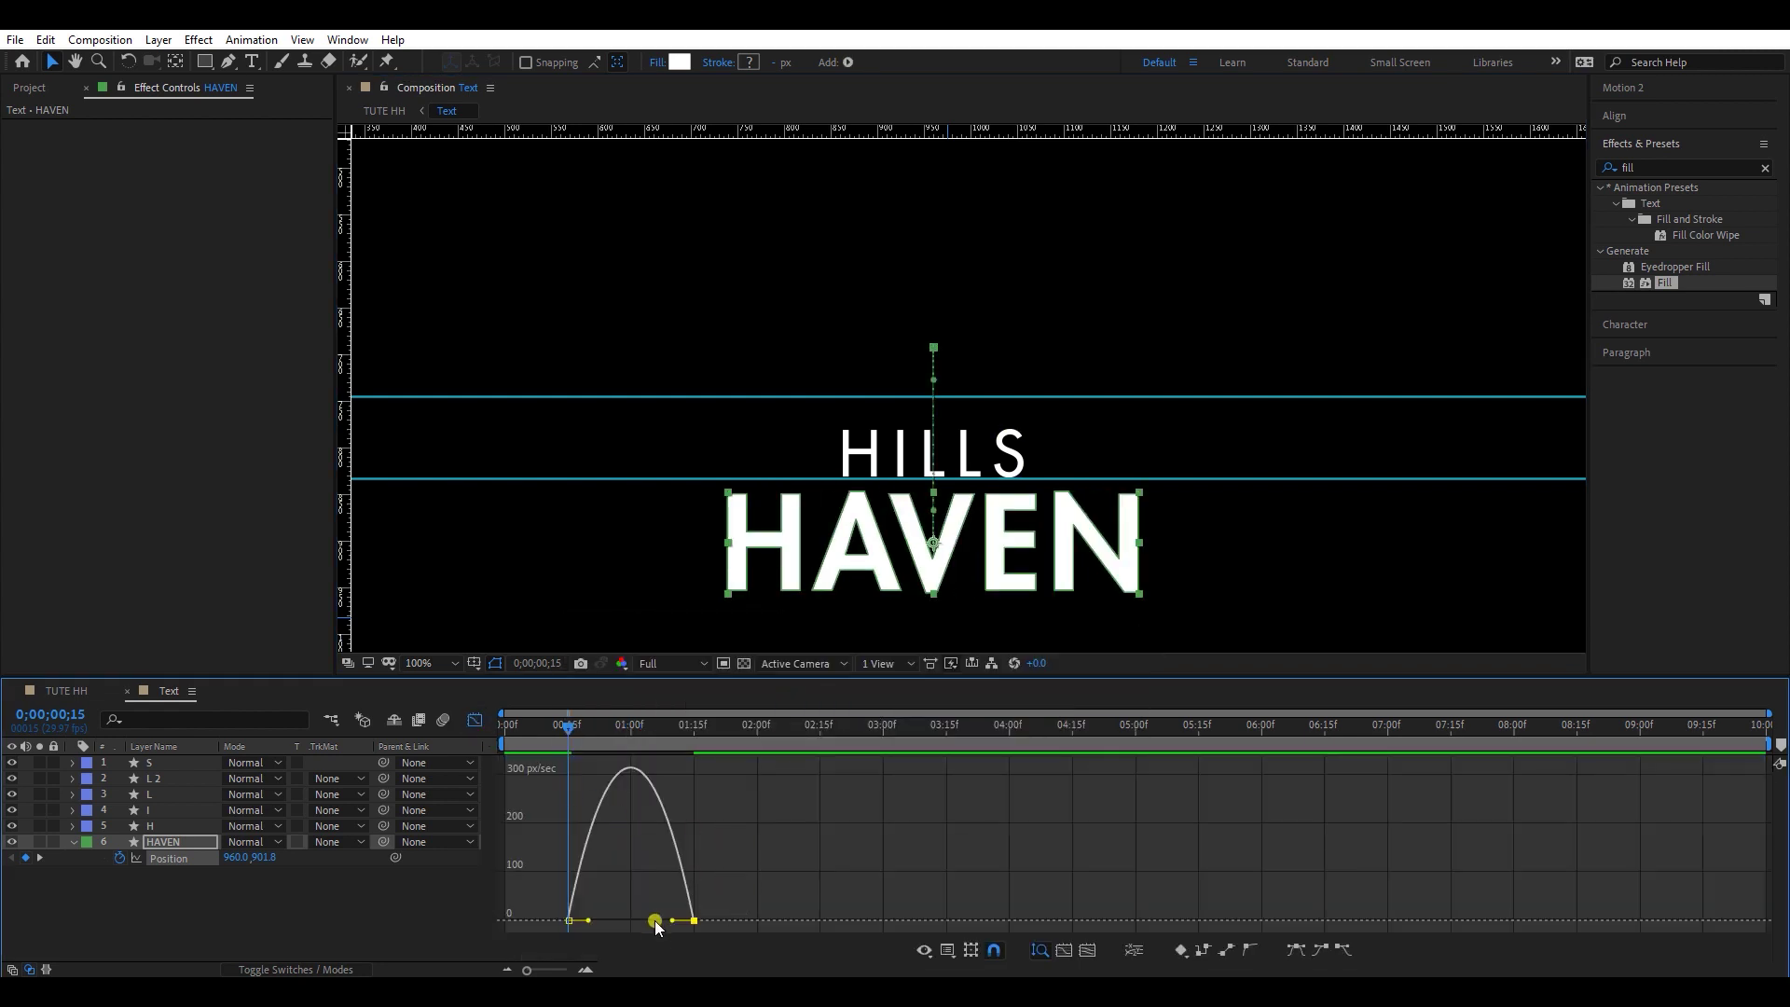
drag(650, 920, 639, 920)
drag(584, 920, 615, 921)
key(space)
key(space)
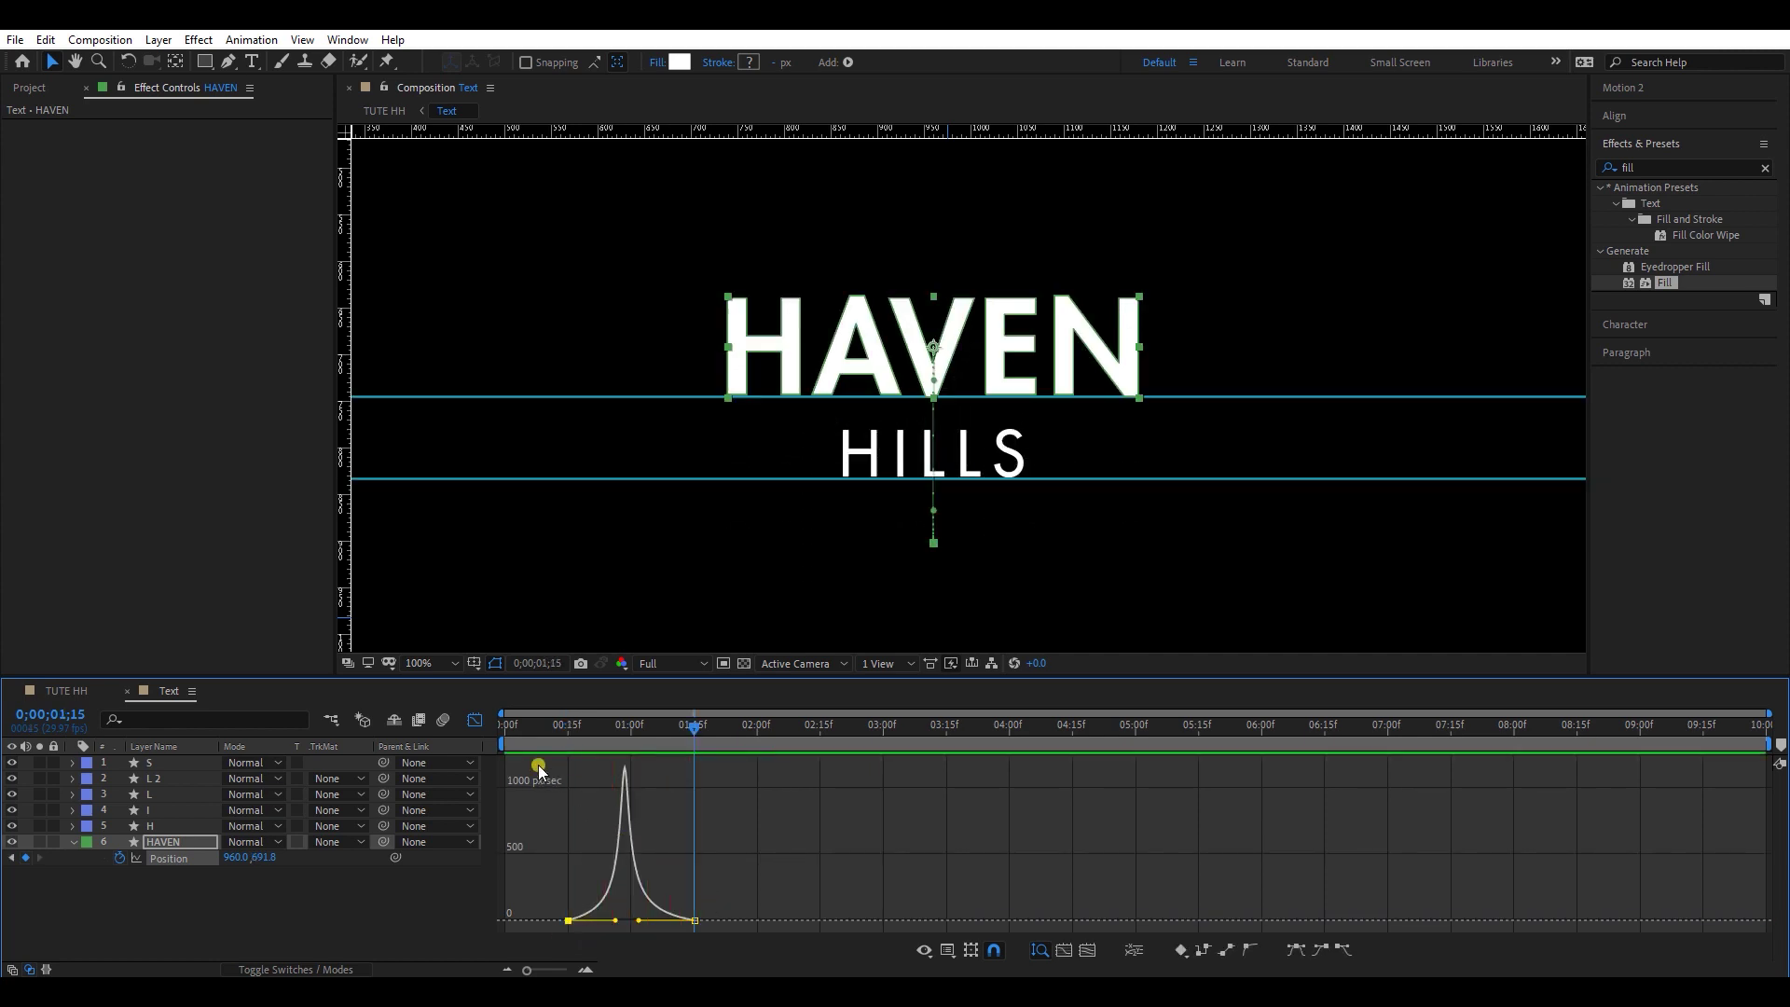
Step: Move HAVEN's final Position keyframe earlier to about 0;00;01;04 and preview it within a work area starting at 0;00;00;10
click(475, 722)
drag(710, 852, 556, 880)
drag(692, 858, 650, 865)
key(n)
click(546, 728)
key(b)
key(space)
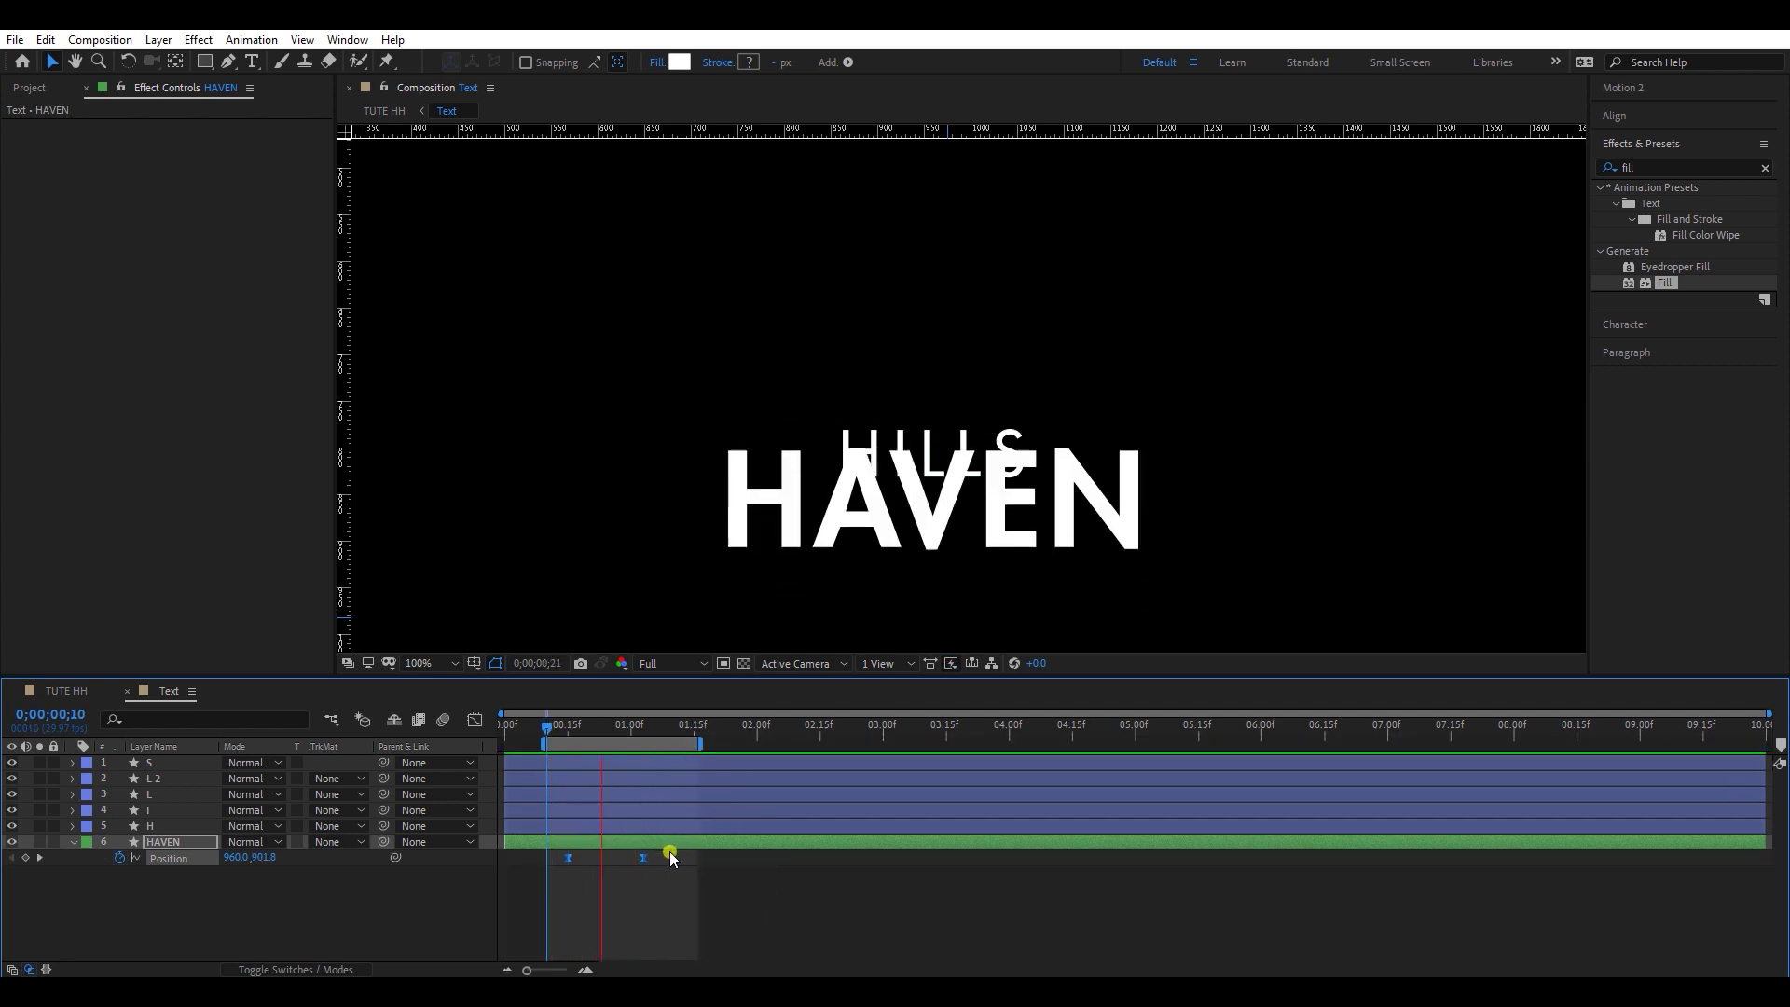
key(space)
drag(643, 857, 647, 855)
key(space)
key(space)
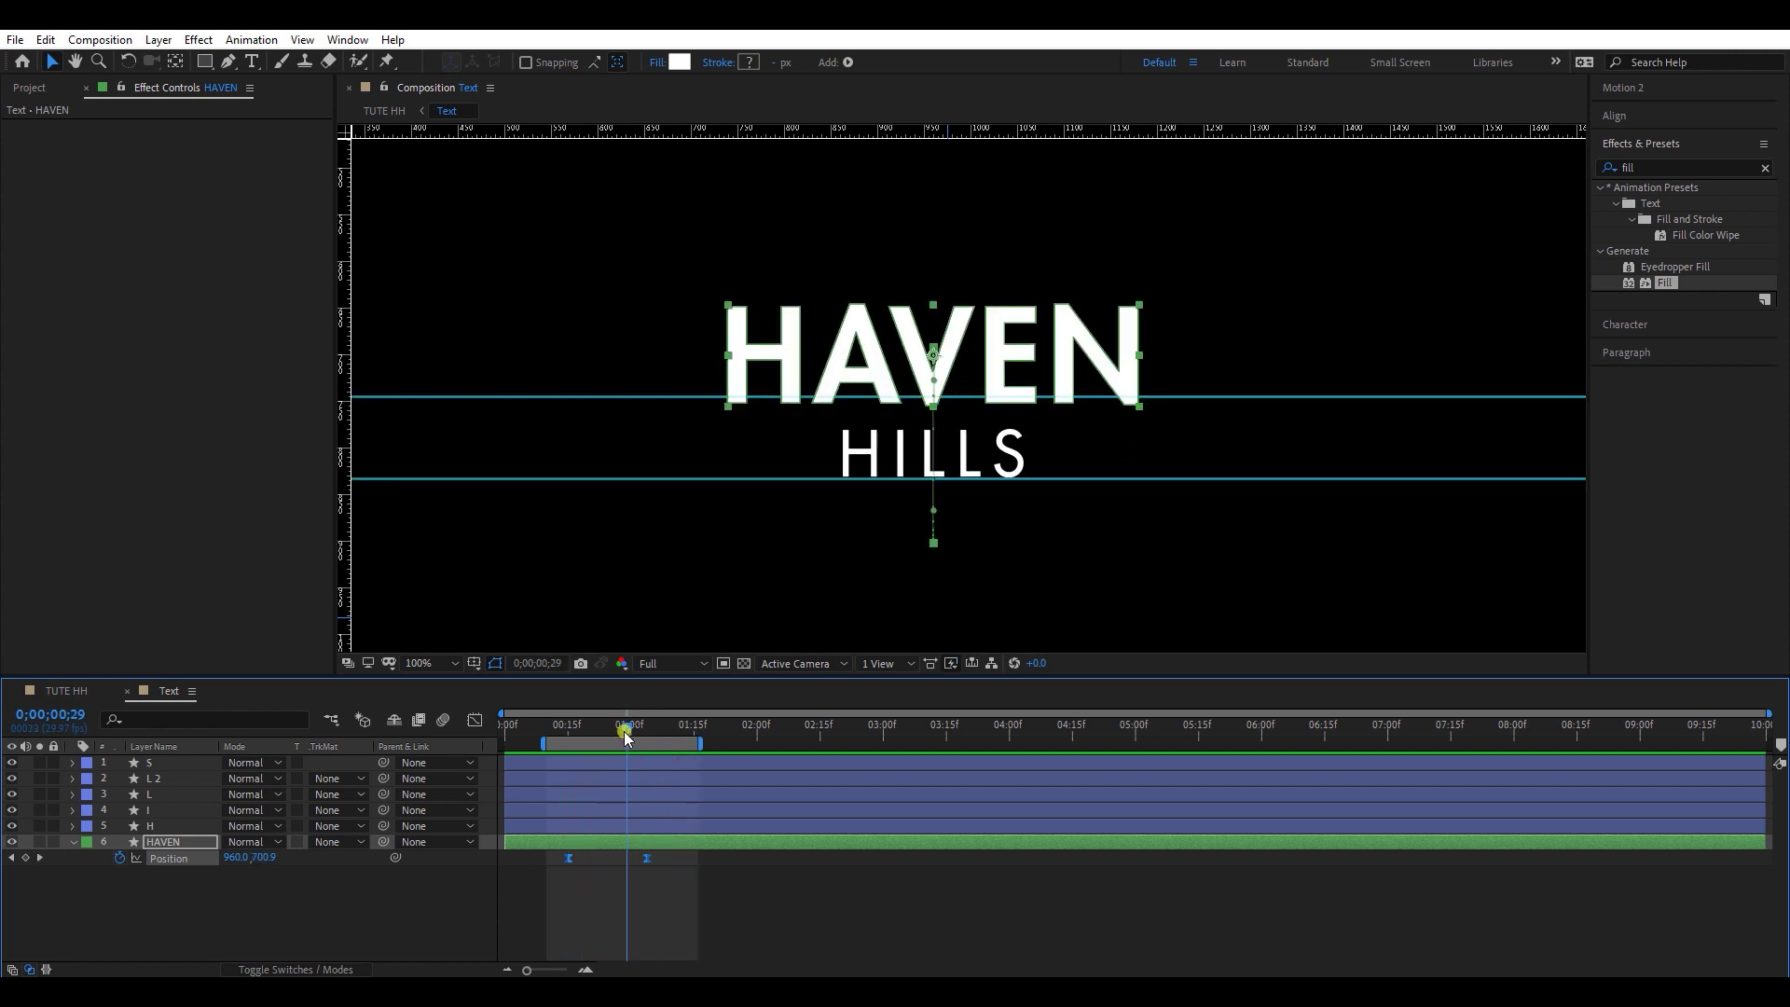
Step: Keyframe HAVEN's Opacity at 100% at 0;00;00;28 and 0% at 0;00;00;24
key(t)
click(122, 859)
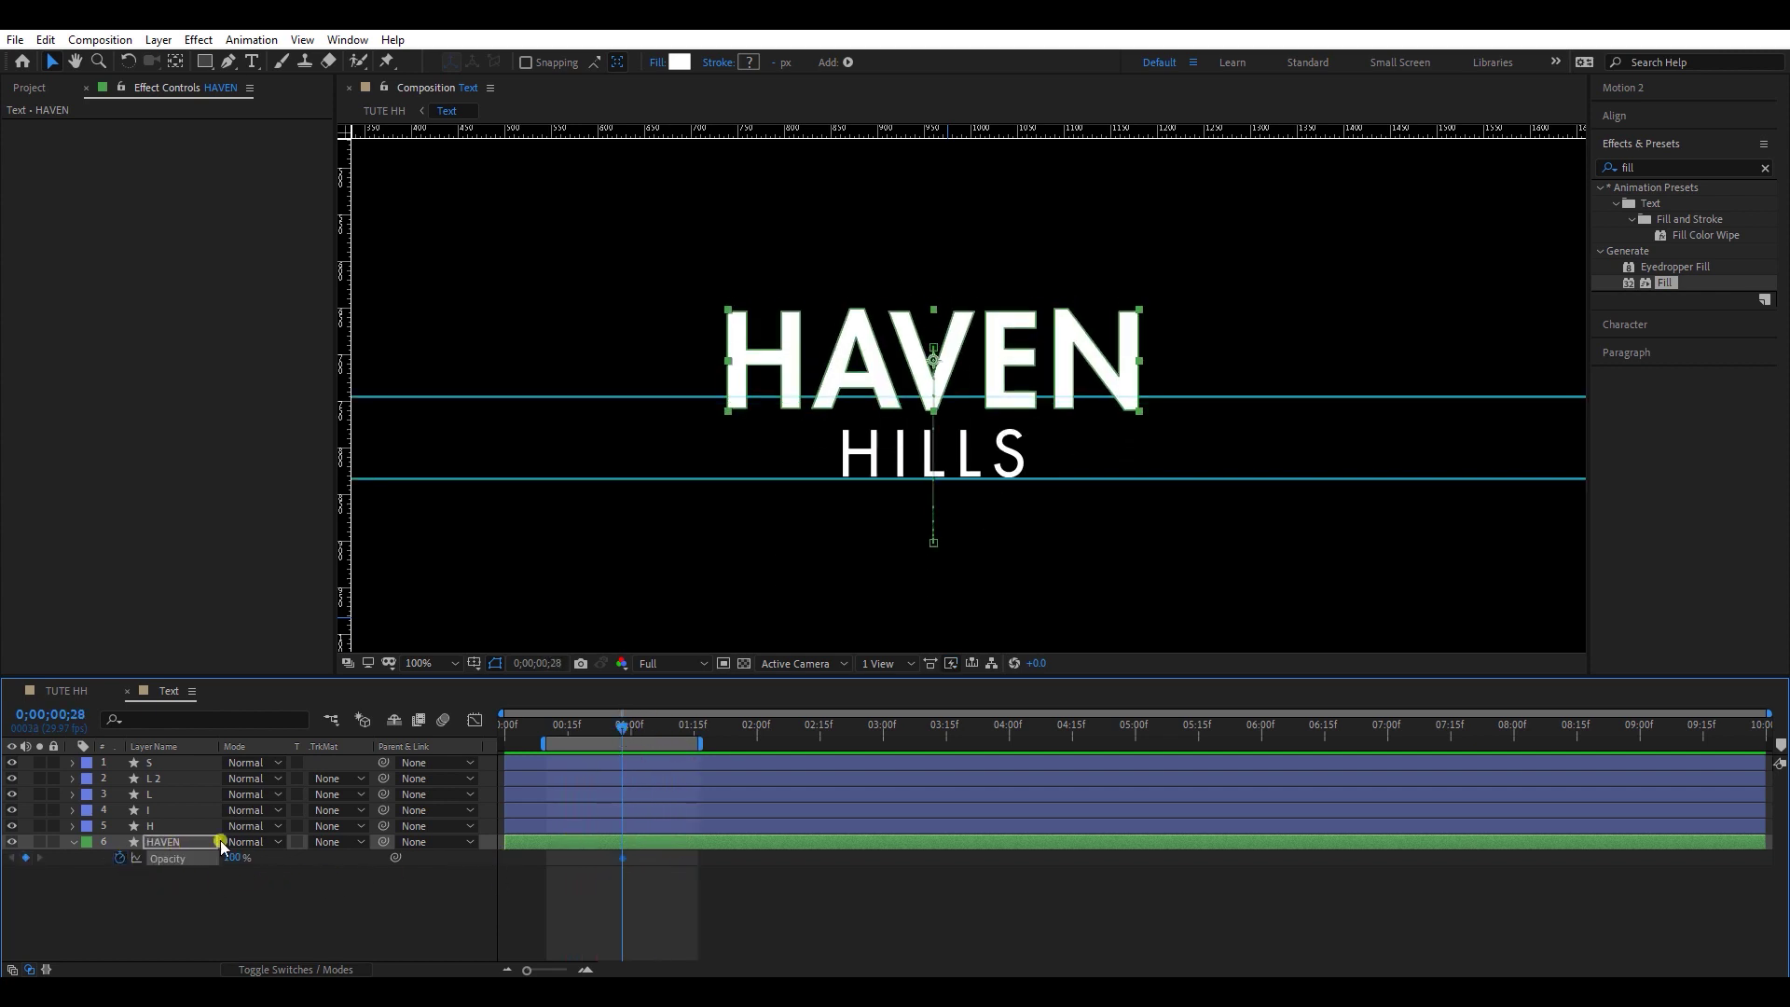
drag(621, 730, 603, 738)
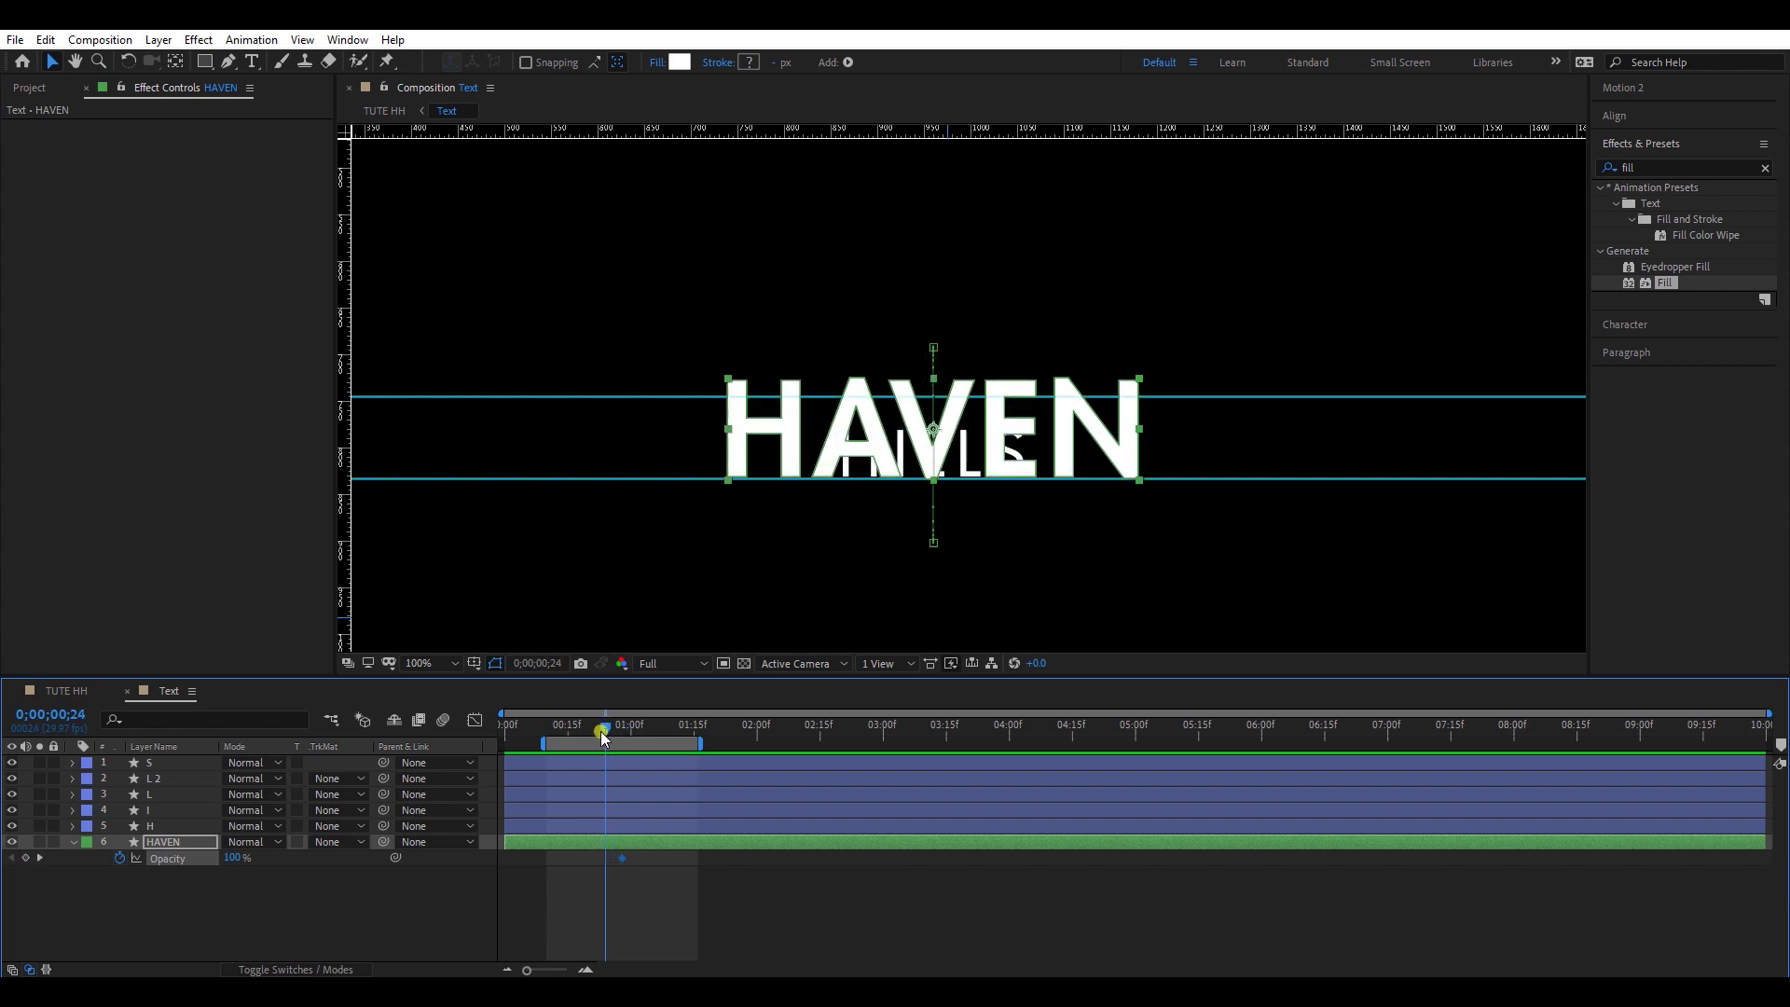
click(237, 859)
text(0)
key(Return)
Step: Show HAVEN's Position keyframes alongside Opacity and preview the word's rise and fade-in
key(shift+p)
scroll(555, 876, up, 1)
mouse_move(660, 731)
mouse_down()
mouse_move(691, 728)
mouse_move(649, 753)
mouse_up()
key(space)
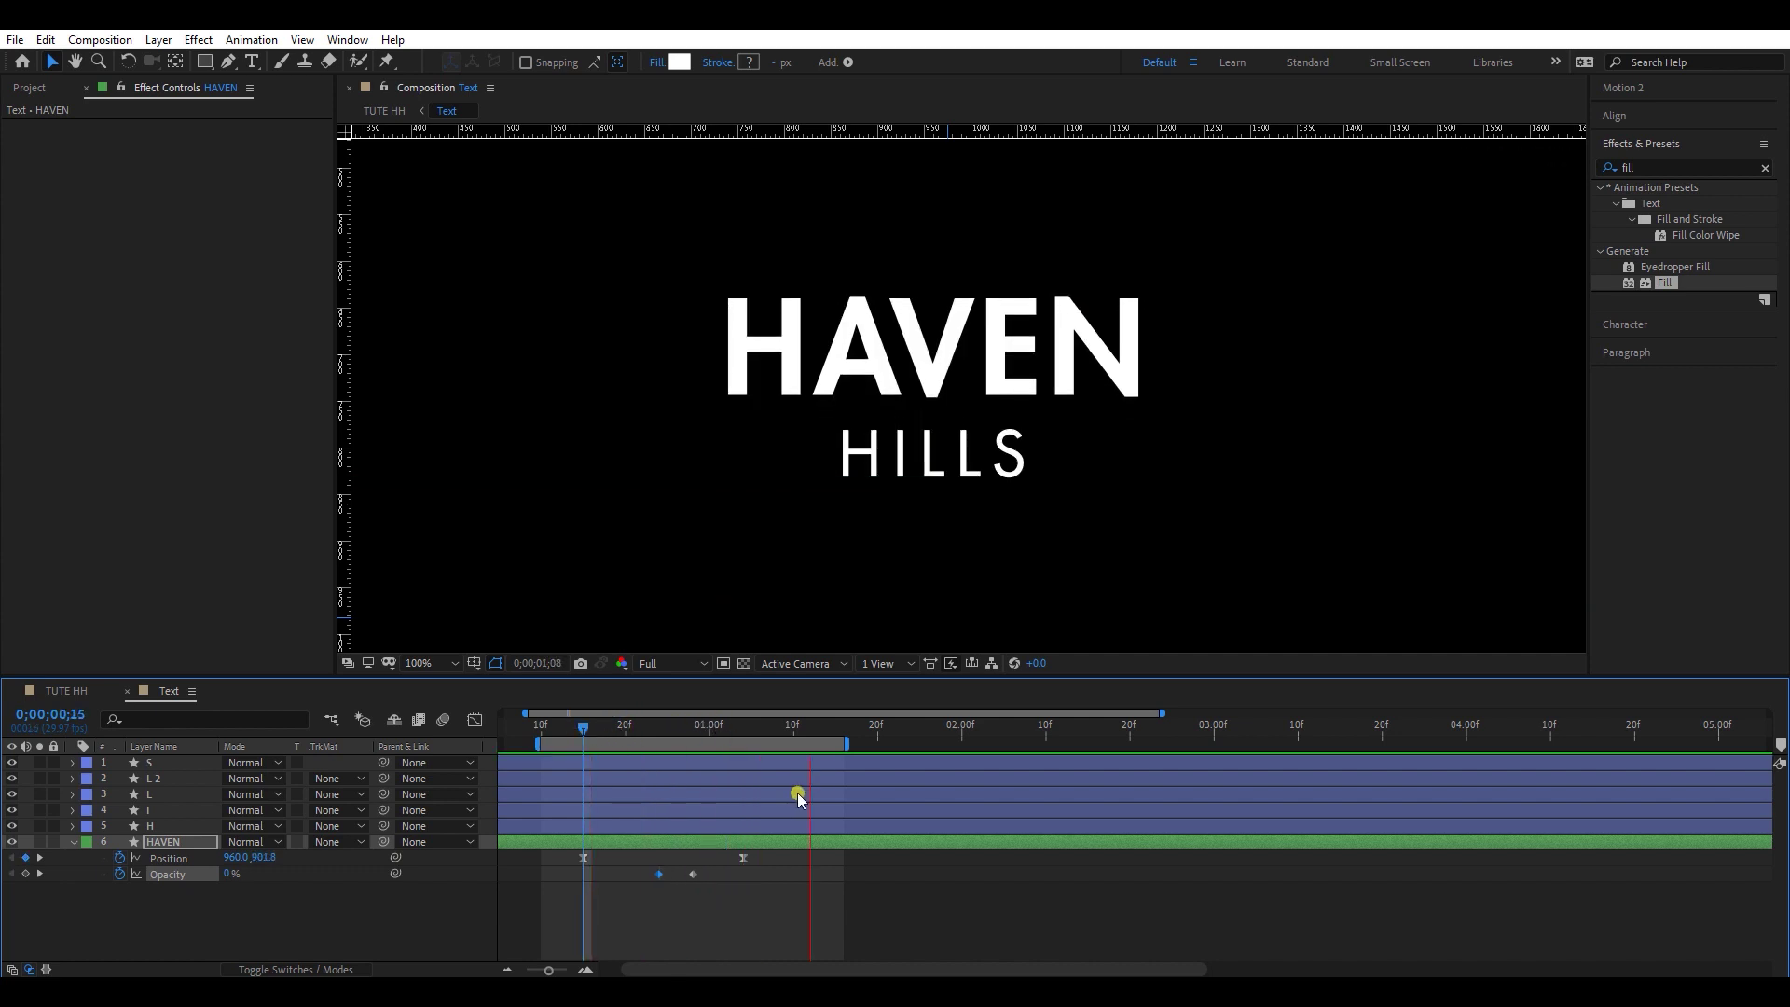
key(space)
Step: Keyframe the Position of the five HILLS letter layers at 0;00;02;00 and lower them to Y 925.1 at 0;00;01;04
click(787, 827)
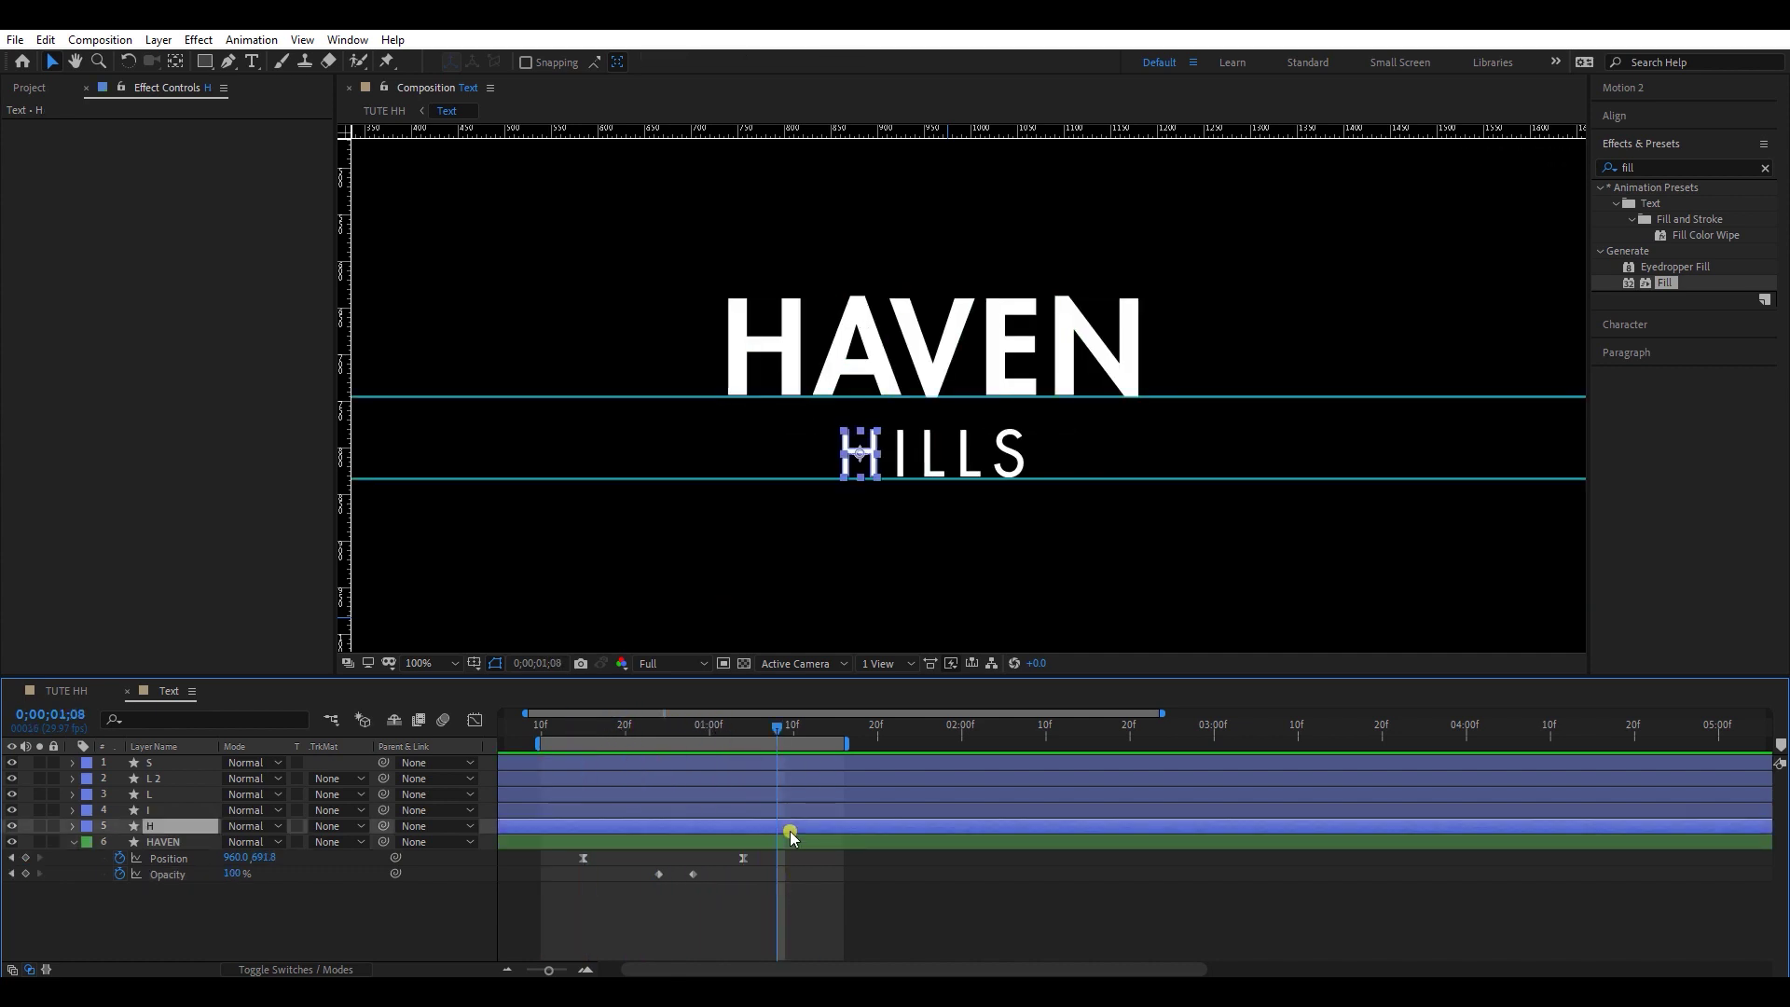
shift+click(791, 764)
drag(811, 732, 960, 734)
key(alt+shift+p)
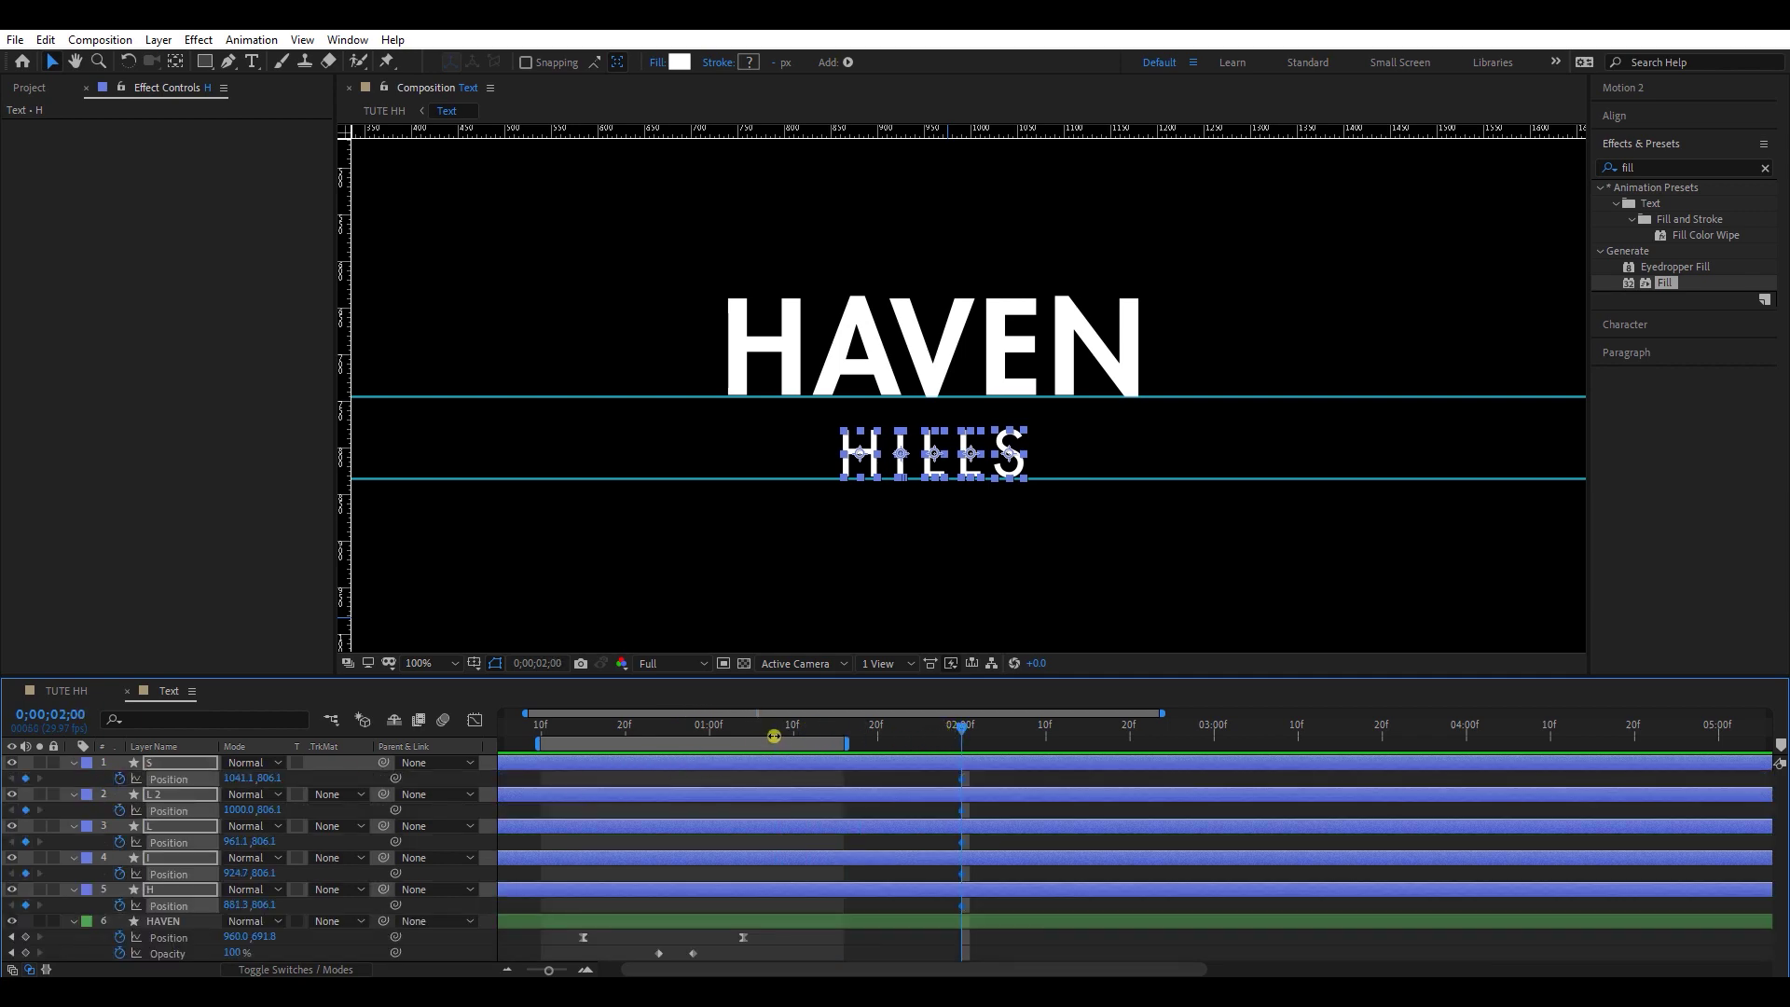
drag(751, 733, 746, 732)
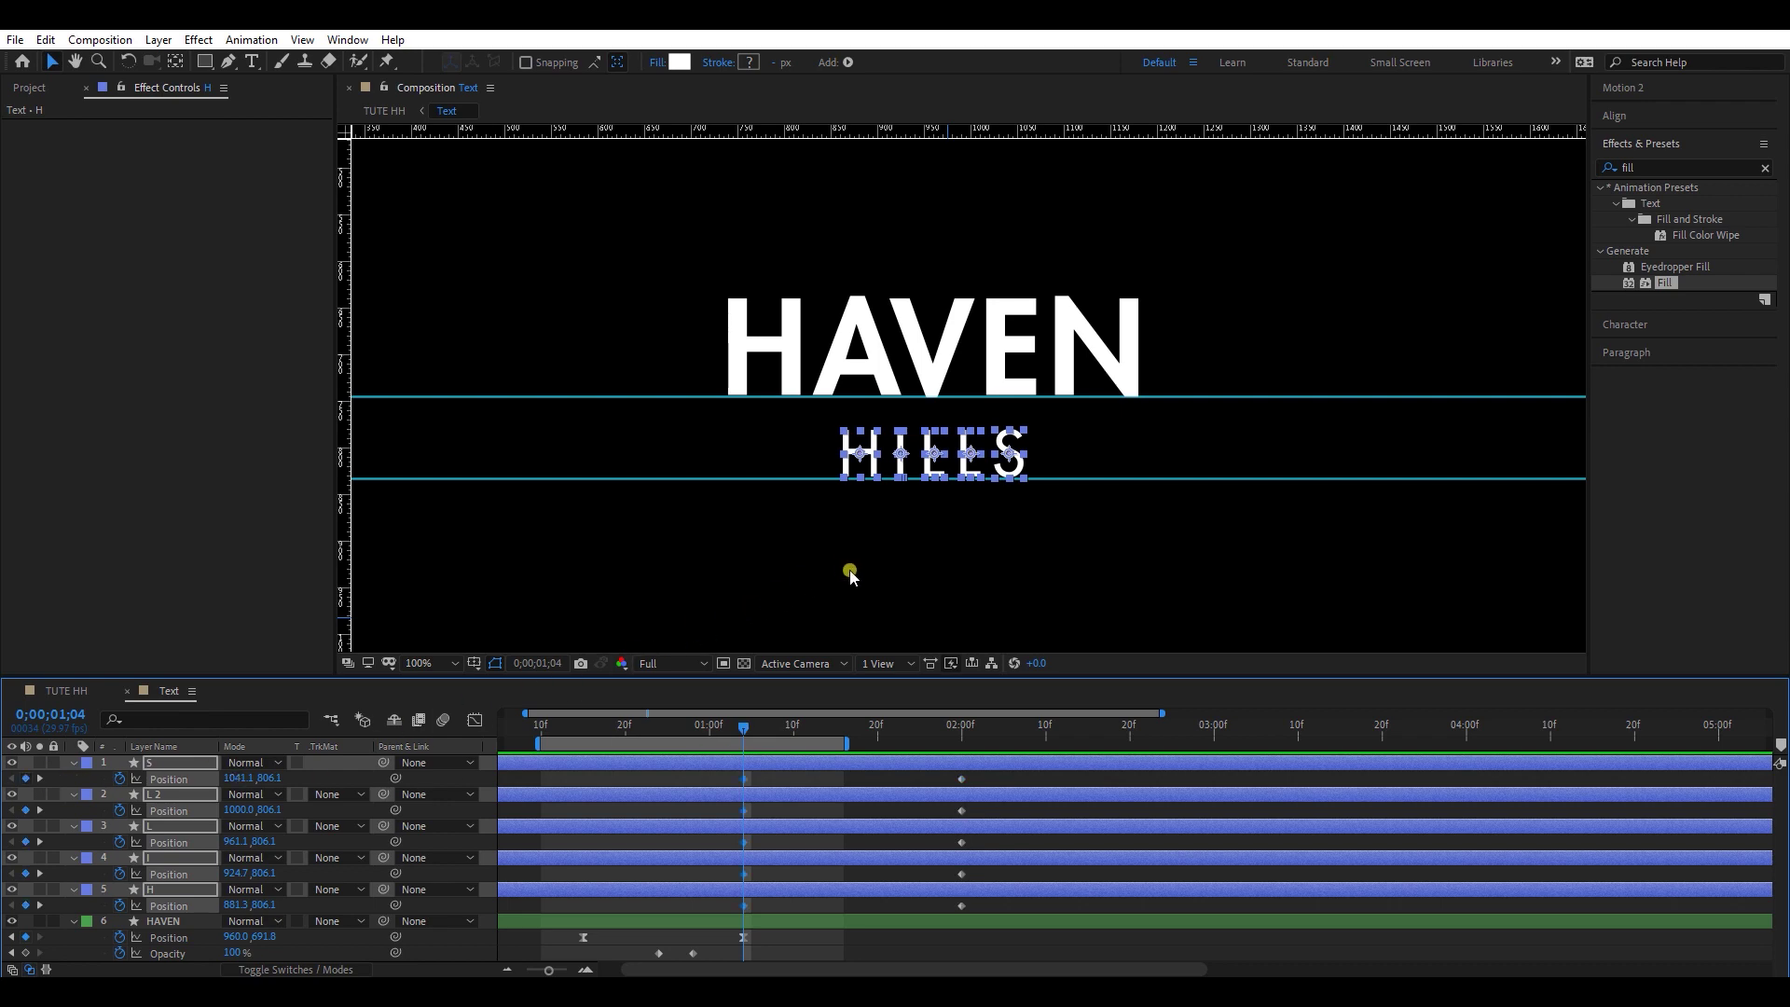
scroll(932, 512, down, 2)
drag(1005, 396, 1007, 506)
Step: Easy Ease the HILLS letters' Position keyframes, reshape the speed curve into a sharp early peak, and preview a work area starting at 0;00;01;04
drag(977, 772, 964, 909)
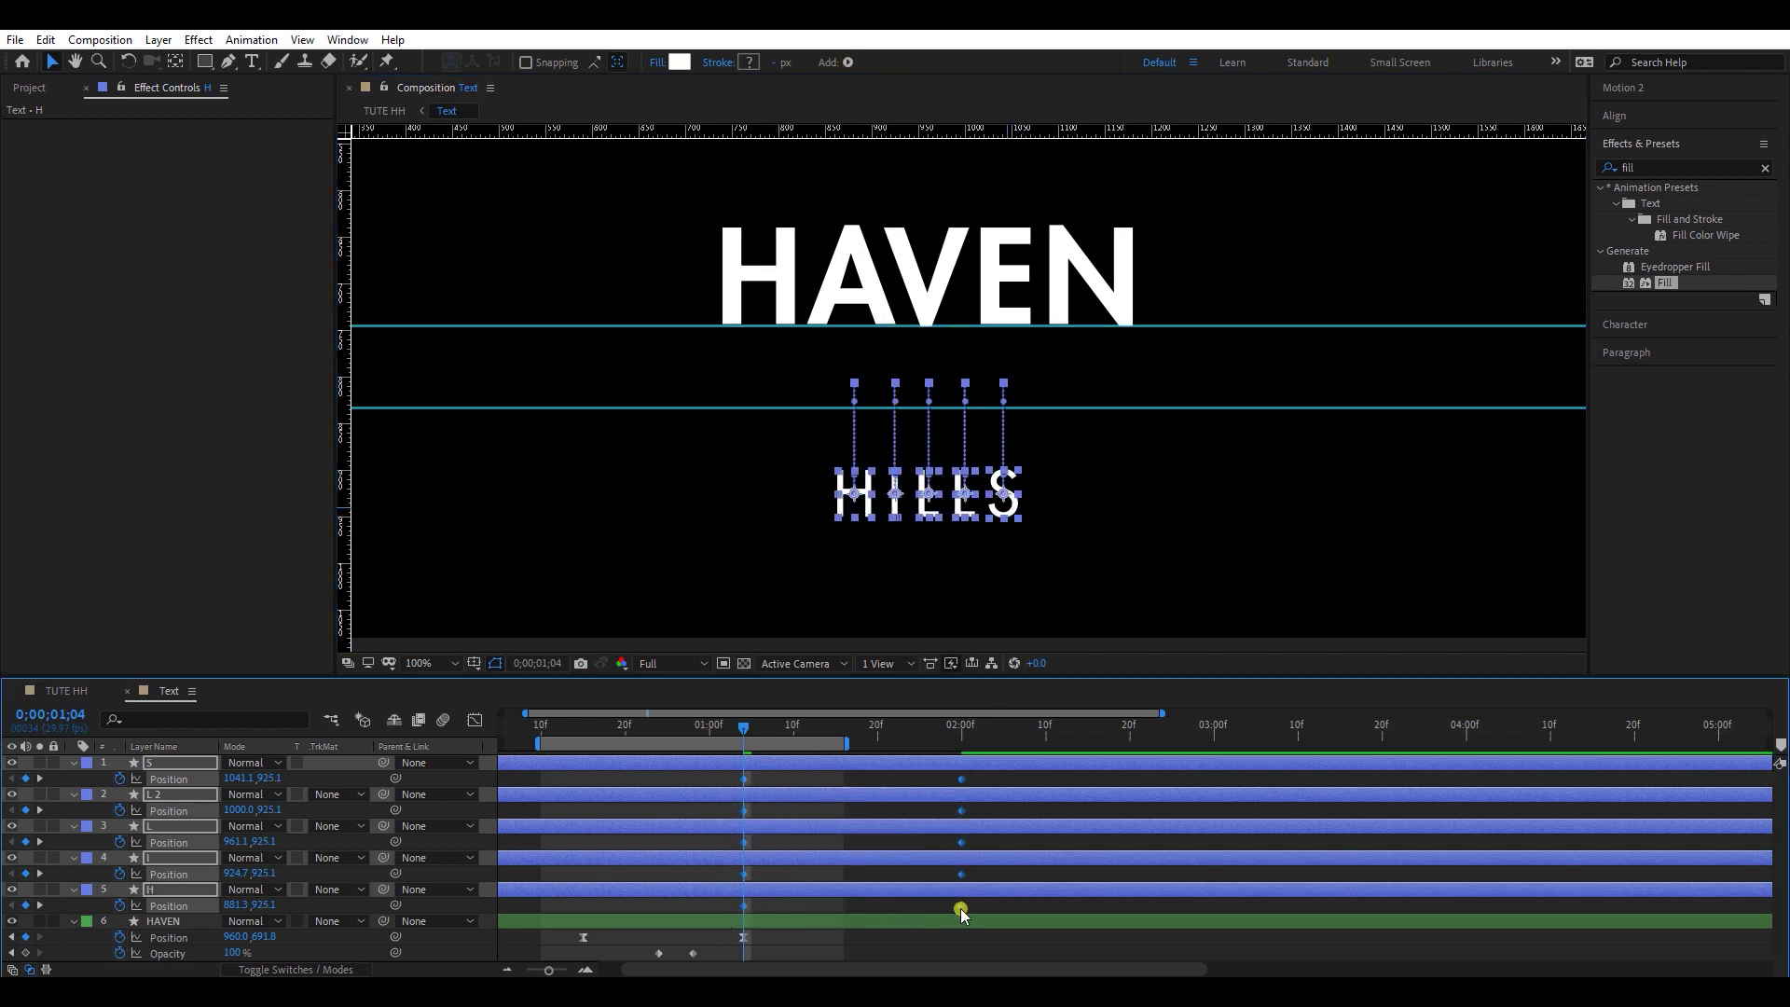
right_click(962, 909)
mouse_move(1011, 897)
click(1231, 759)
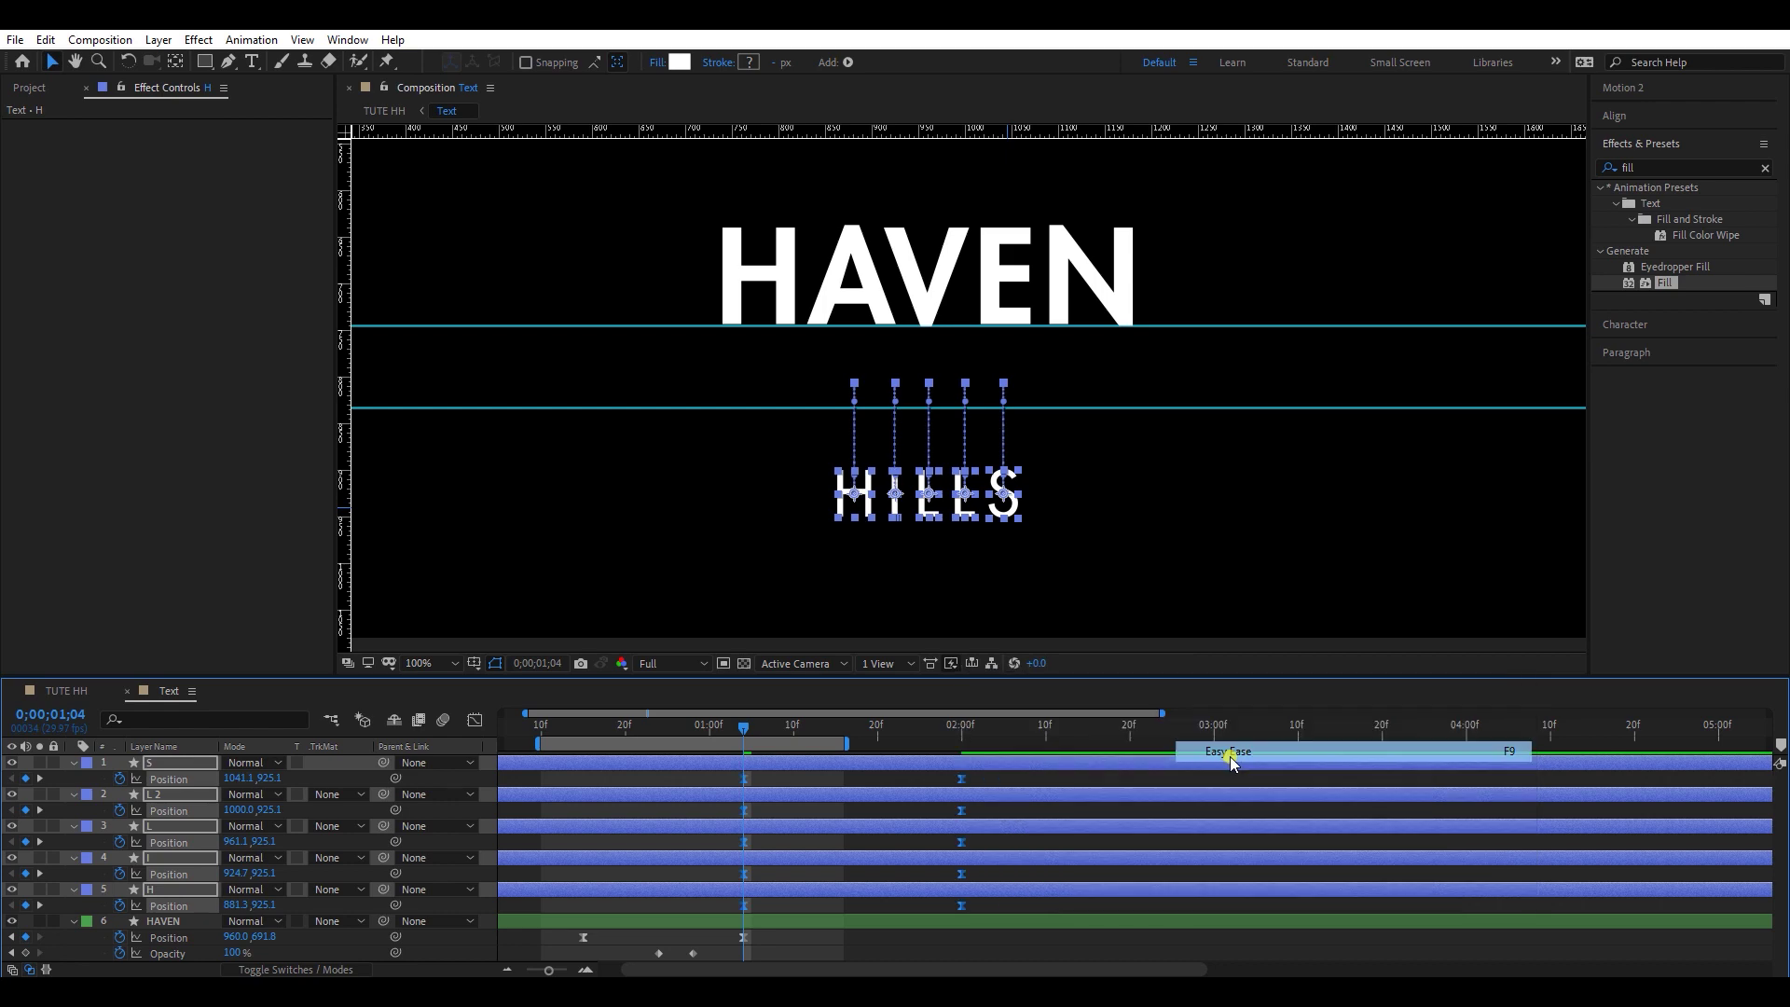
click(474, 719)
drag(1025, 844, 894, 935)
drag(925, 920, 813, 921)
drag(846, 743, 998, 753)
key(b)
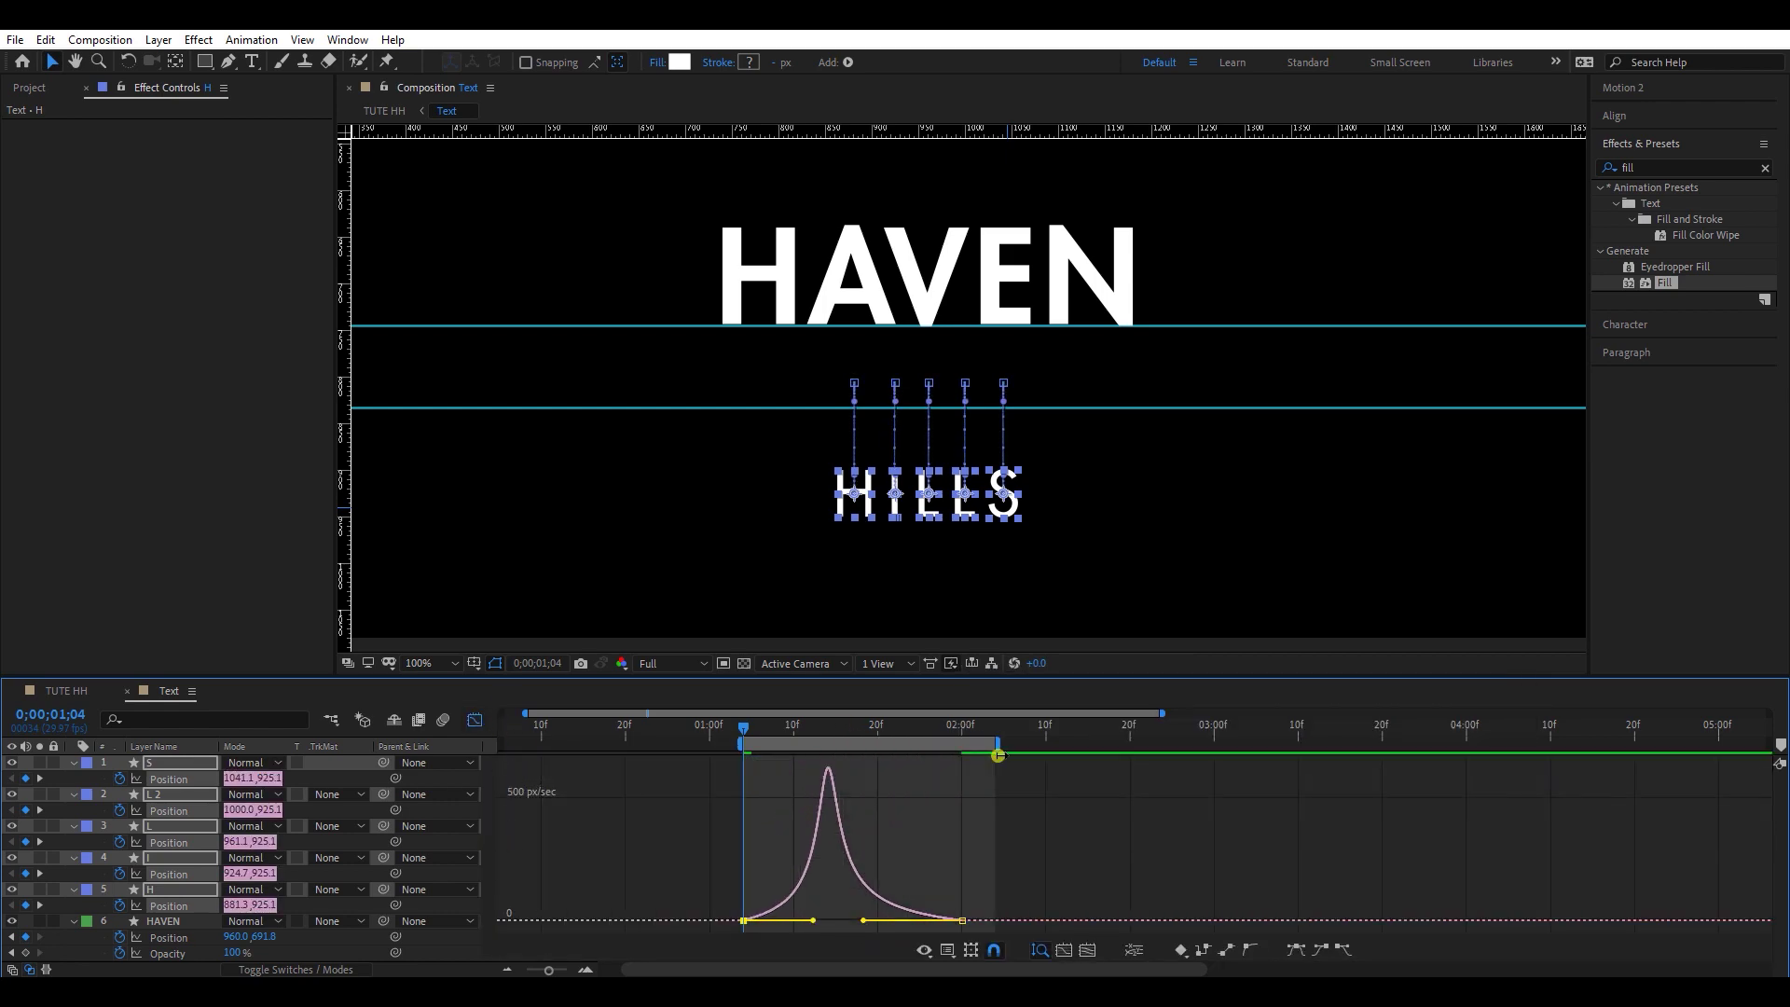
key(space)
key(space)
Step: Retime the letters' Position keyframes to run from about 0;00;01;13 to about 0;00;01;29 and preview the motion
click(474, 719)
drag(994, 775, 927, 781)
click(770, 732)
key(space)
key(space)
drag(788, 779, 820, 779)
click(802, 730)
key(space)
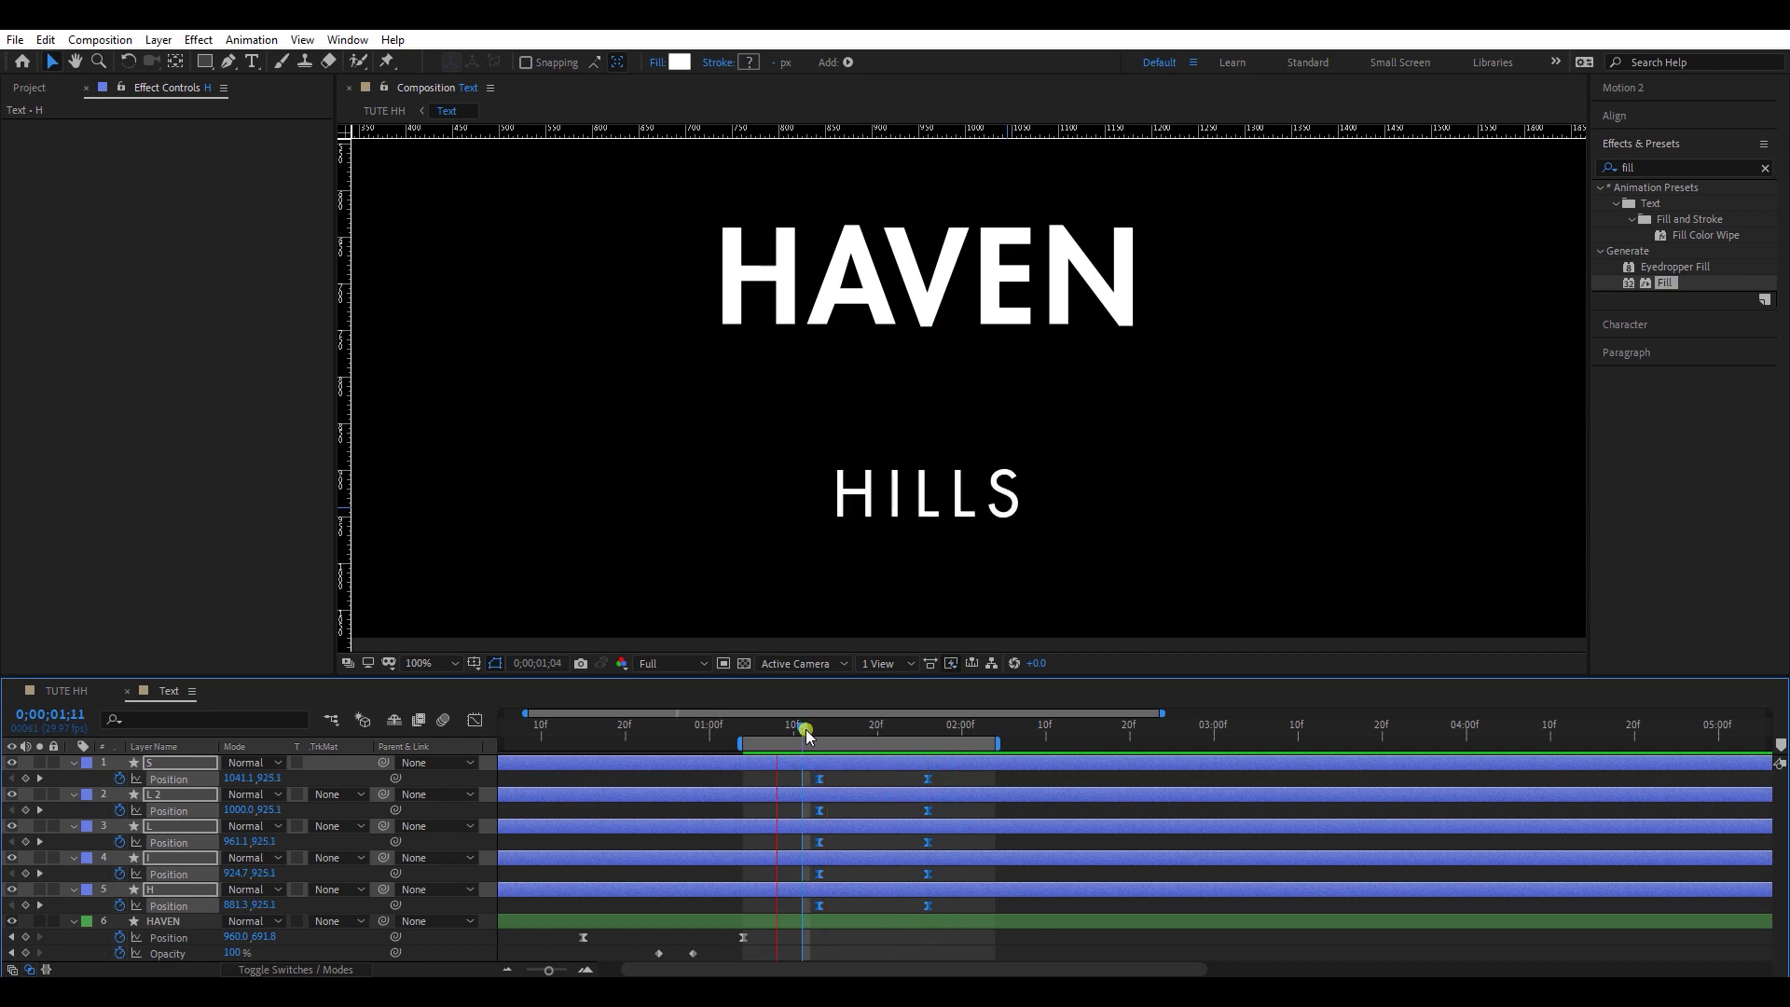
drag(928, 779, 1119, 738)
key(space)
Step: Stagger the letters' Position keyframes about two frames apart from H to S and preview the cascading rise
scroll(811, 876, up, 3)
ctrl+click(910, 856)
ctrl+click(994, 826)
ctrl+click(1061, 793)
scroll(1015, 792, down, 3)
click(862, 735)
key(space)
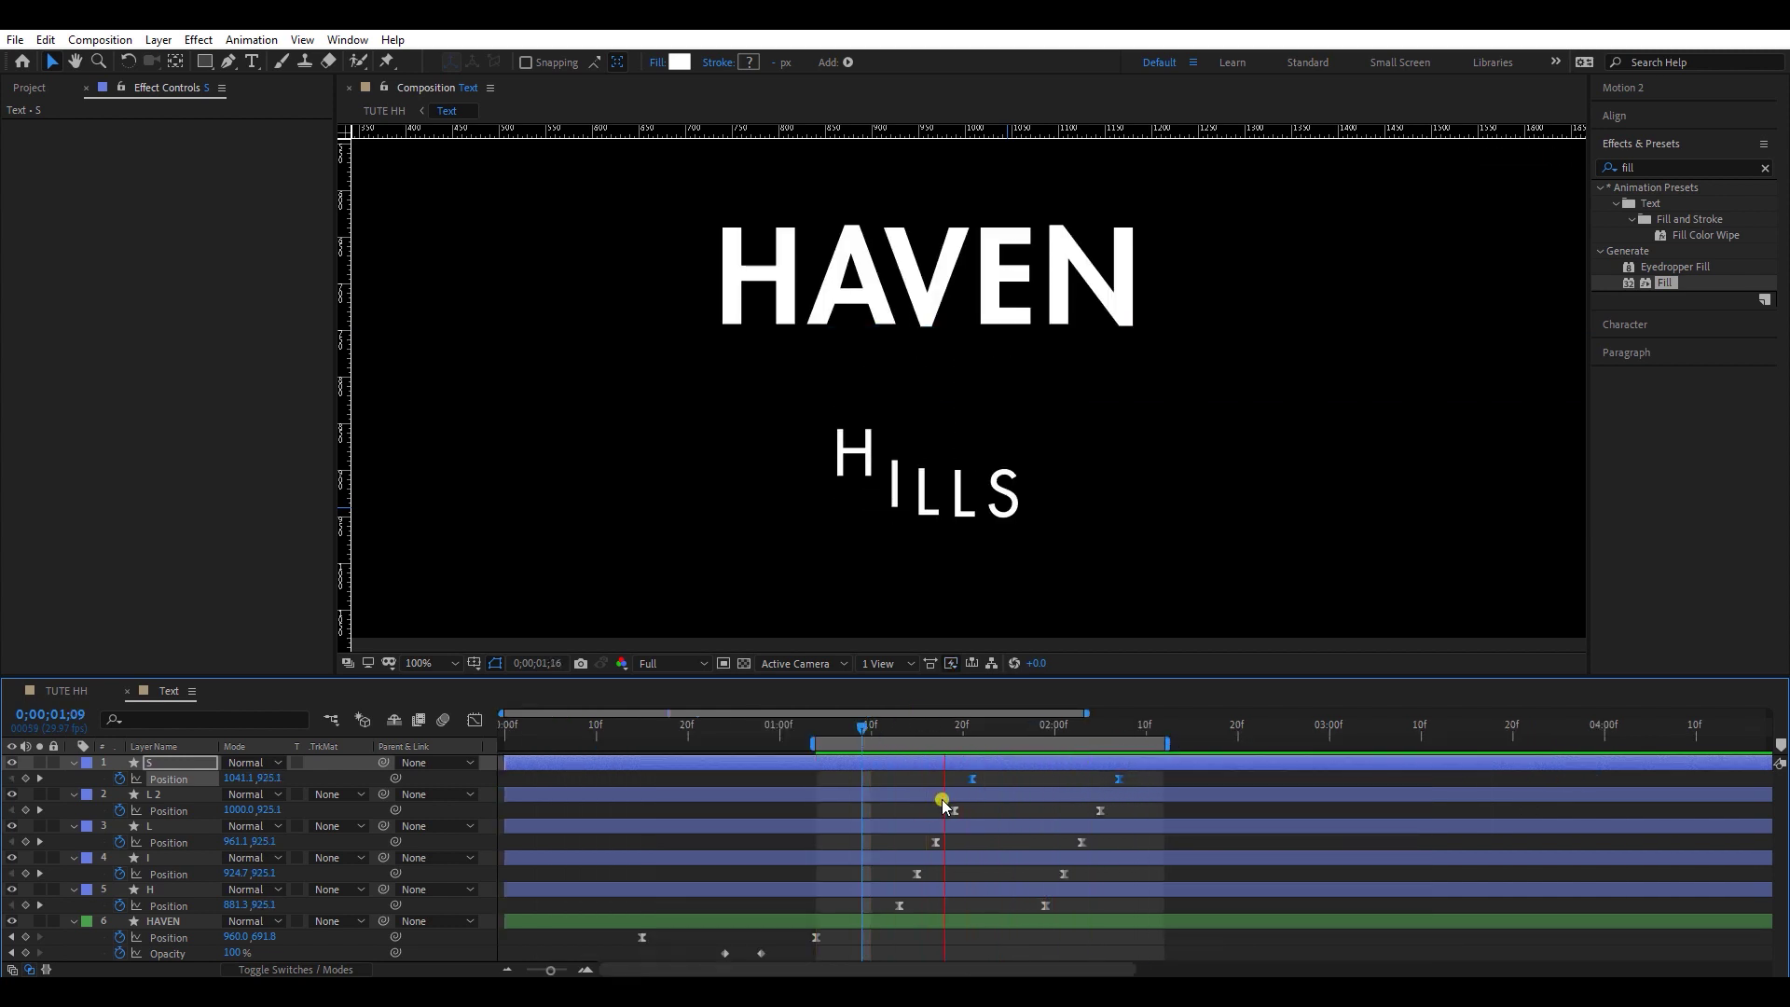
key(space)
Step: Move all the staggered letter keyframes earlier so H's first Position keyframe lines up with HAVEN's at 0;00;00;15
scroll(932, 787, down, 3)
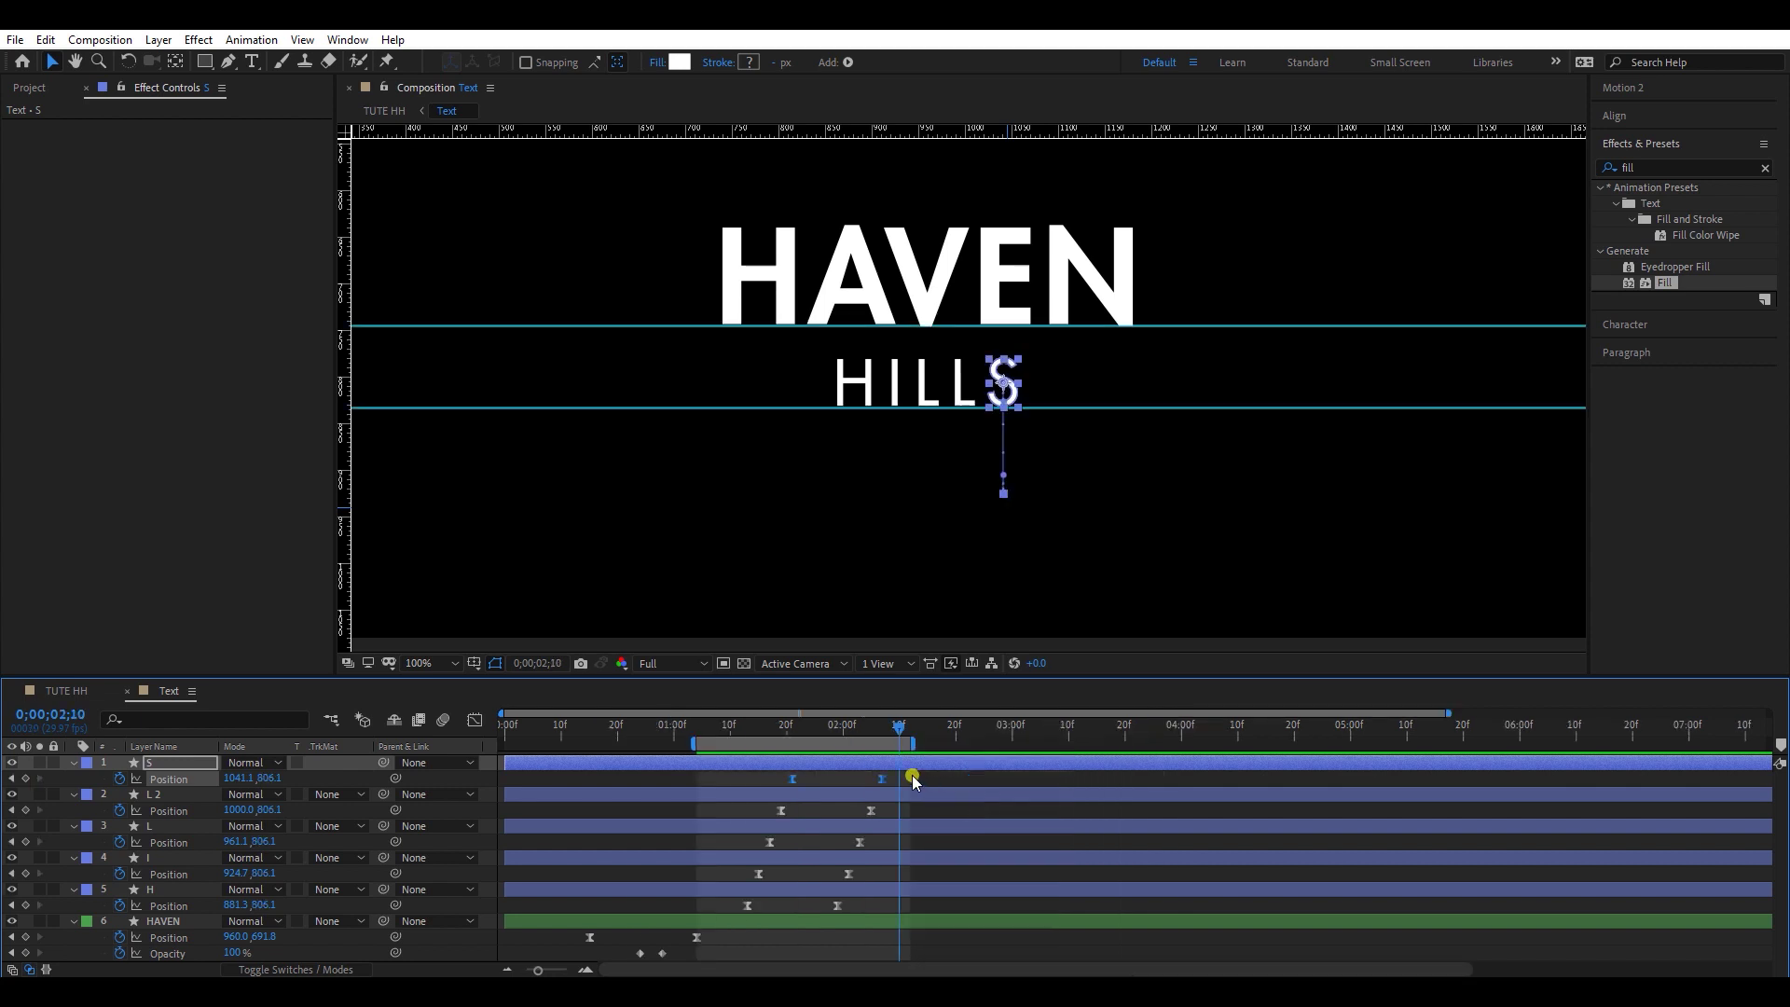
drag(924, 775, 718, 923)
drag(522, 731, 589, 731)
drag(759, 871, 591, 904)
drag(590, 901, 590, 903)
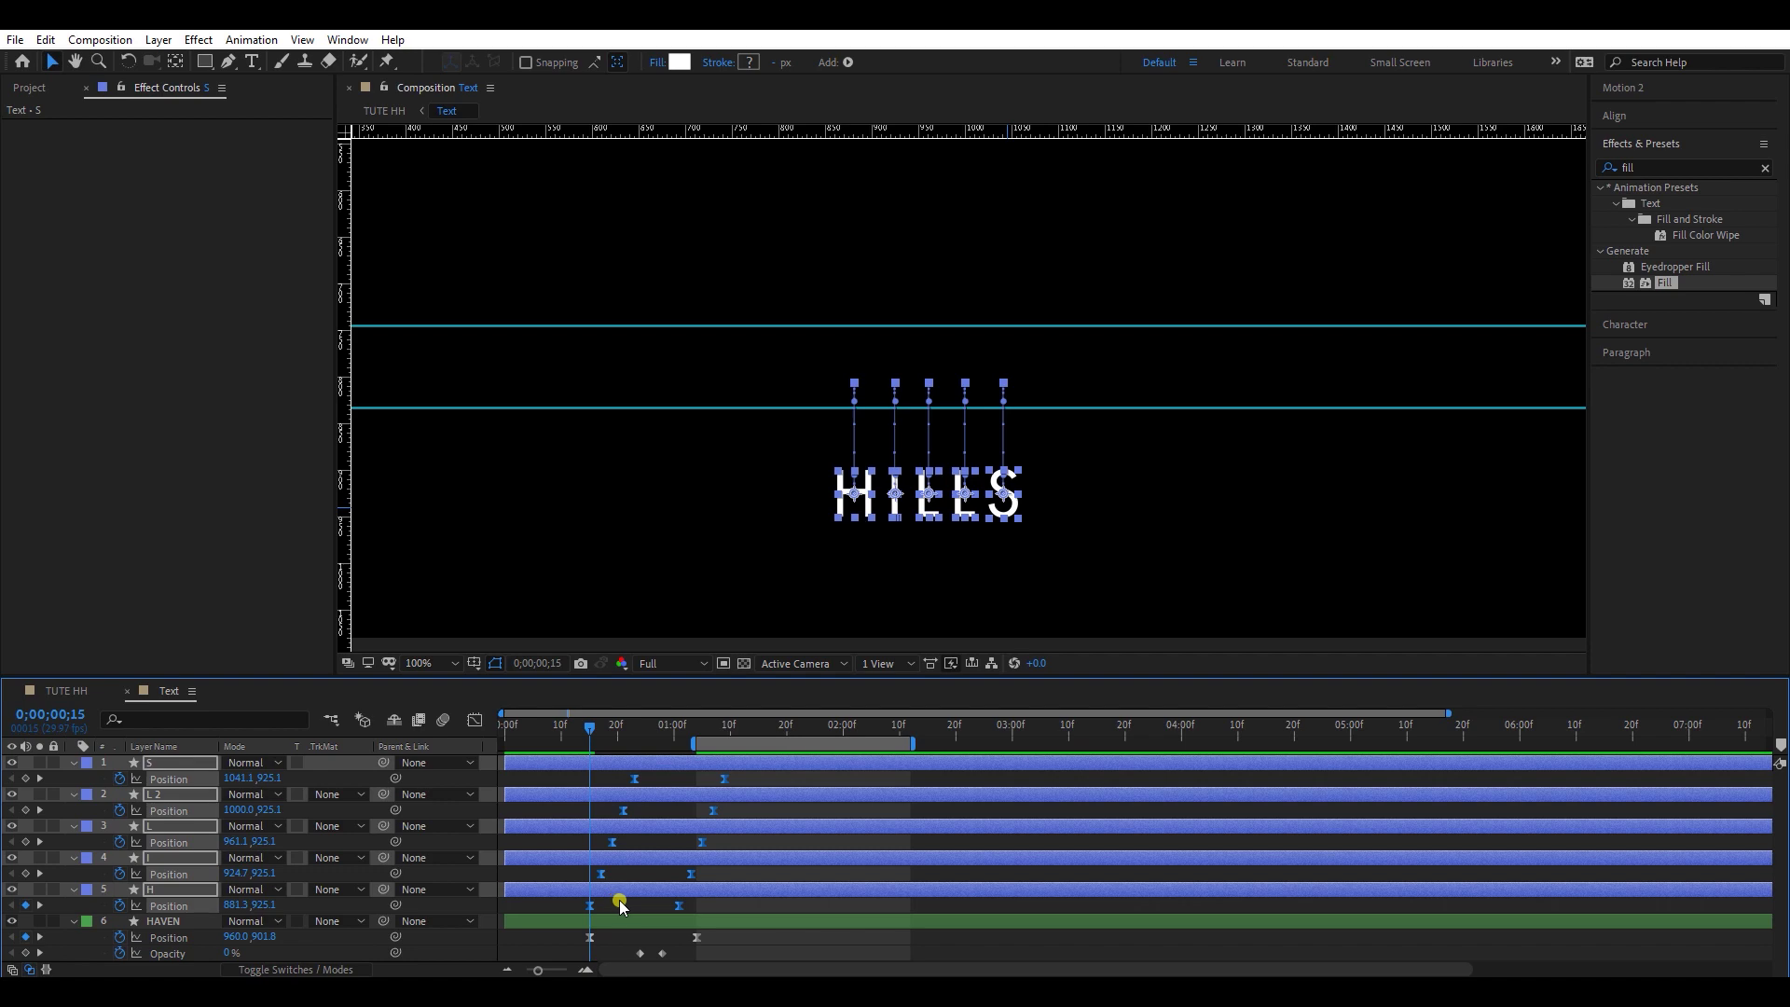
Step: Pre-compose the five letter layers into a new composition named Hills
right_click(631, 896)
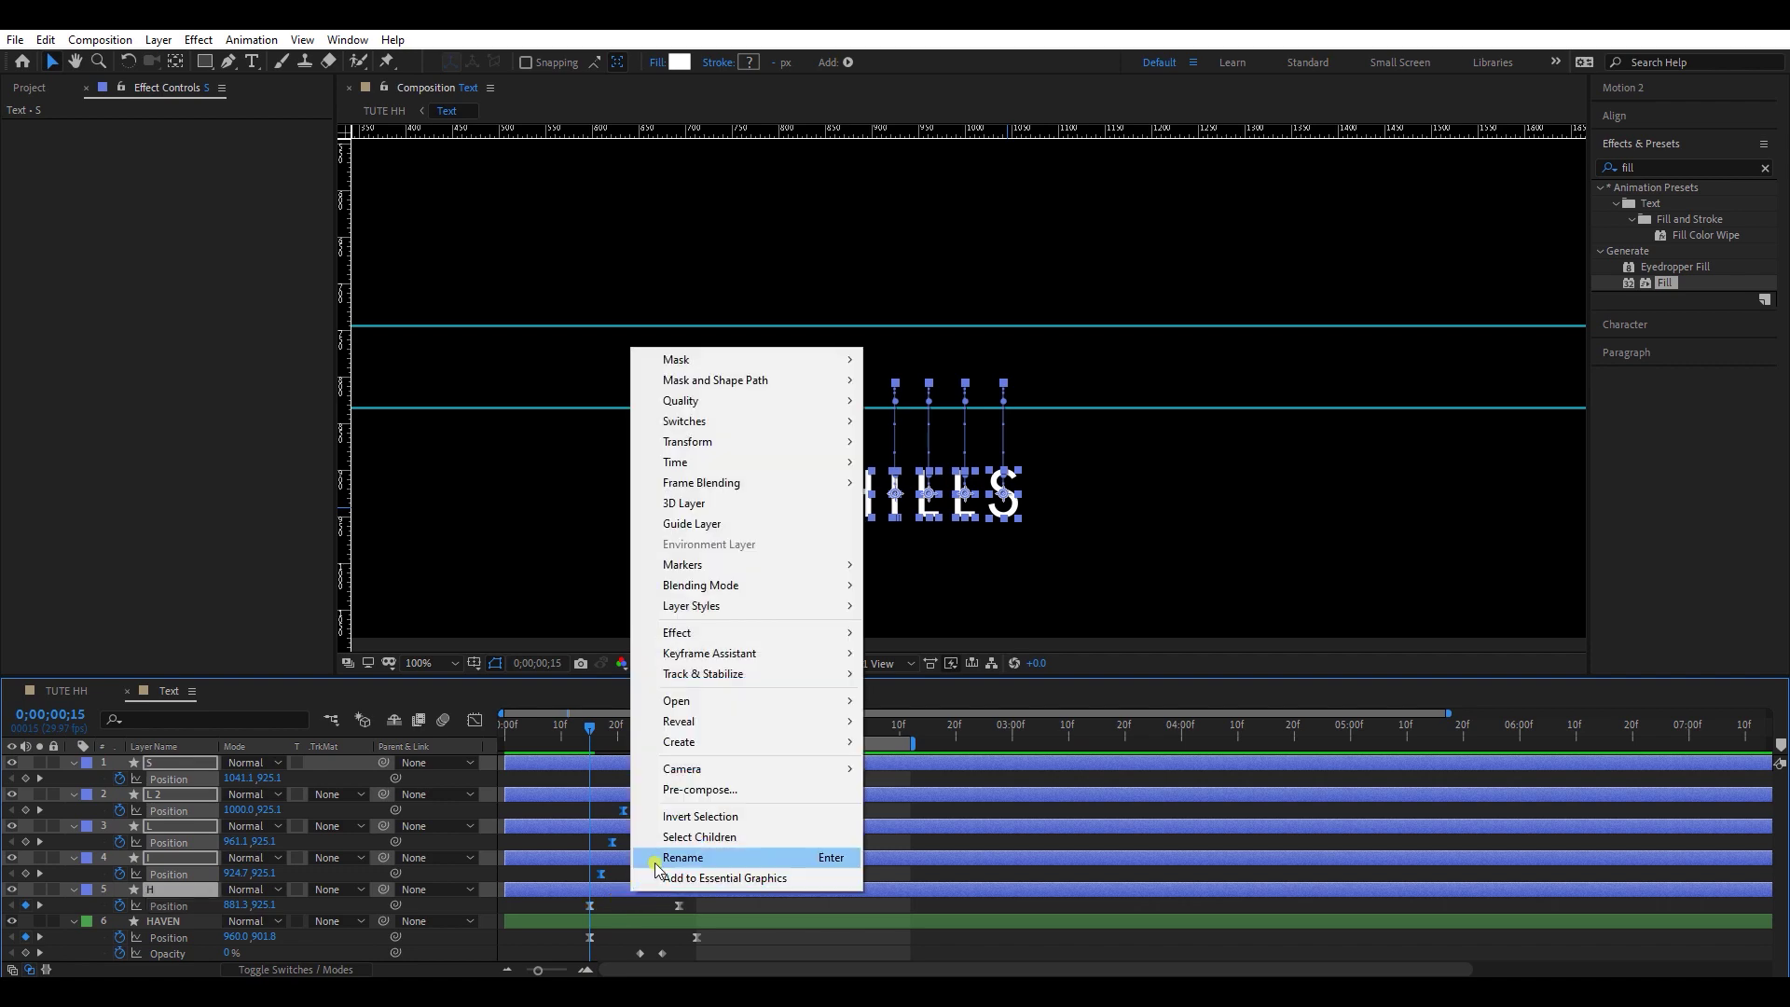
click(717, 786)
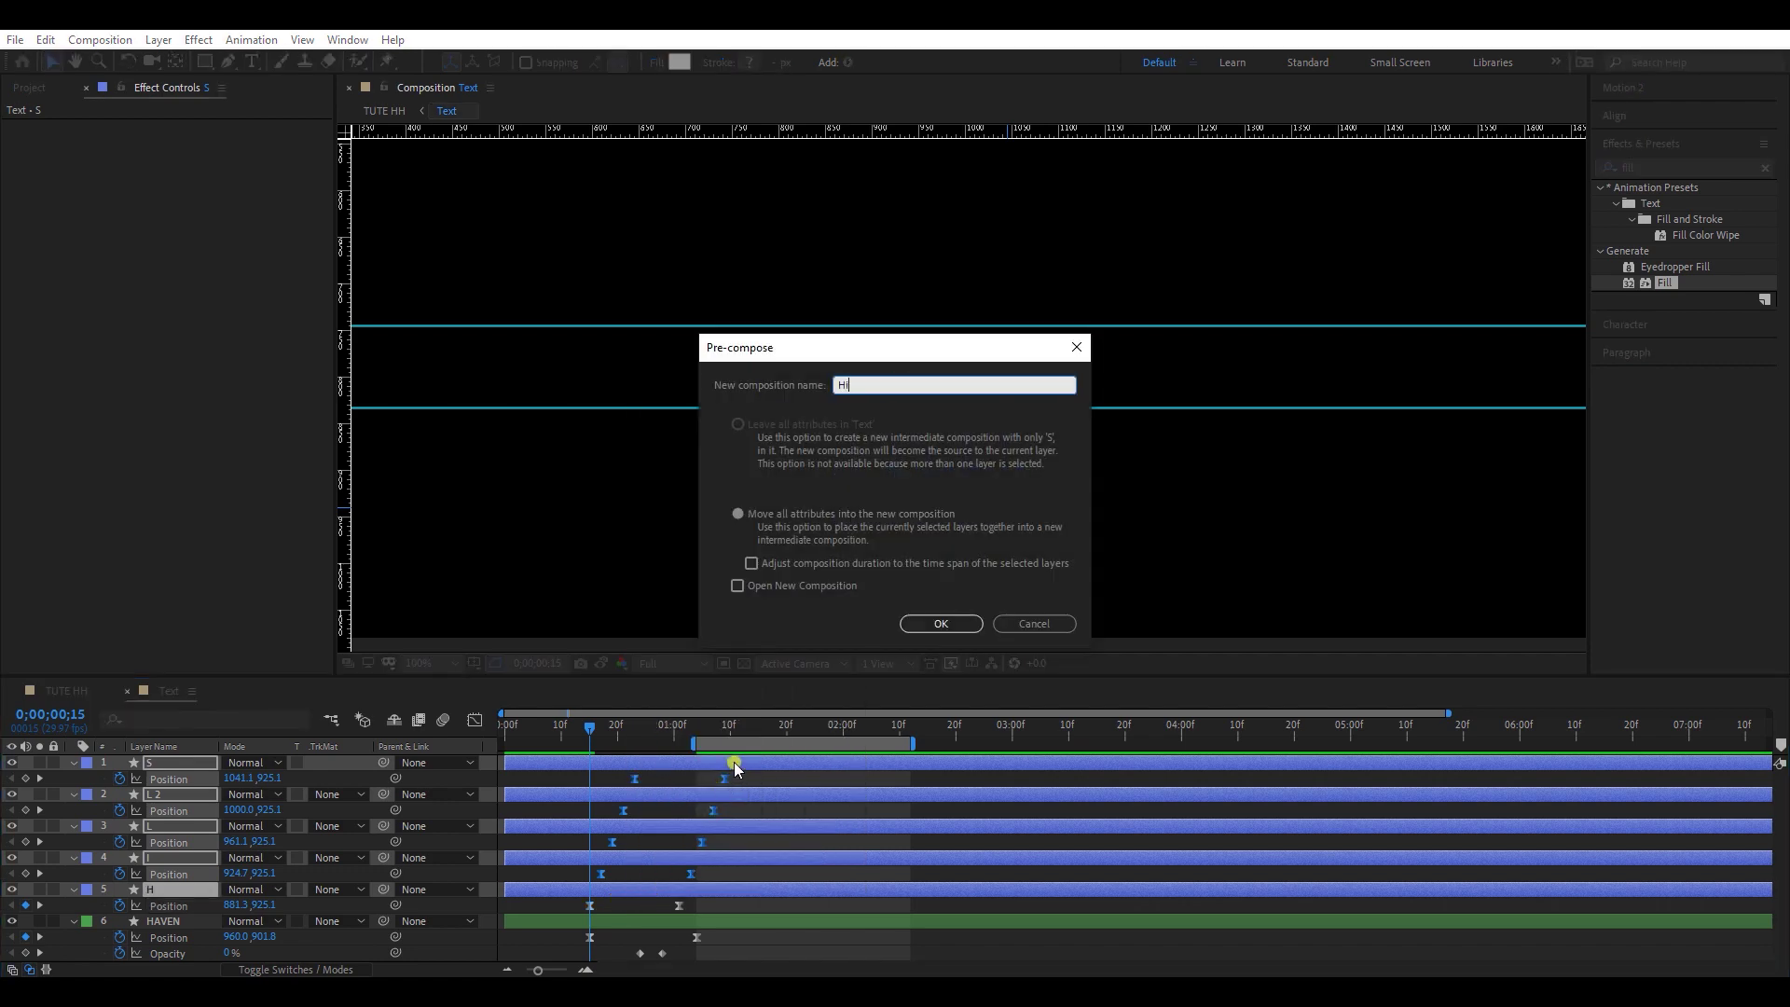
text(Hills)
key(Return)
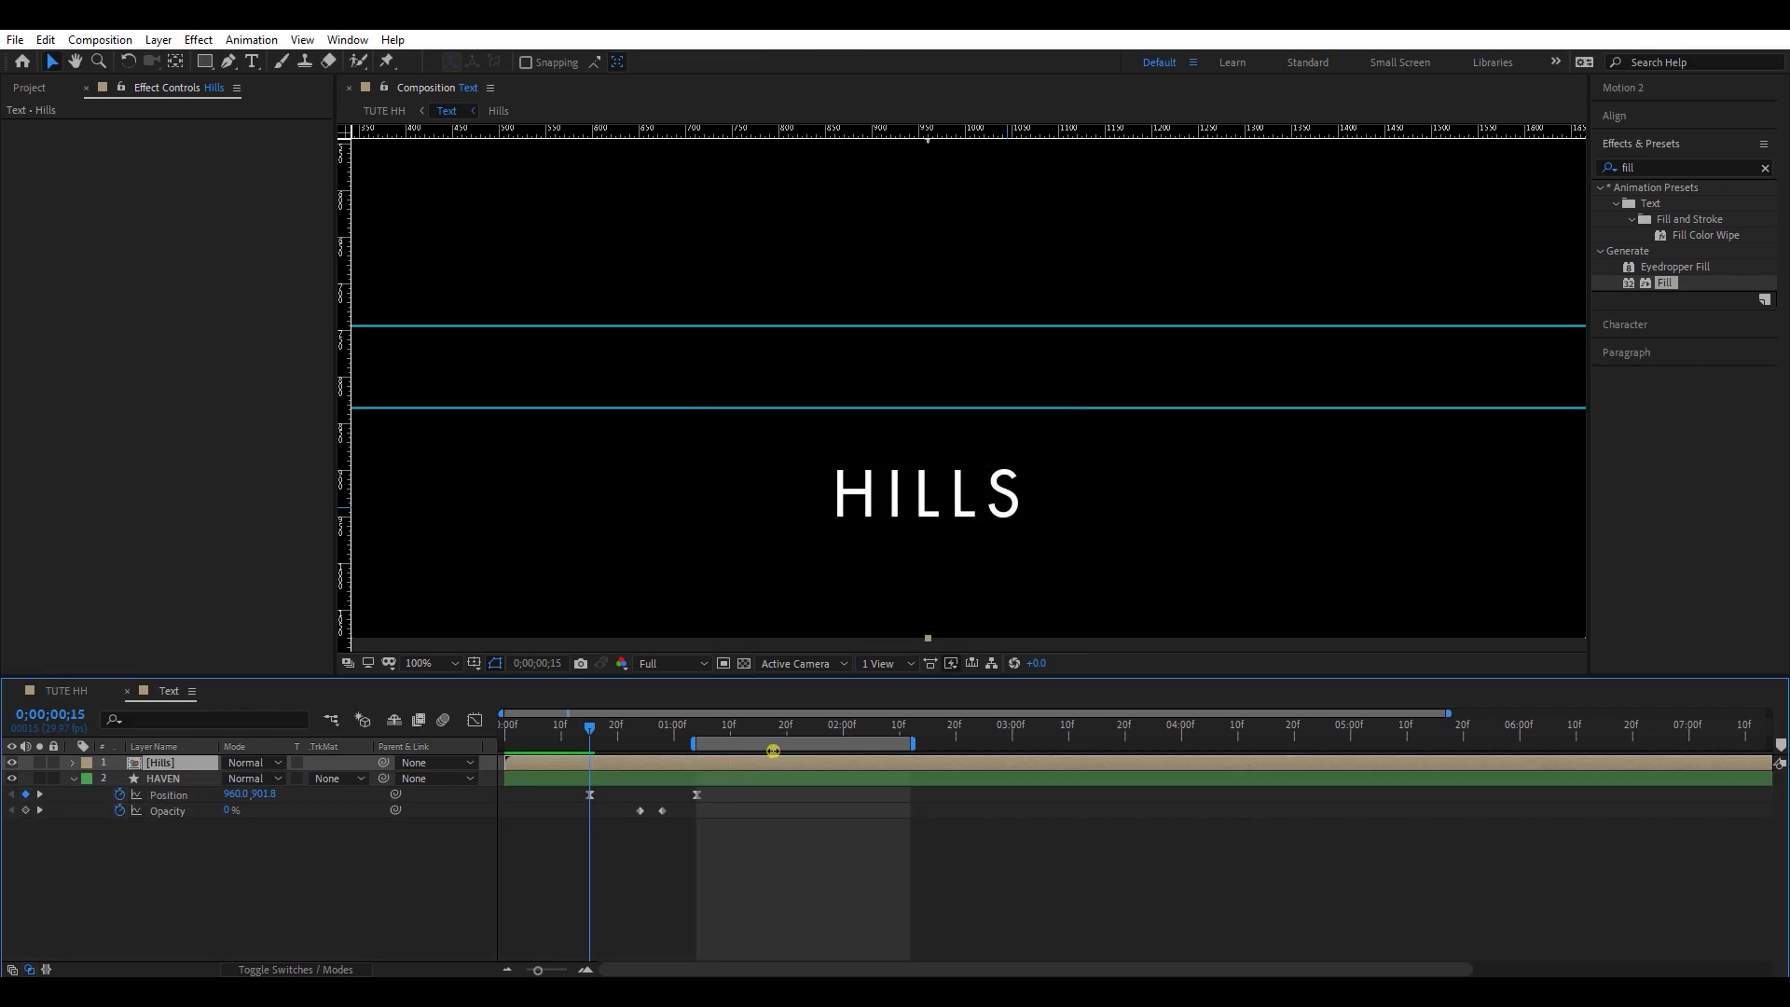
Step: Set the Rectangle tool to no stroke and a red FF0000 fill, with no layer selected
drag(757, 734, 827, 731)
click(1215, 538)
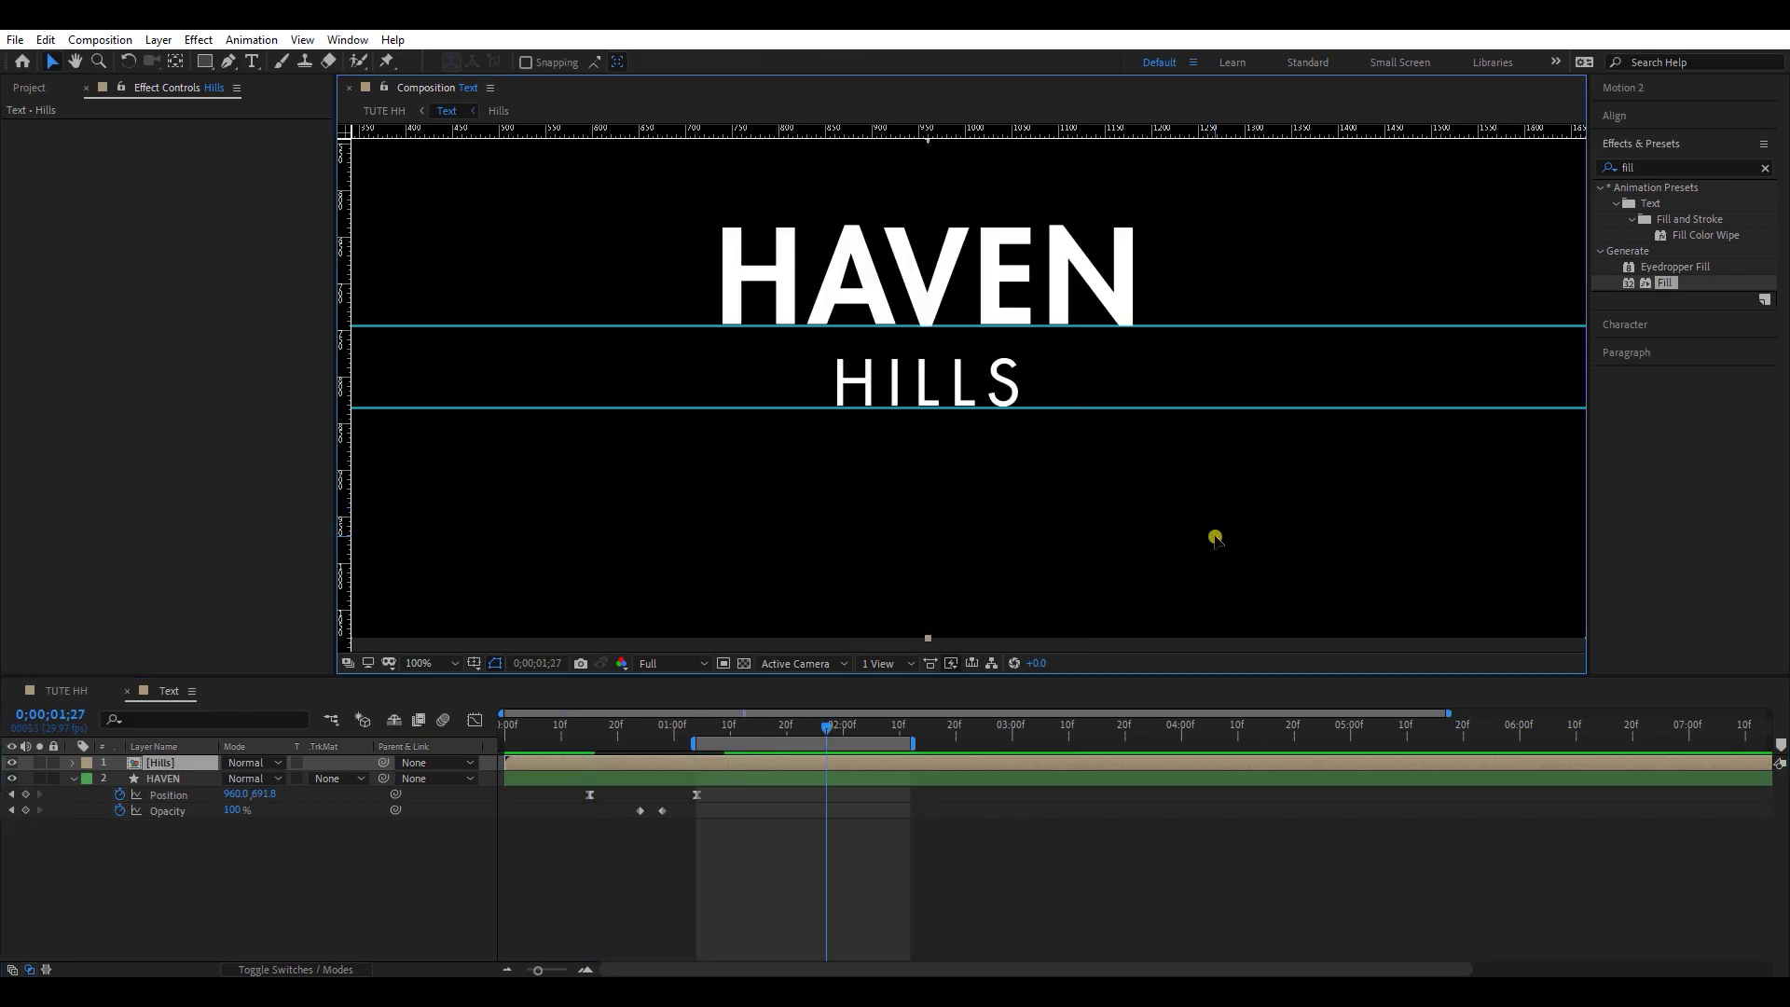
click(381, 174)
click(204, 61)
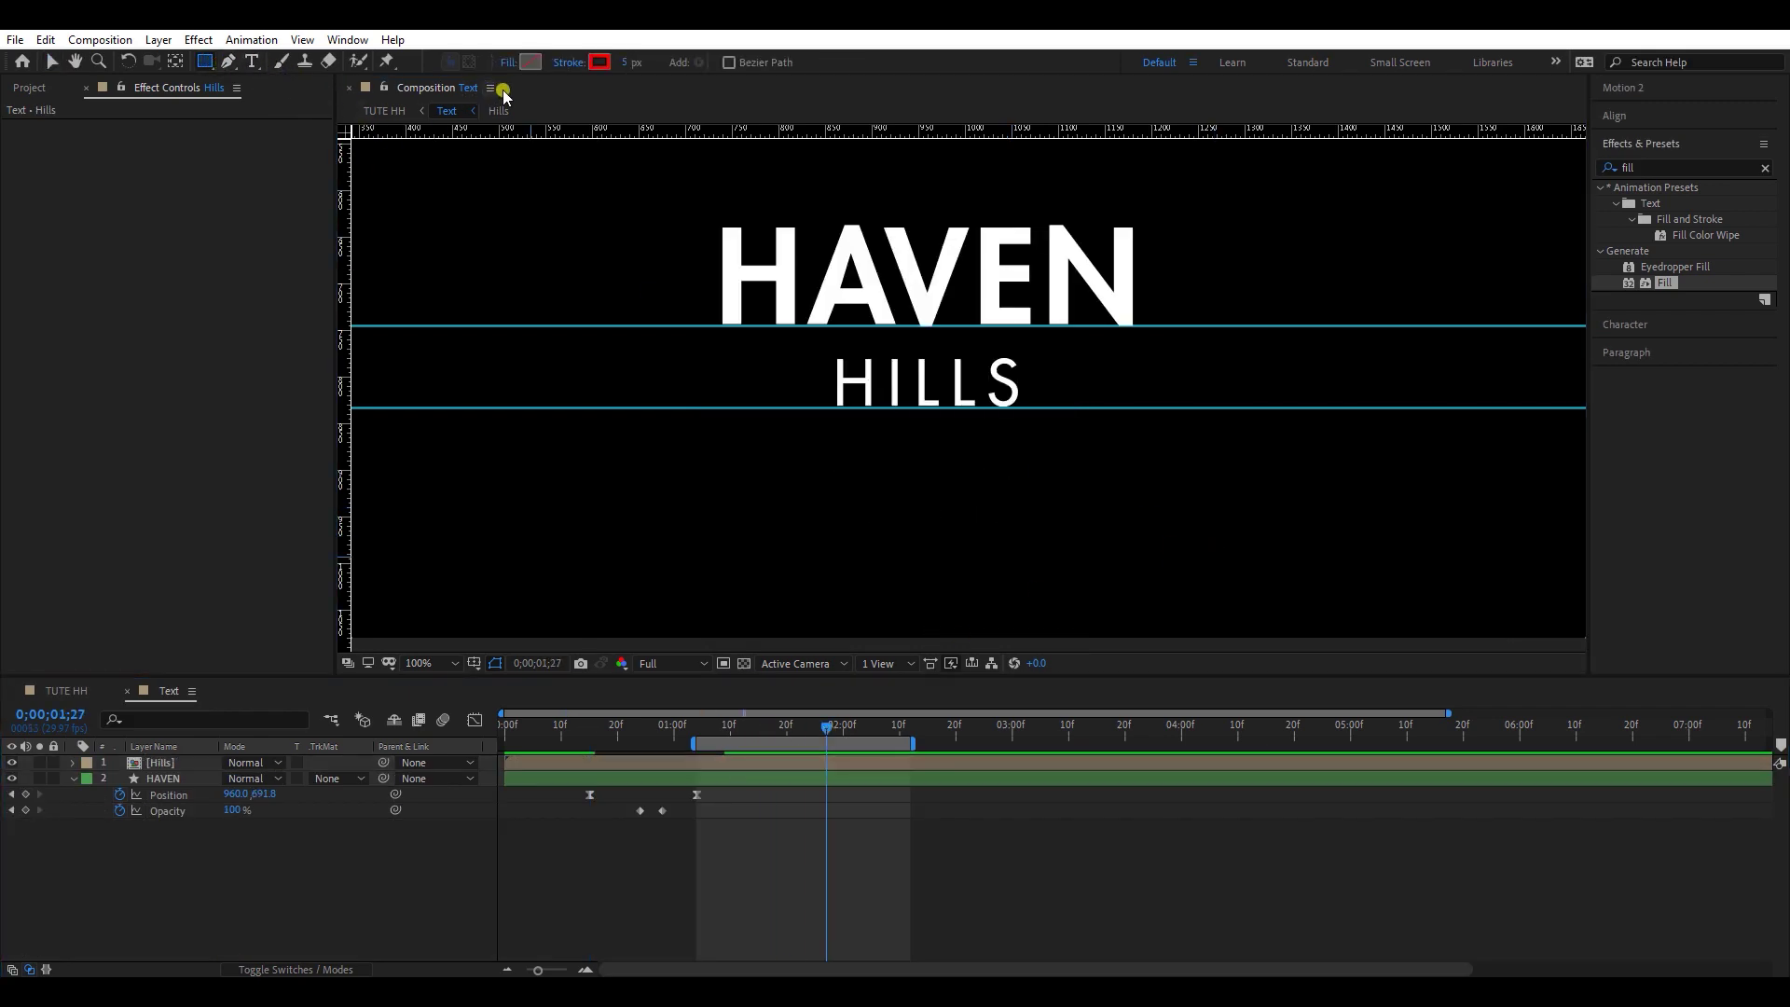
click(563, 66)
click(799, 448)
click(845, 557)
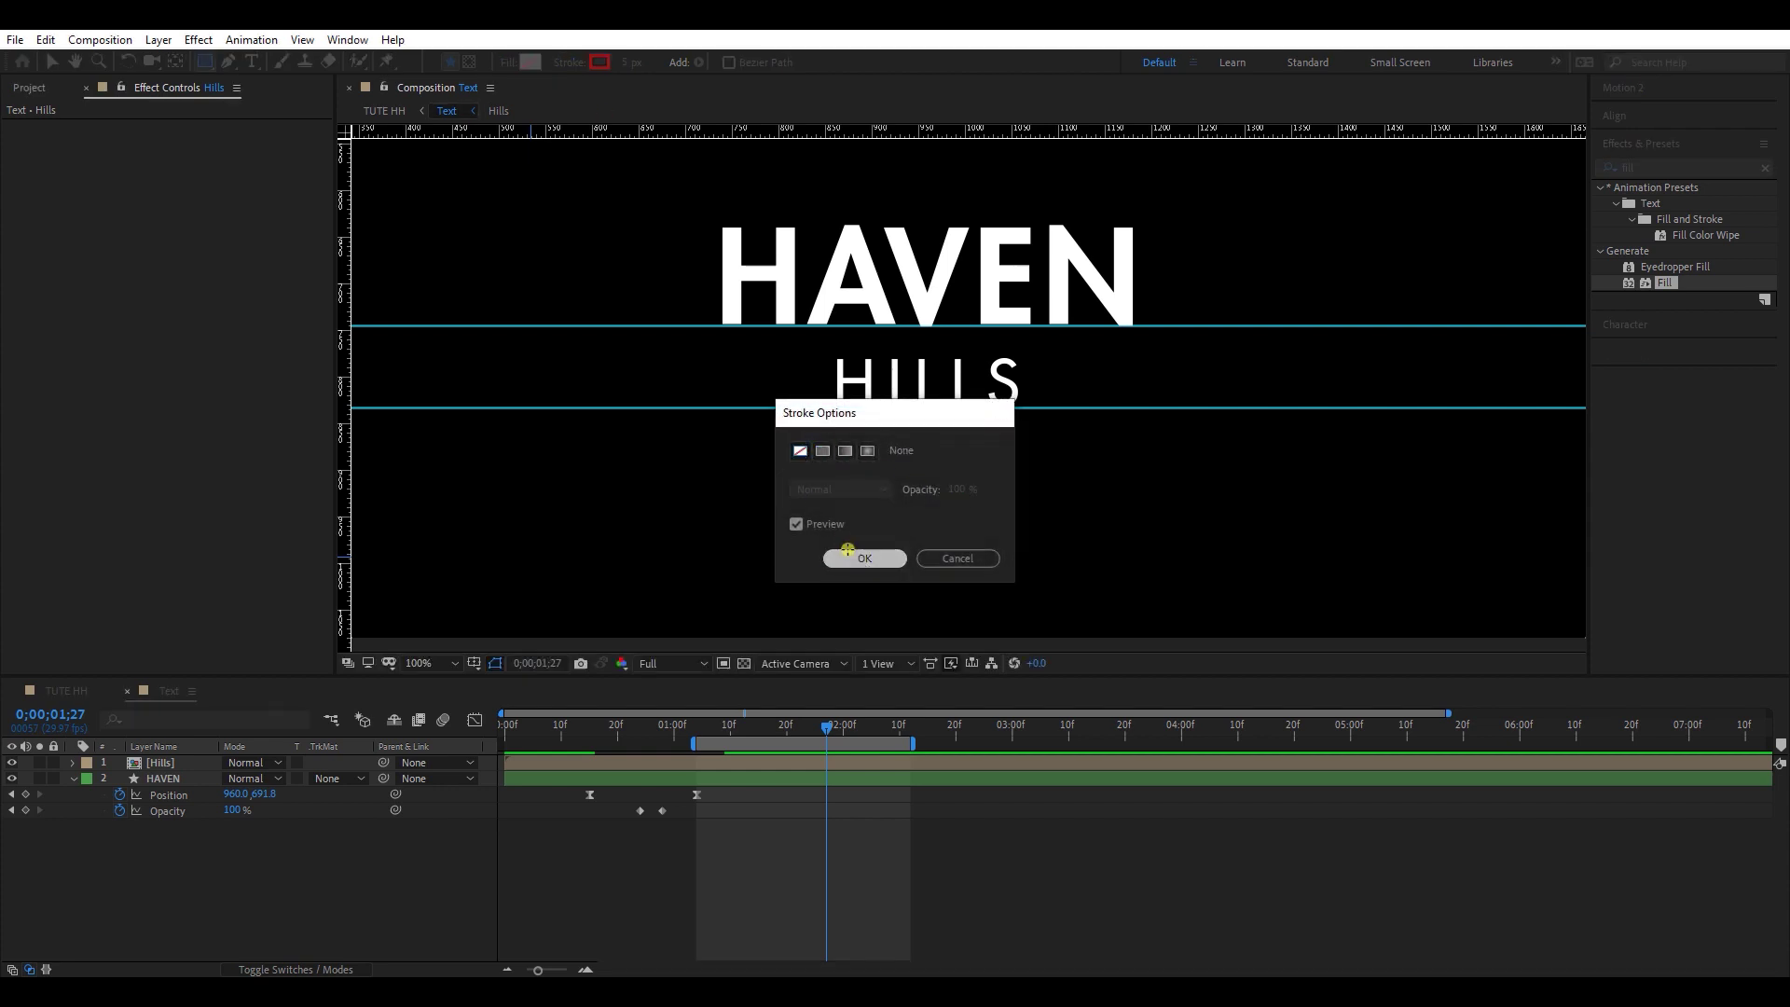
click(530, 62)
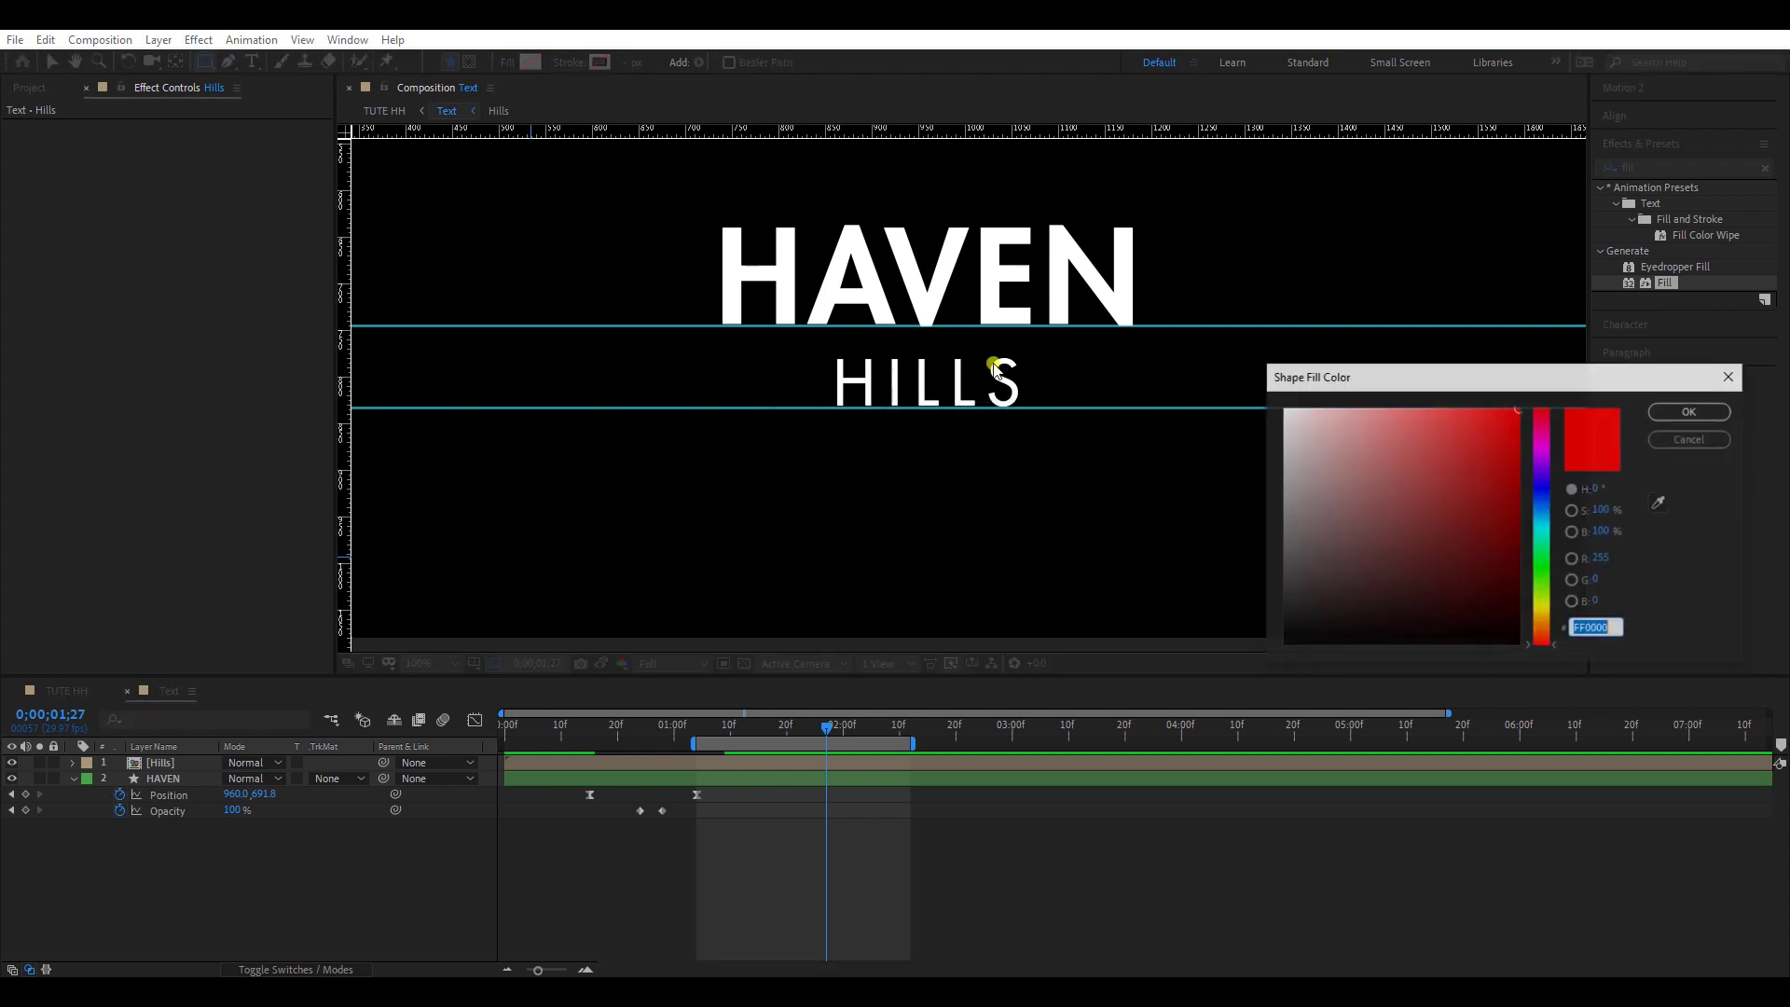
click(1690, 407)
Step: Draw a red rectangle that fully covers the word HILLS at its final position
scroll(789, 445, up, 1)
key(grave)
drag(555, 592, 1064, 437)
key(grave)
click(772, 904)
key(v)
Step: Set the Hills layer's track matte to Alpha Matte "Shape Layer 1" and preview a work area starting at 0;00;00;13
click(741, 826)
click(354, 826)
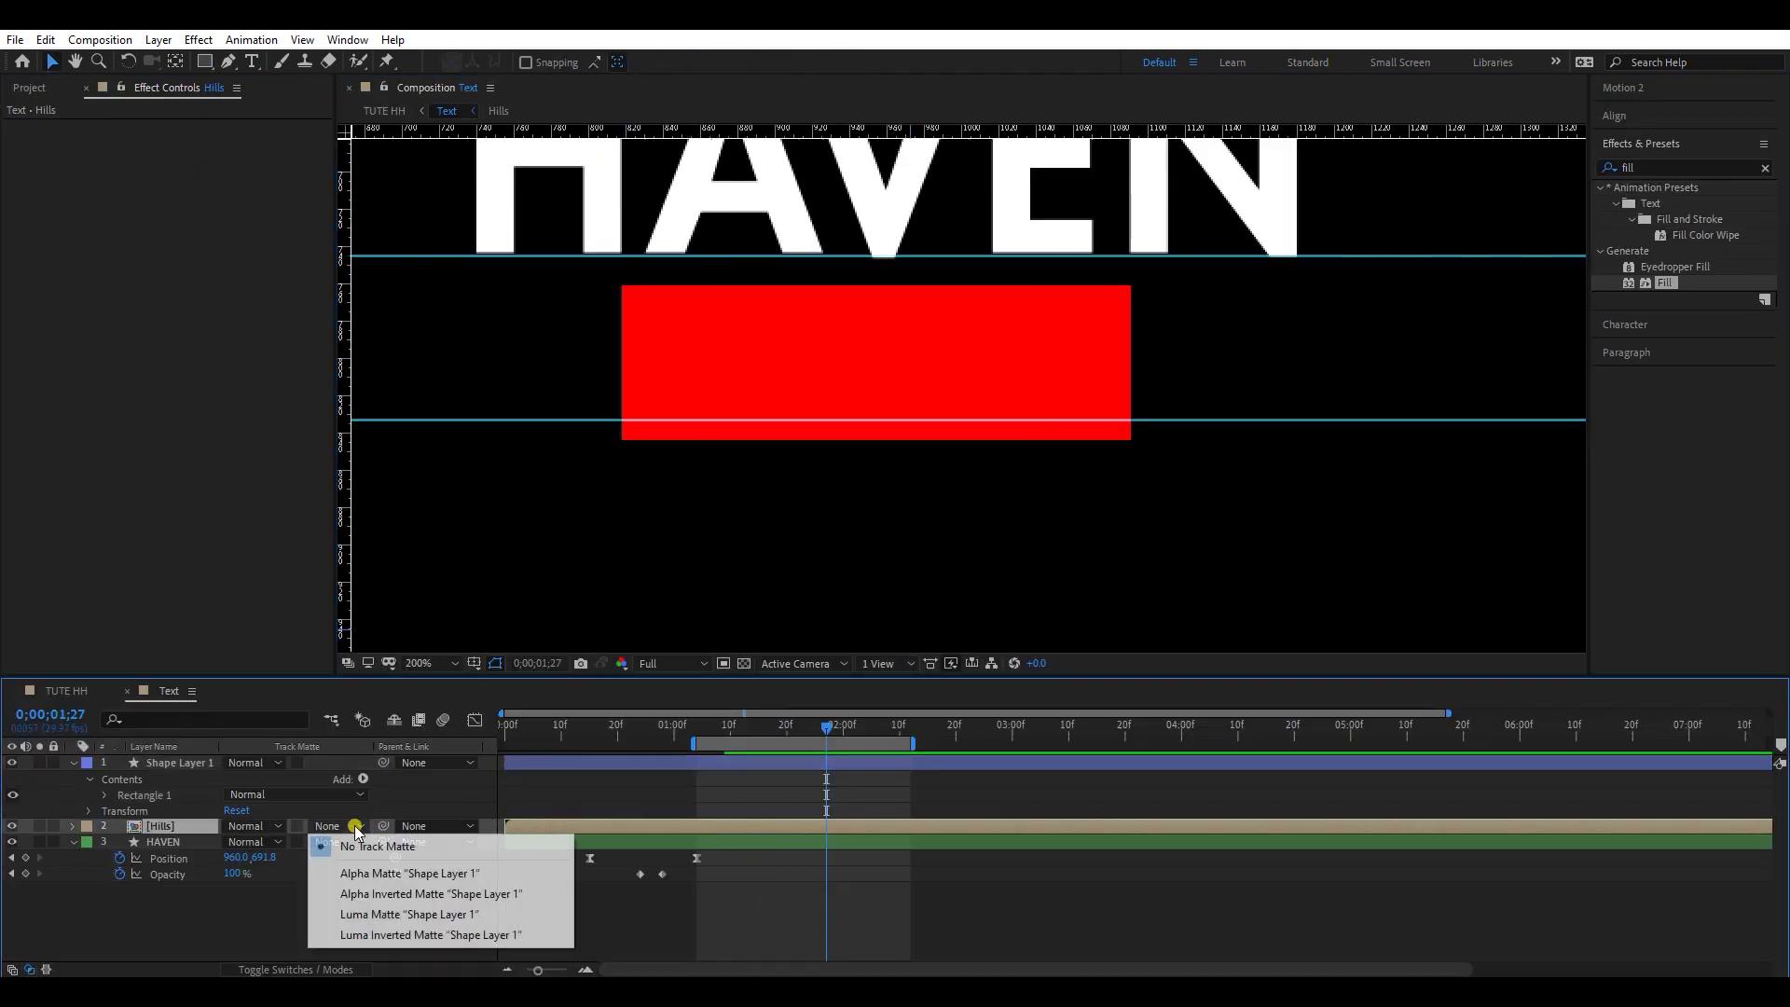
click(410, 873)
click(578, 746)
key(b)
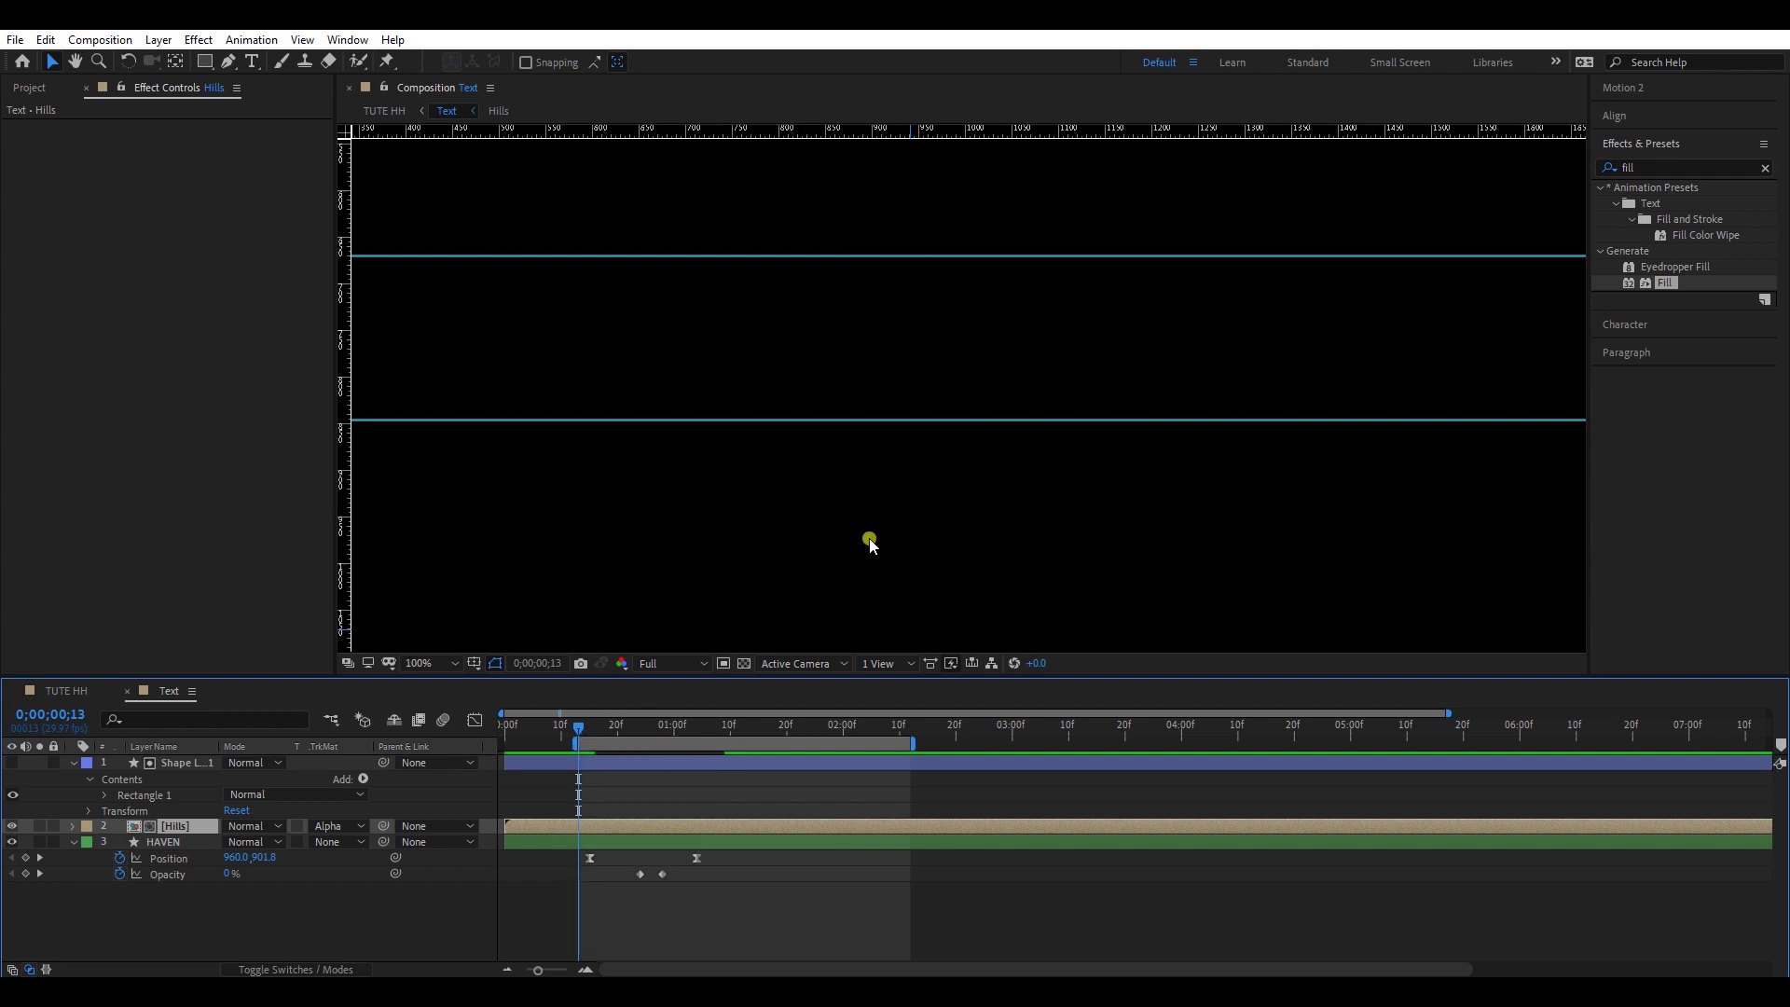
scroll(869, 541, down, 1)
key(ctrl+semicolon)
key(space)
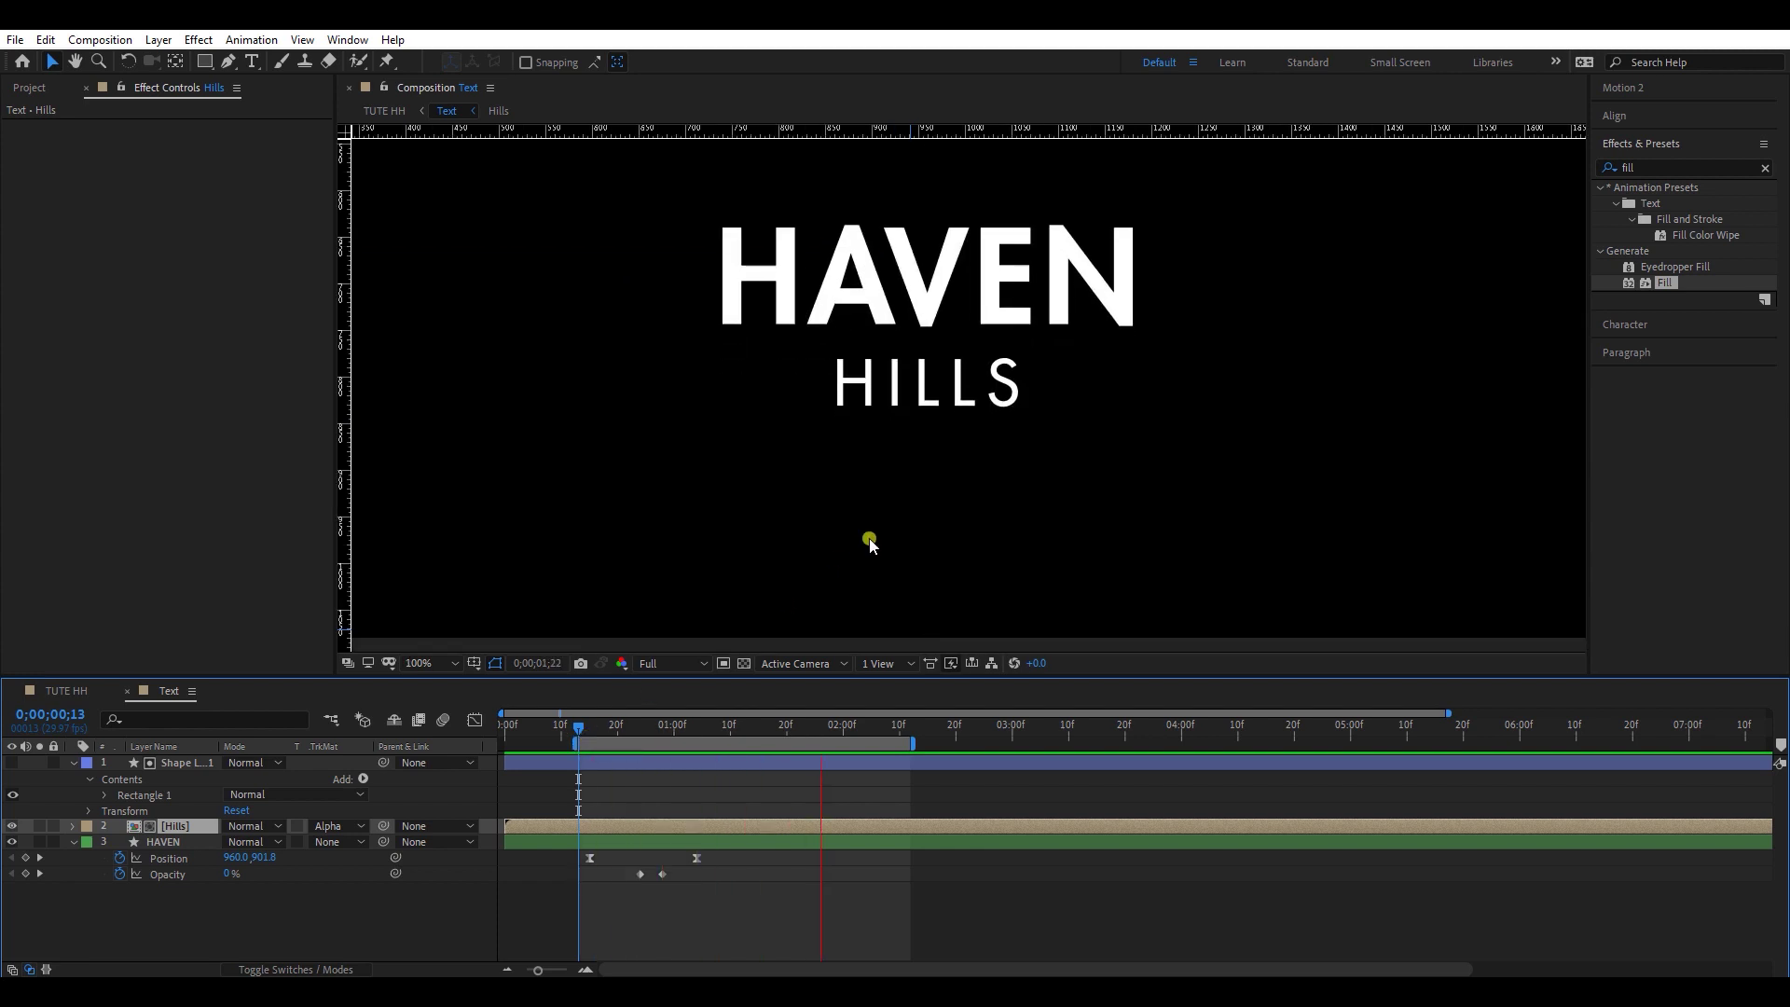
key(space)
Step: Shift the Hills layer later to start at about 0;00;00;09, preview the timing against HAVEN, and hide the rulers
drag(617, 732, 673, 732)
drag(647, 823, 692, 817)
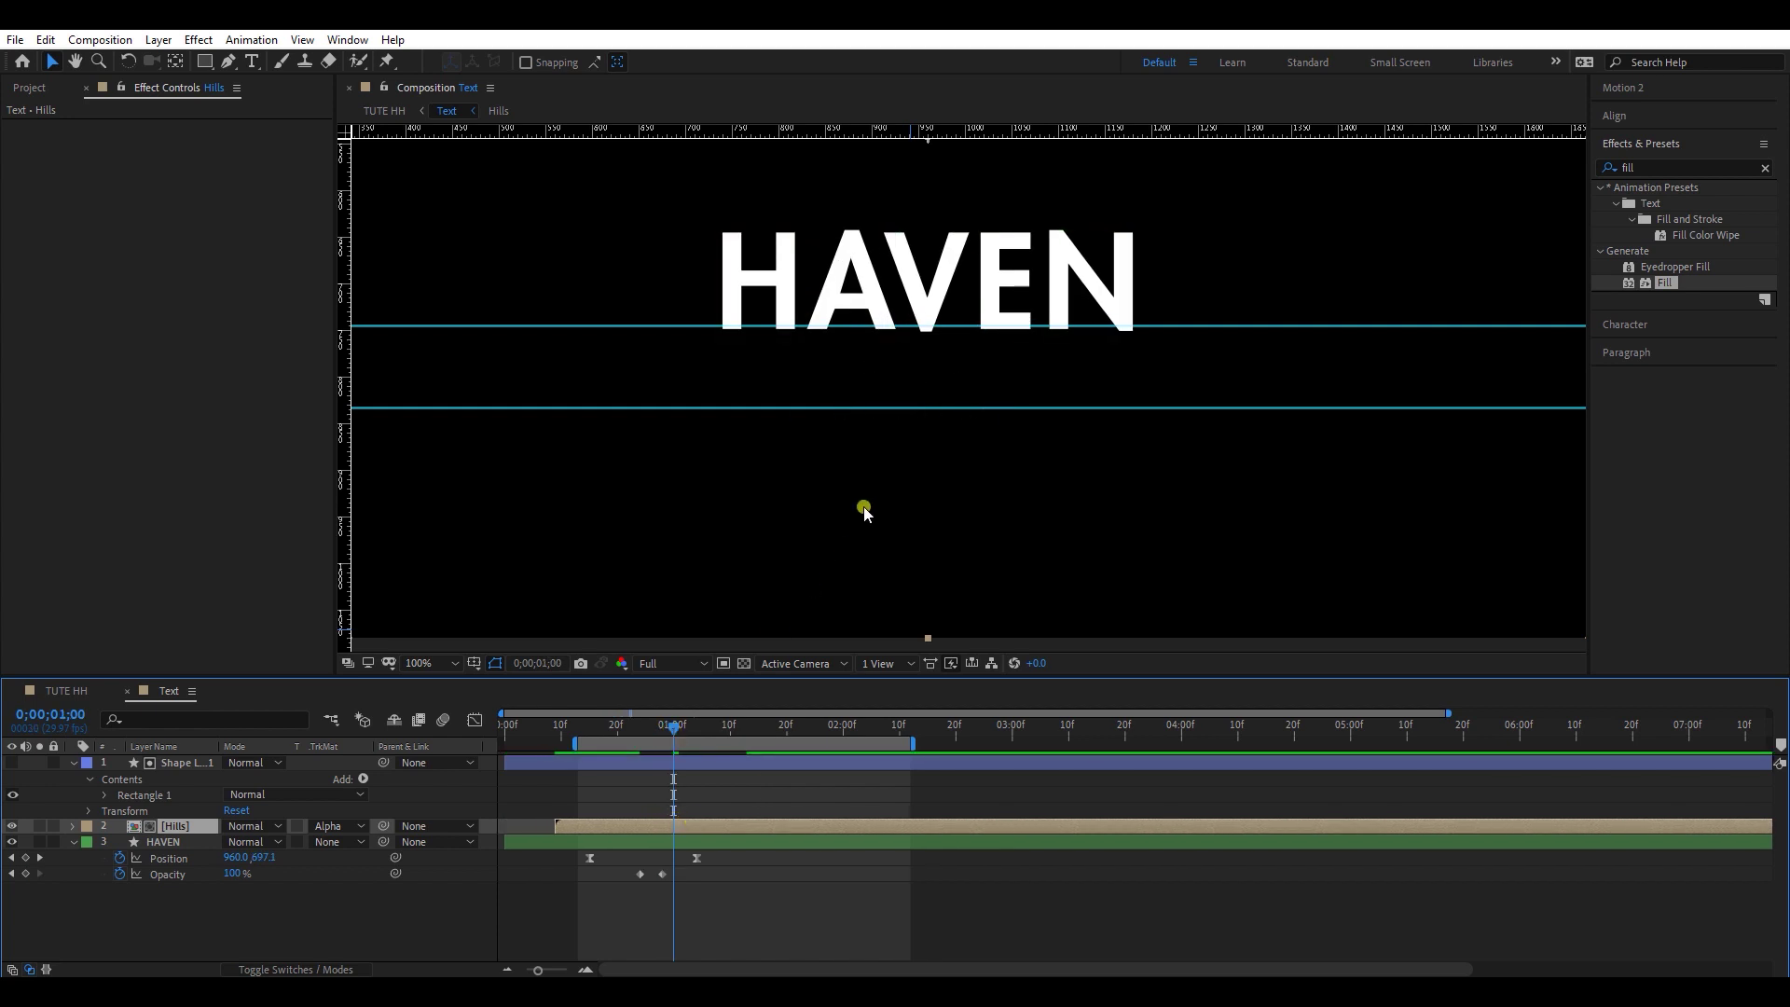
key(space)
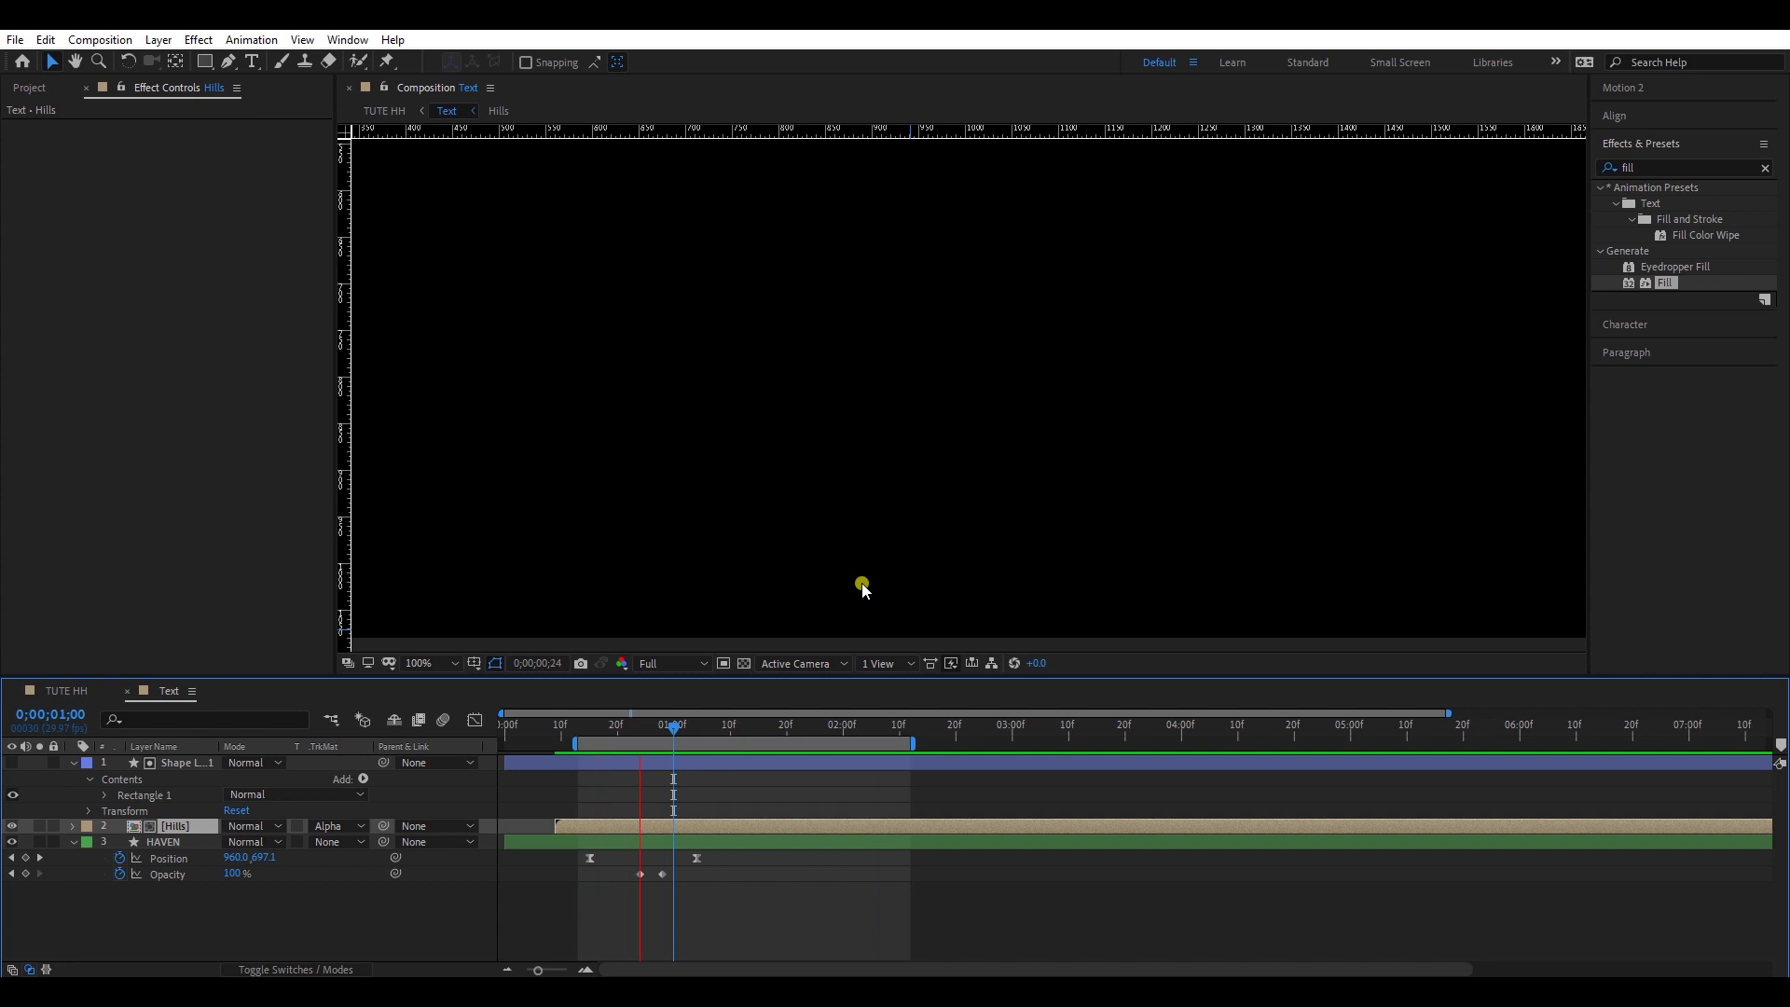
click(1126, 550)
key(ctrl+r)
scroll(972, 529, down, 1)
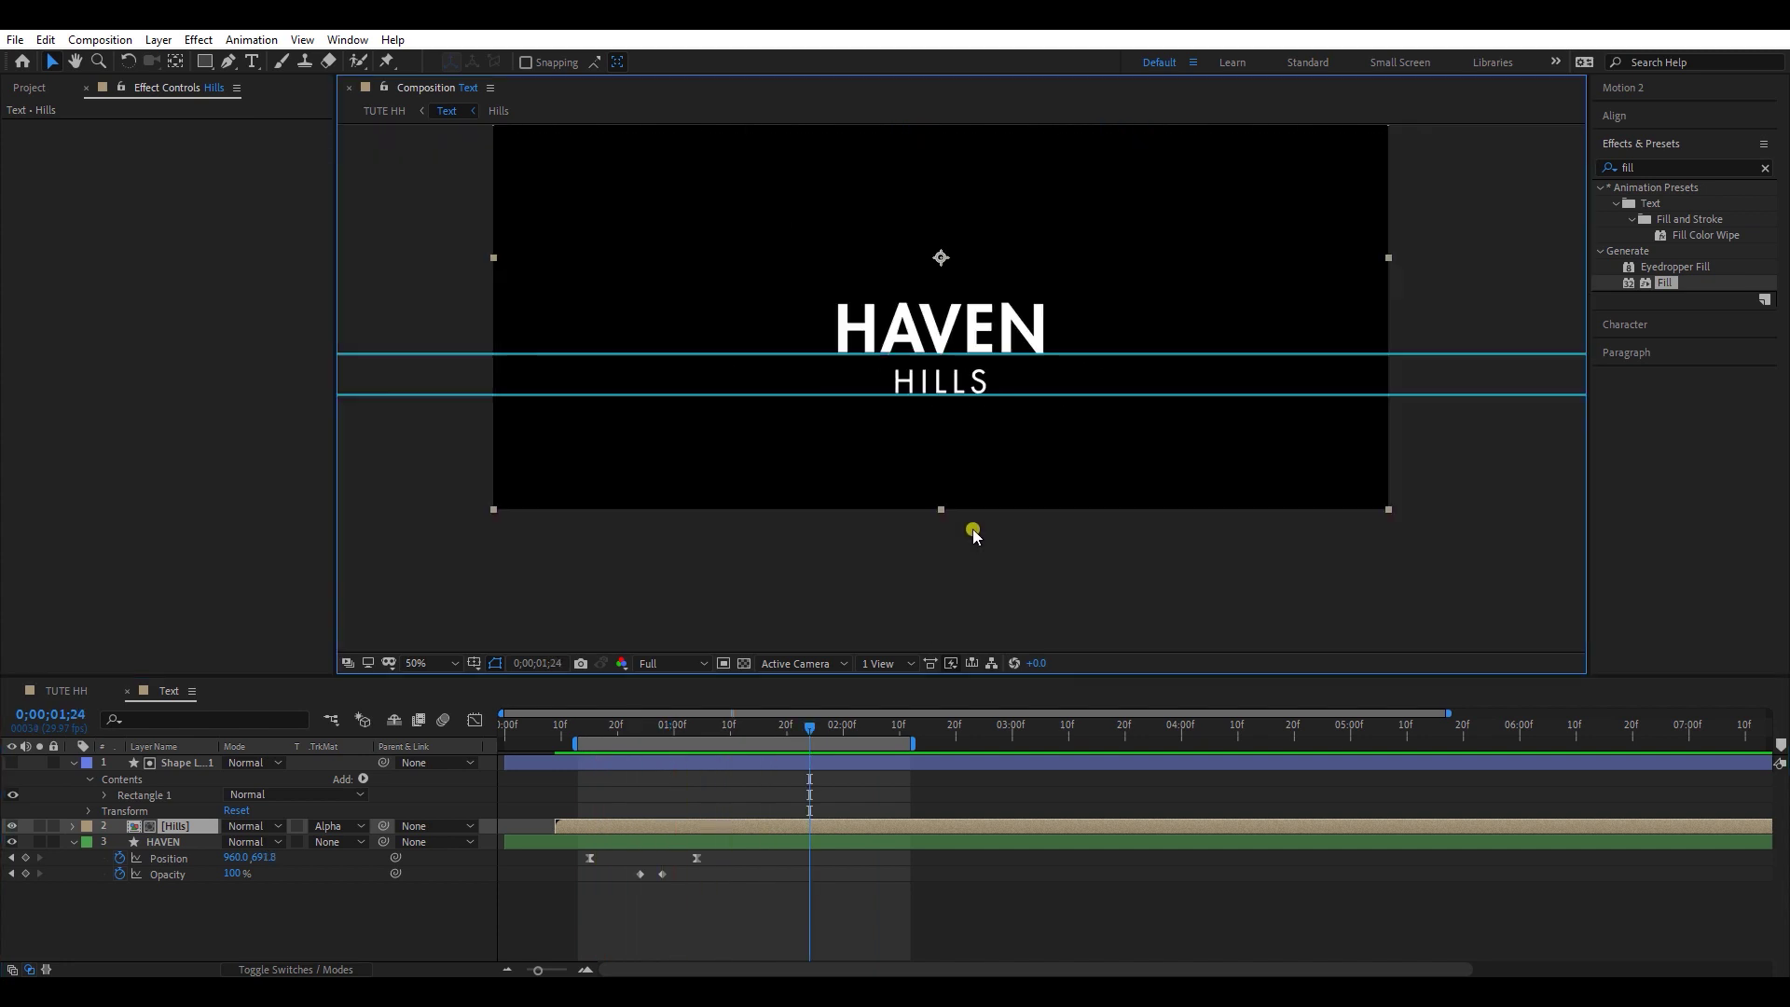
Step: Close the Text composition, shift the Text layer in TUTE HH to start at about 0;00;01;05, and preview the logo
click(124, 691)
drag(553, 734, 731, 725)
click(545, 784)
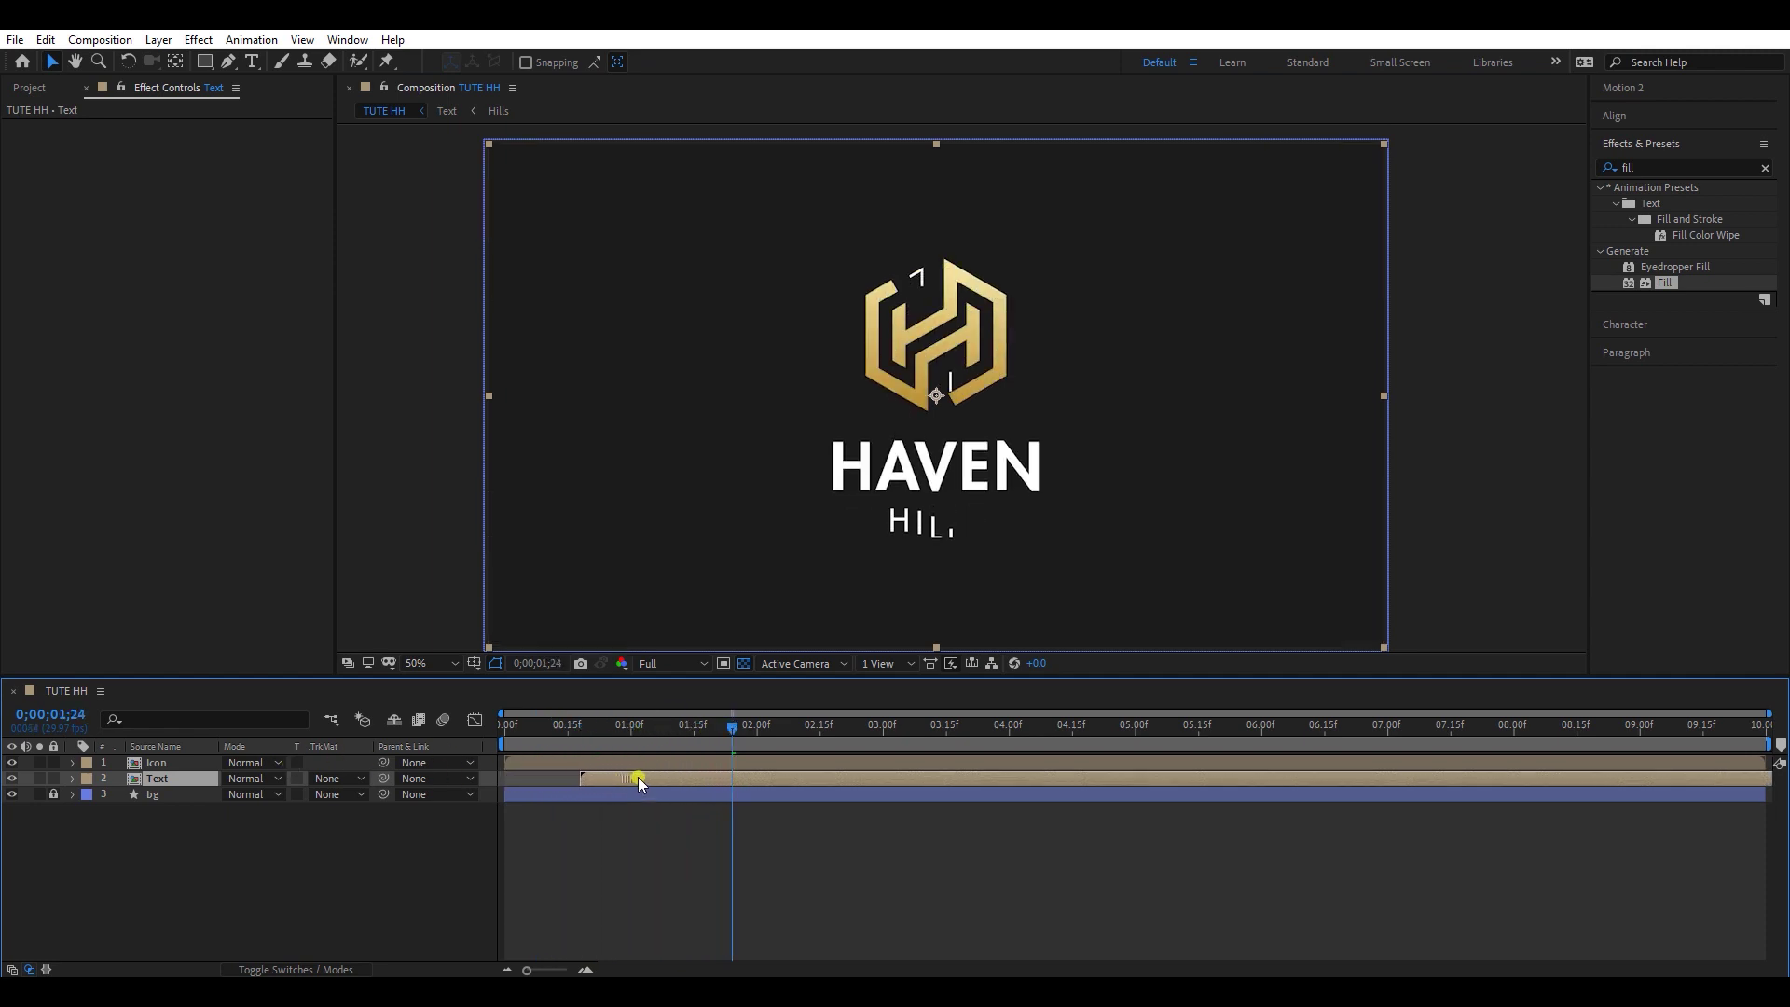
drag(637, 777, 675, 778)
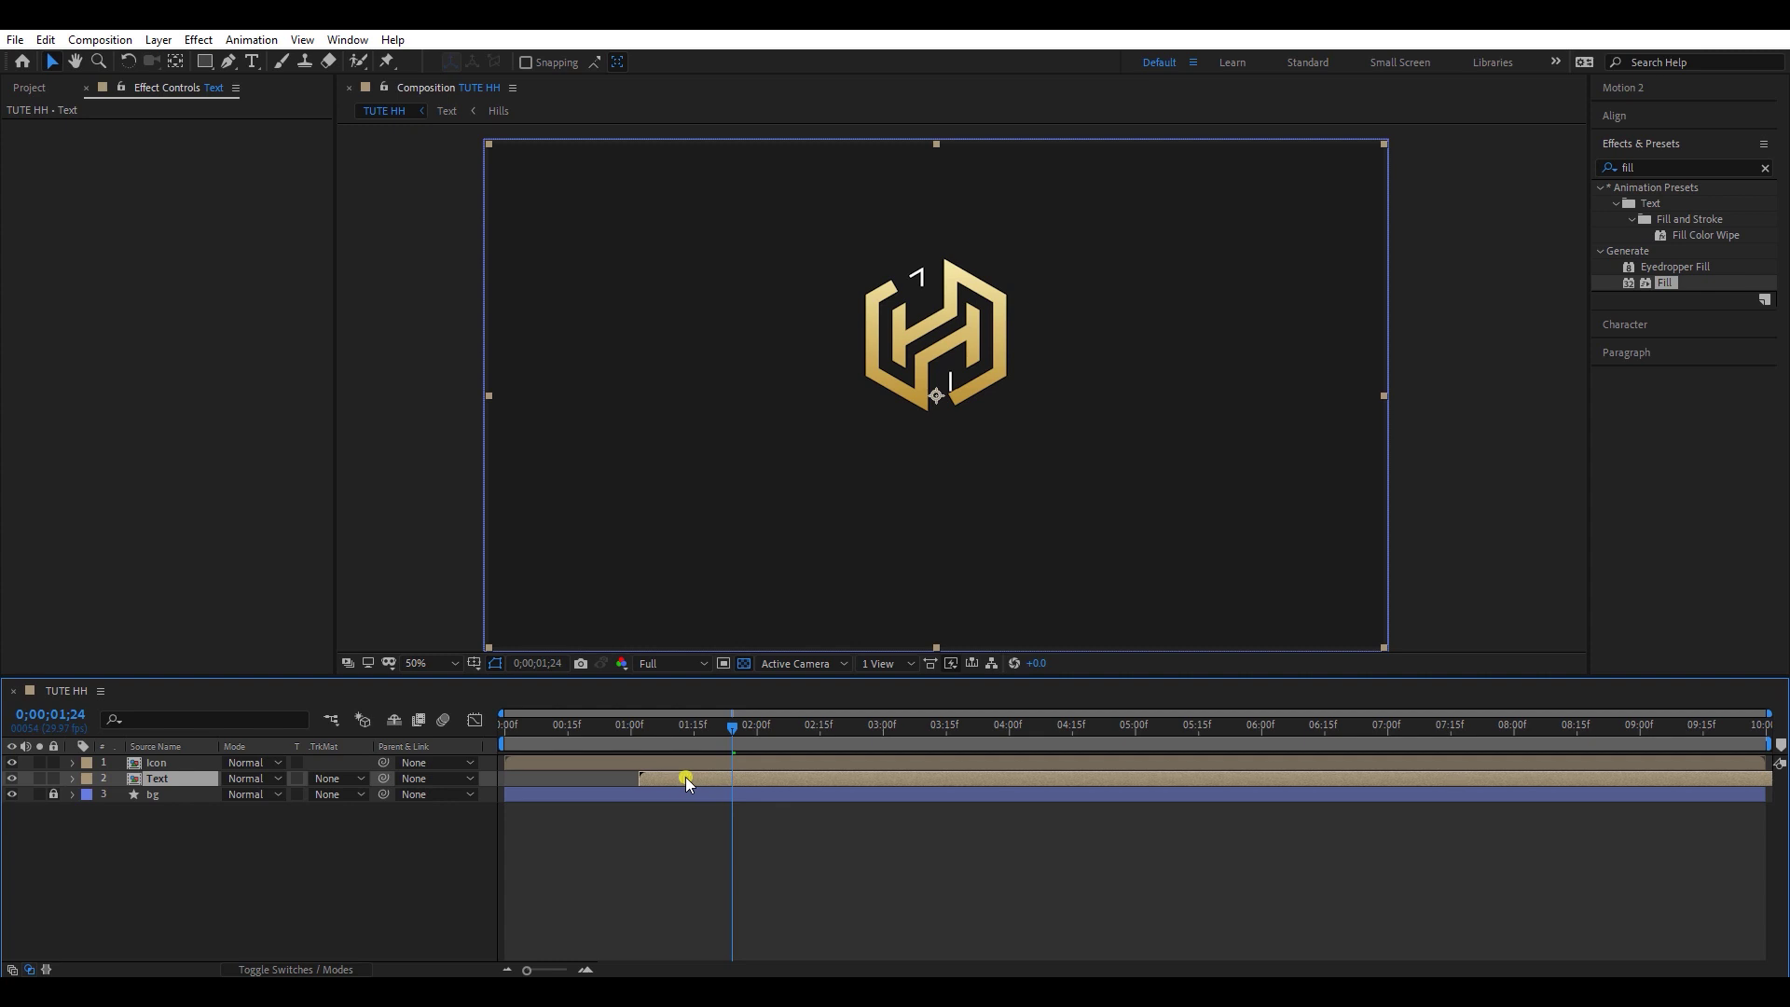
key(space)
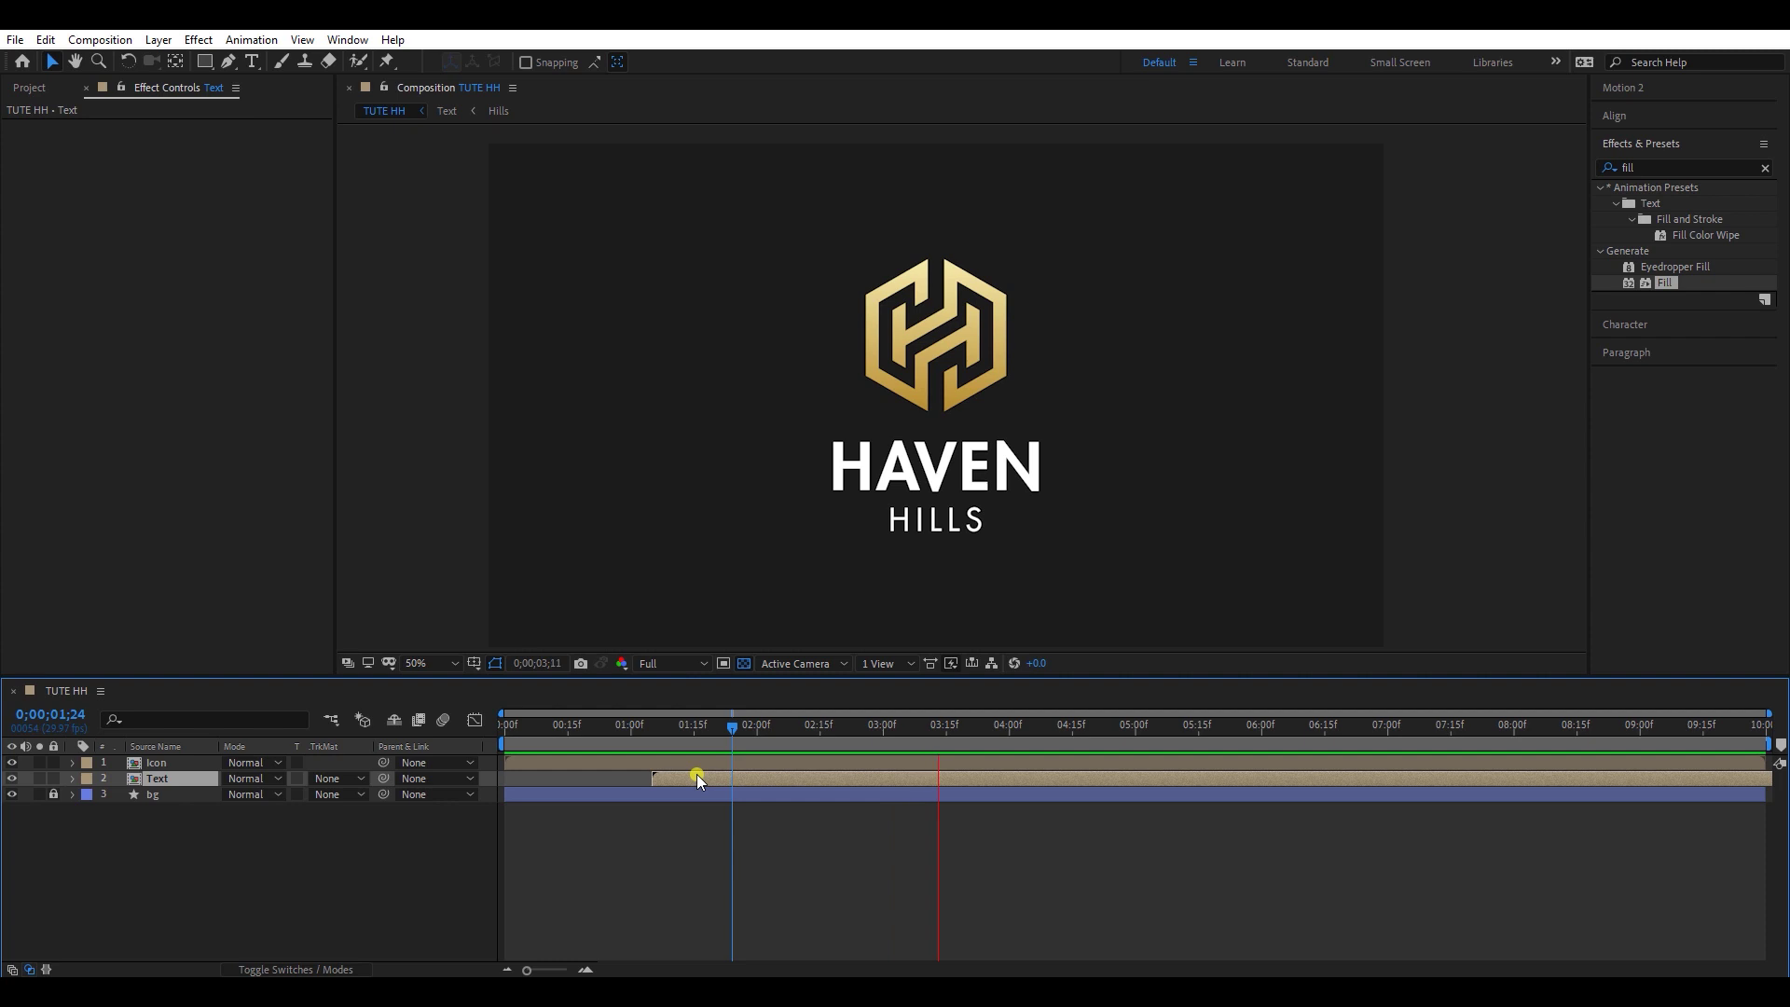
key(space)
Step: Keyframe the Icon layer's Position at 0;00;03;26, show the safe guides, and lower the icon to Y 666 at 0;00;03;05
click(803, 760)
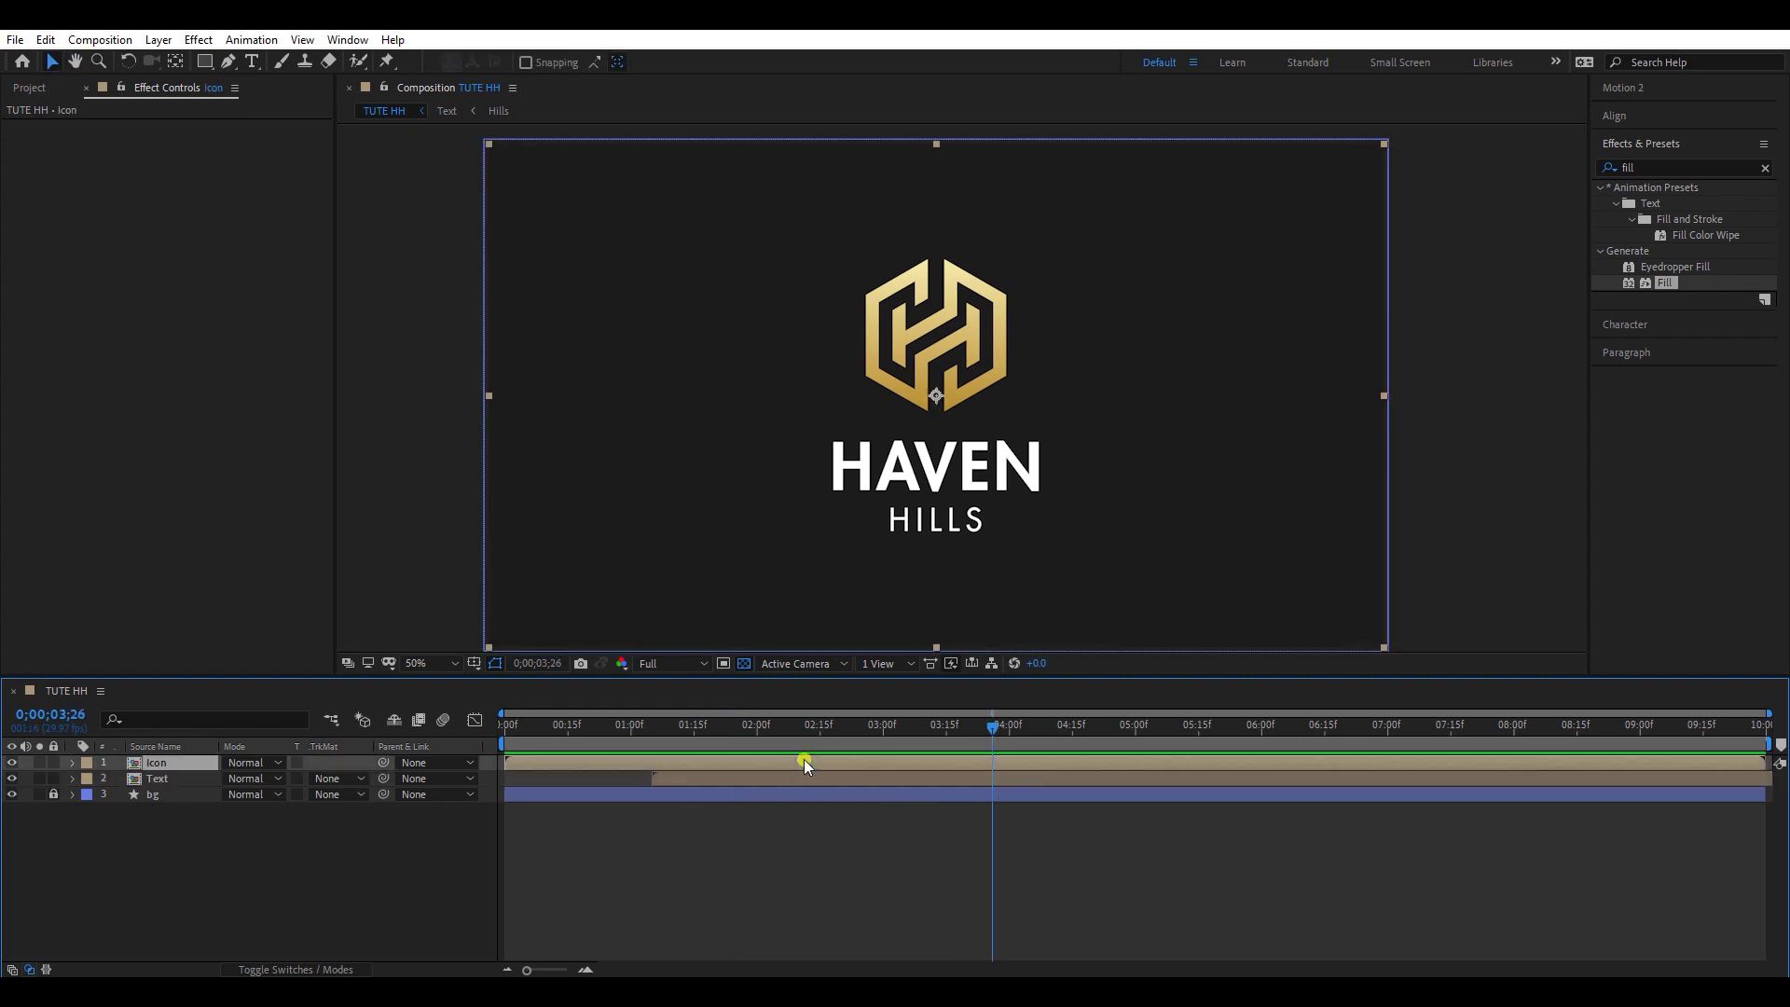
key(p)
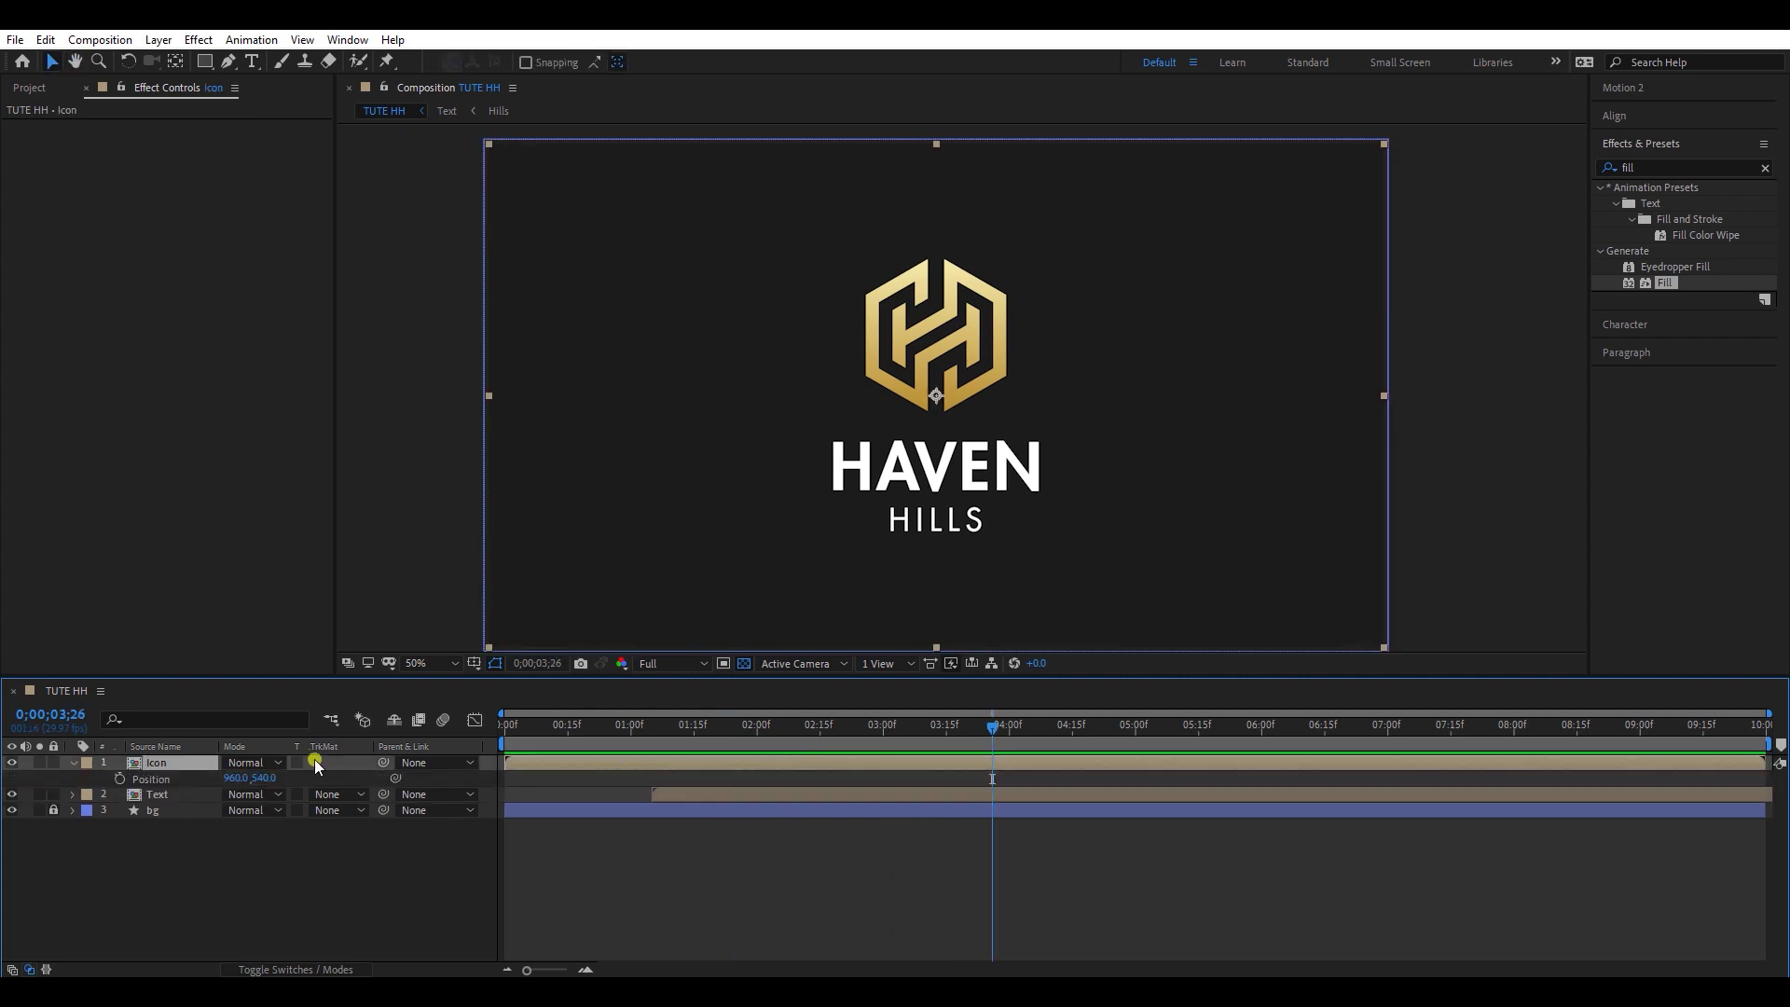
click(117, 776)
drag(992, 726, 912, 738)
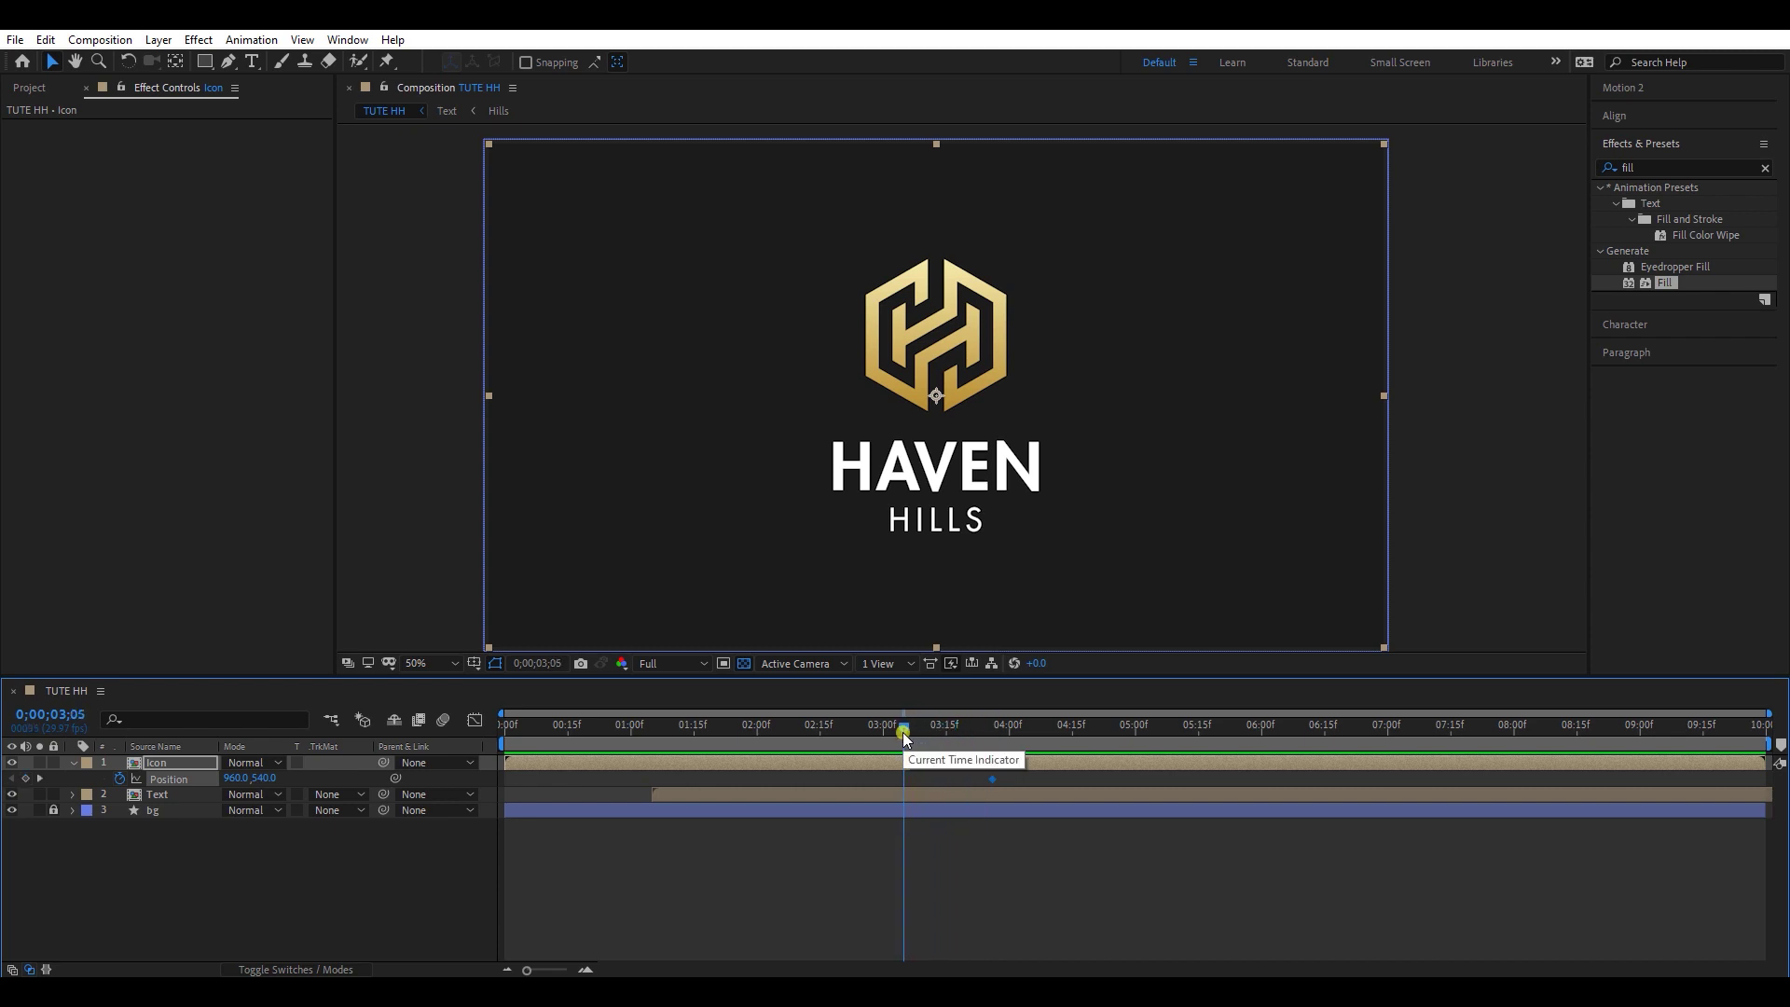
key(apostrophe)
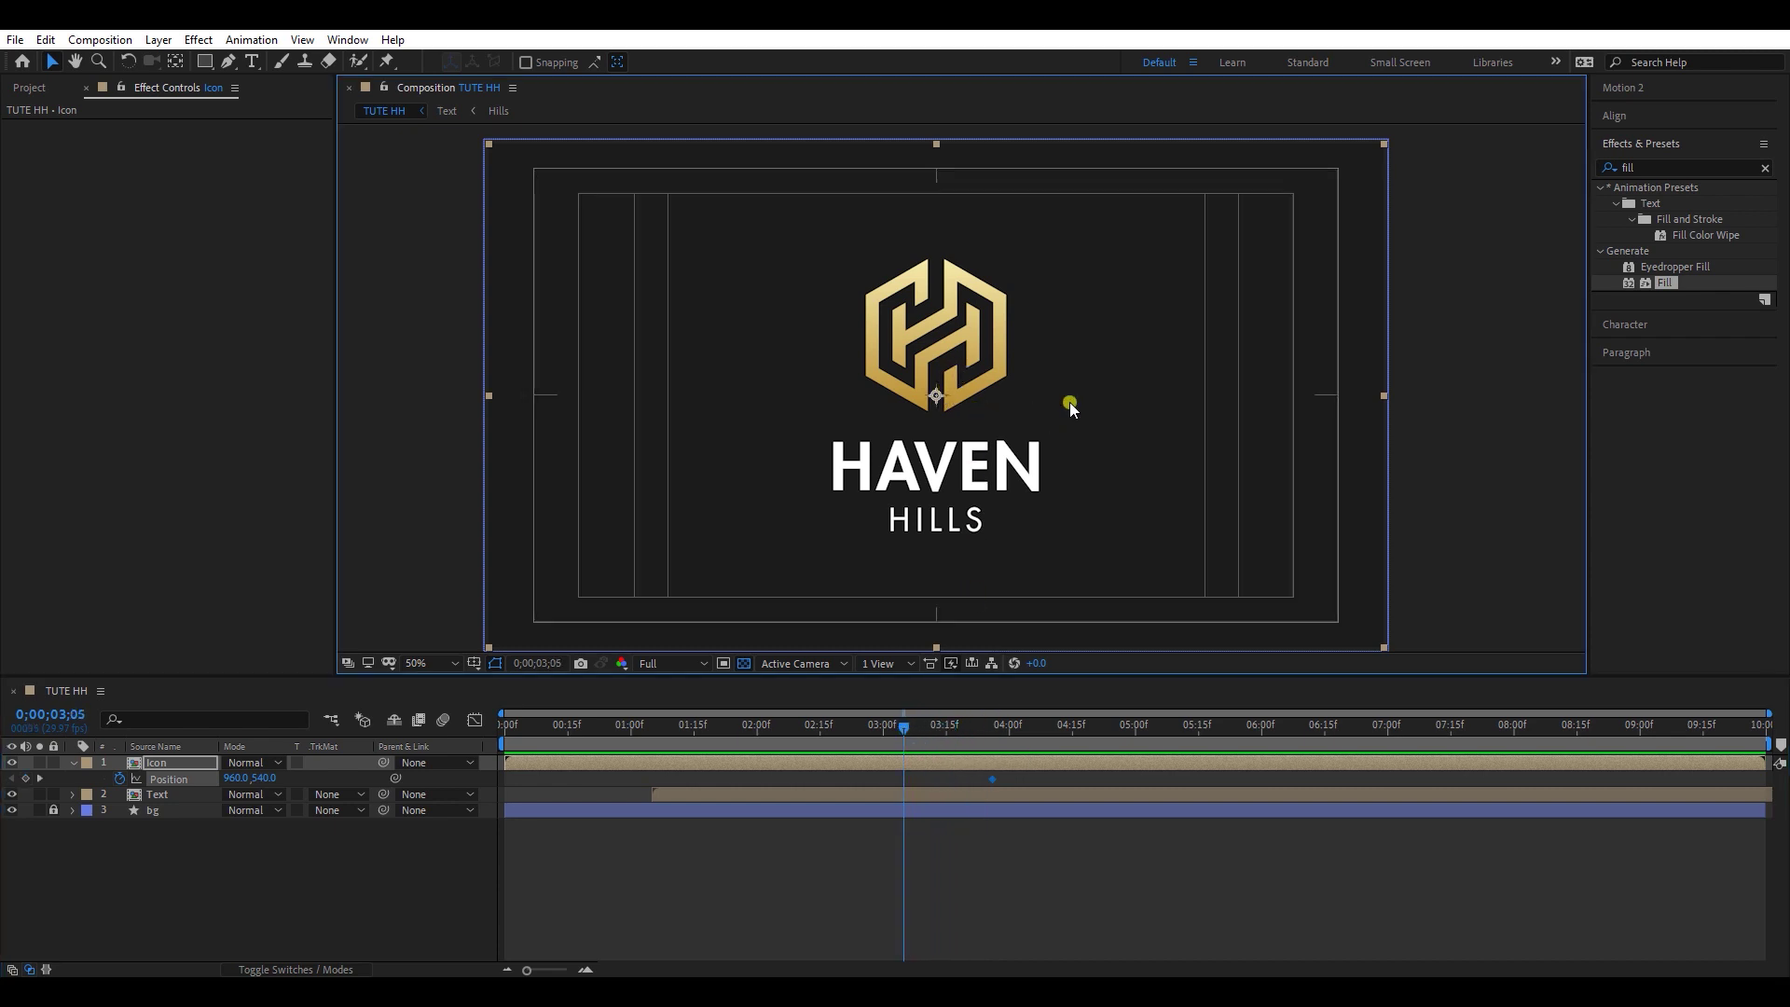
scroll(1070, 405, up, 1)
drag(979, 293, 979, 409)
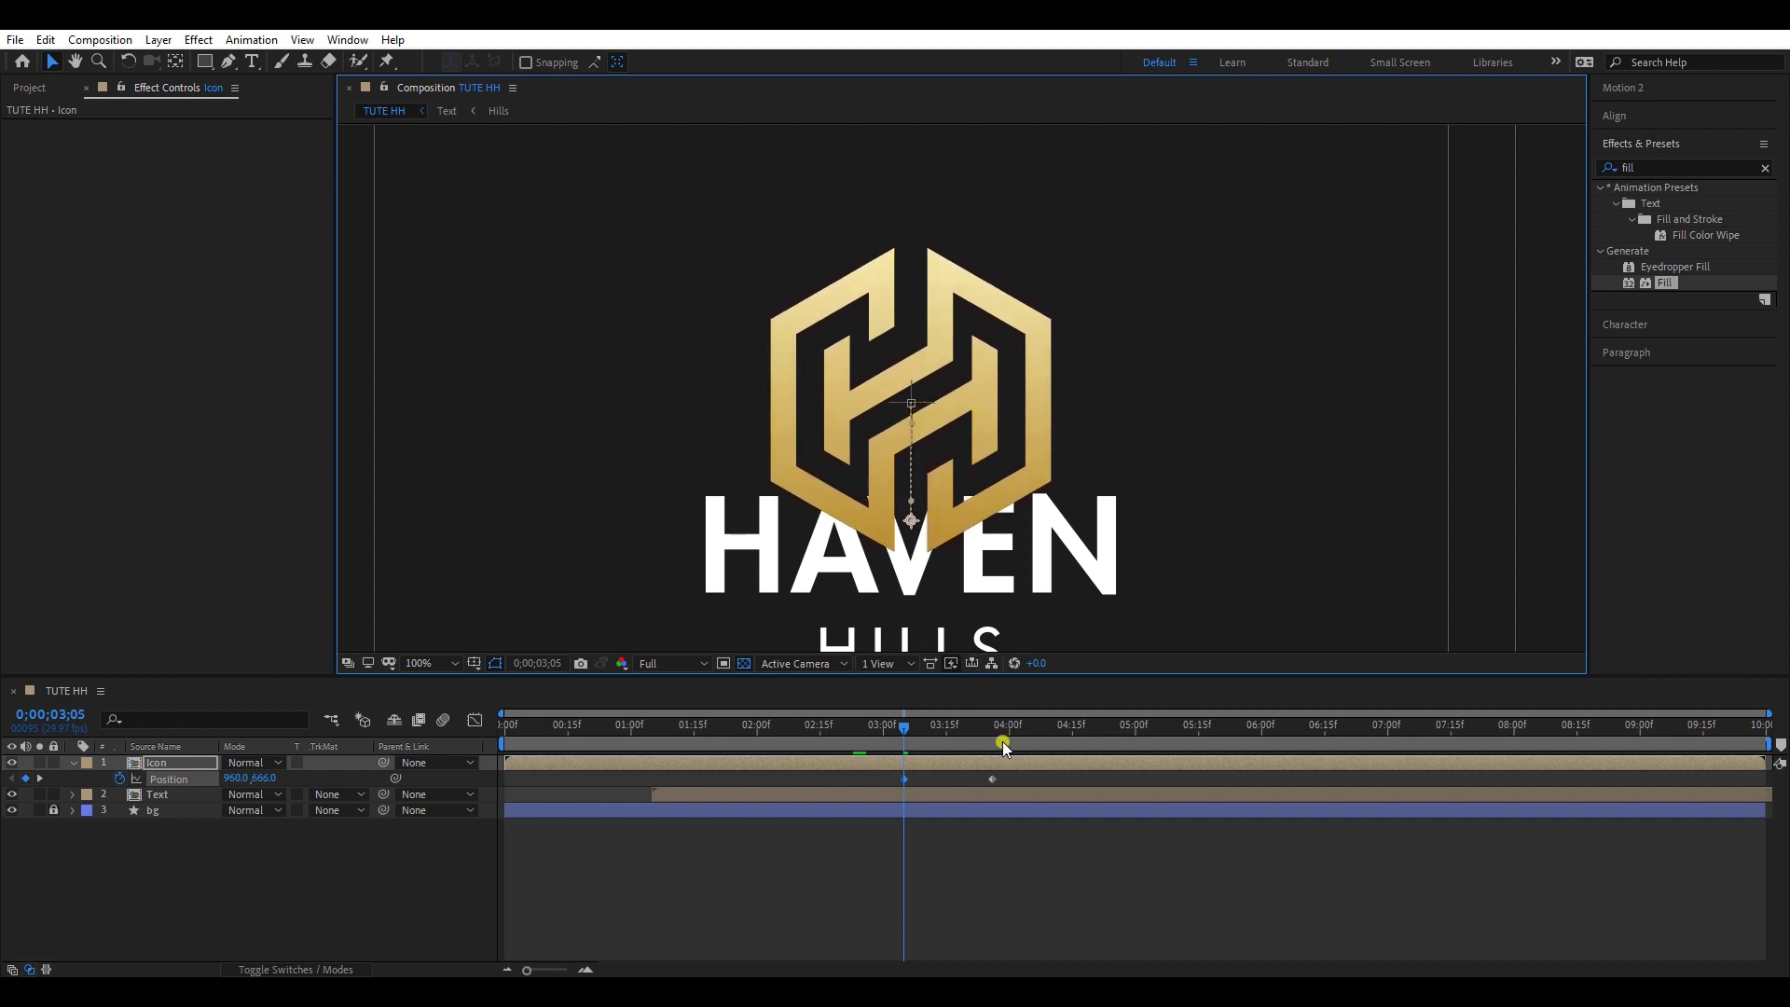
Step: Apply Easy Ease to both Icon Position keyframes
click(993, 779)
right_click(993, 777)
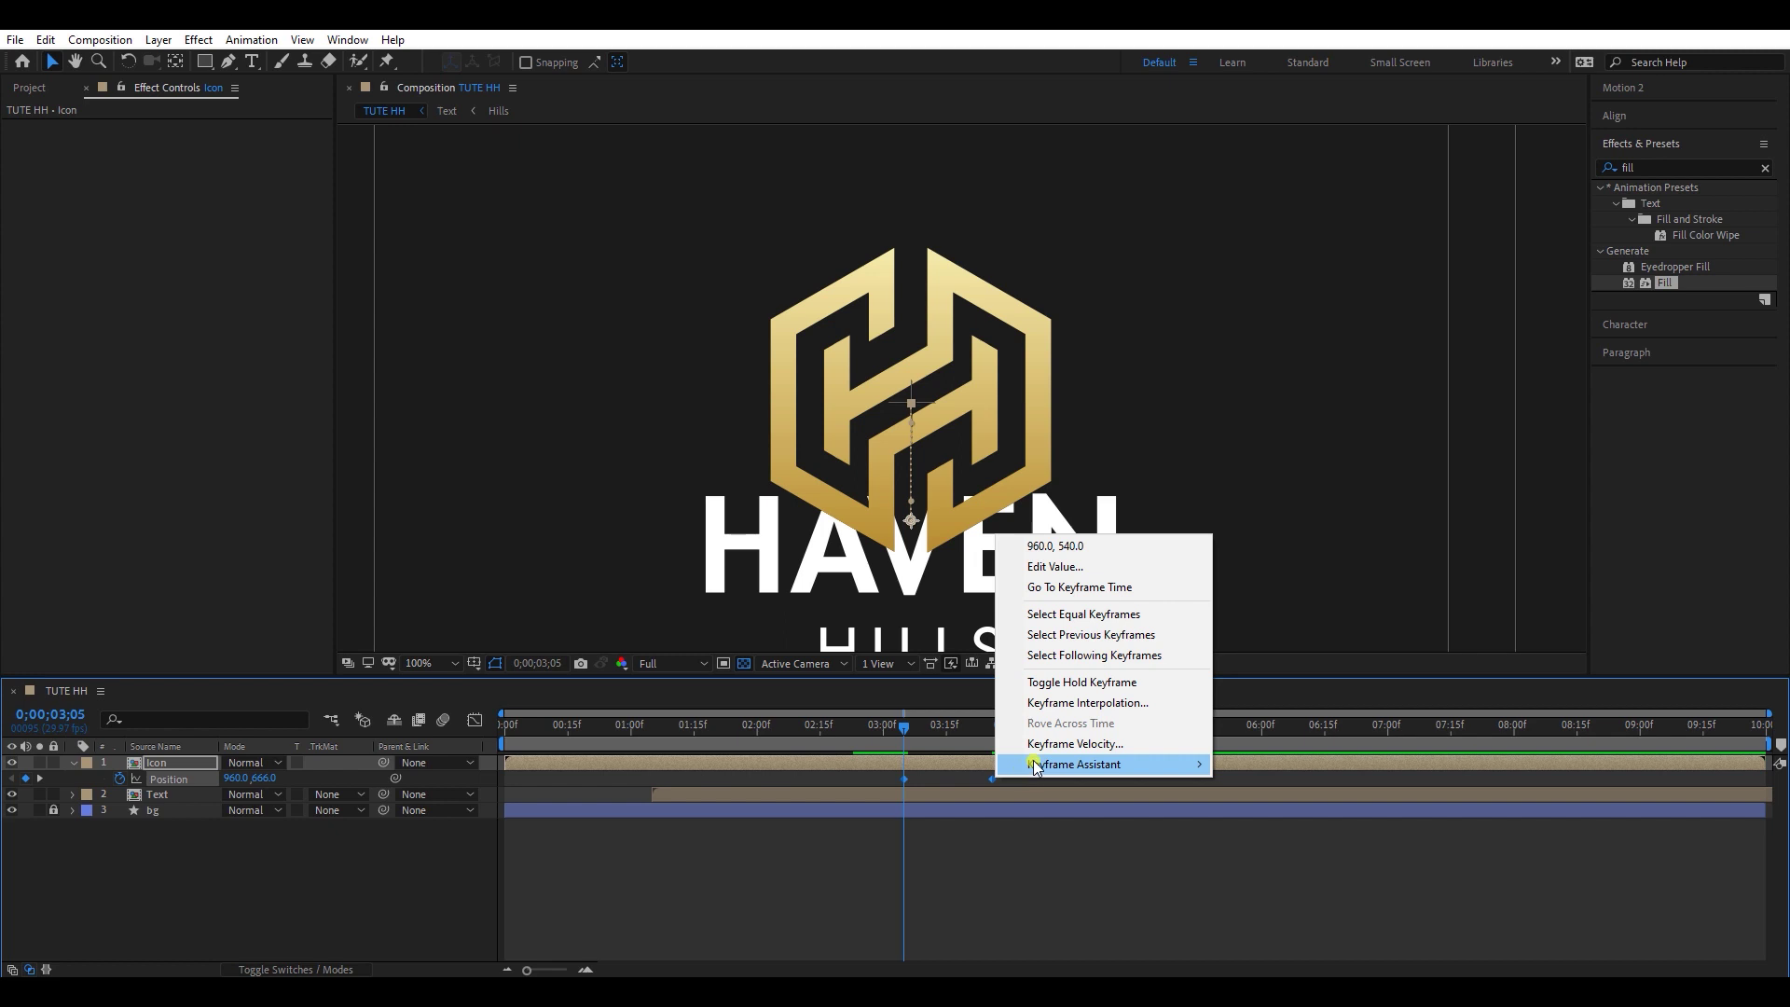
mouse_move(1081, 759)
click(1279, 821)
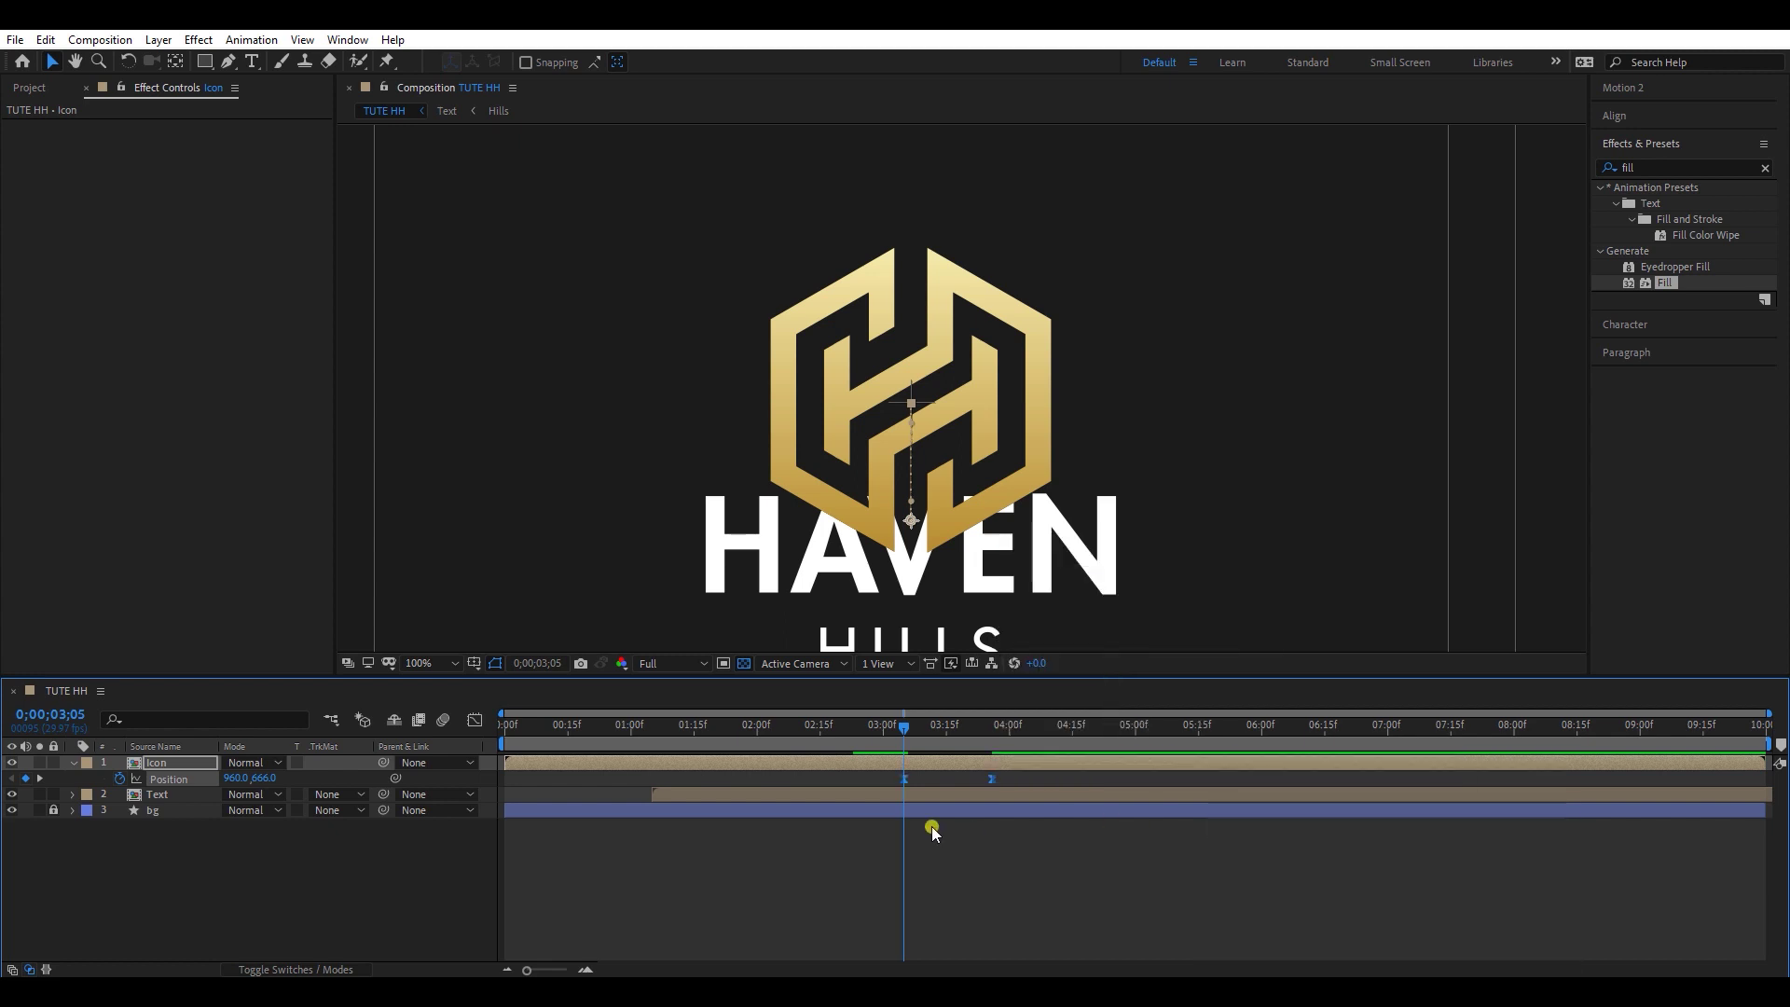
Step: Reshape the Icon Position speed curve by adjusting both keyframes' easing handles, and preview the rise
click(476, 721)
drag(975, 921, 951, 920)
scroll(951, 920, up, 5)
drag(816, 921, 873, 921)
scroll(867, 604, down, 2)
key(space)
key(space)
click(475, 721)
Step: Move both Icon Position keyframes earlier to start at about 0;00;01;16 and preview within a work area ending at 0;00;04;02
scroll(989, 810, down, 4)
mouse_move(740, 736)
mouse_down()
mouse_move(640, 724)
mouse_move(739, 731)
mouse_up()
drag(1019, 773, 703, 783)
click(657, 729)
key(space)
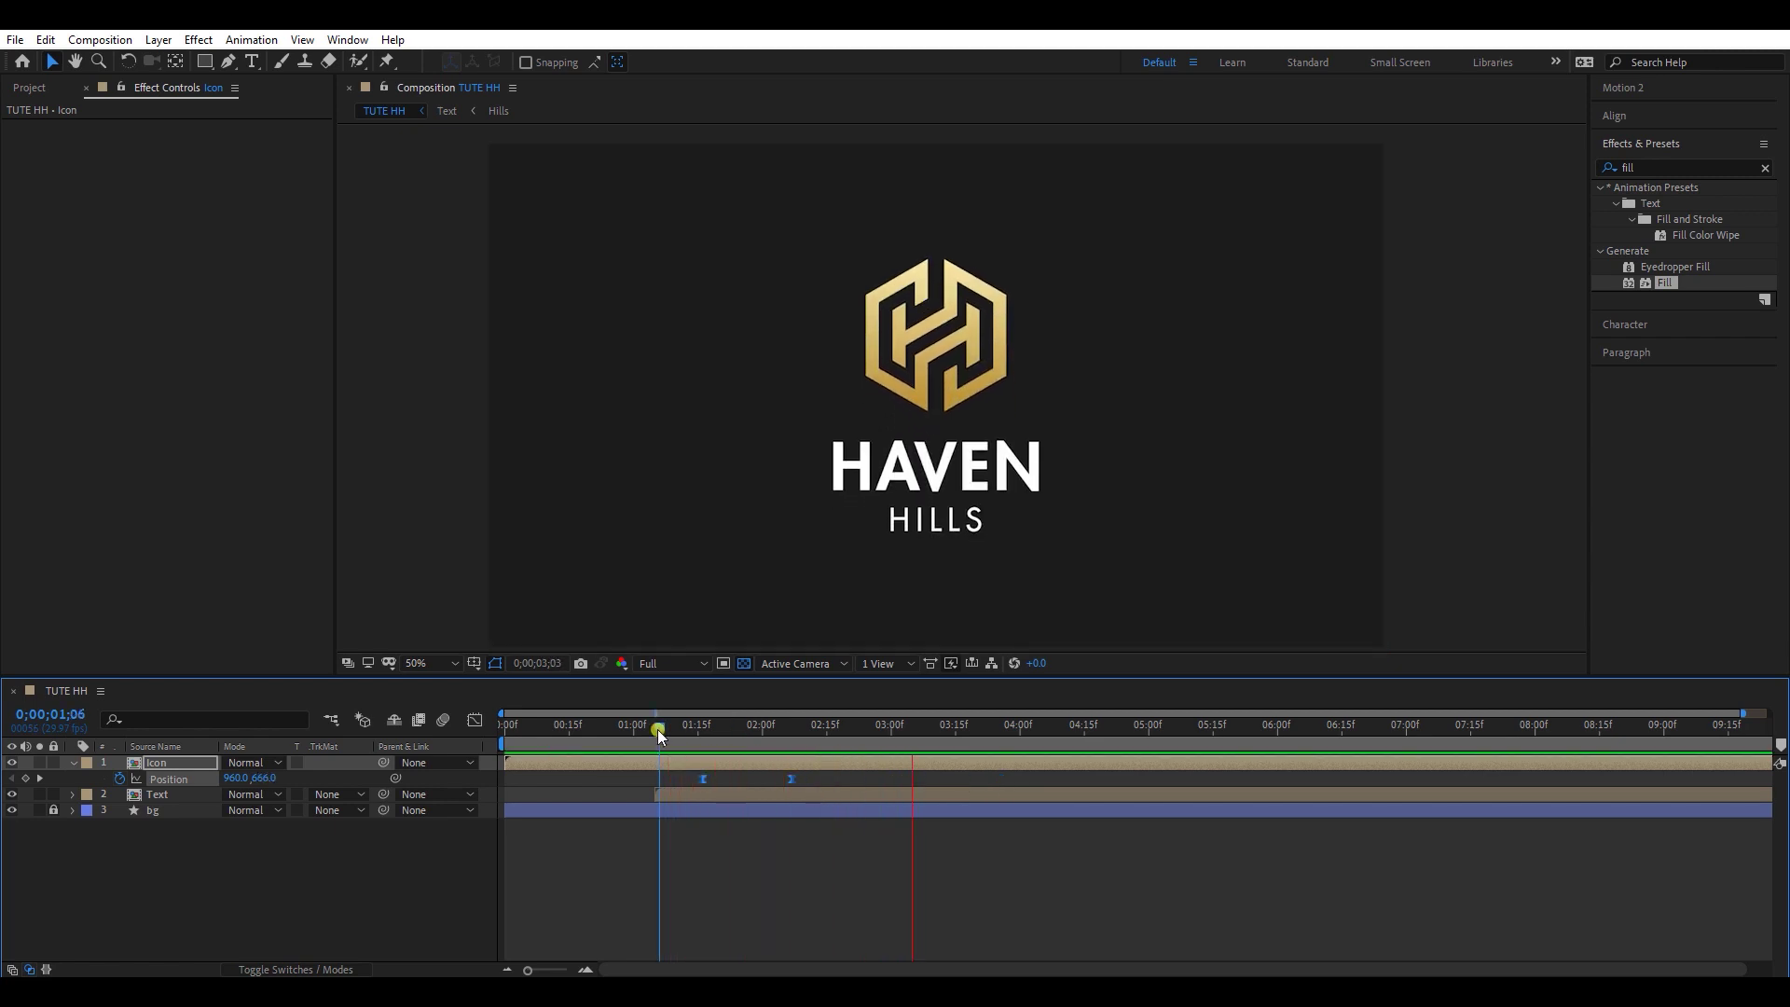
key(space)
key(n)
key(space)
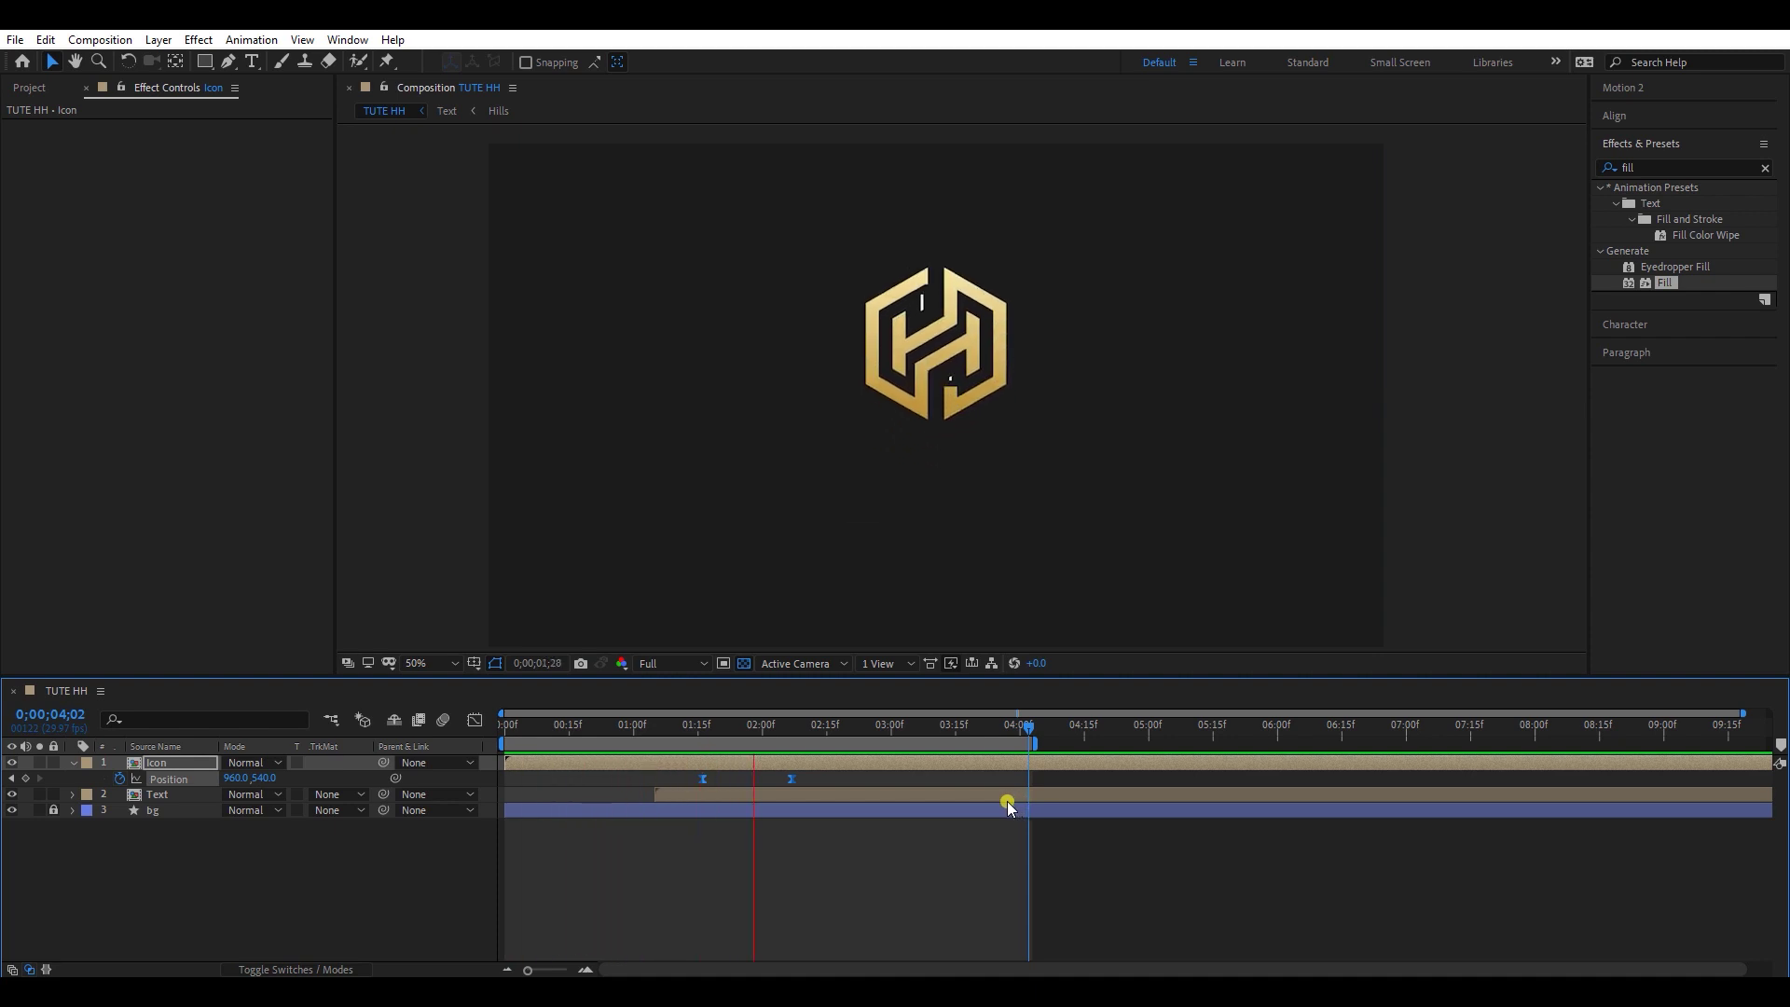
Step: Parent the Icon and Text layers to a new null created with Motion v2's Null tool
key(space)
click(937, 852)
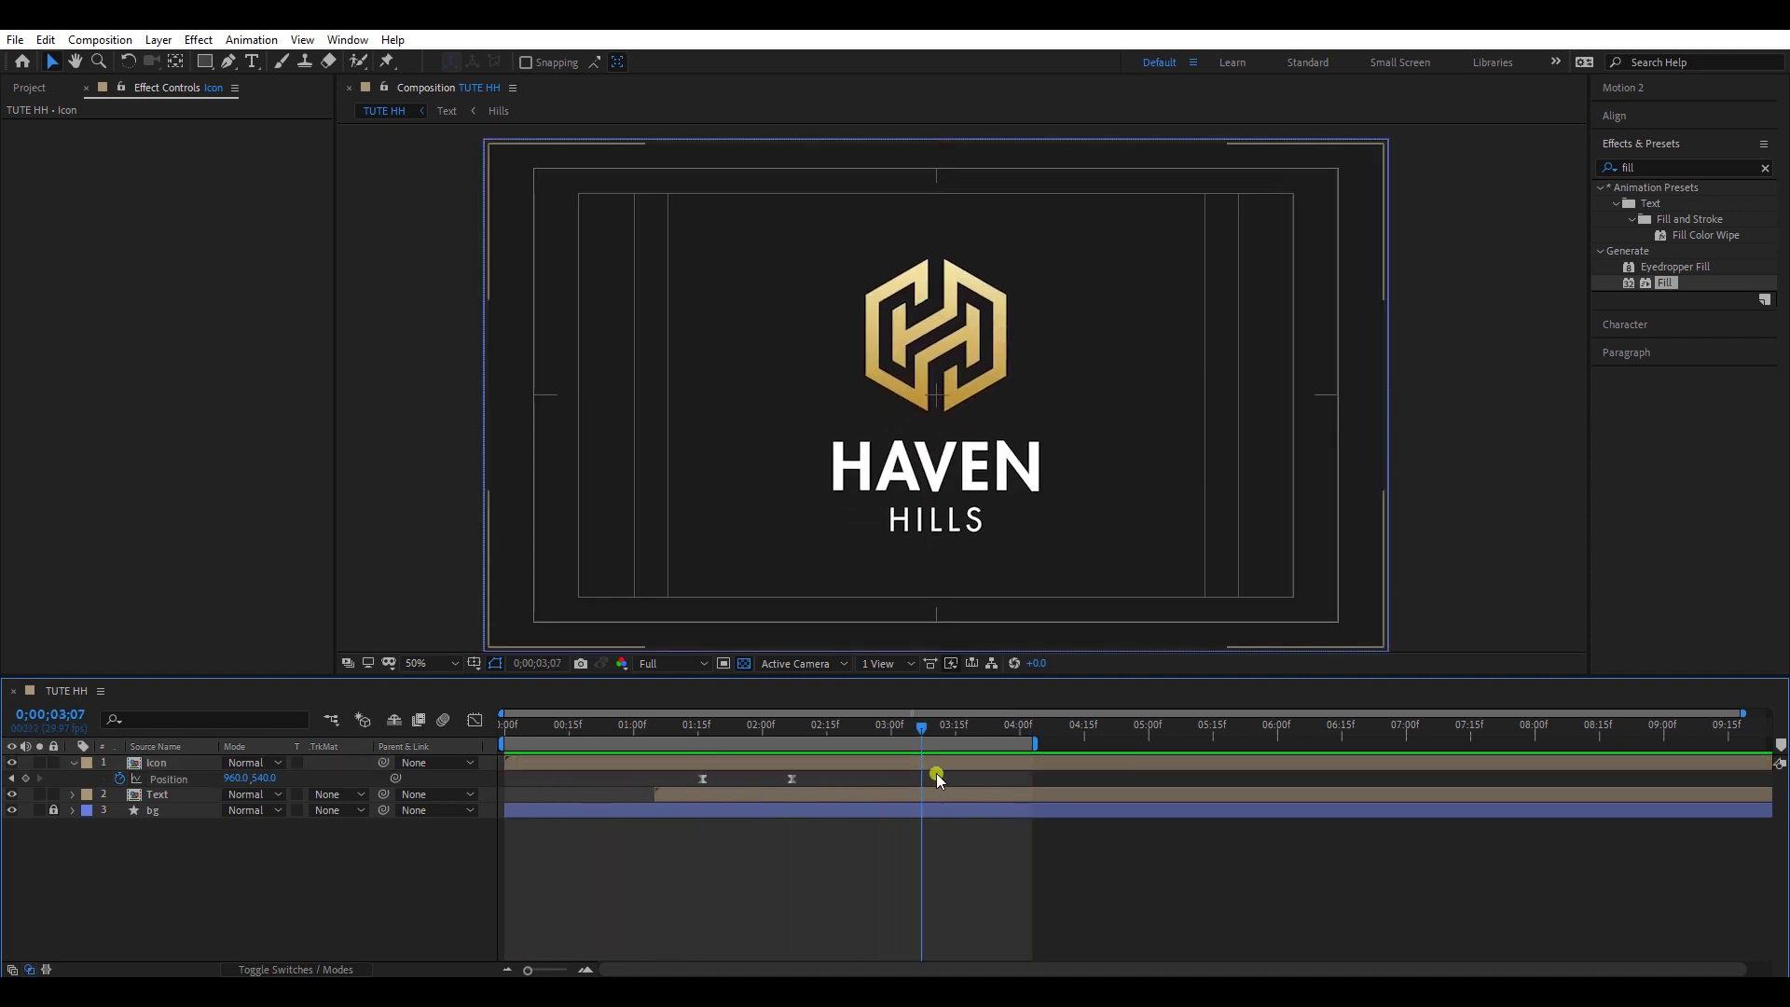
click(936, 764)
shift+click(921, 794)
click(1690, 255)
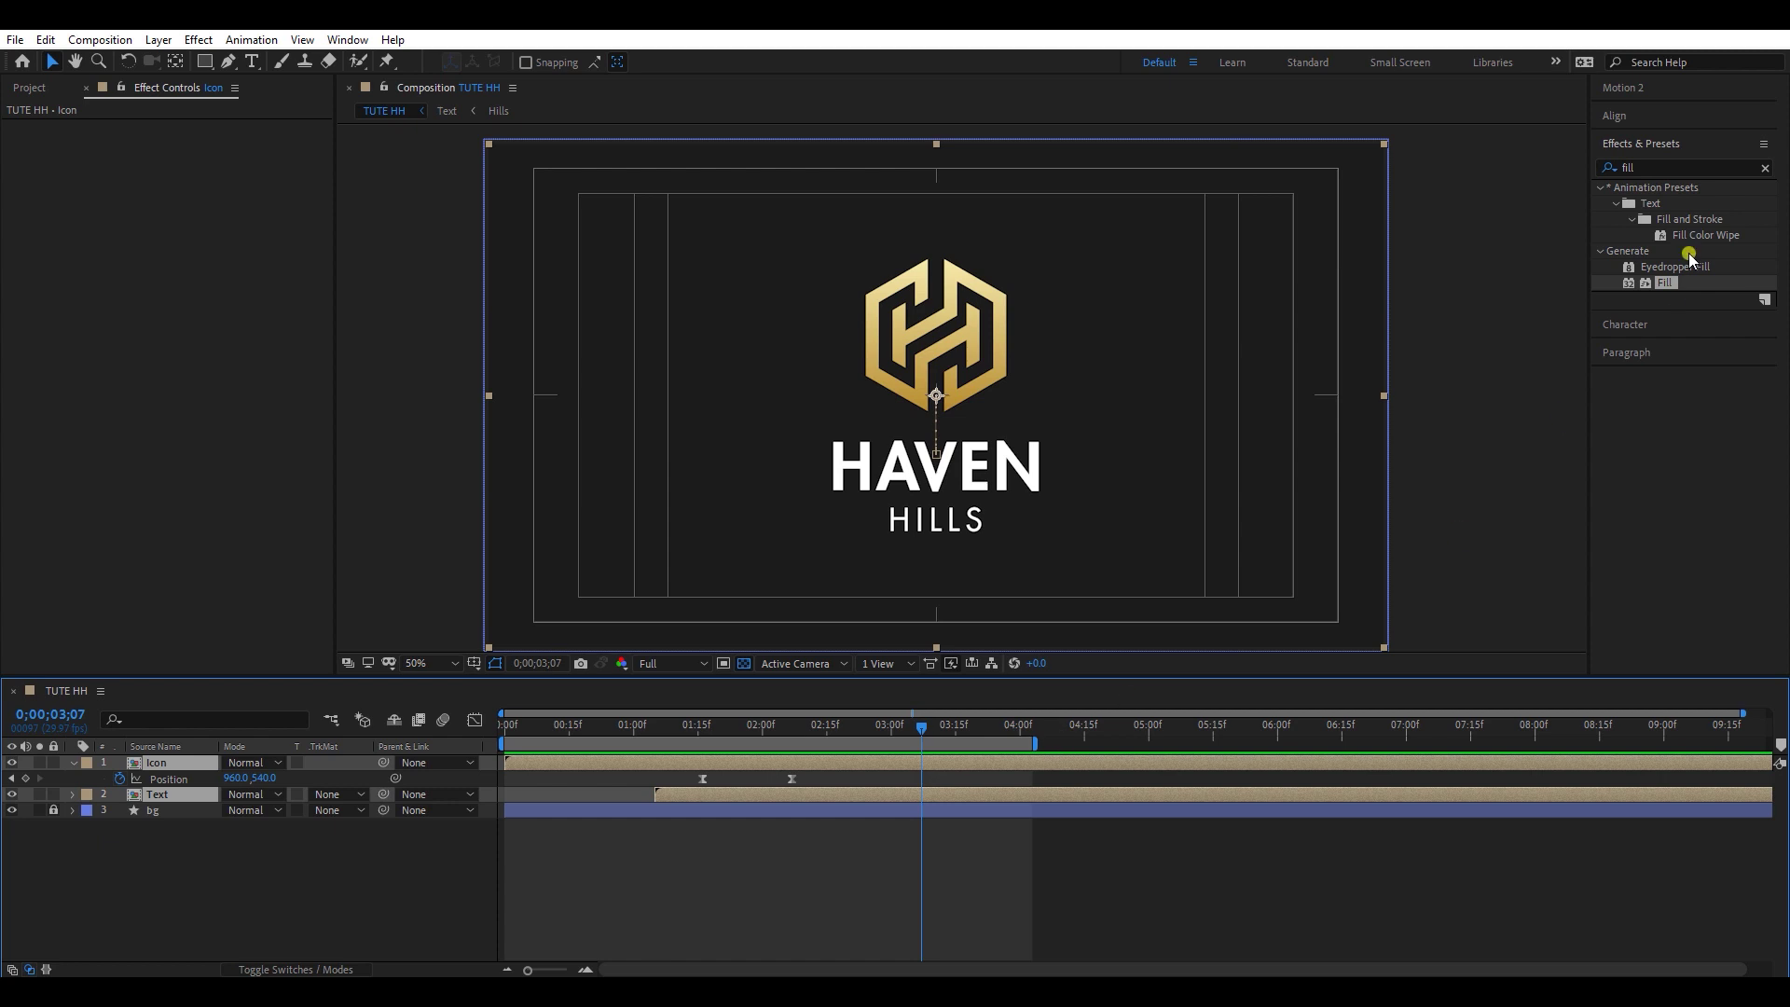
click(1627, 96)
click(1623, 274)
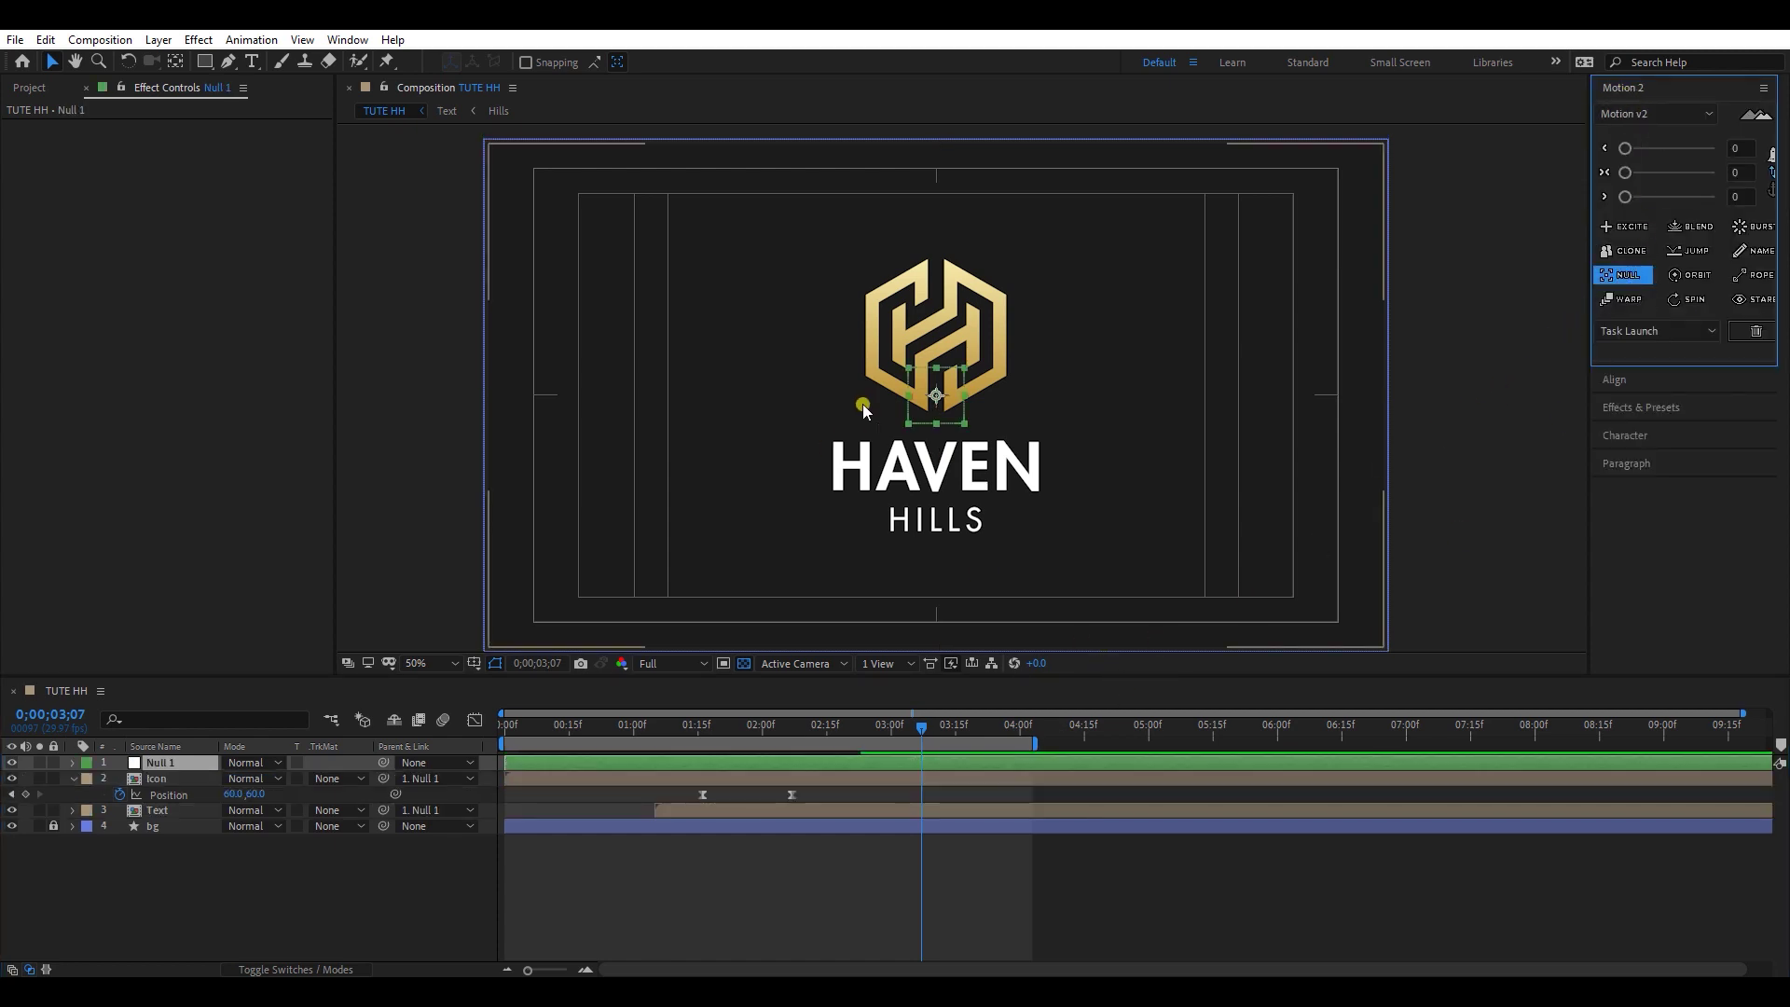
click(804, 866)
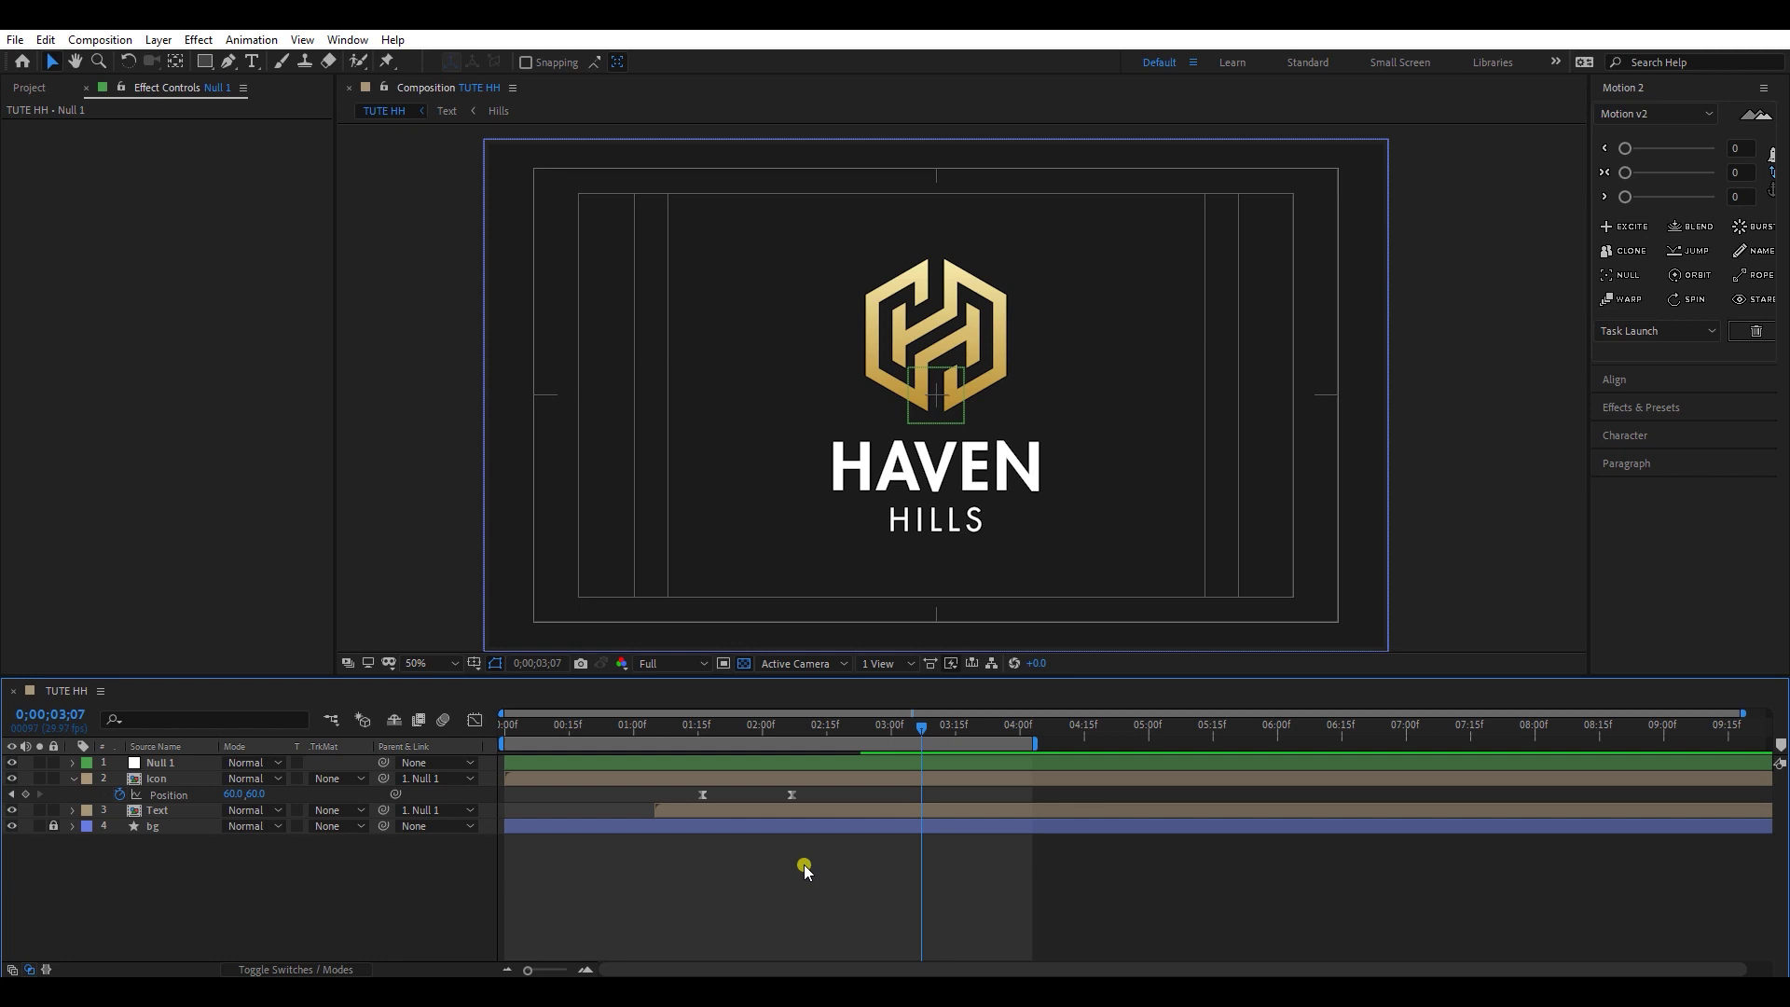
right_click(804, 864)
mouse_move(1012, 669)
click(737, 853)
click(701, 847)
Step: Add Scale keyframes to the null layer at 0;00;03;26 and at about one second
click(887, 763)
drag(921, 727, 999, 727)
key(s)
click(119, 779)
click(625, 725)
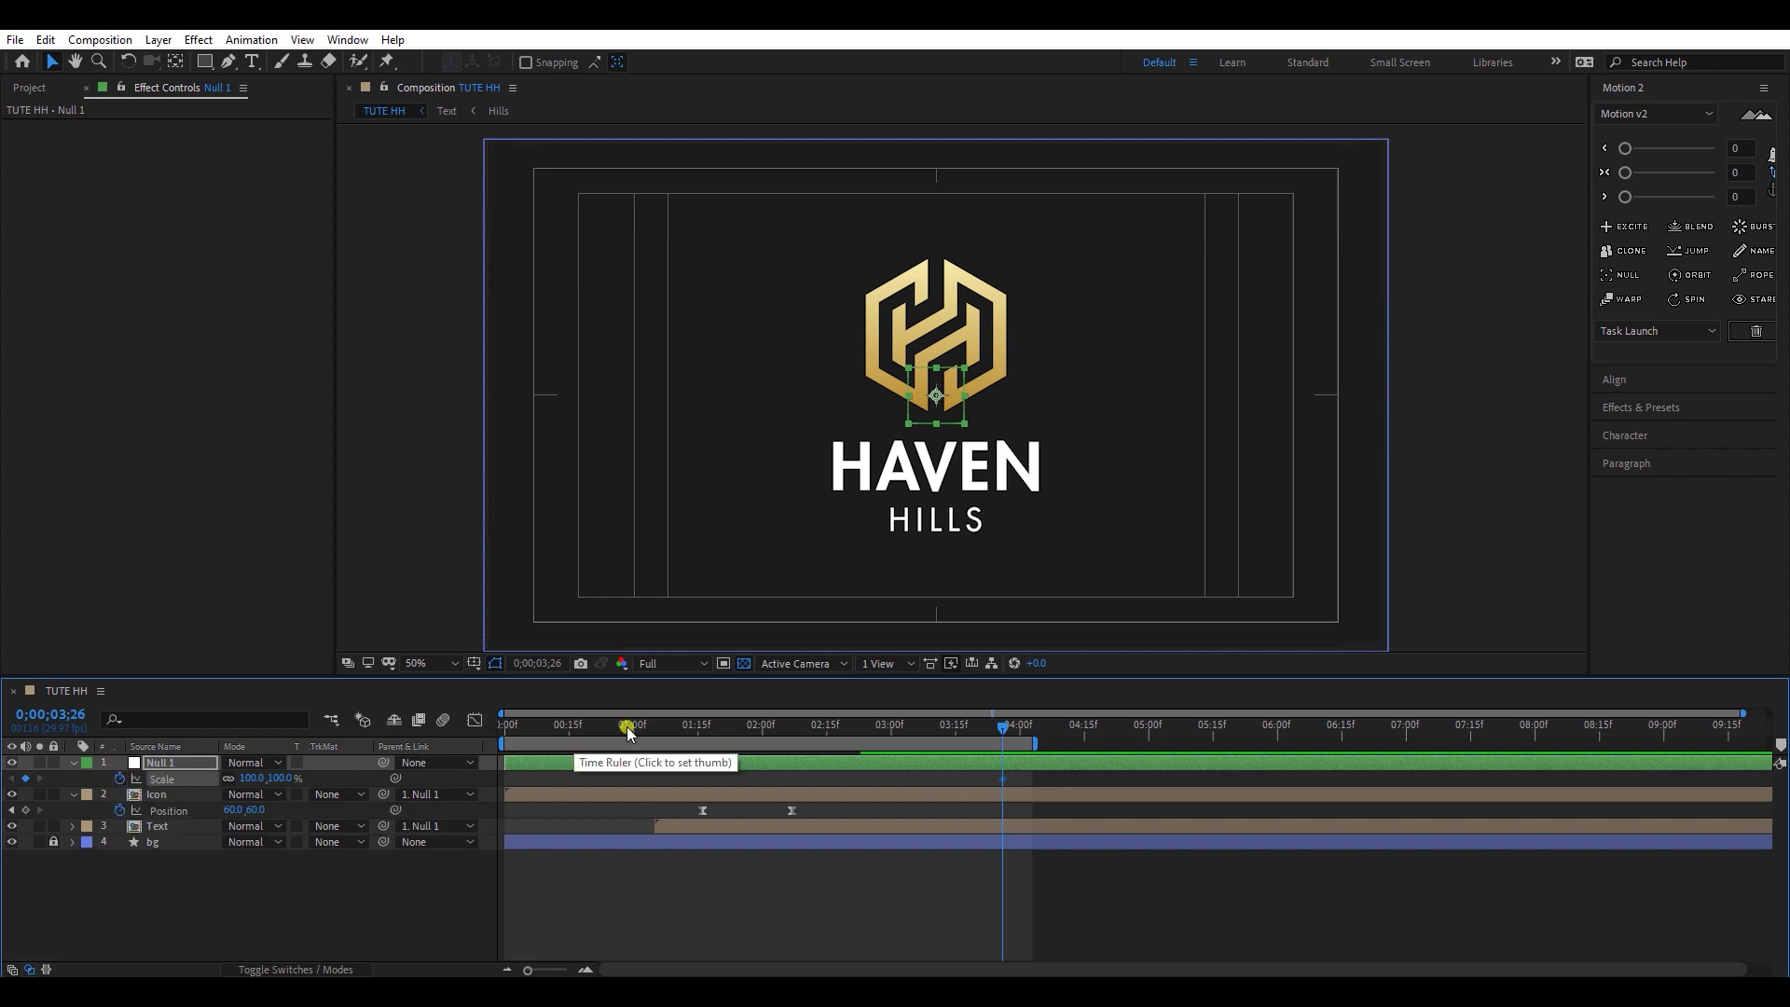
click(62, 780)
click(40, 779)
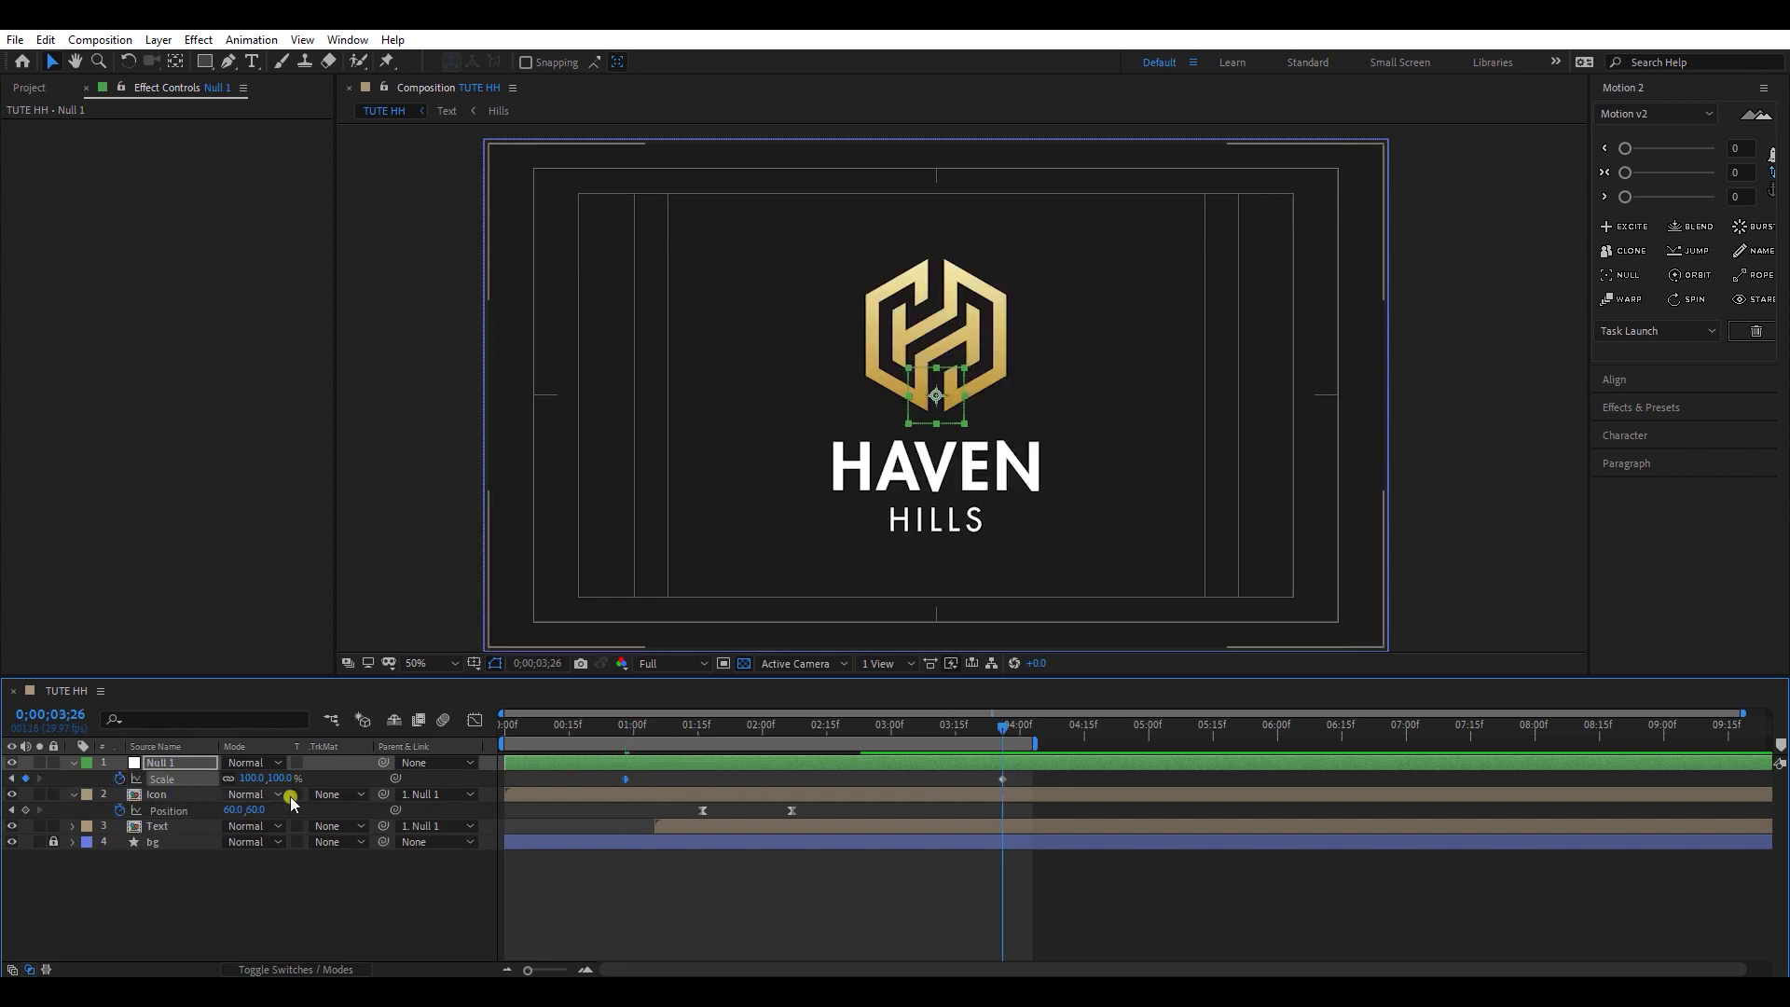
Step: Set the null's Scale to 80% at the 0;00;03;26 keyframe
click(247, 778)
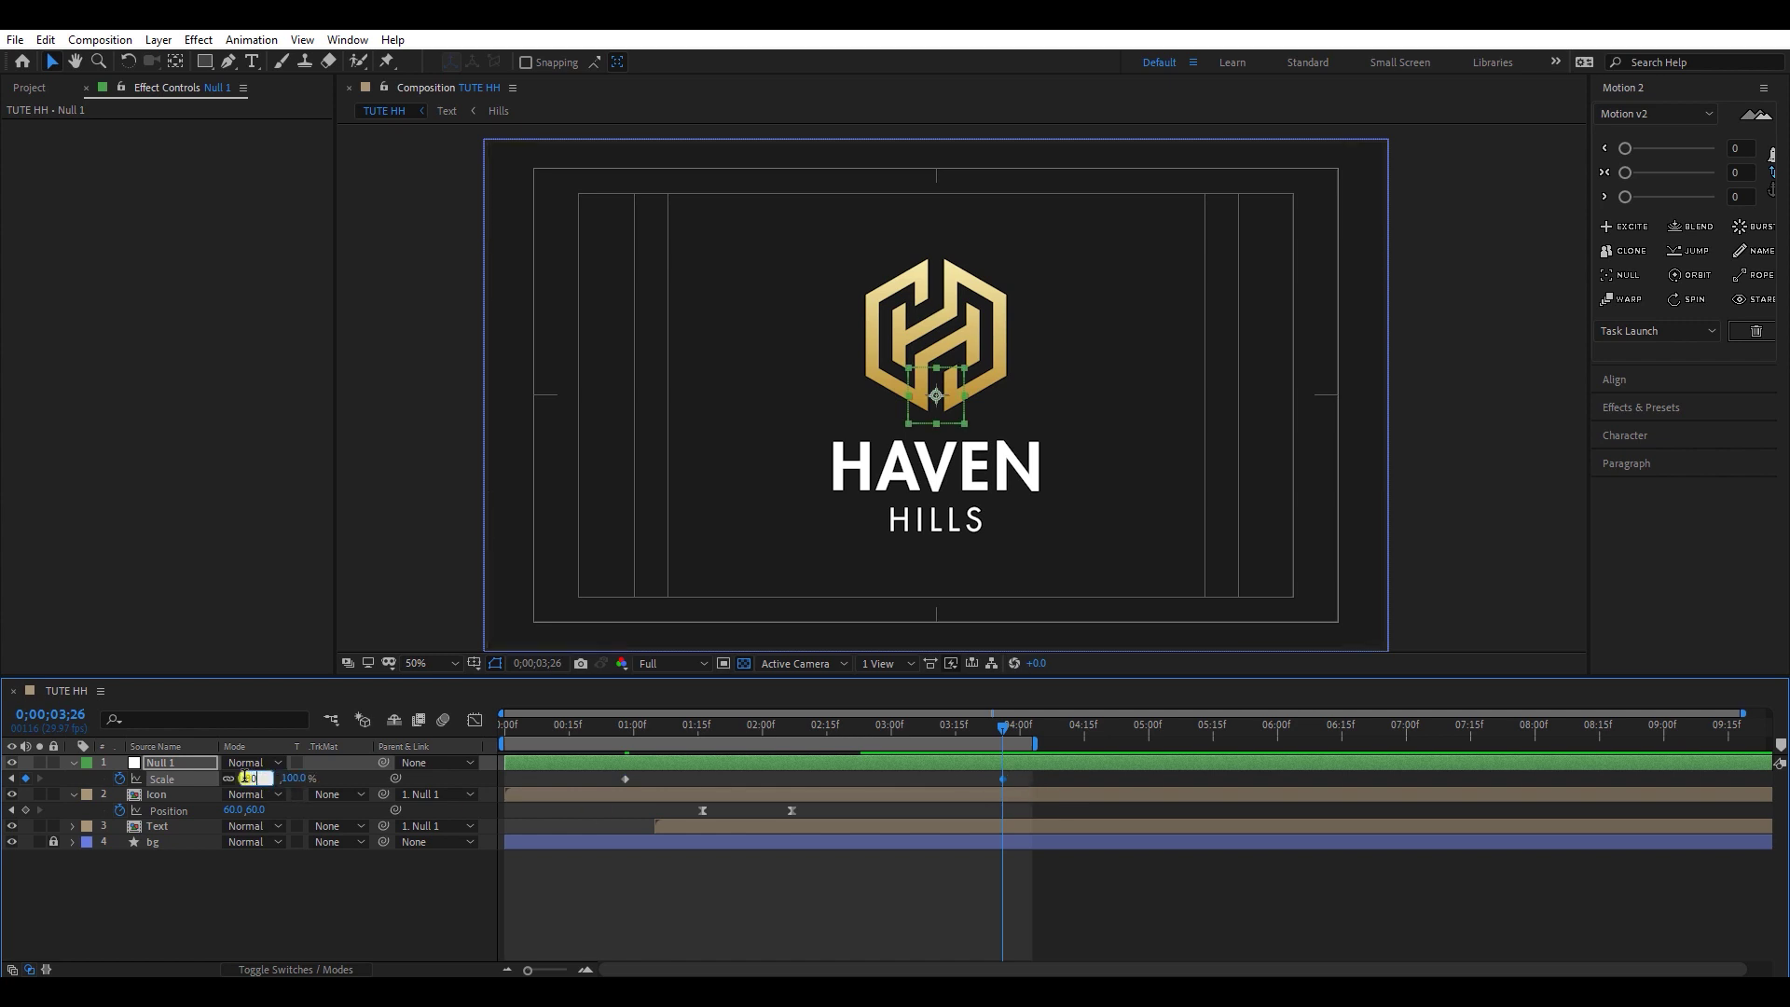
text(80)
key(Return)
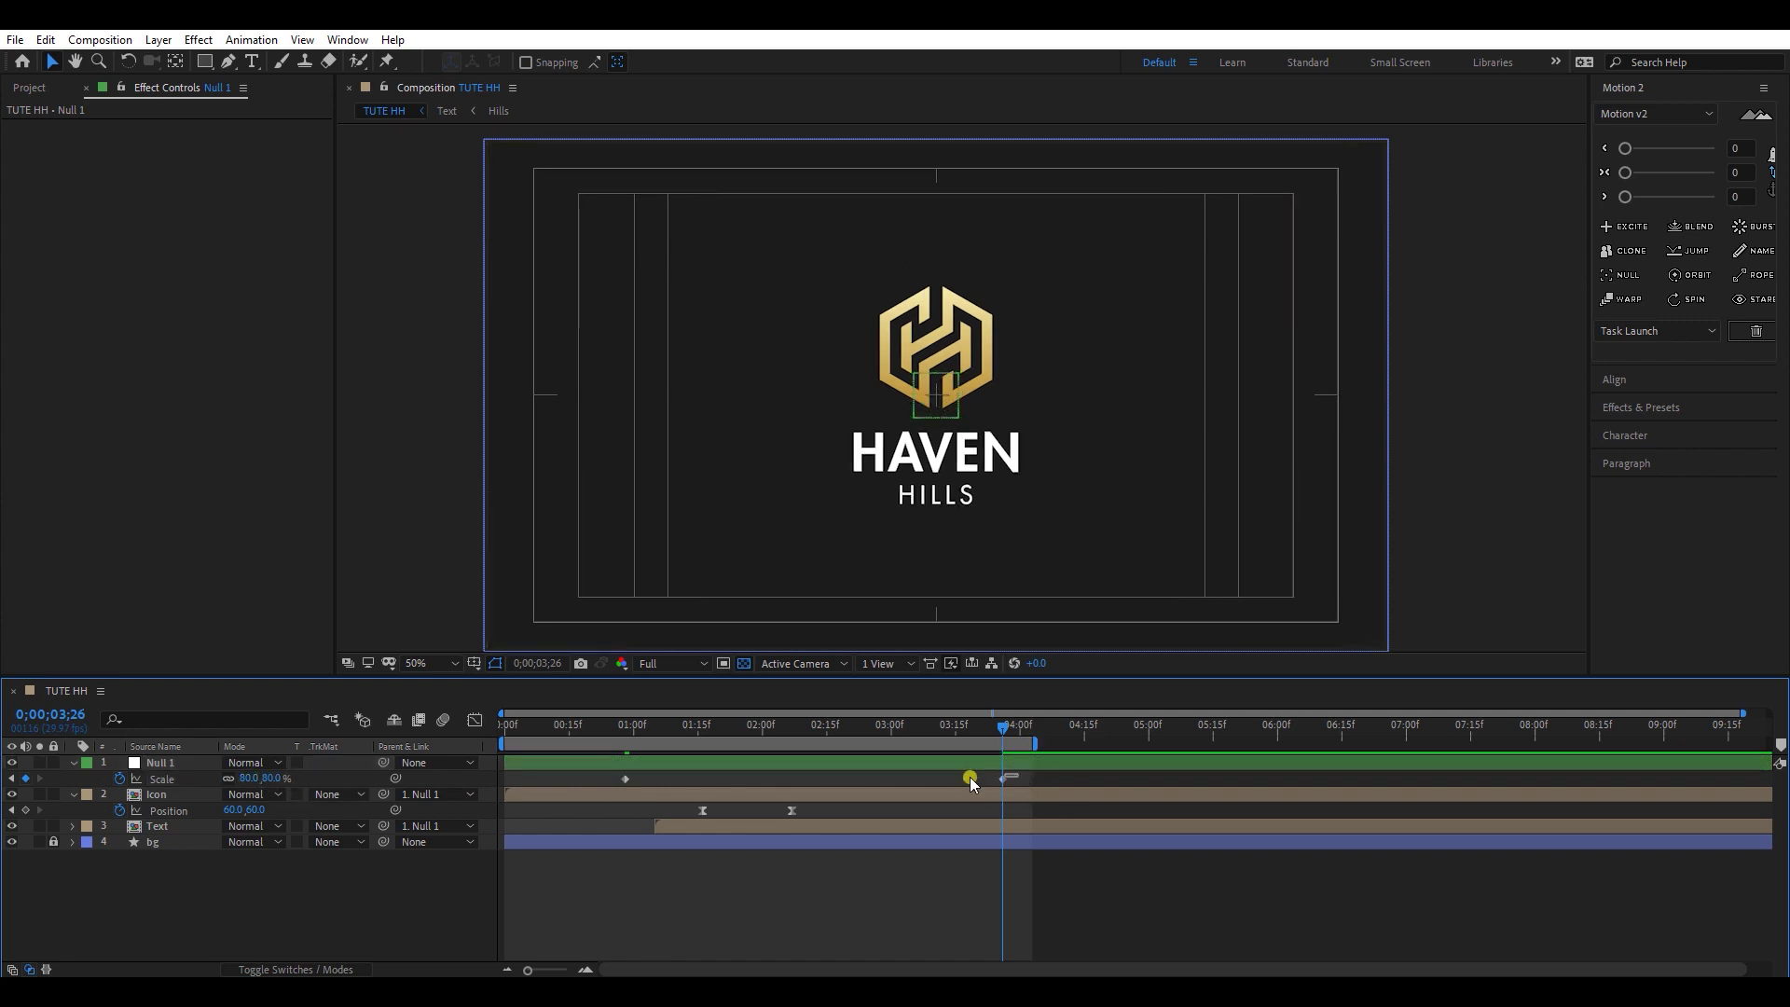
Step: Apply Easy Ease to both of the null's Scale keyframes and lengthen both easing handles in the speed graph
right_click(625, 778)
mouse_move(708, 770)
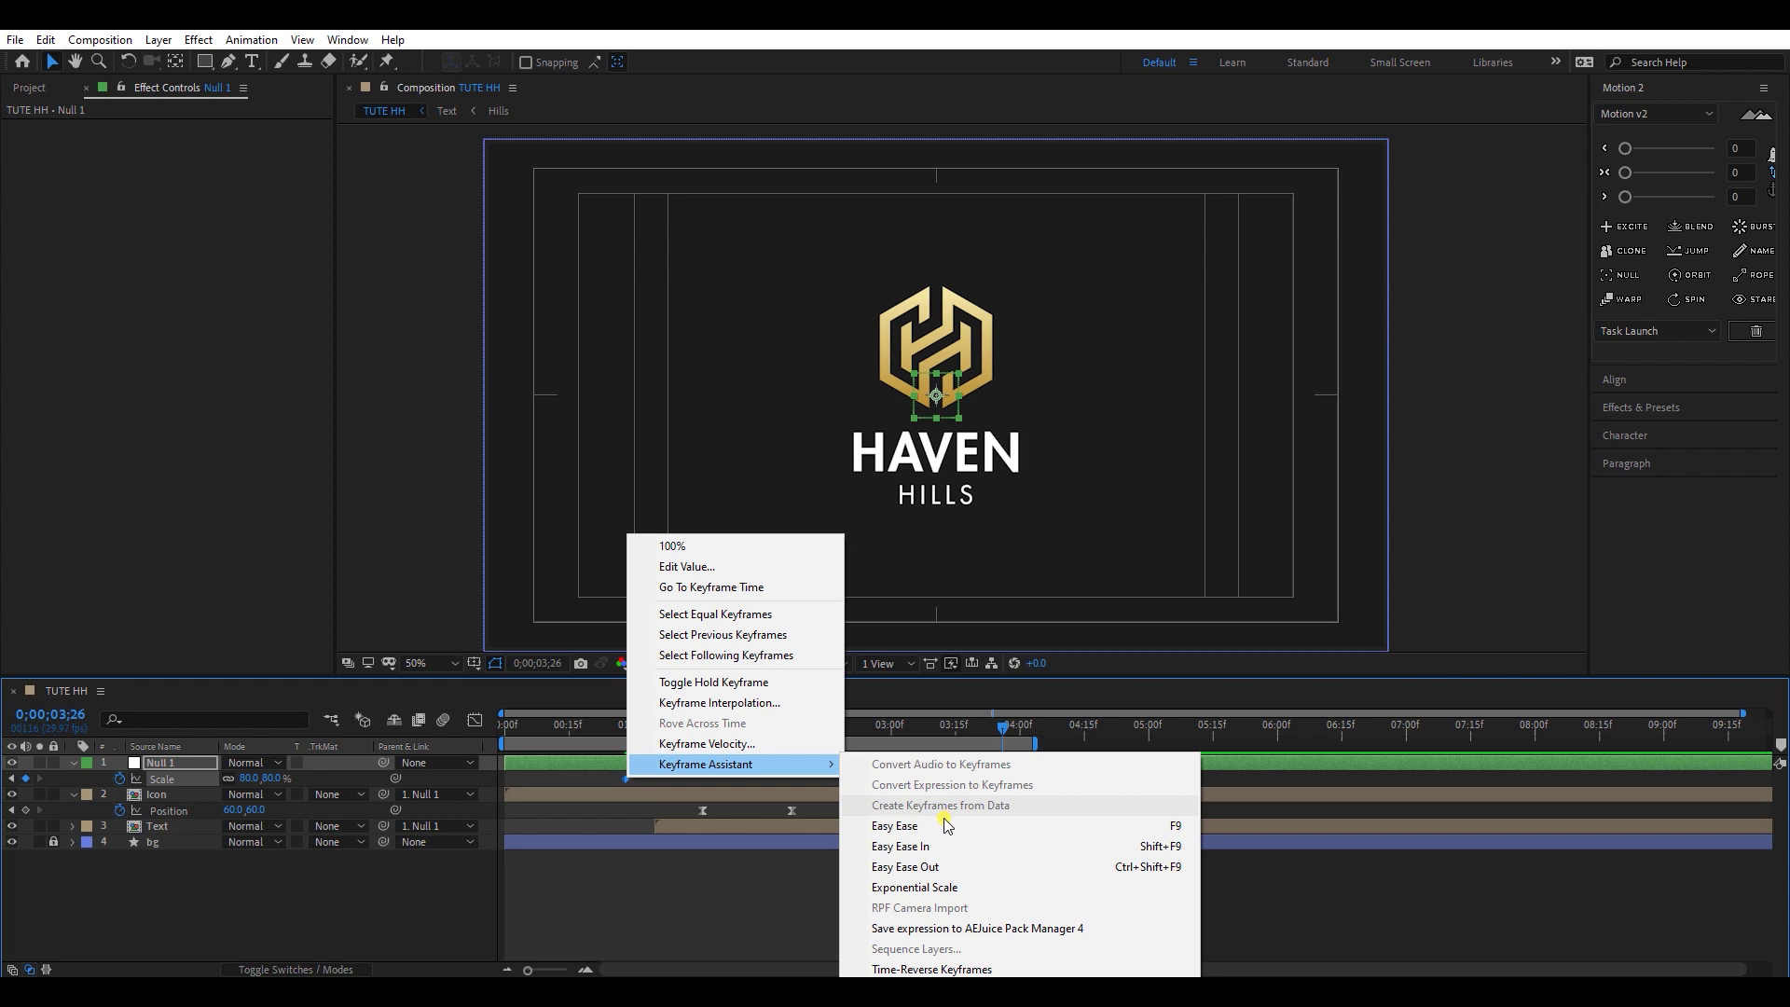
click(890, 825)
key(shift+F3)
drag(1055, 816, 877, 774)
drag(688, 767, 774, 767)
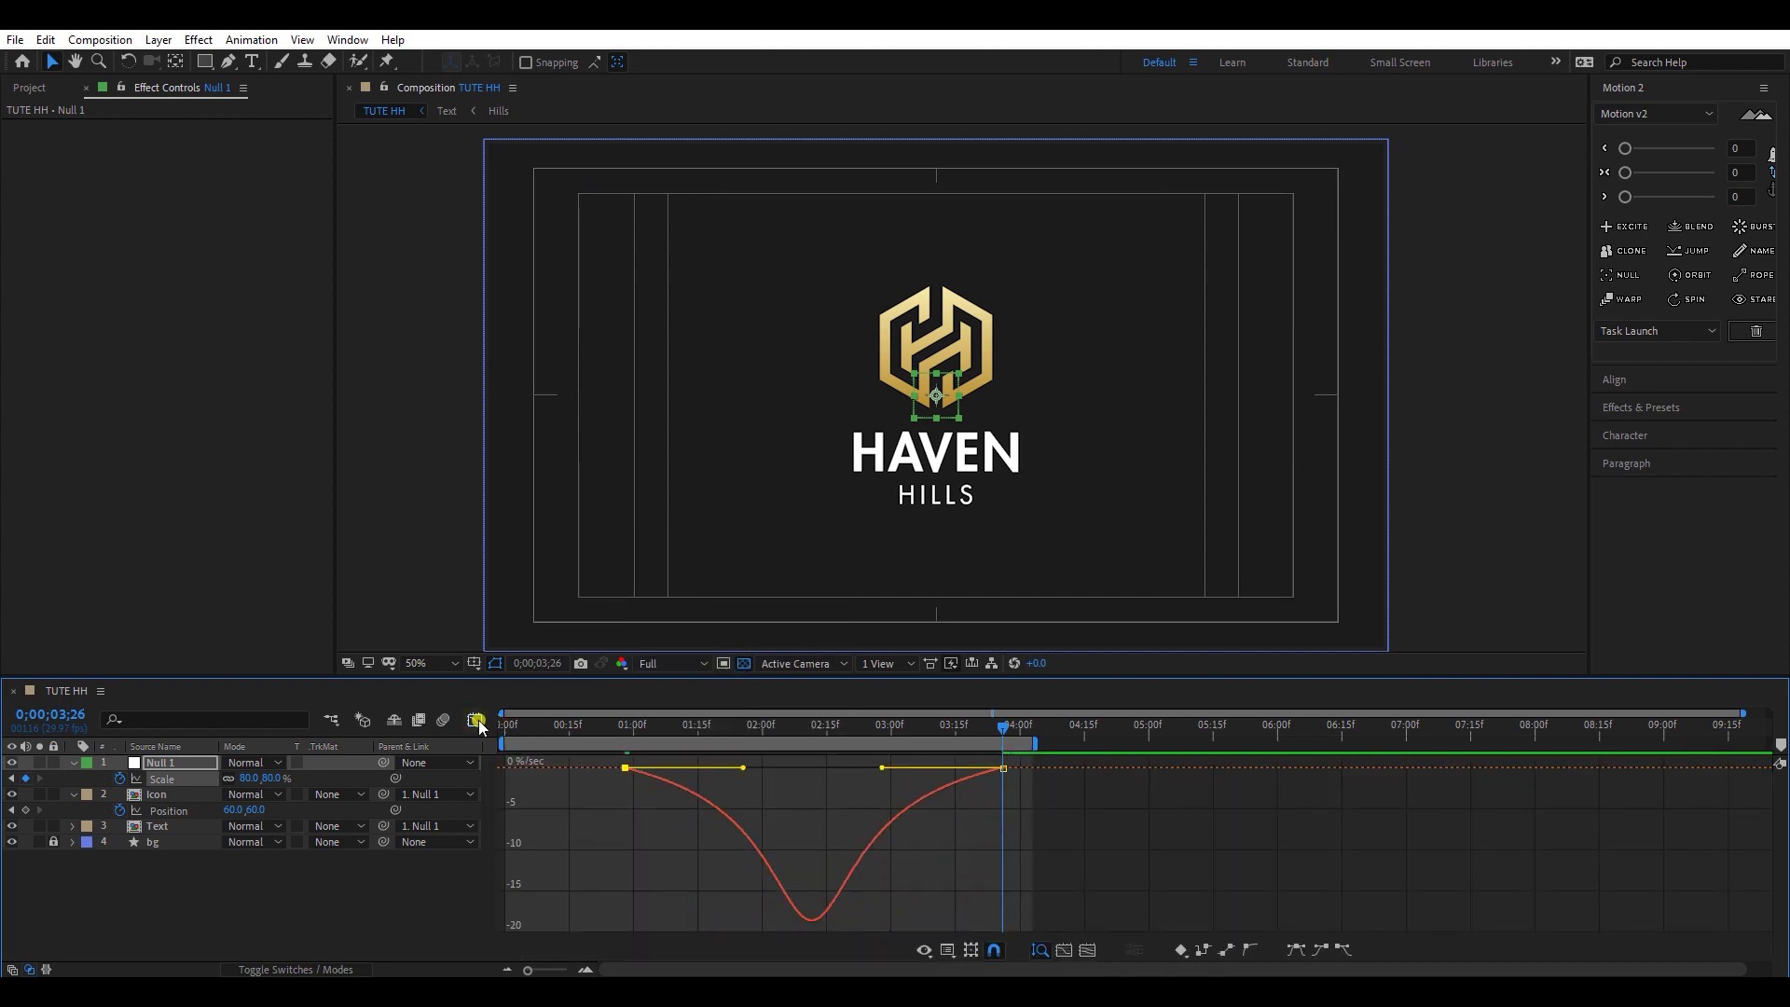
key(shift+F3)
Step: Extend the work area end to just past five seconds and preview the scaling animation
drag(1035, 743, 1166, 743)
key(space)
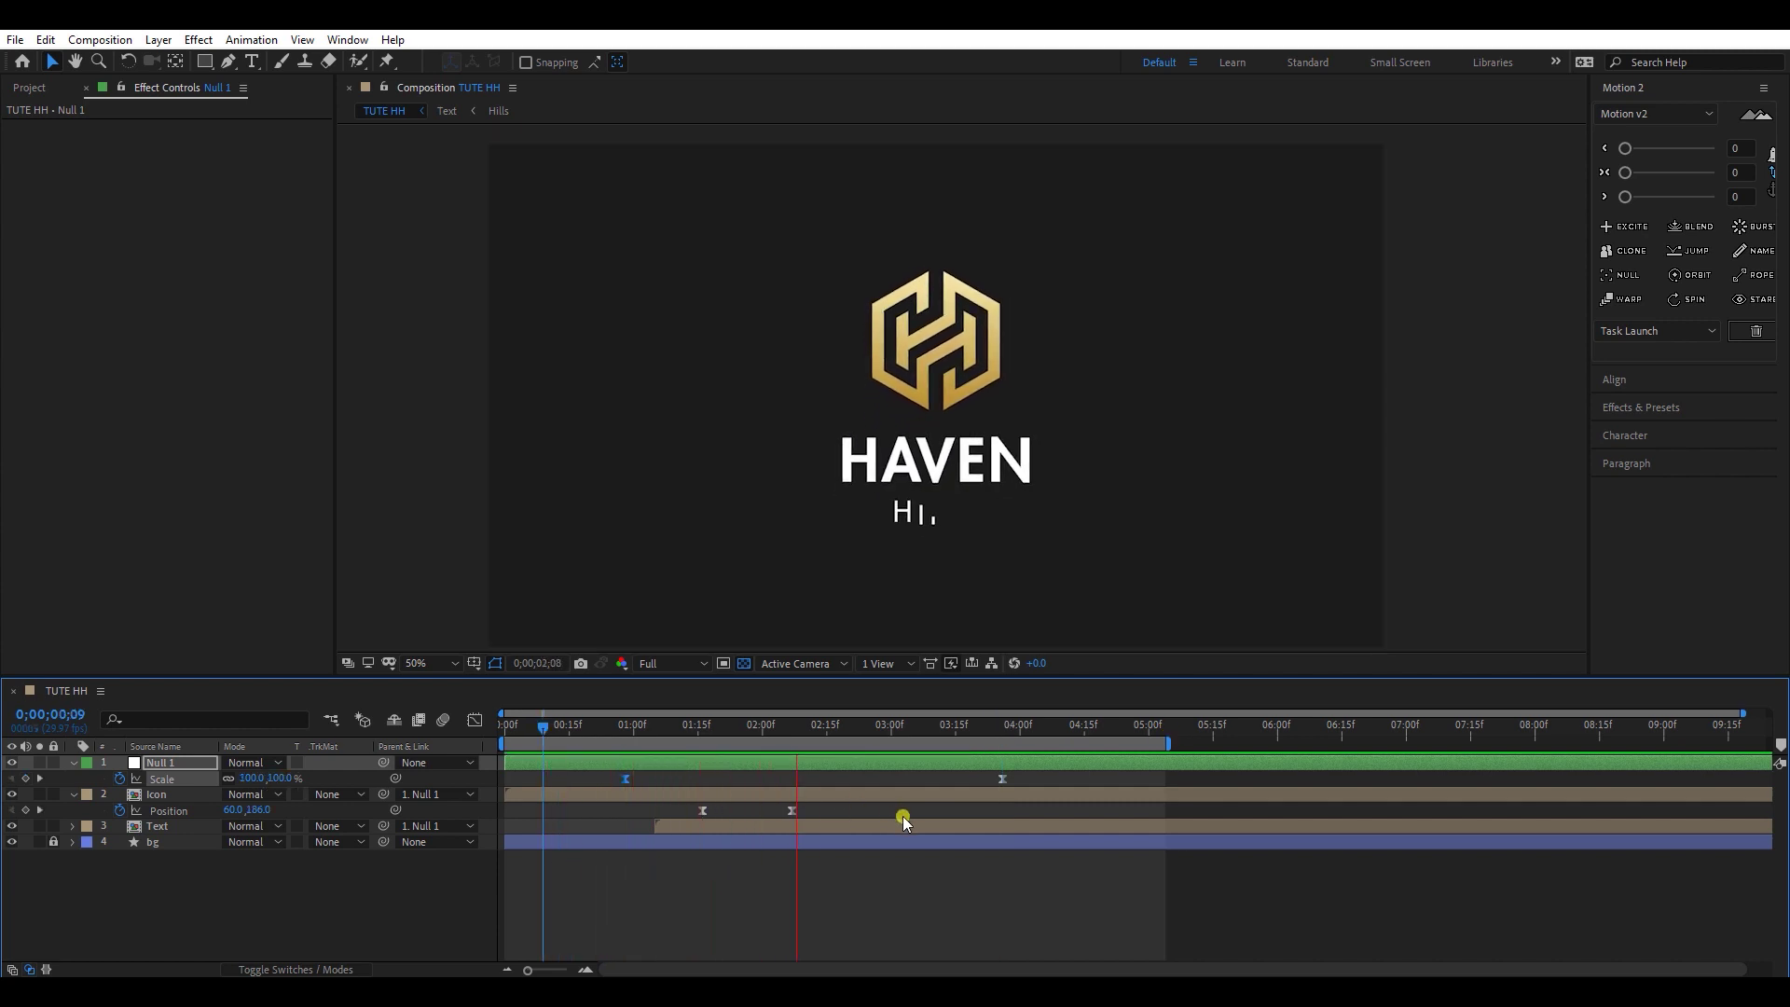
key(space)
Step: Move the null's Scale keyframes earlier, to about 0;00;00;11 and about 0;00;03;22, and preview the result
shift+click(1003, 778)
drag(625, 778, 574, 779)
drag(583, 731, 788, 743)
drag(575, 779, 557, 780)
drag(931, 779, 926, 780)
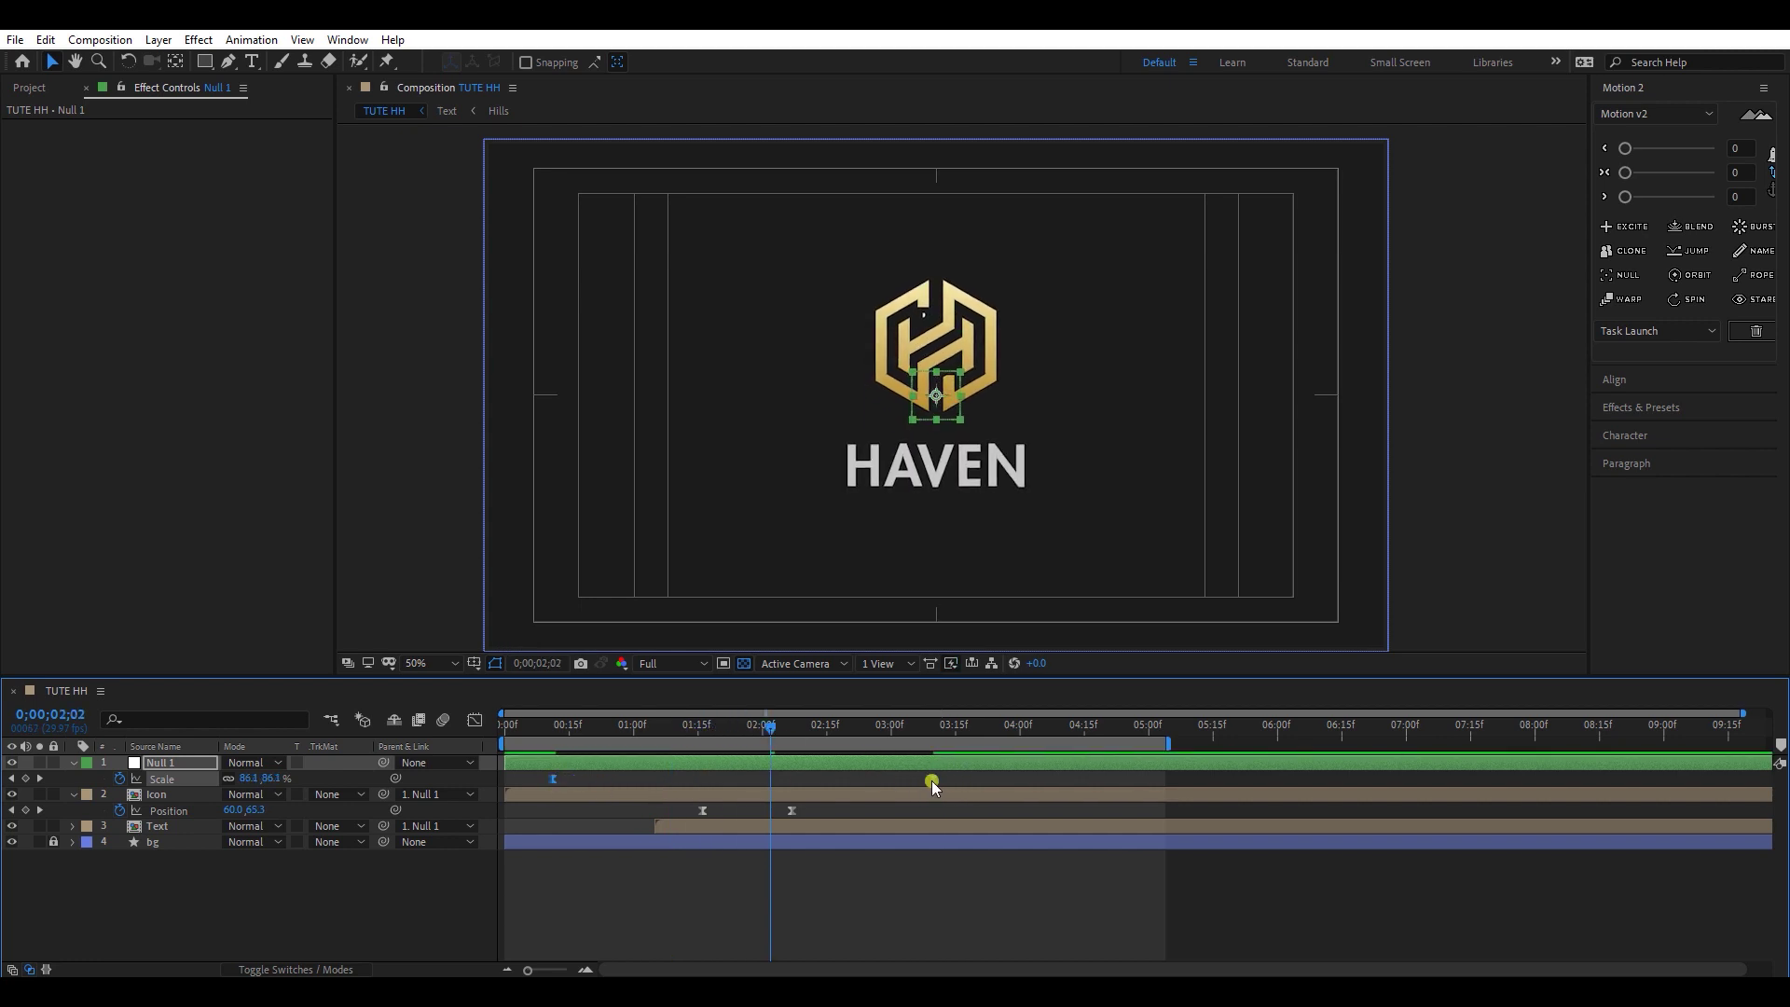
key(space)
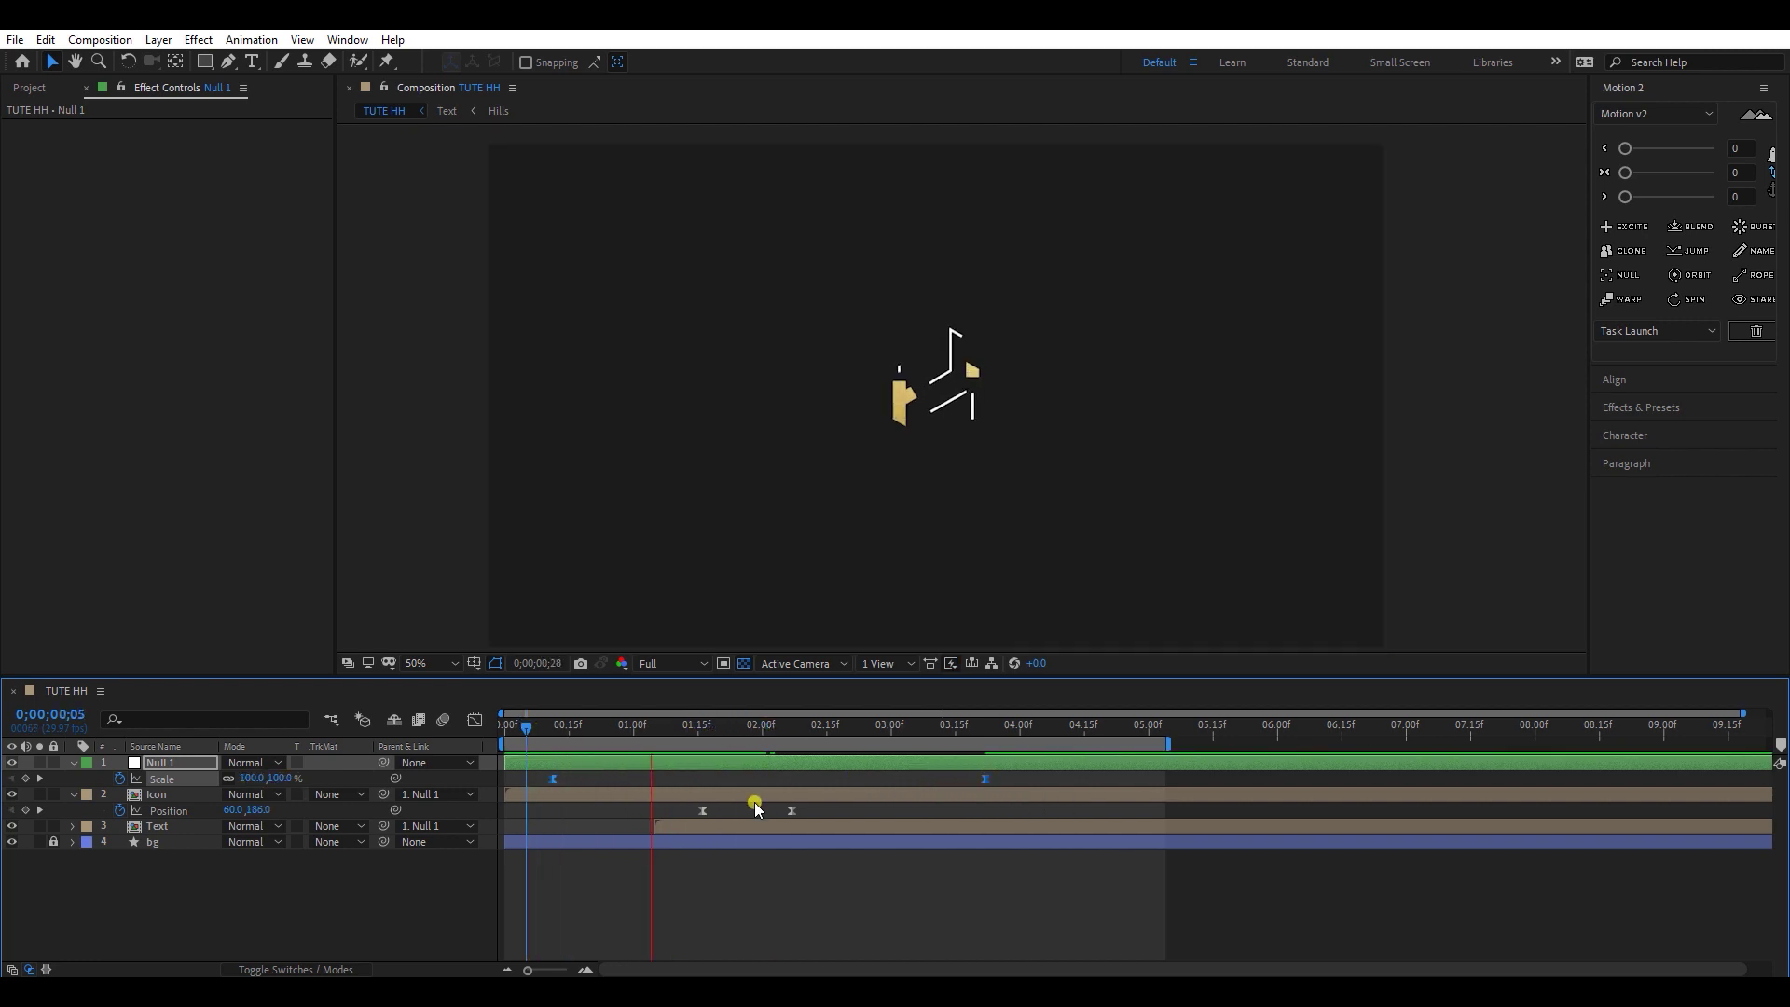